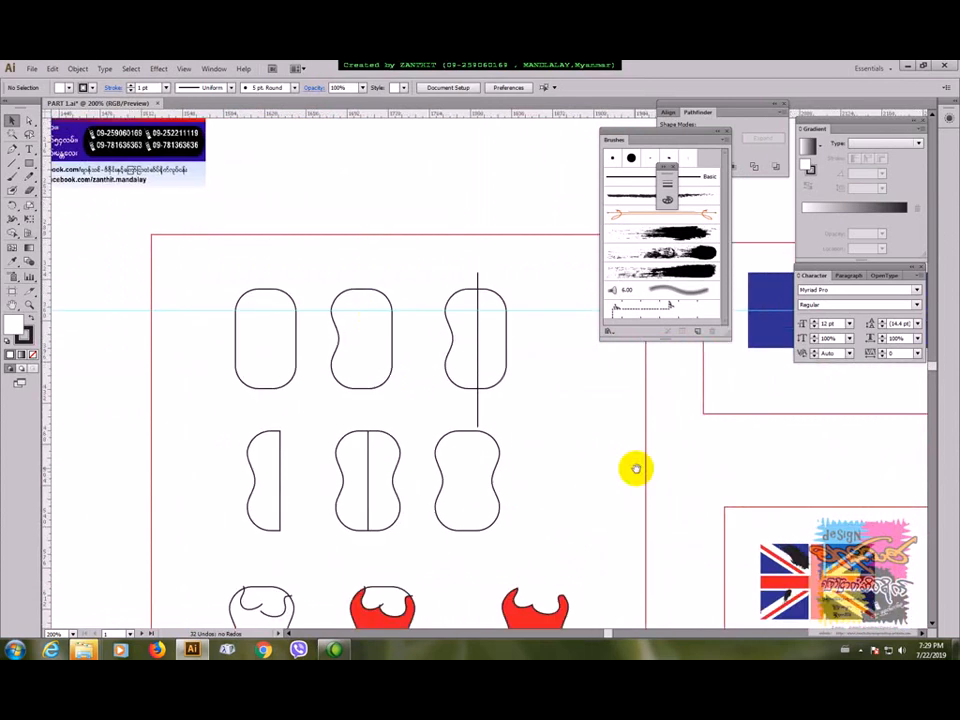
Hide Layer 1 with the finished guitar parts and add a new layer for redrawing the neck
drag(465, 390, 281, 320)
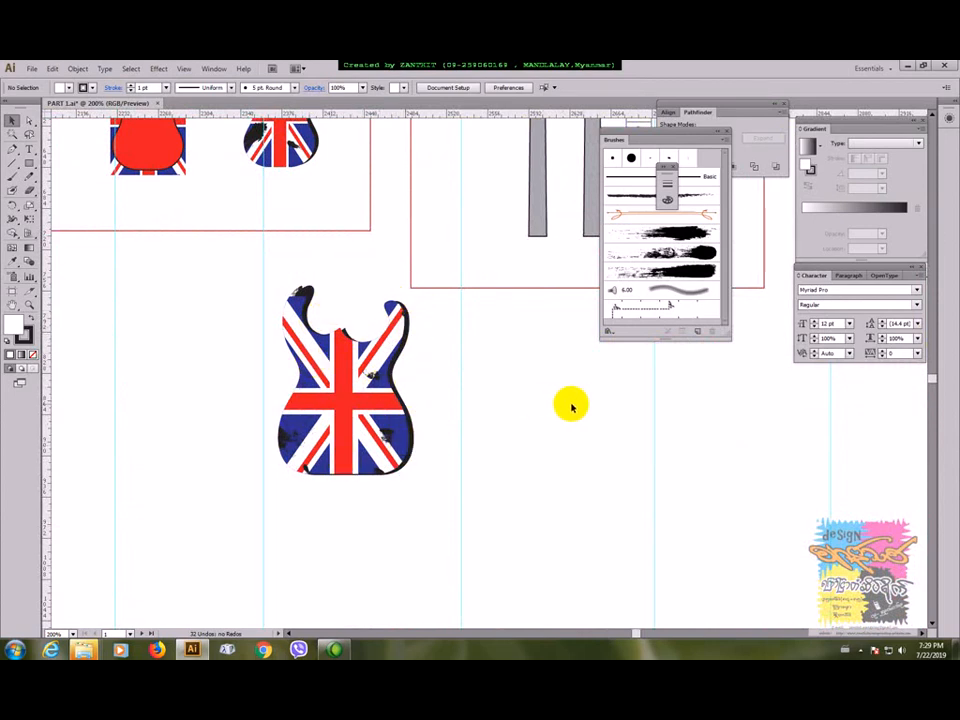
drag(570, 403, 366, 525)
drag(405, 334, 398, 472)
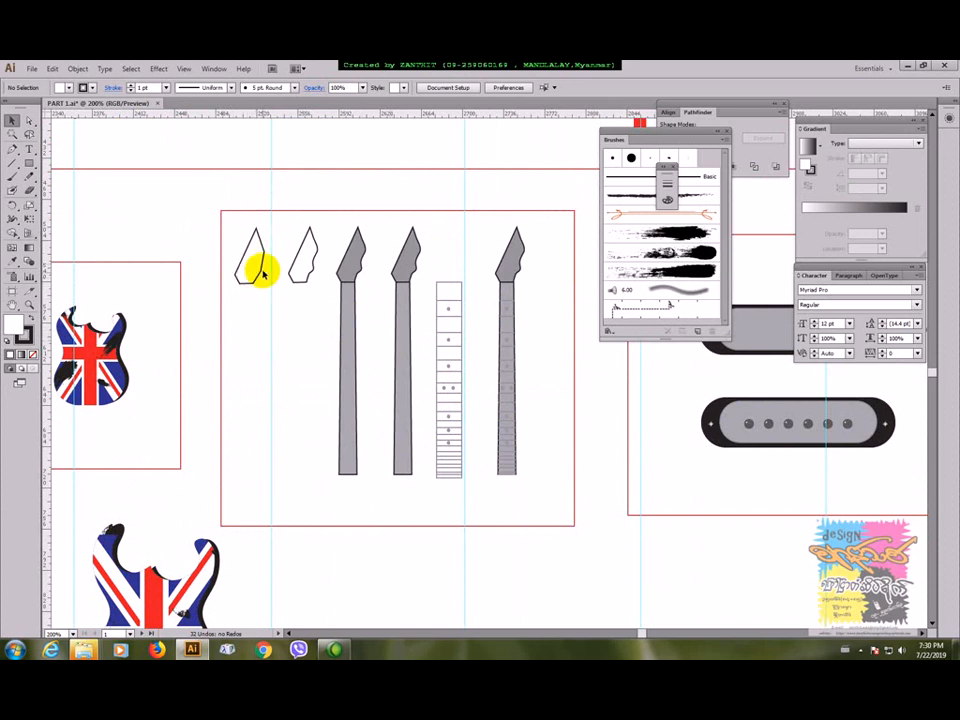
drag(268, 272, 237, 288)
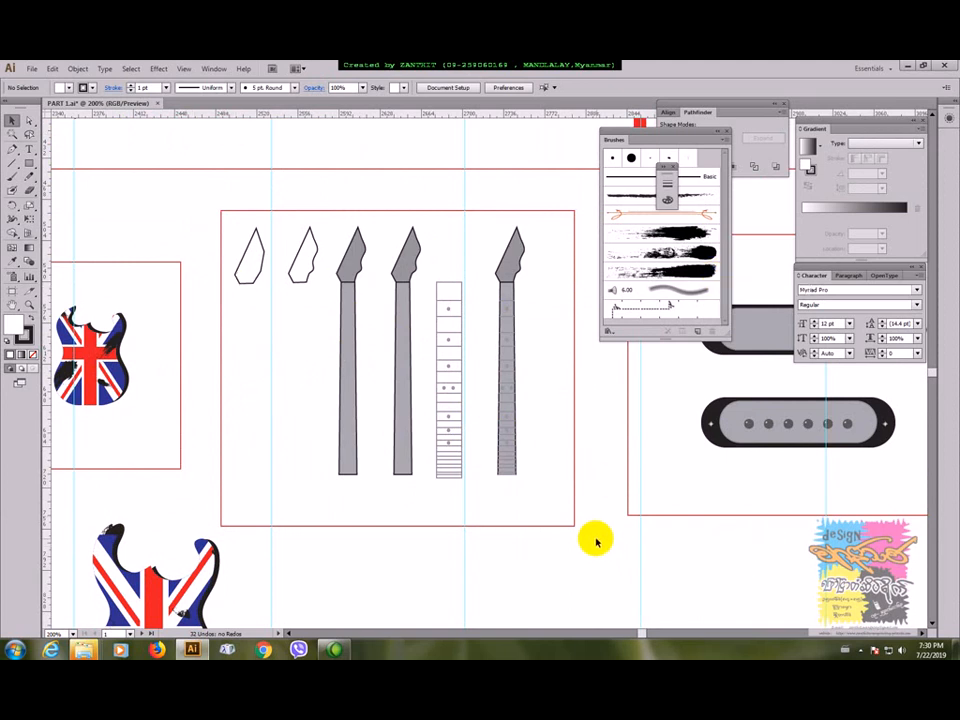
key(F7)
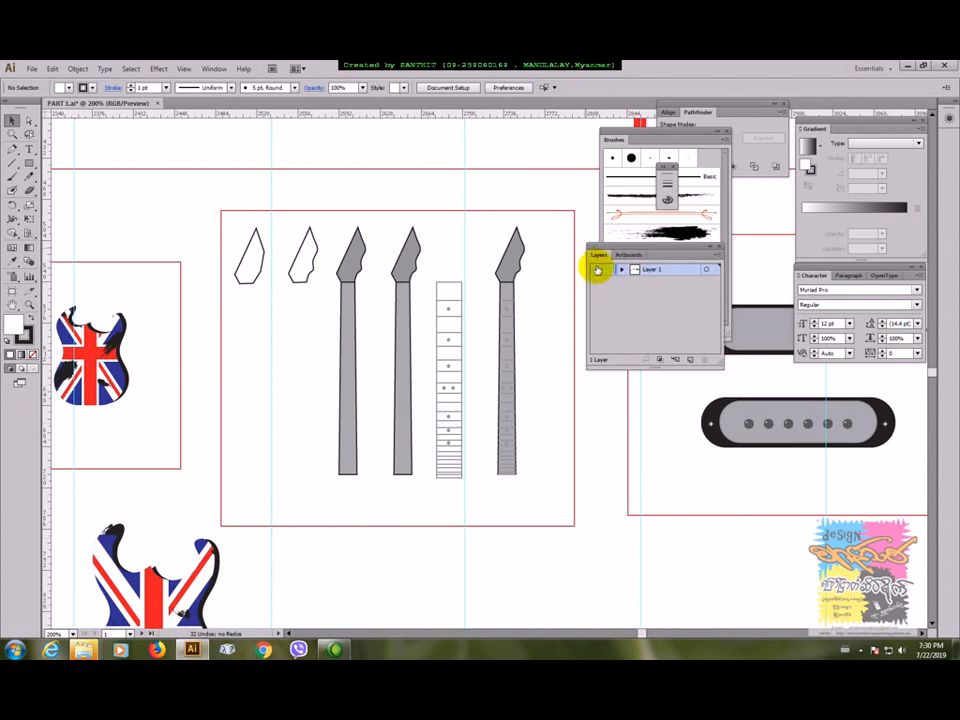
click(597, 270)
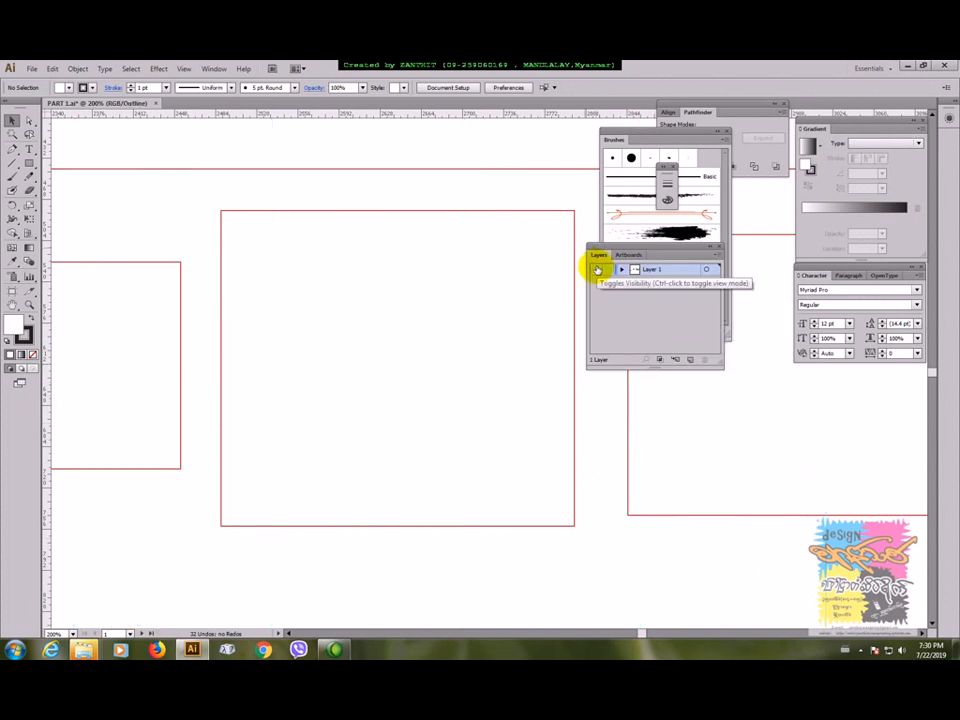
click(12, 149)
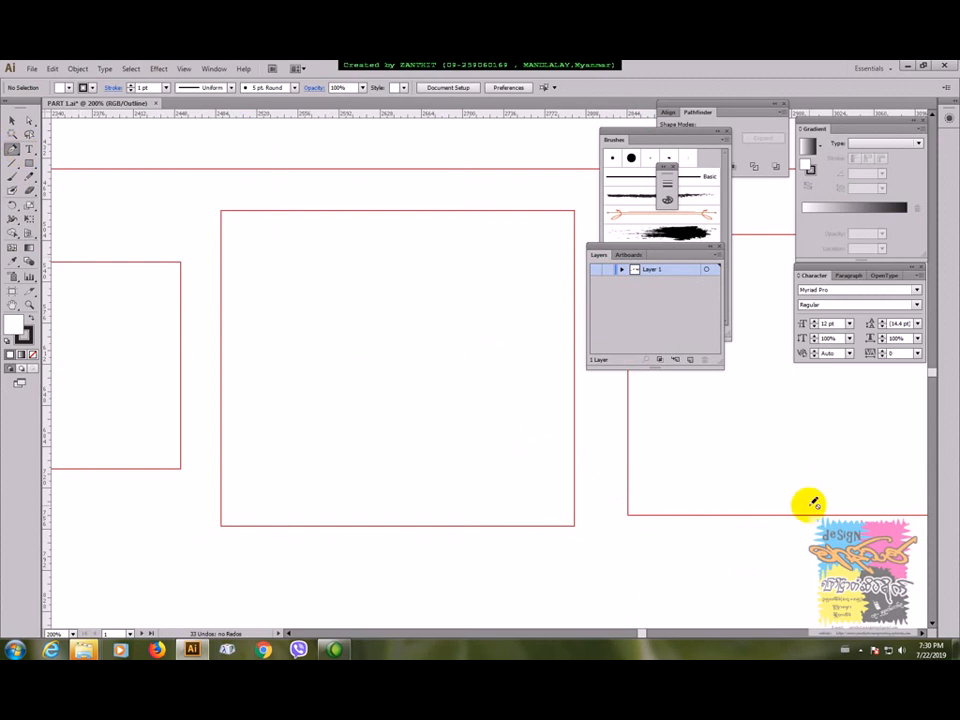
click(690, 359)
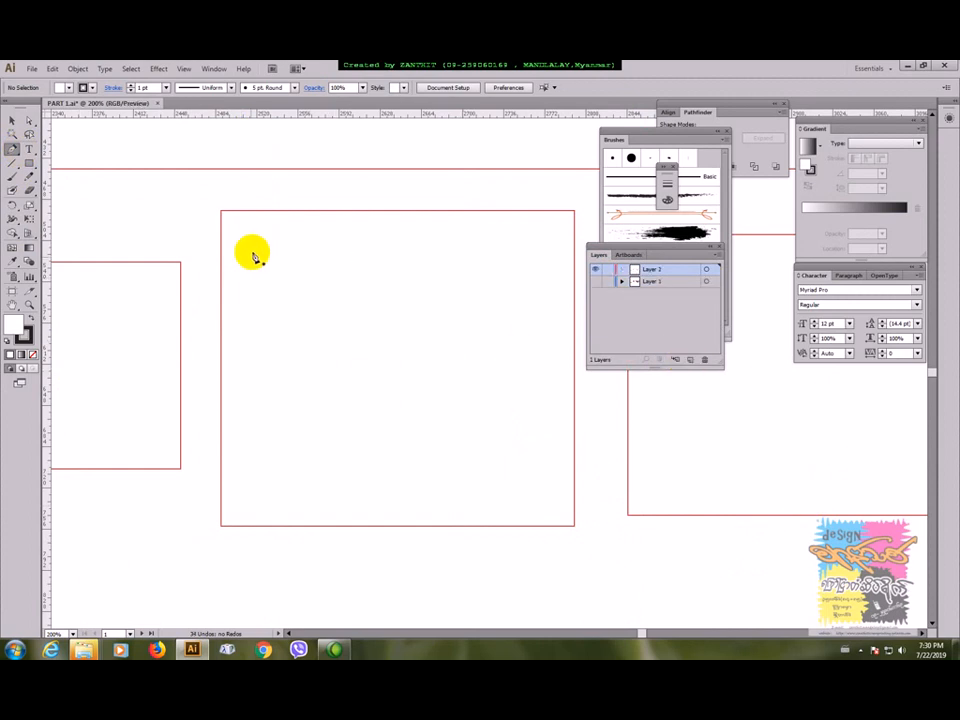
Draw a closed six-point headstock outline with the Pen tool in the upper-left area of the neck artboard
click(286, 234)
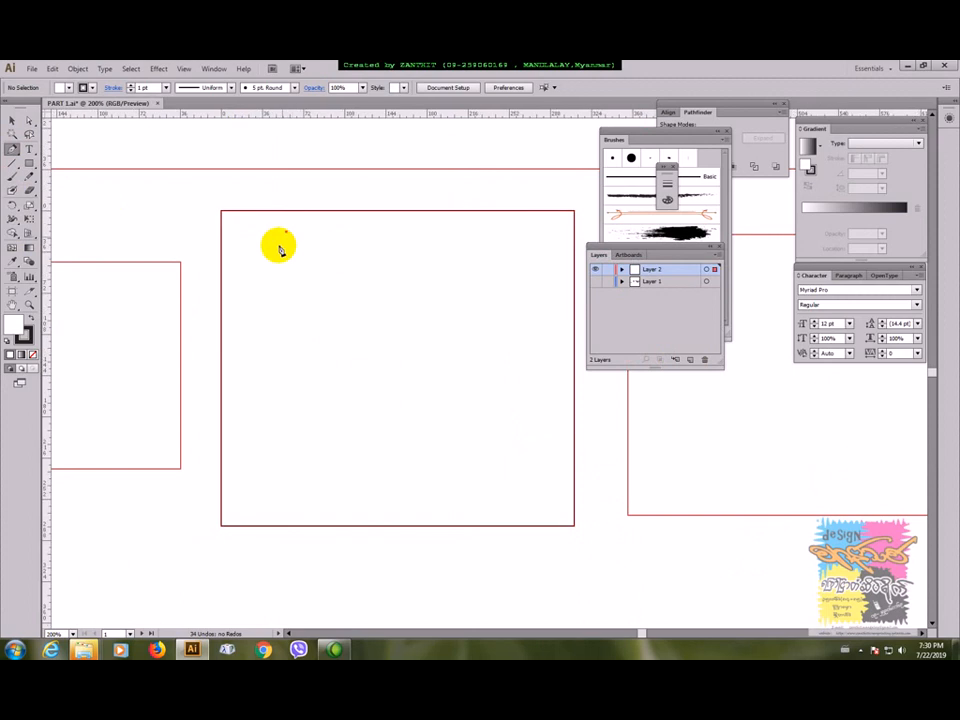
click(268, 279)
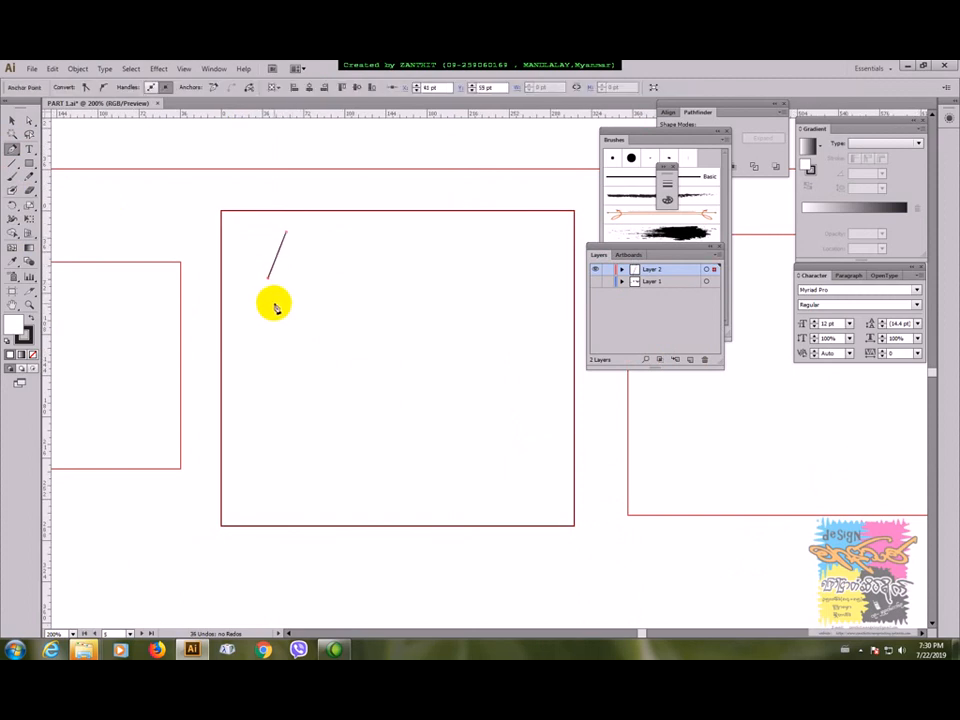
click(274, 302)
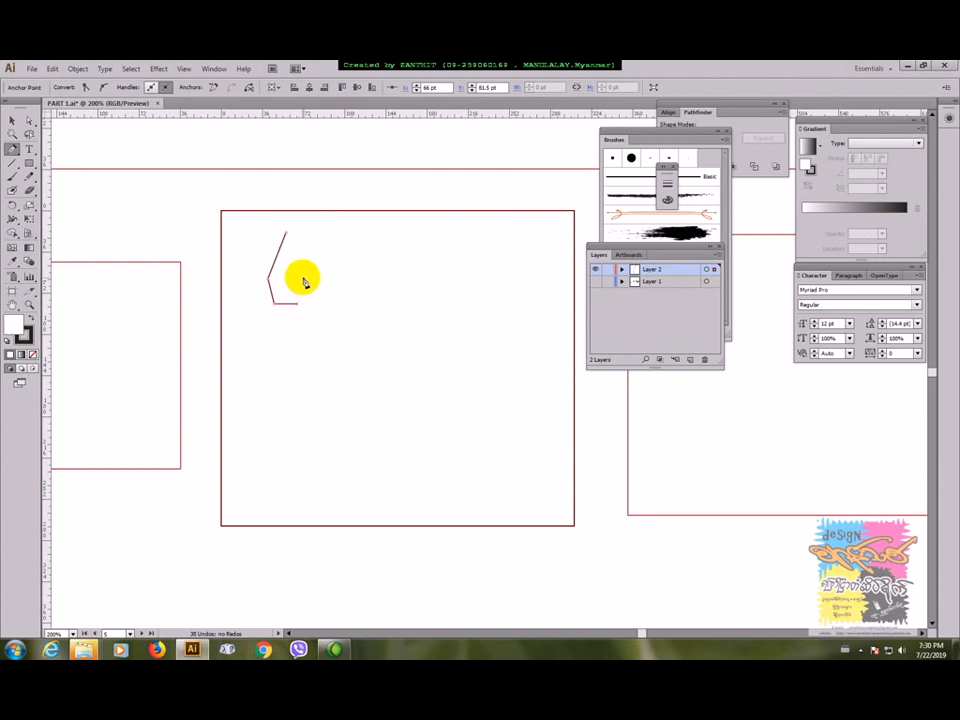
click(303, 278)
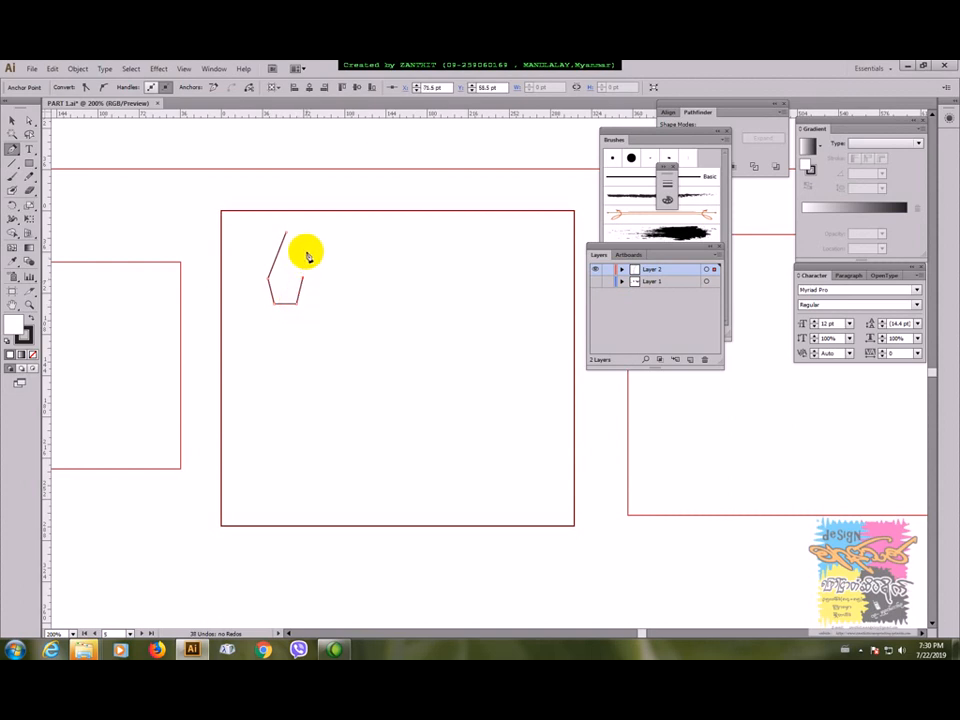
click(306, 252)
click(286, 235)
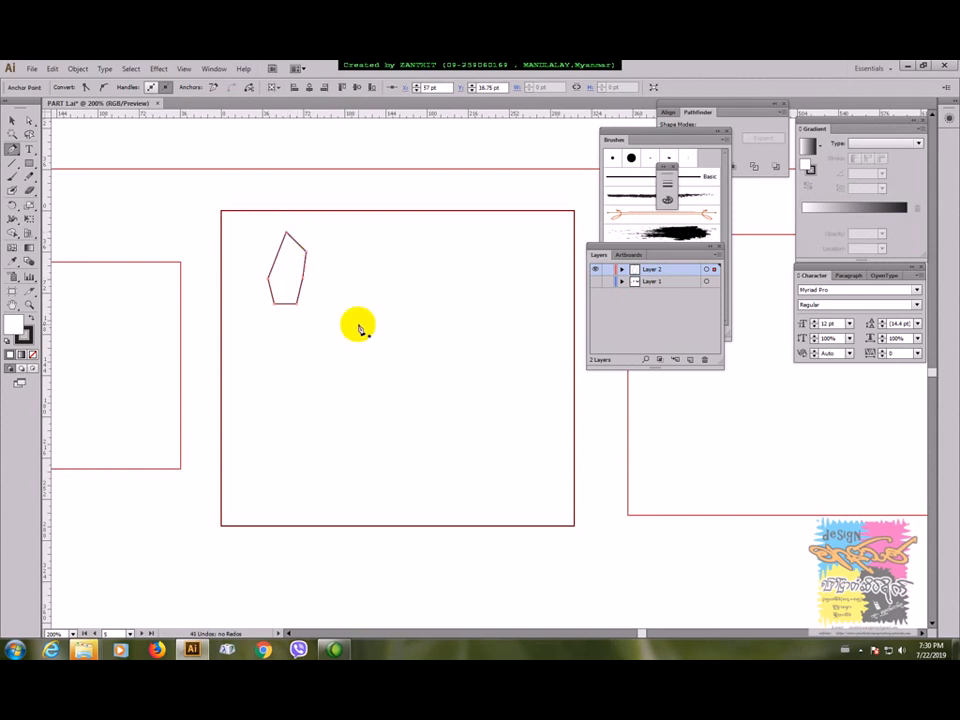
Reshape the headstock outline by raising its tip, adjusting the two right-side anchor points and moving the lower-right corner inward
key(ctrl+plus)
key(ctrl+plus)
drag(205, 258, 428, 394)
click(28, 121)
click(345, 357)
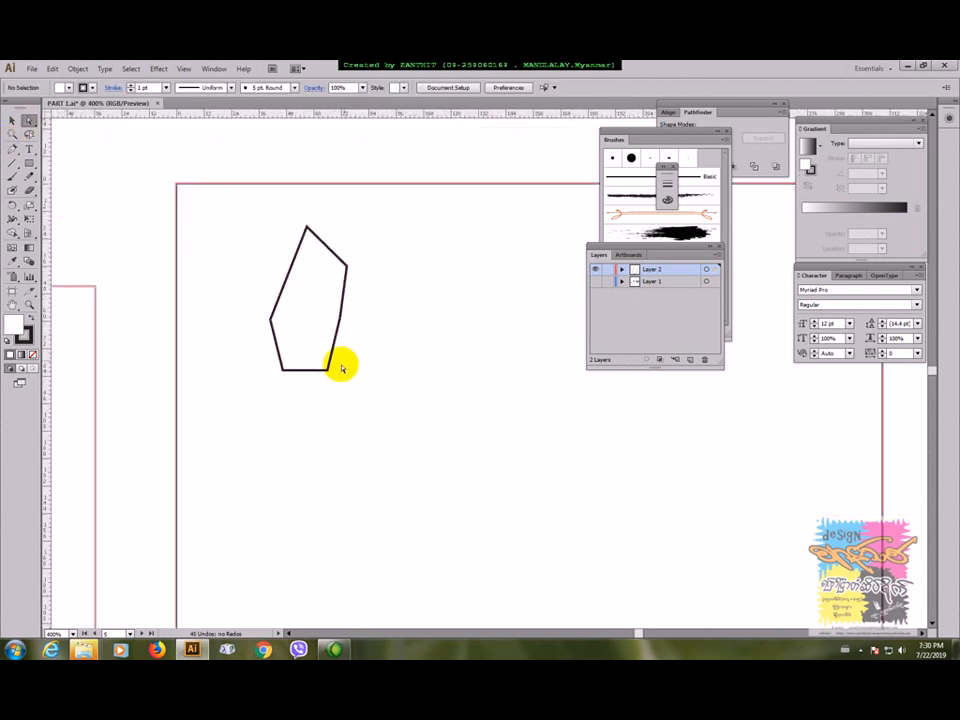
click(337, 319)
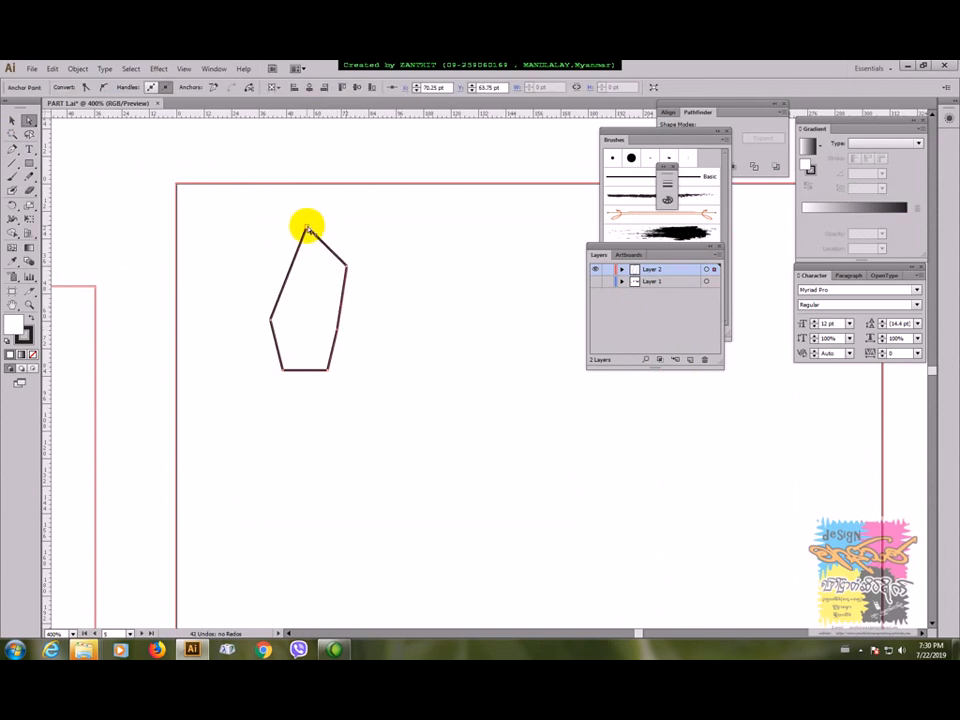
drag(306, 225, 315, 197)
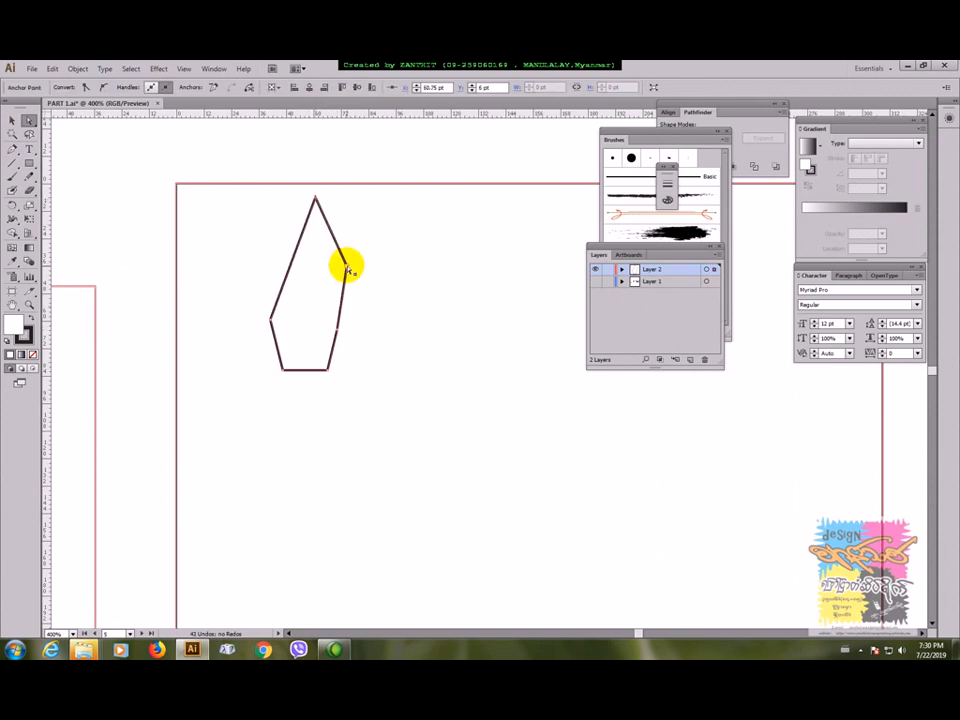
drag(347, 270, 347, 255)
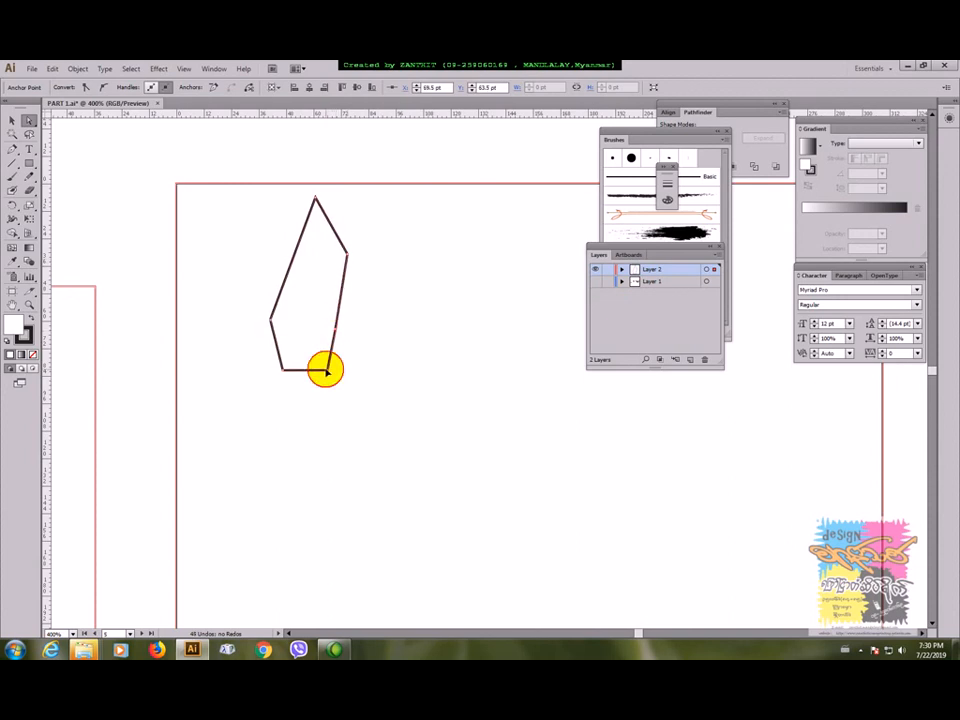
drag(326, 372, 320, 368)
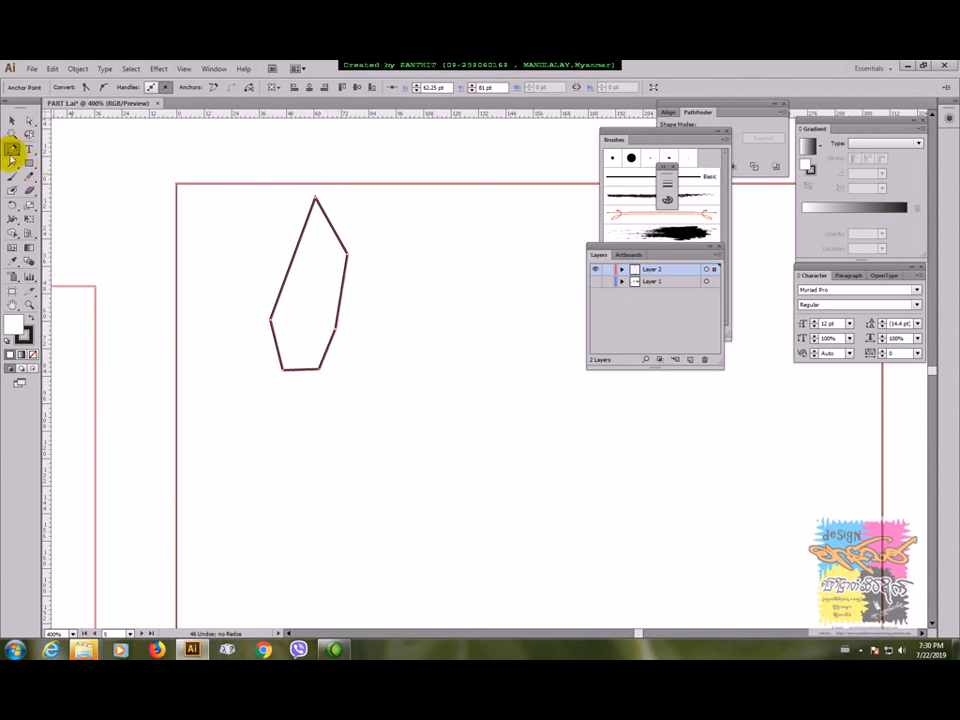
Add an anchor point midway along the headstock's right edge, pull it inward as a notch, and lower the corner above slightly
click(340, 295)
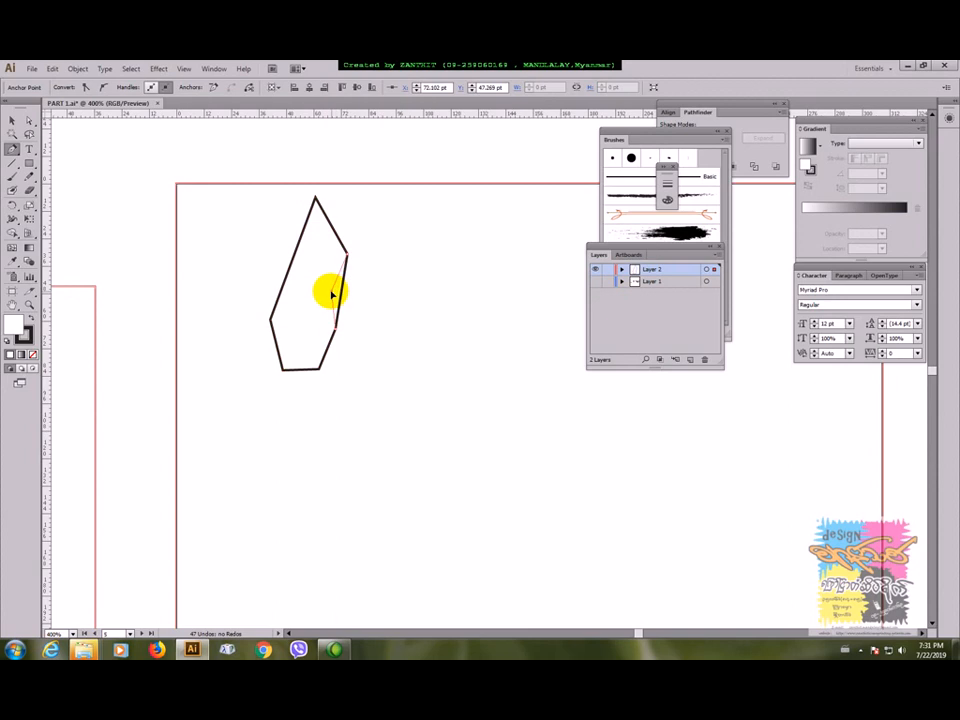
drag(326, 296, 348, 258)
click(347, 259)
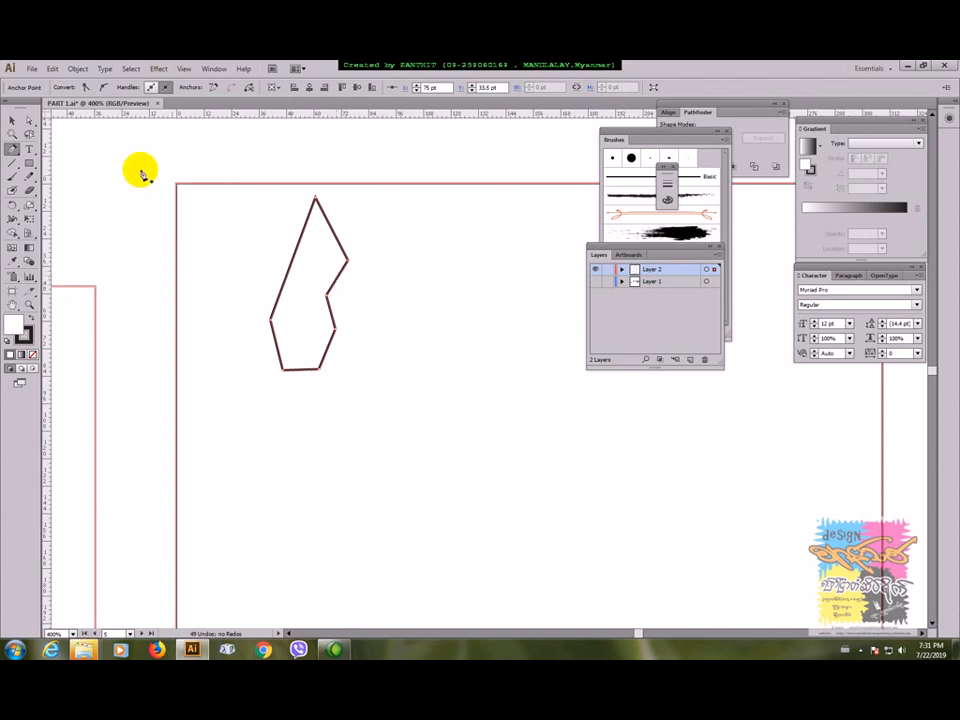
Smooth the angular right edge of the headstock into a flowing wavy curve, and deselect the path
click(30, 177)
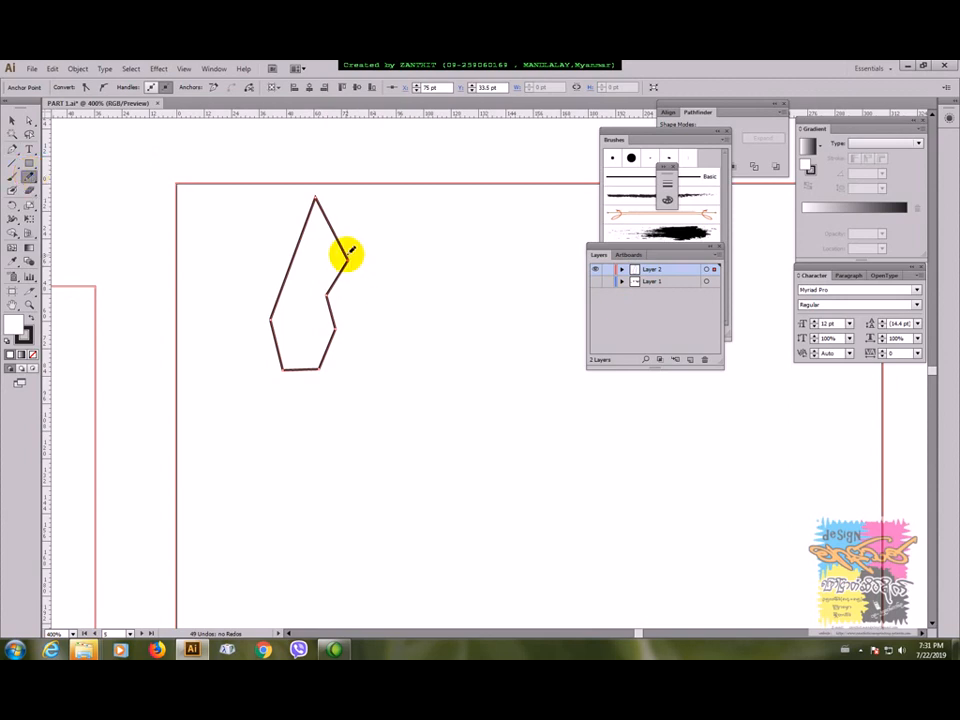
mouse_move(349, 253)
mouse_down()
mouse_move(335, 302)
mouse_move(333, 290)
mouse_move(328, 298)
mouse_move(338, 343)
mouse_move(333, 321)
mouse_move(322, 378)
mouse_up()
click(10, 121)
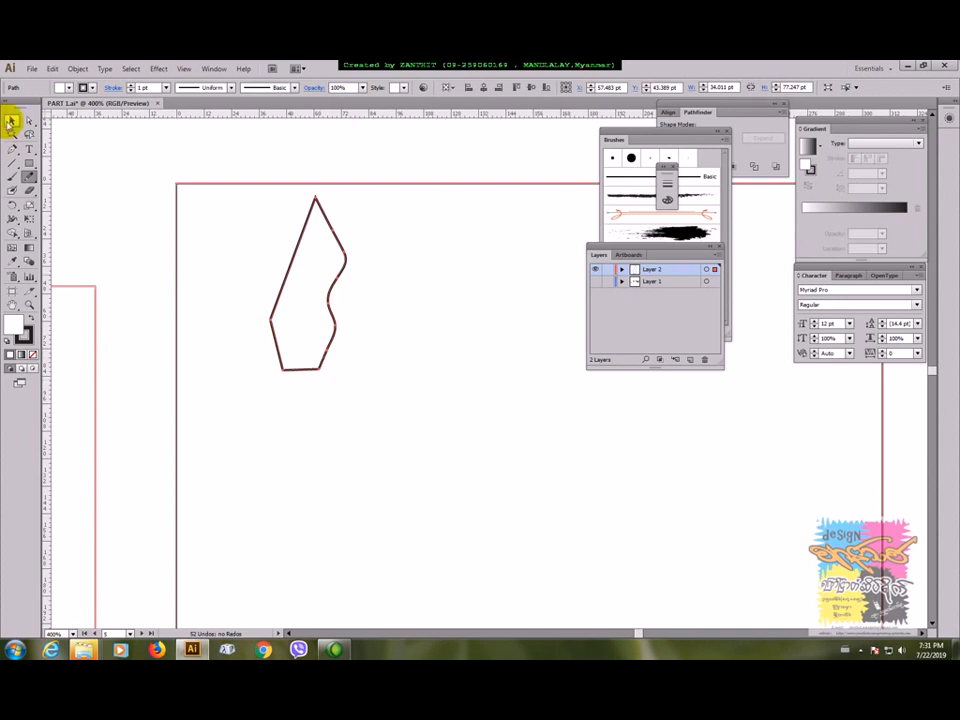
click(375, 311)
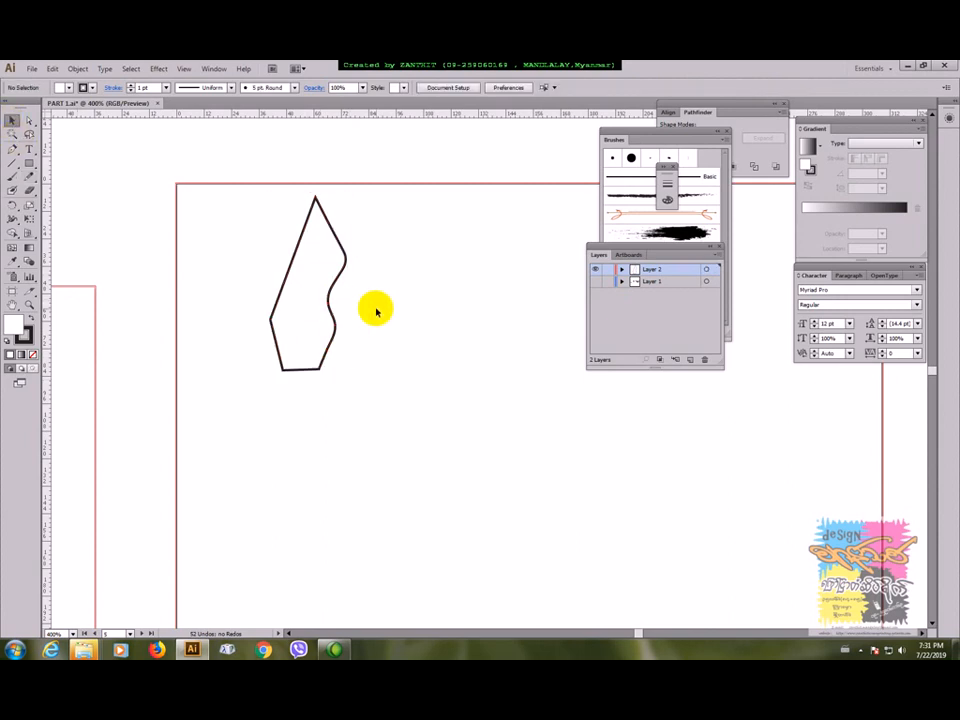
Shift the headstock's tip slightly to the right and adjust the anchor point just below it
click(29, 121)
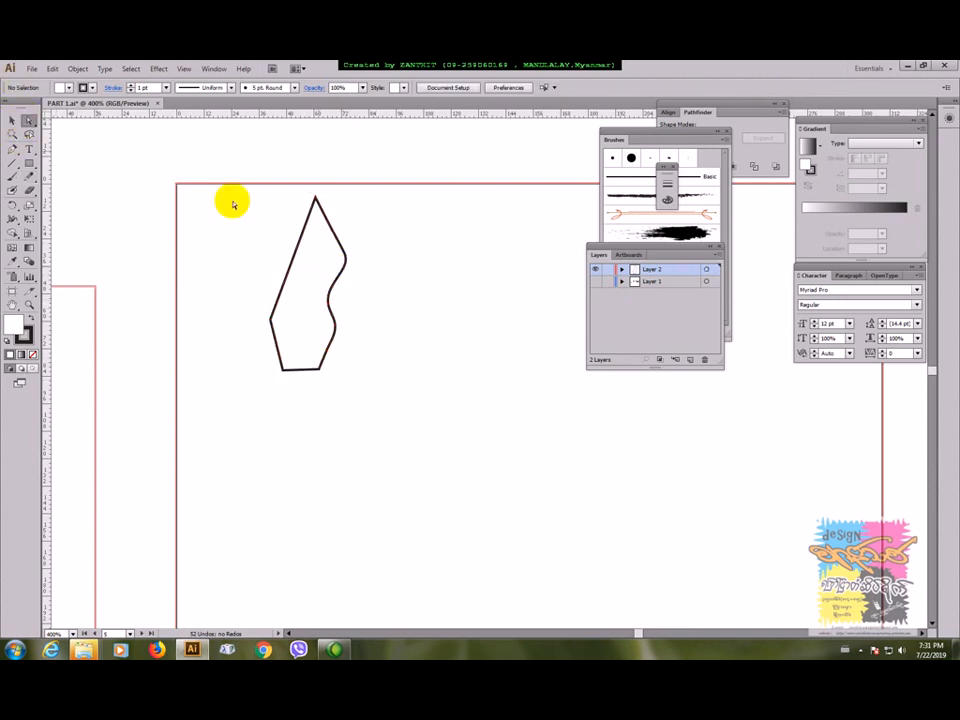
drag(316, 199, 336, 233)
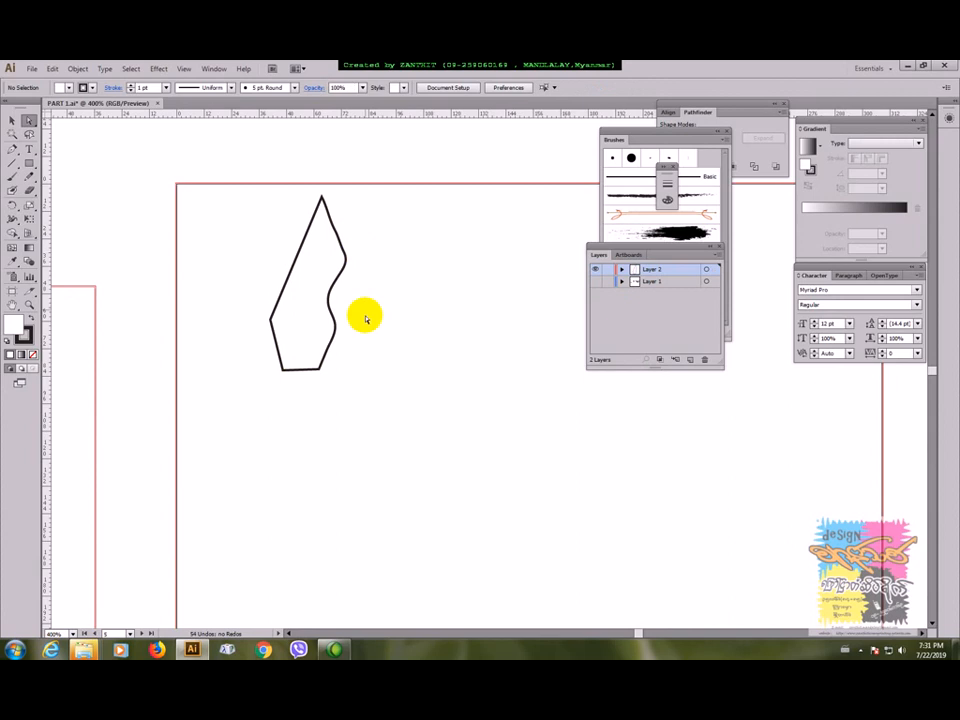
click(362, 361)
Draw a 17 pt wide rectangle under the headstock, stretch it to about 160 pt tall as the neck, and align it against the base
drag(360, 362, 369, 293)
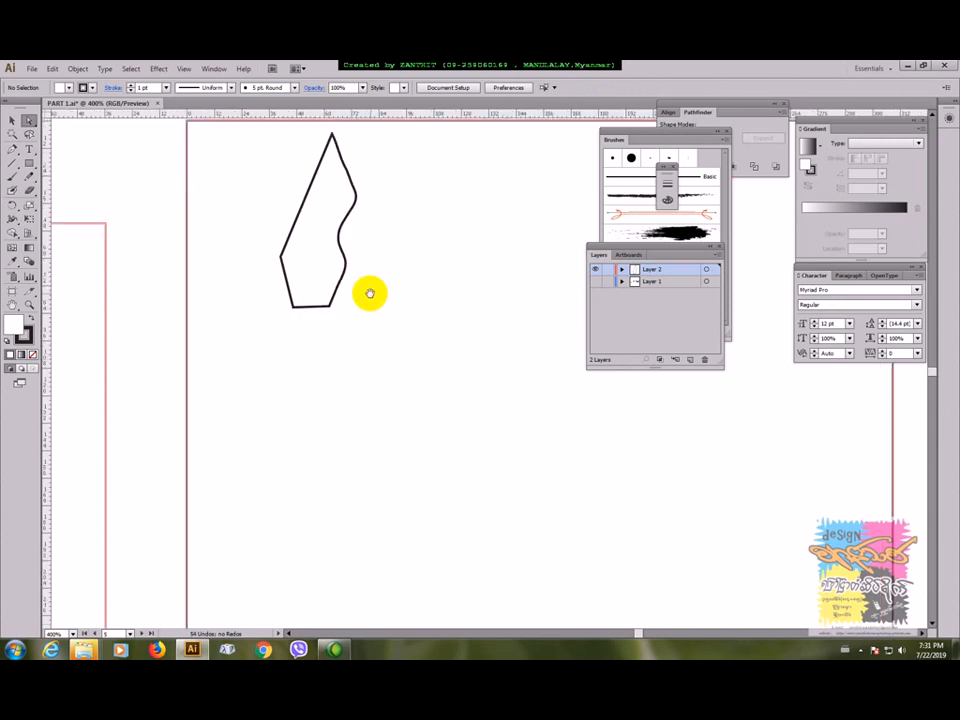
click(28, 161)
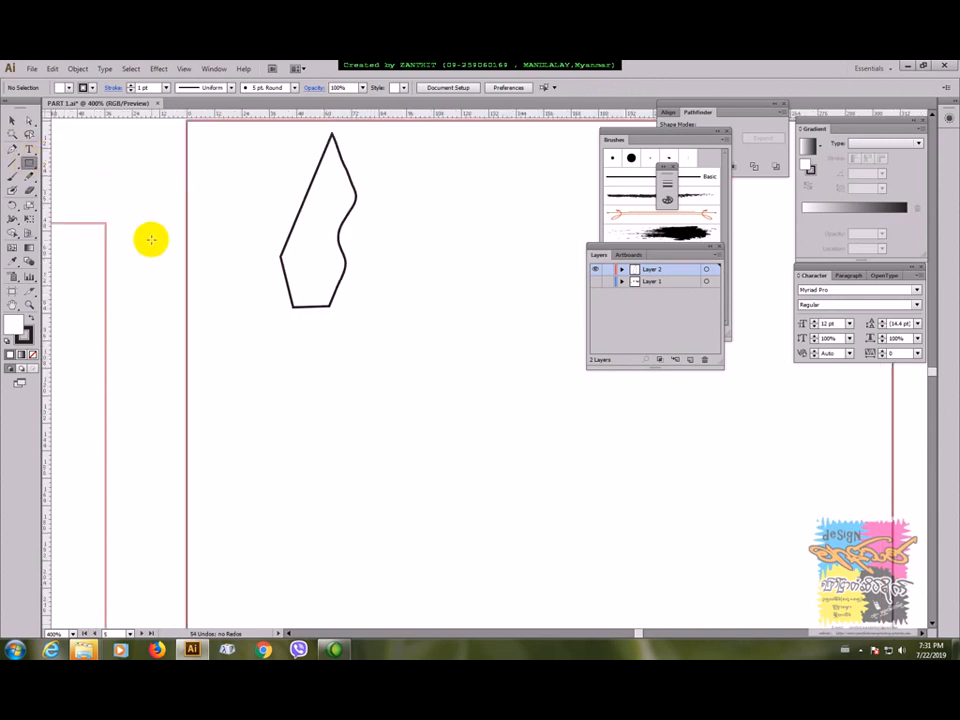
key(ctrl+minus)
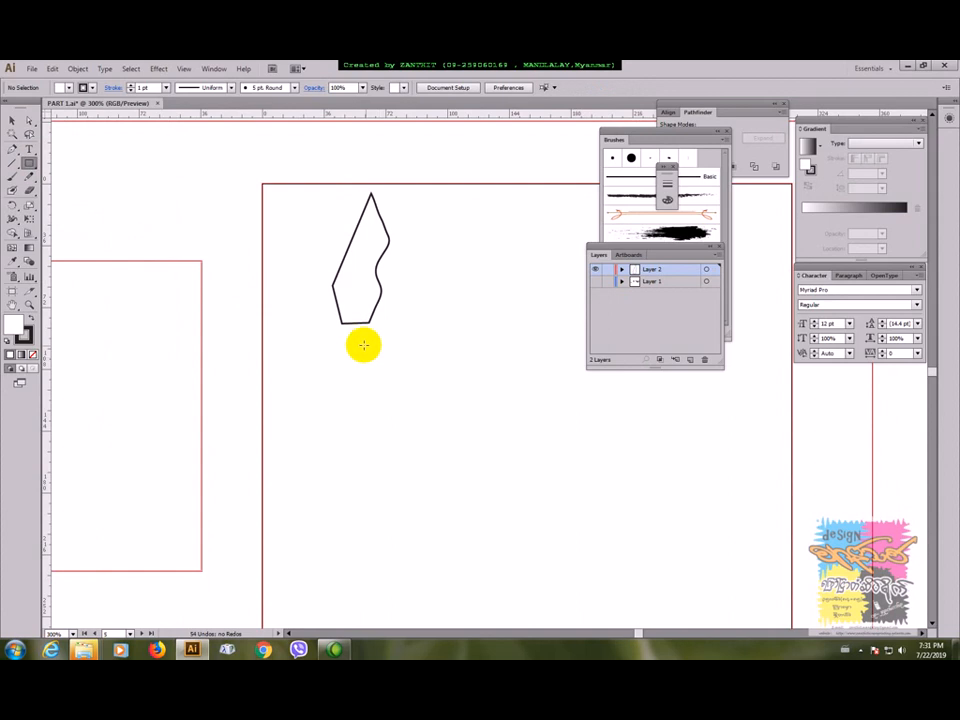
drag(341, 323, 369, 377)
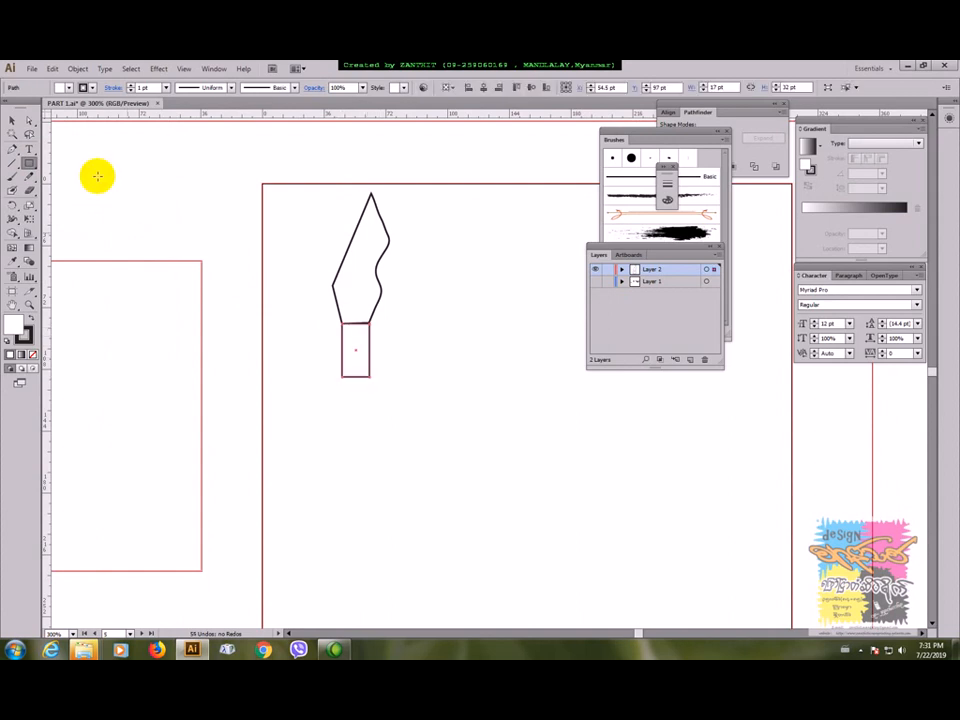
click(12, 120)
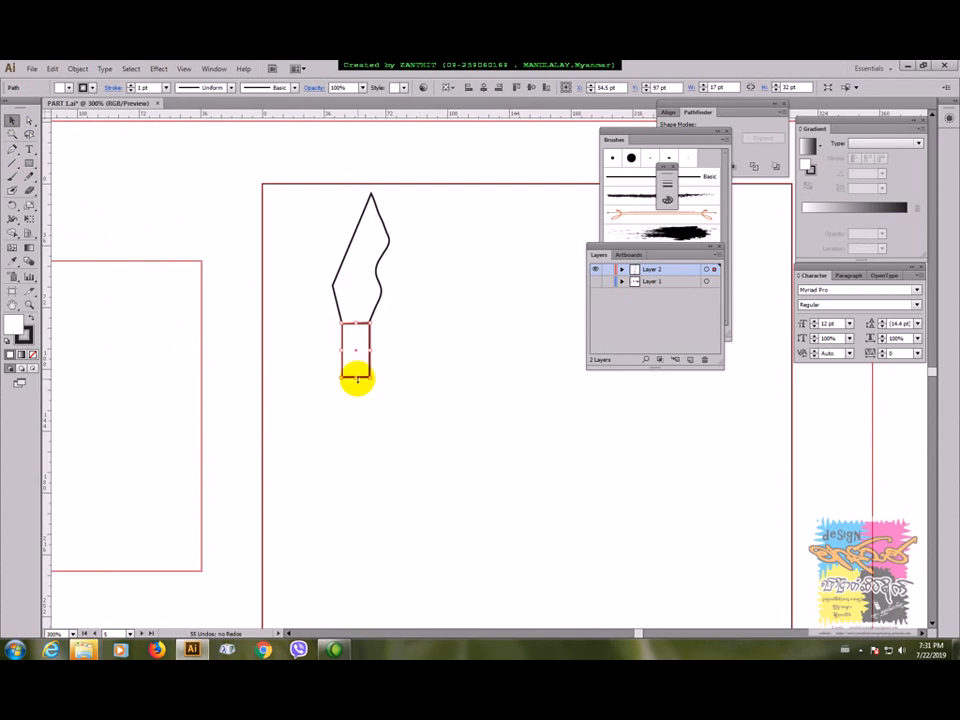
drag(356, 376, 366, 600)
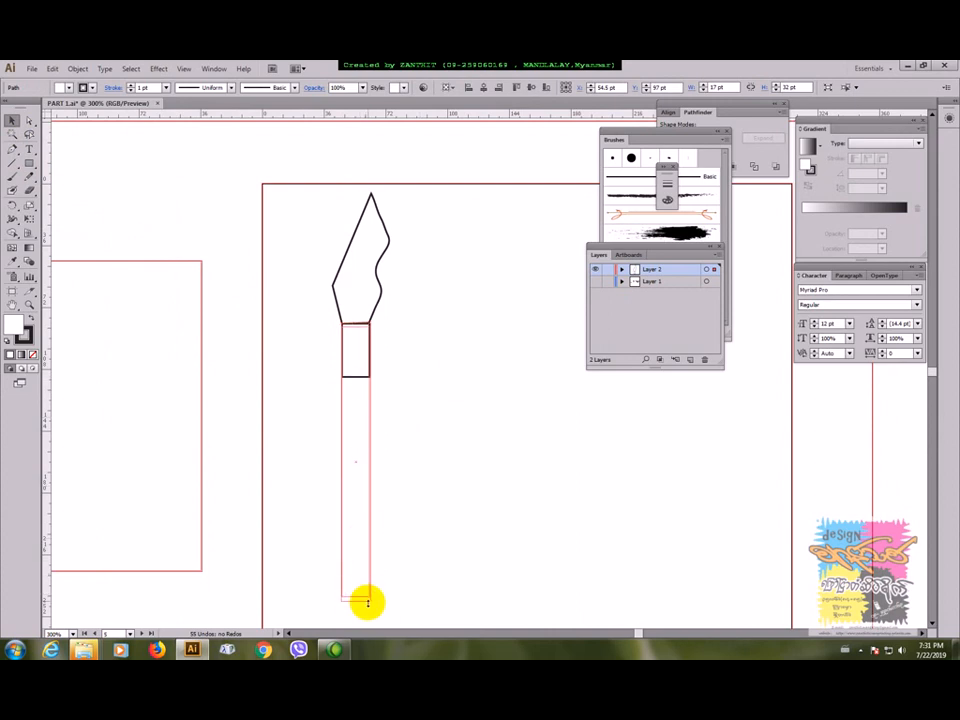
scroll(437, 569, down, 3)
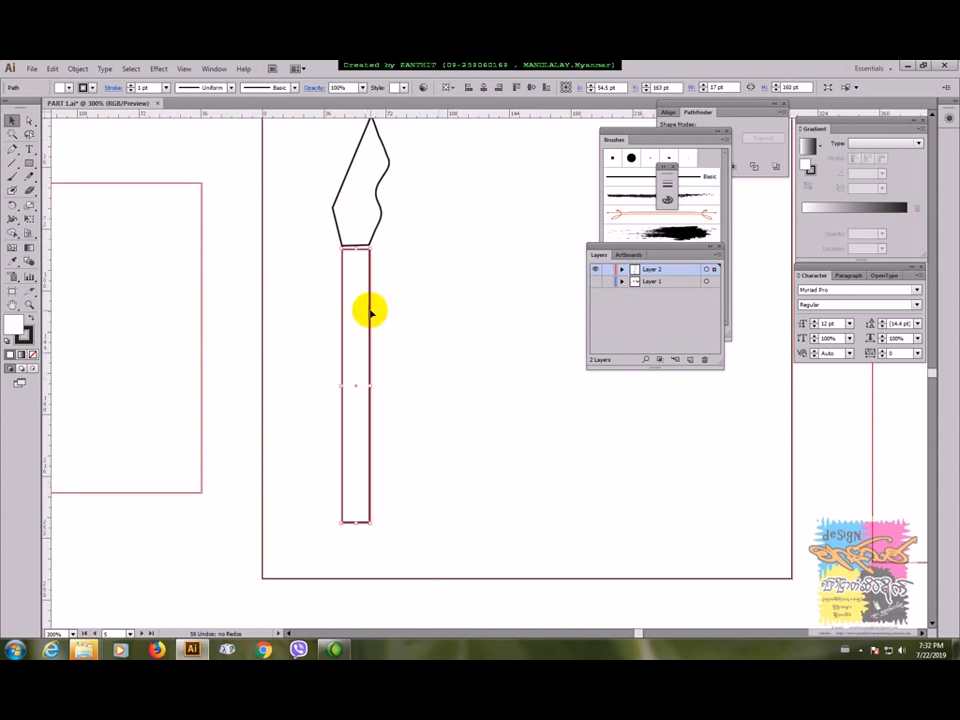
click(410, 308)
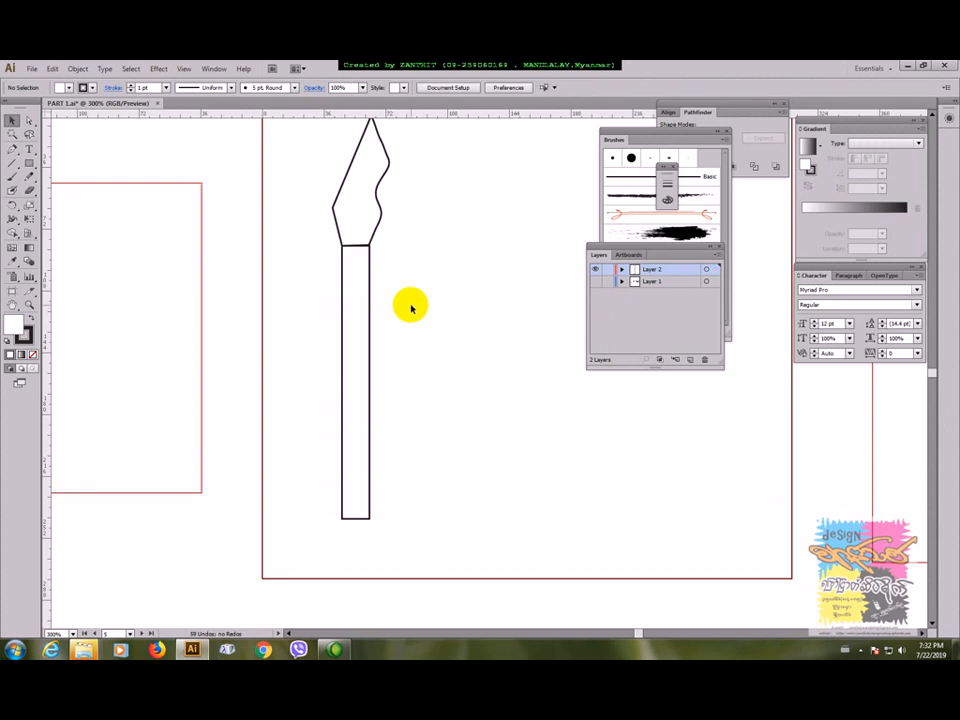
Hide Layer 2, show Layer 1, and examine the reference necks and fretboard
click(595, 269)
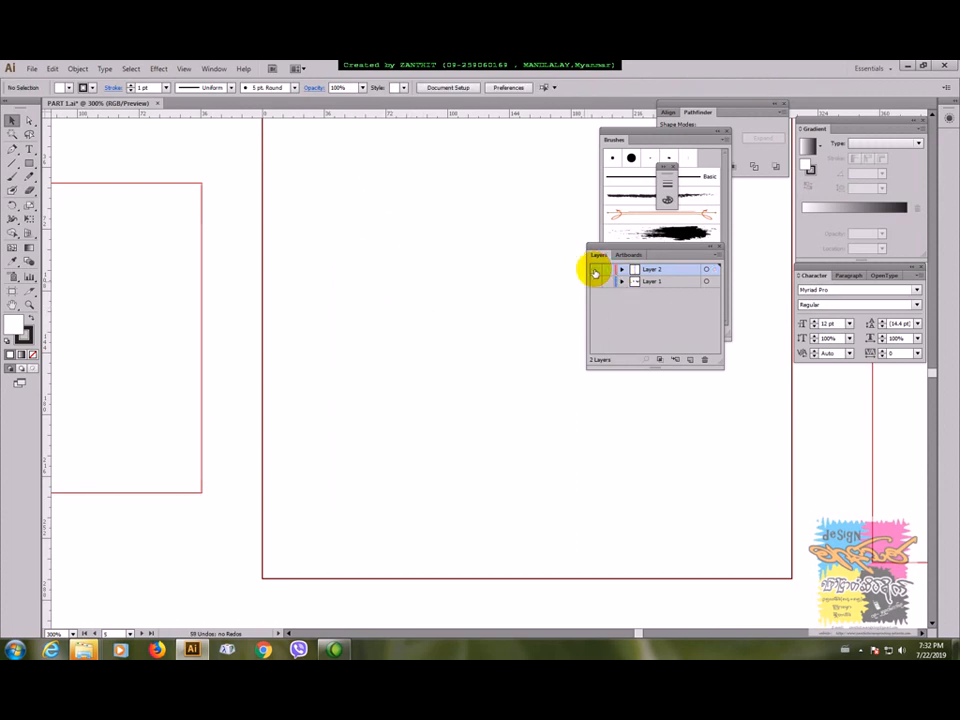
click(595, 283)
drag(451, 302, 394, 288)
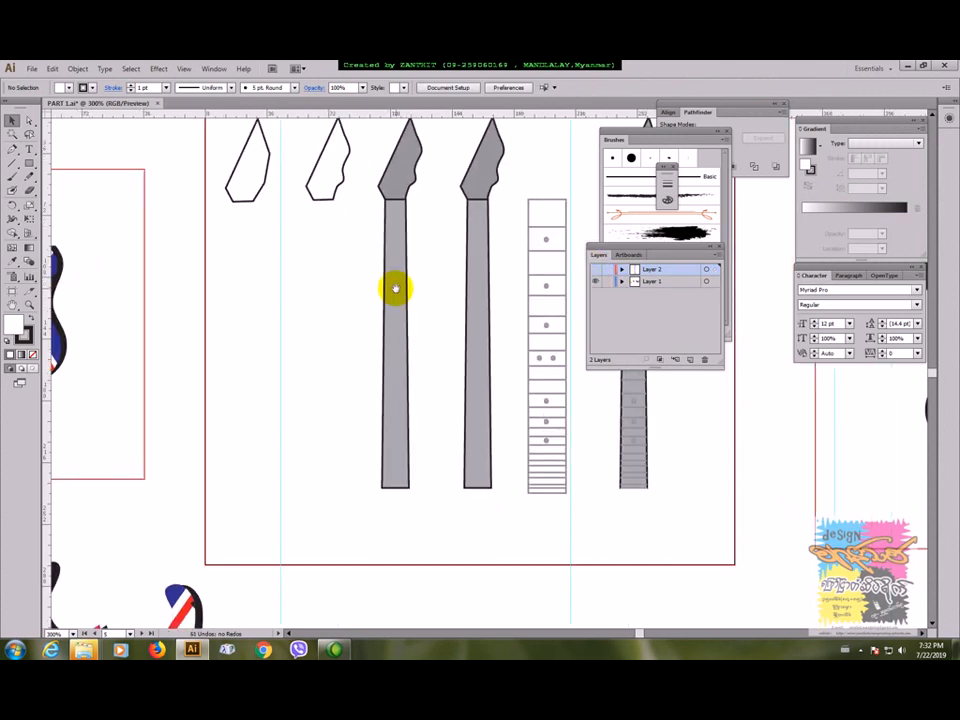
drag(414, 421, 335, 410)
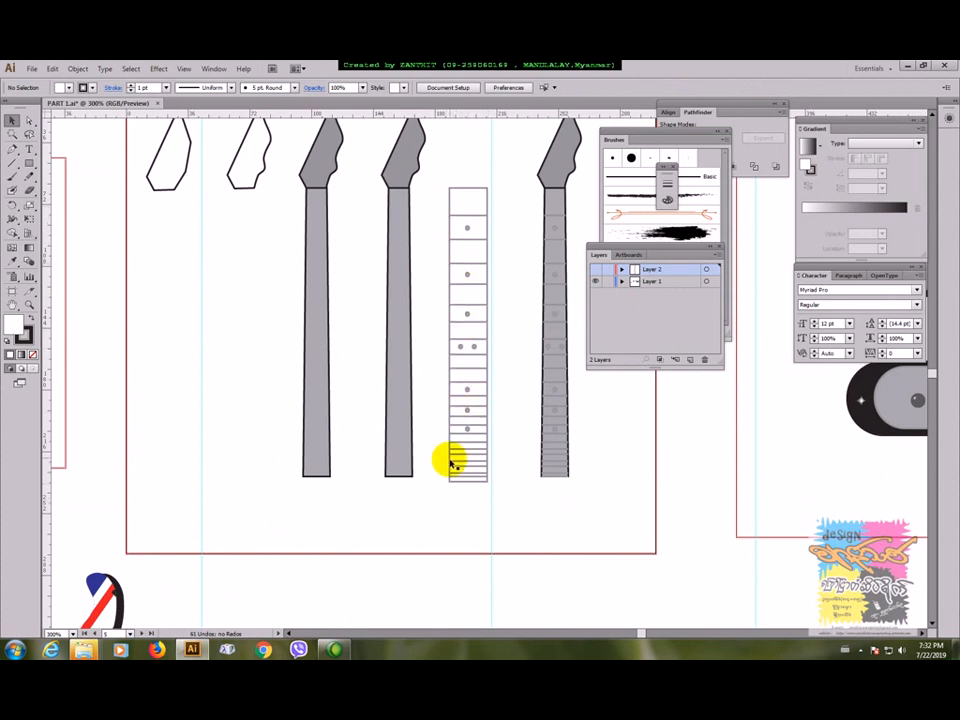
Hide Layer 1, show Layer 2, and draw a rectangle about 20 by 160 pt to the right of the neck
click(595, 281)
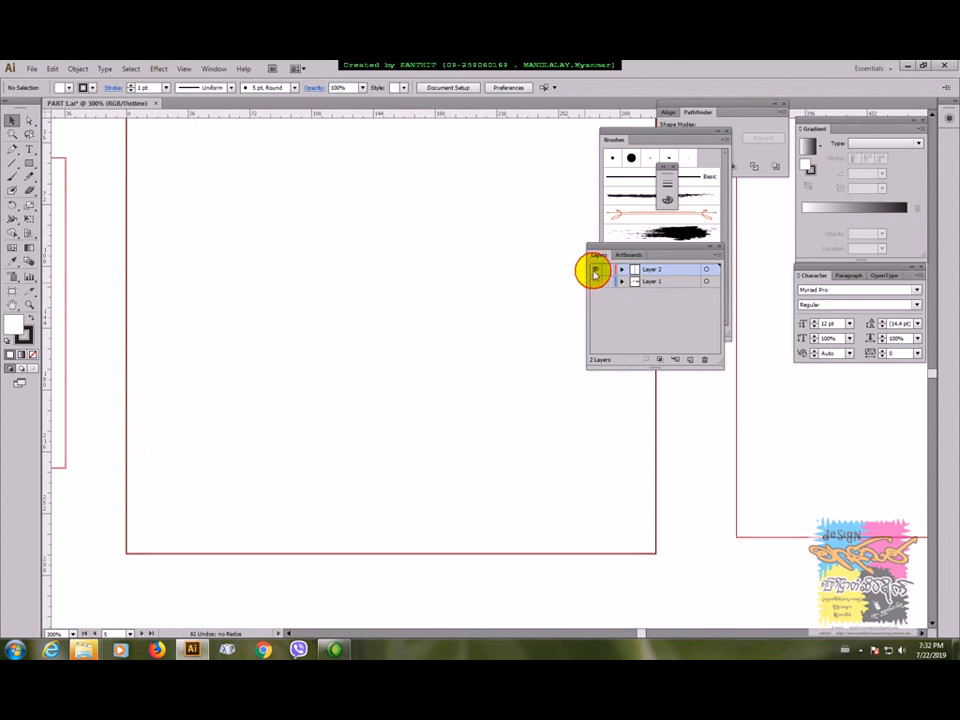
click(595, 269)
drag(337, 295, 337, 312)
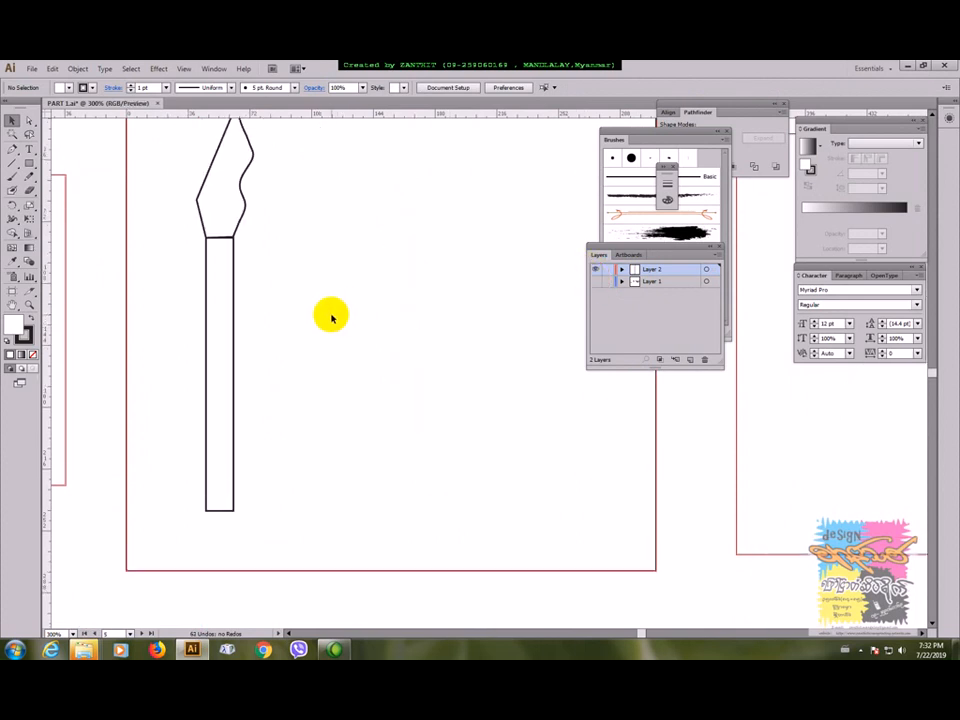
click(29, 163)
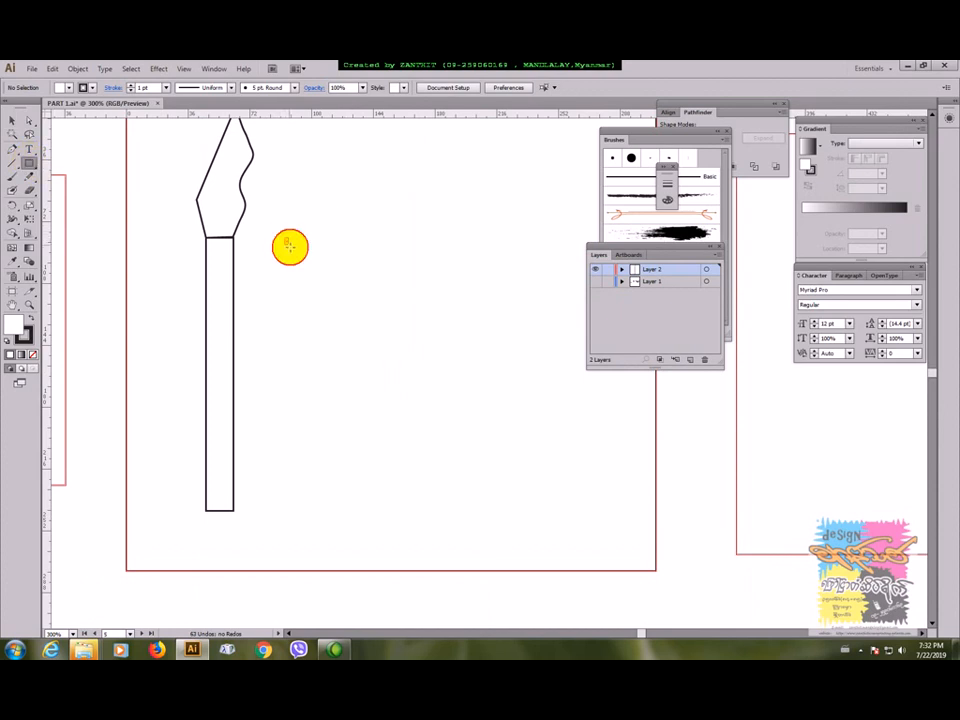
drag(285, 238, 318, 510)
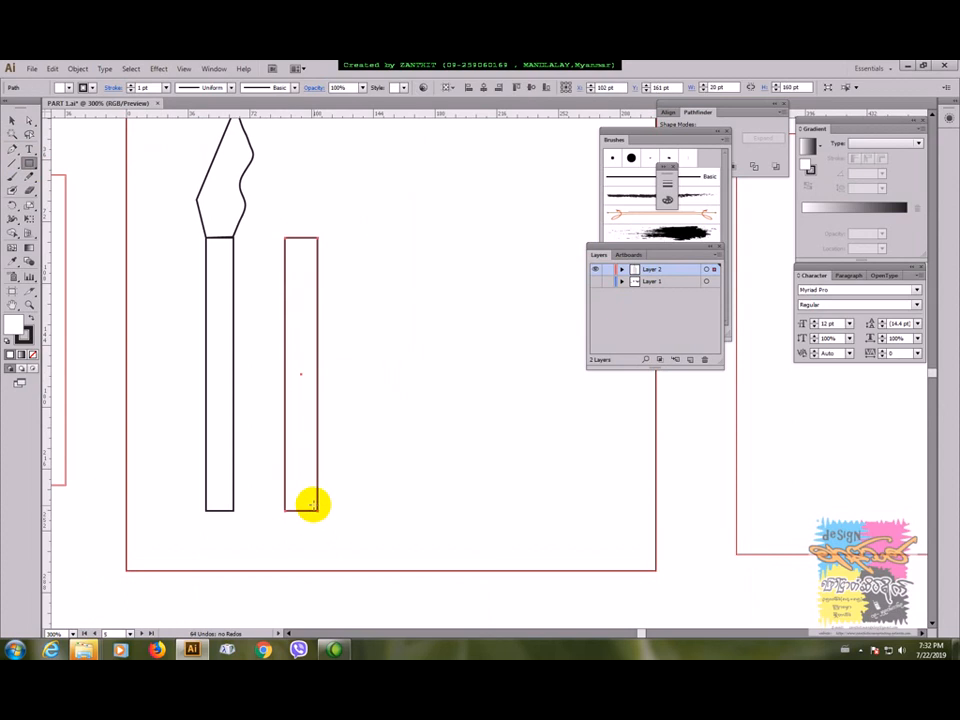
Give the new rectangle a gray stroke and no fill, and deselect it
click(11, 120)
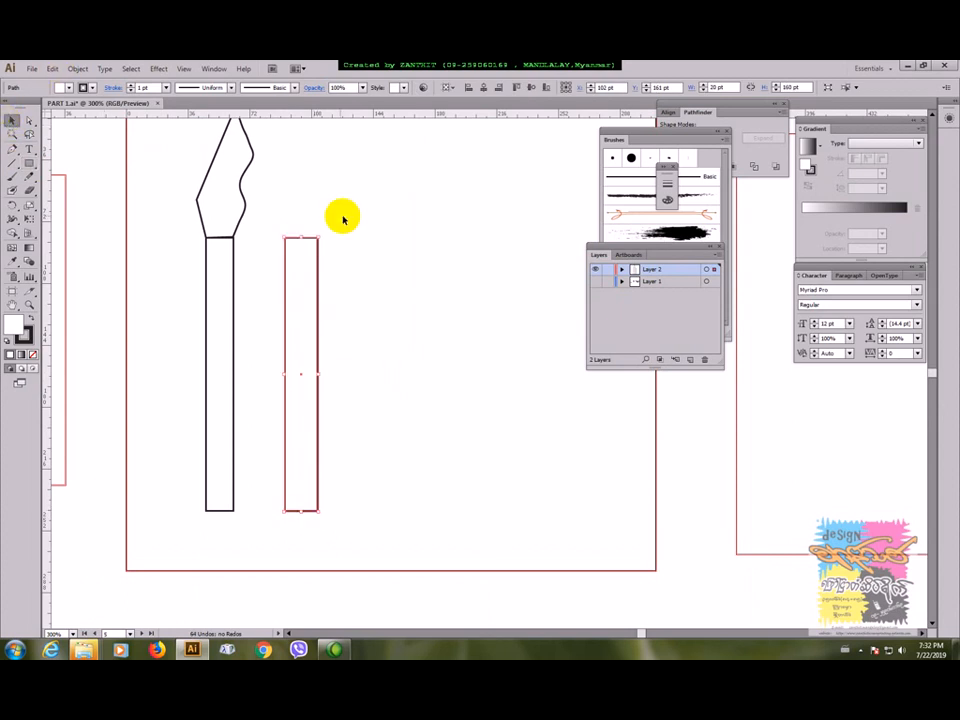
click(83, 87)
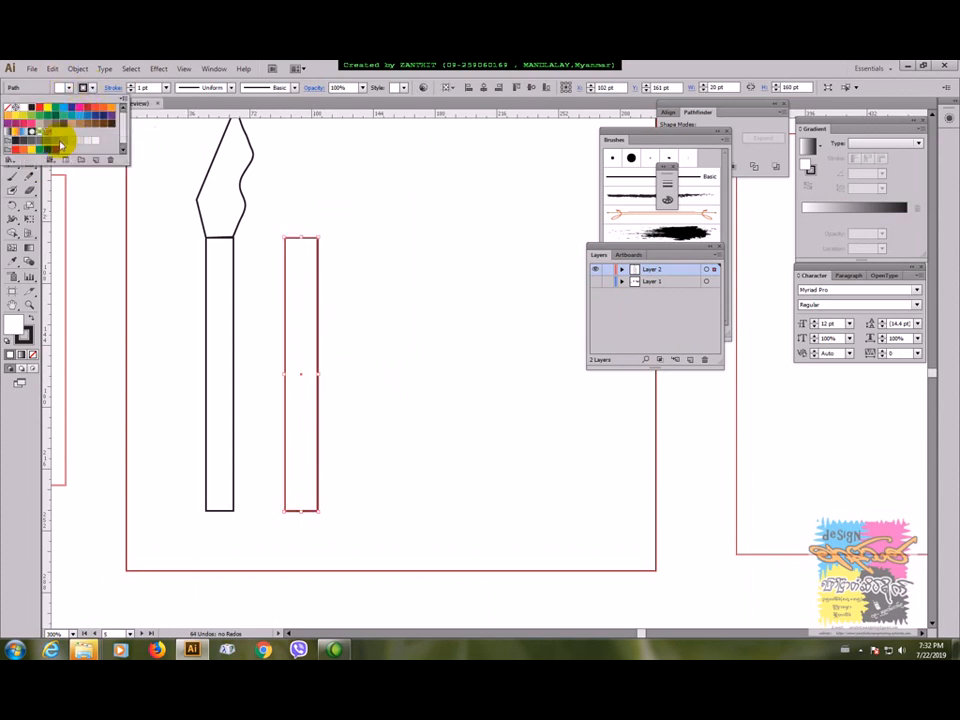
click(48, 141)
click(383, 245)
click(369, 287)
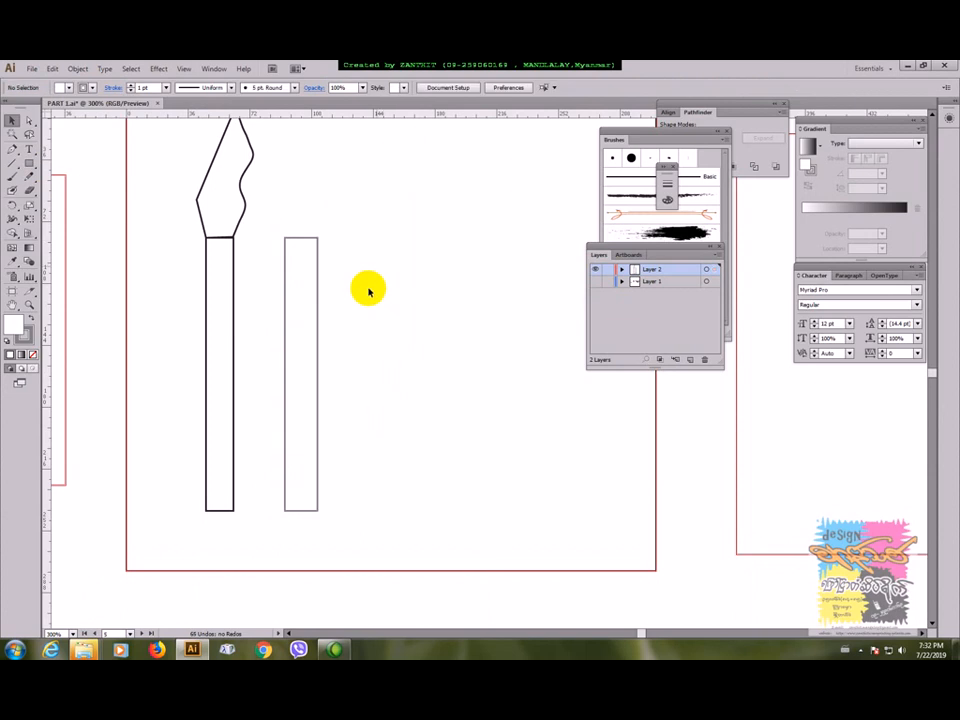
click(300, 238)
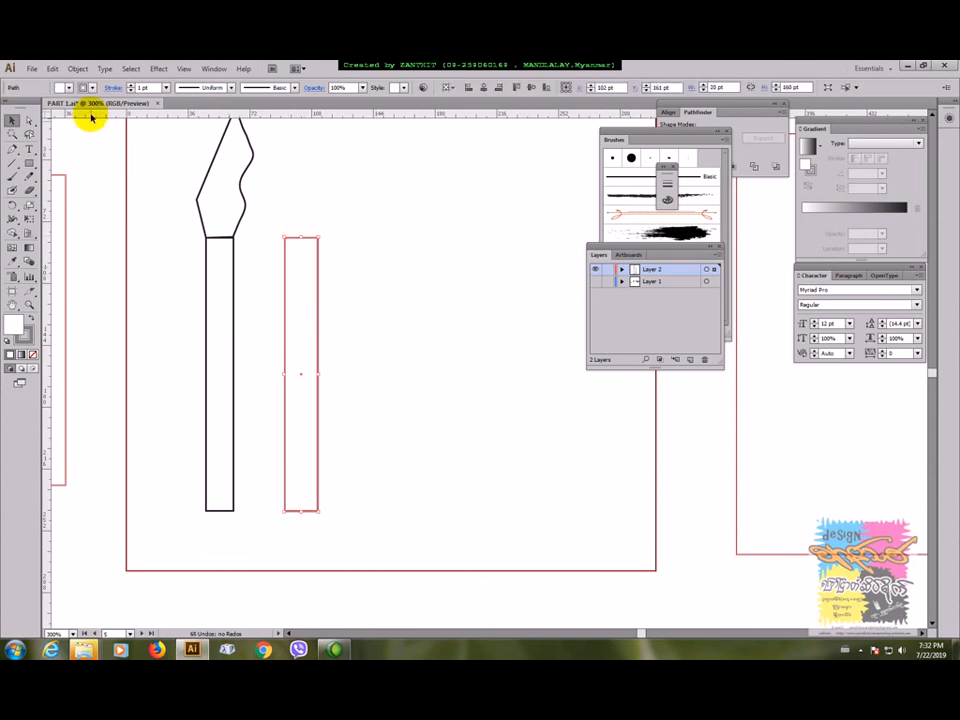
click(65, 87)
click(12, 108)
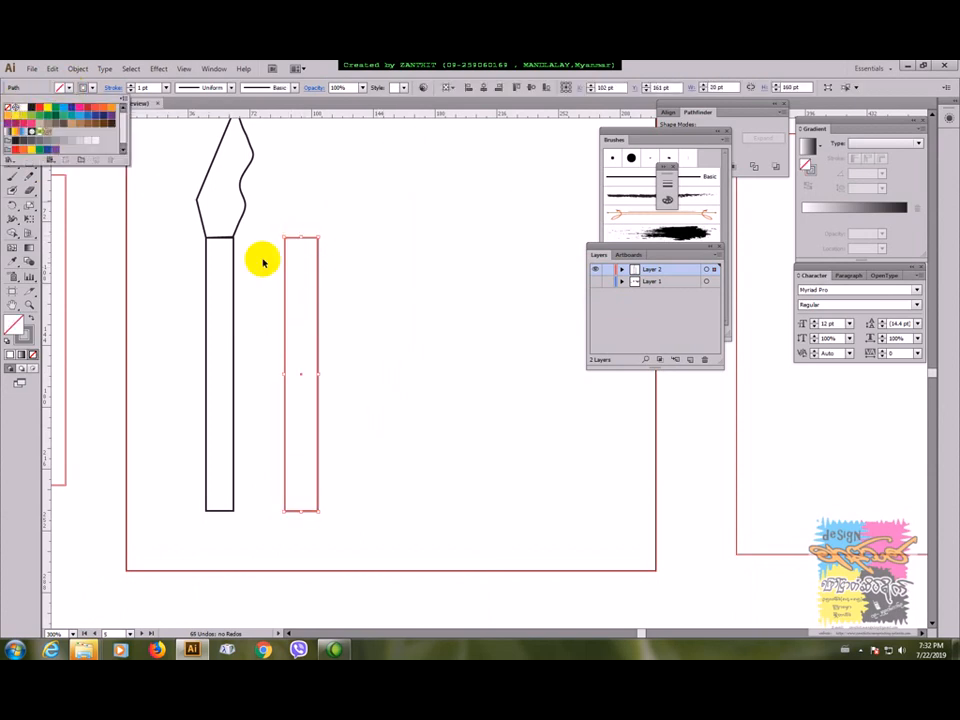
click(354, 286)
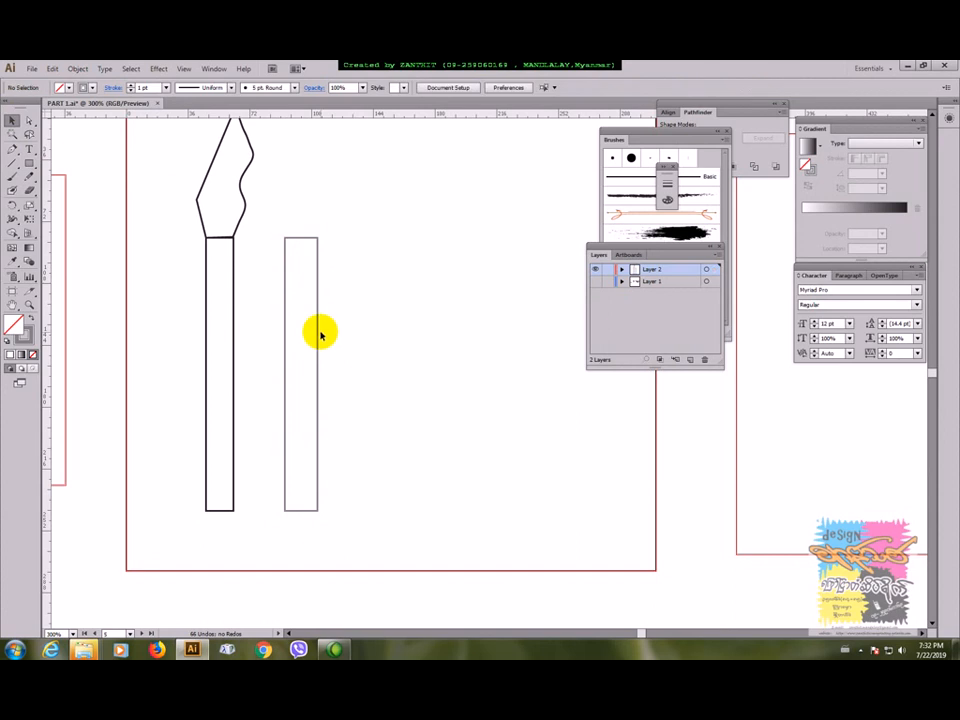
Set up a previewed Transform effect on the gray rectangle with its reference point at bottom centre and a vertical scale of 93%
click(318, 334)
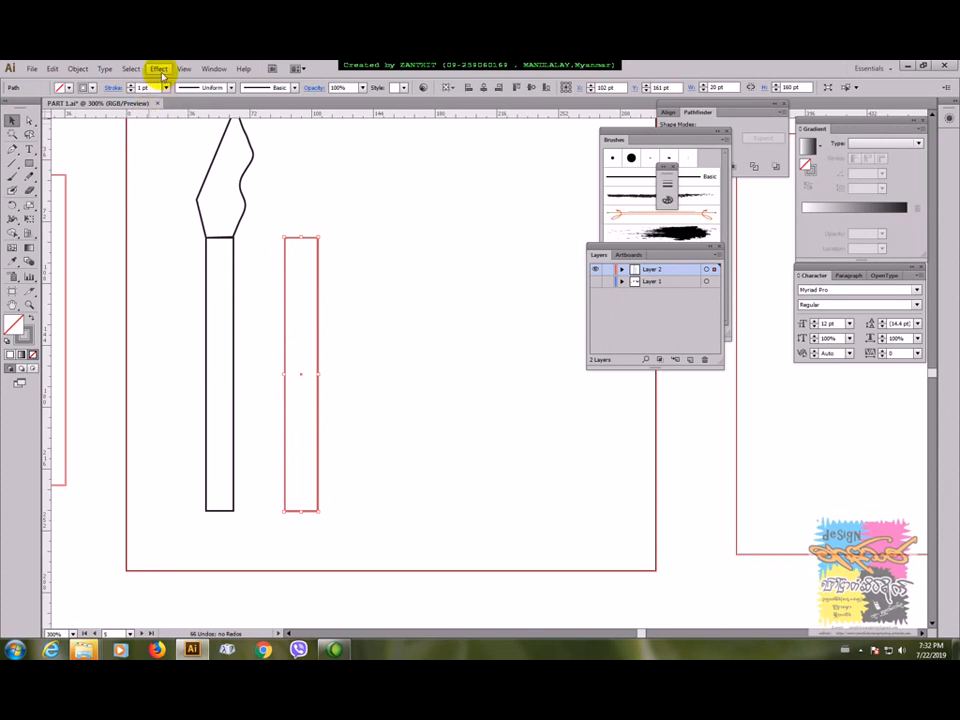
click(160, 70)
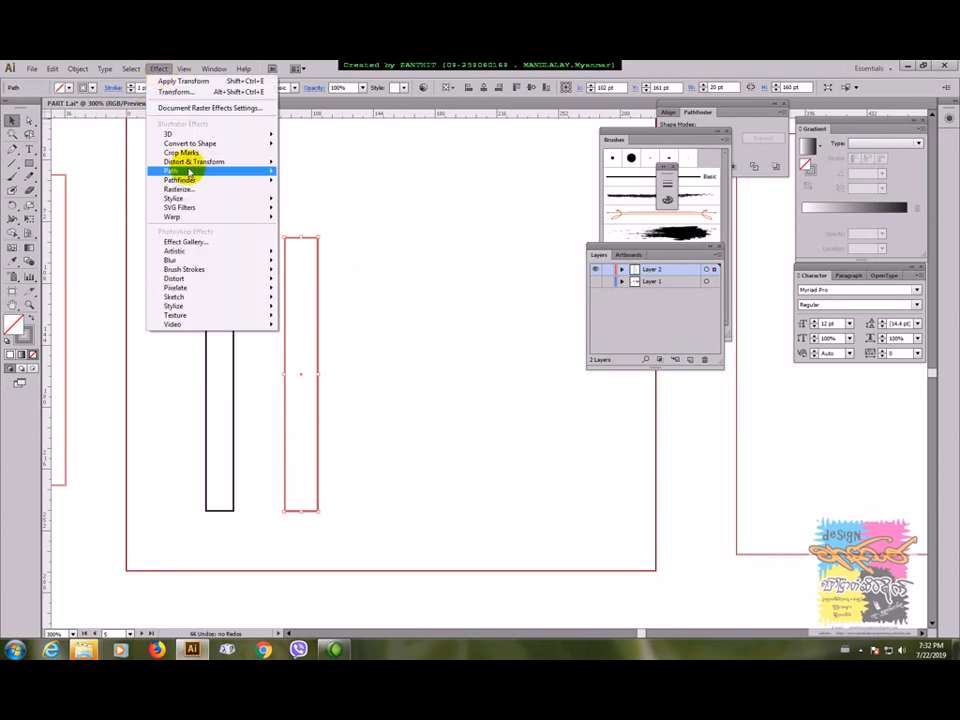
mouse_move(195, 165)
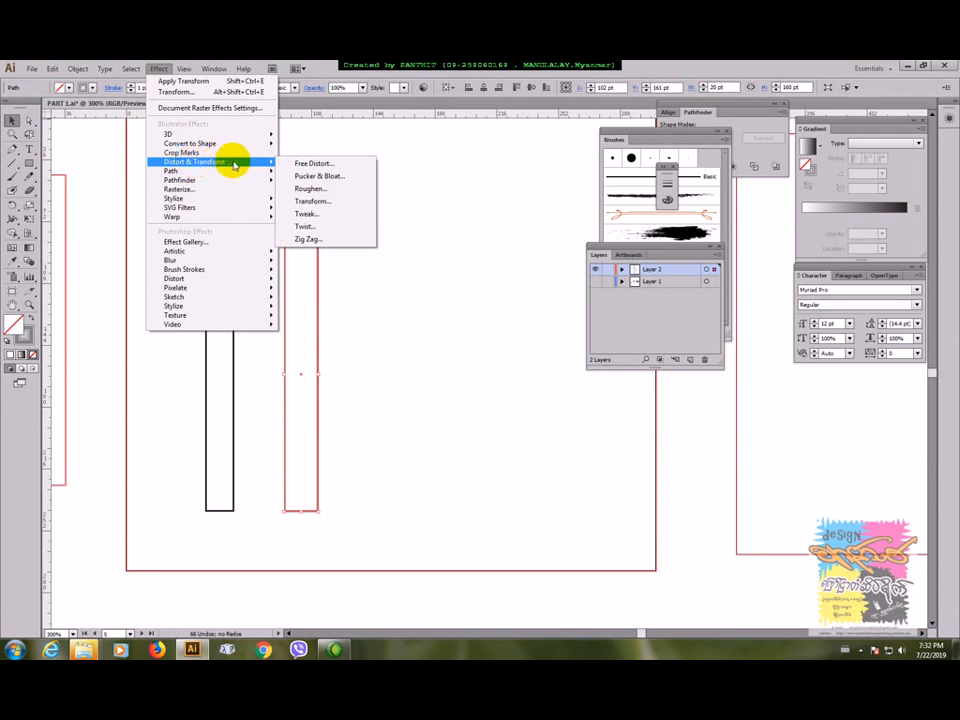
click(310, 201)
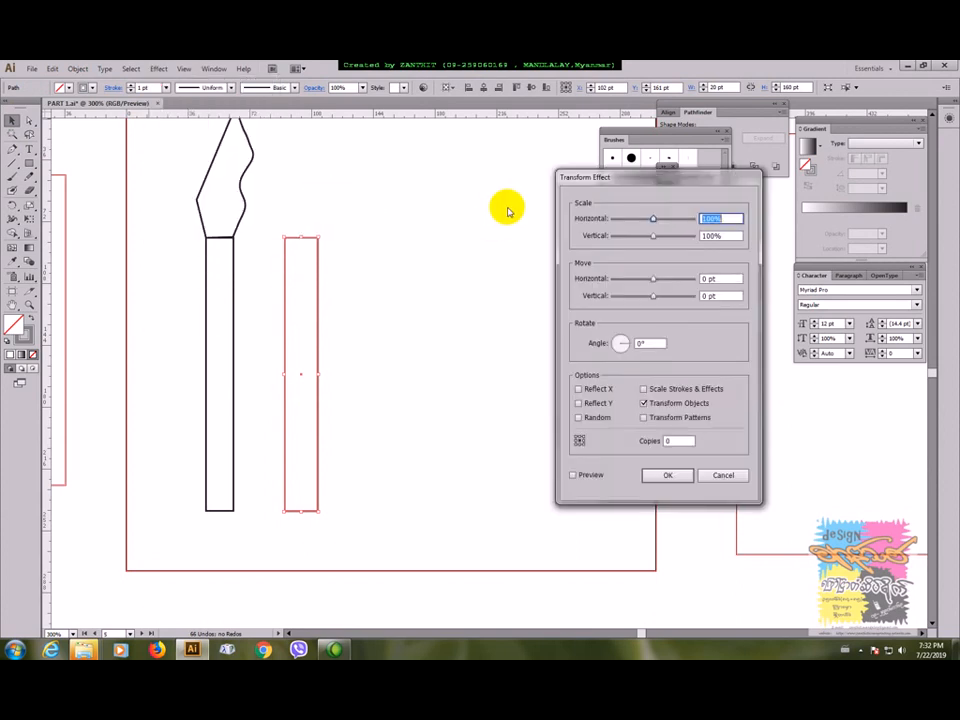
drag(614, 181, 485, 163)
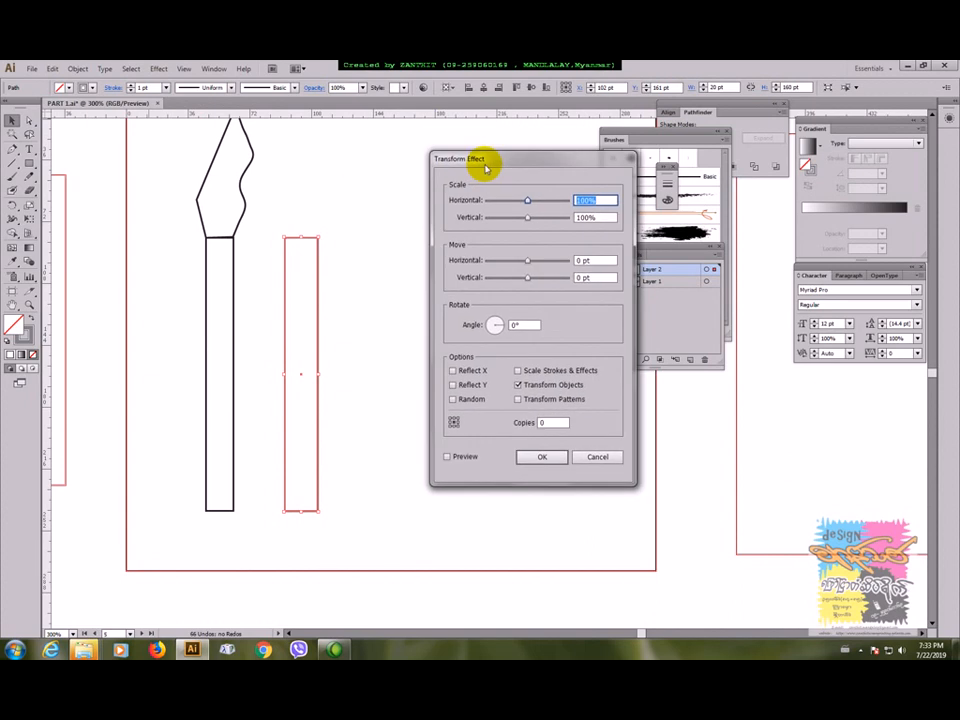
click(529, 221)
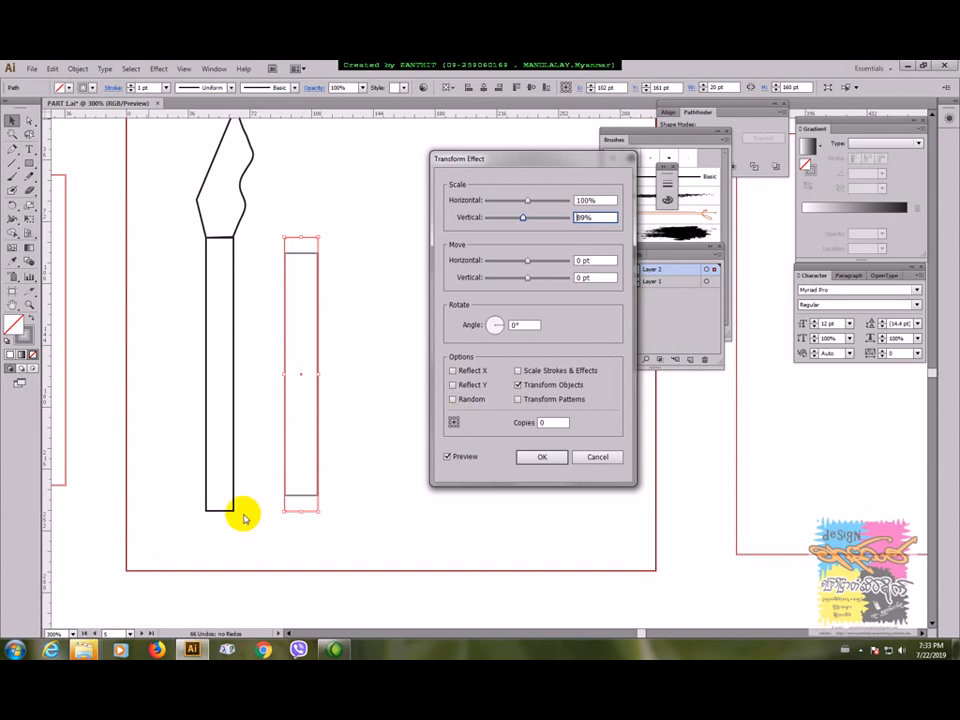
click(455, 427)
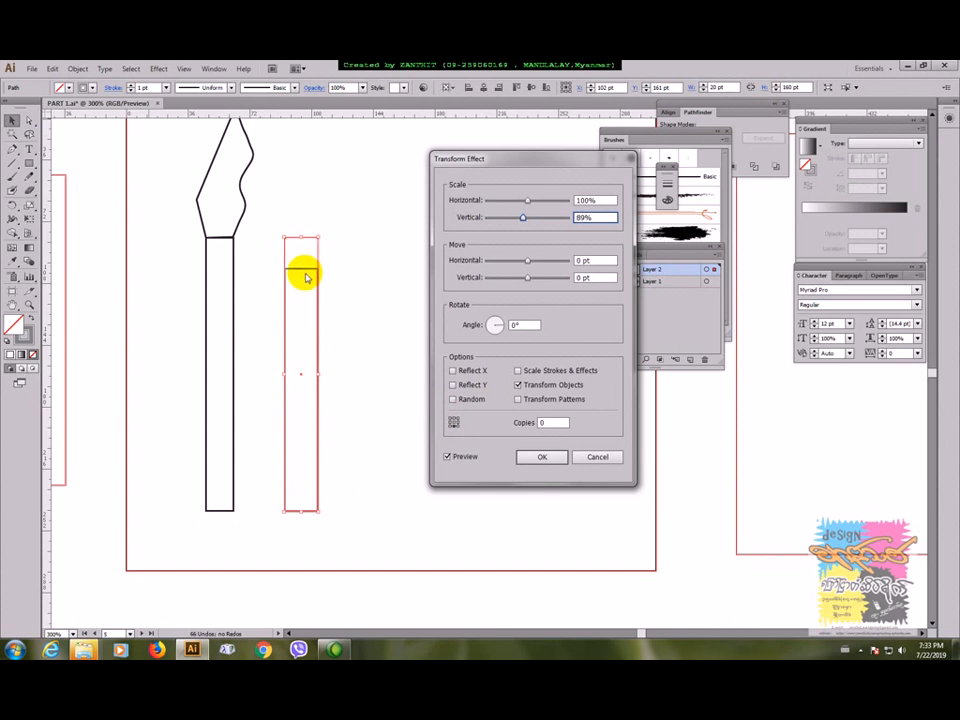
click(522, 217)
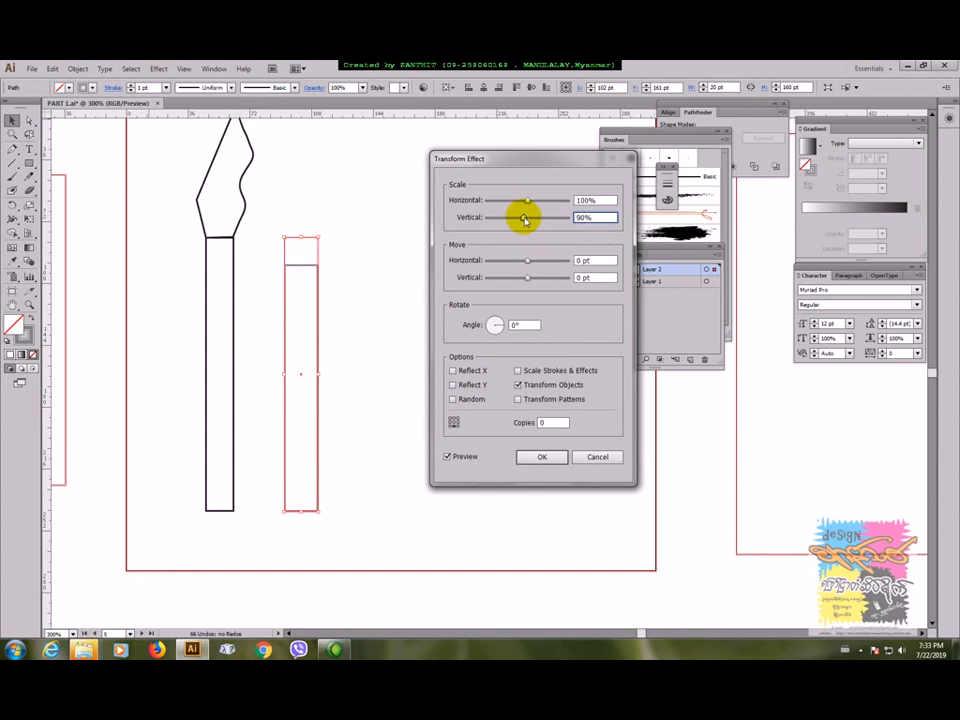
drag(523, 219, 525, 220)
click(525, 219)
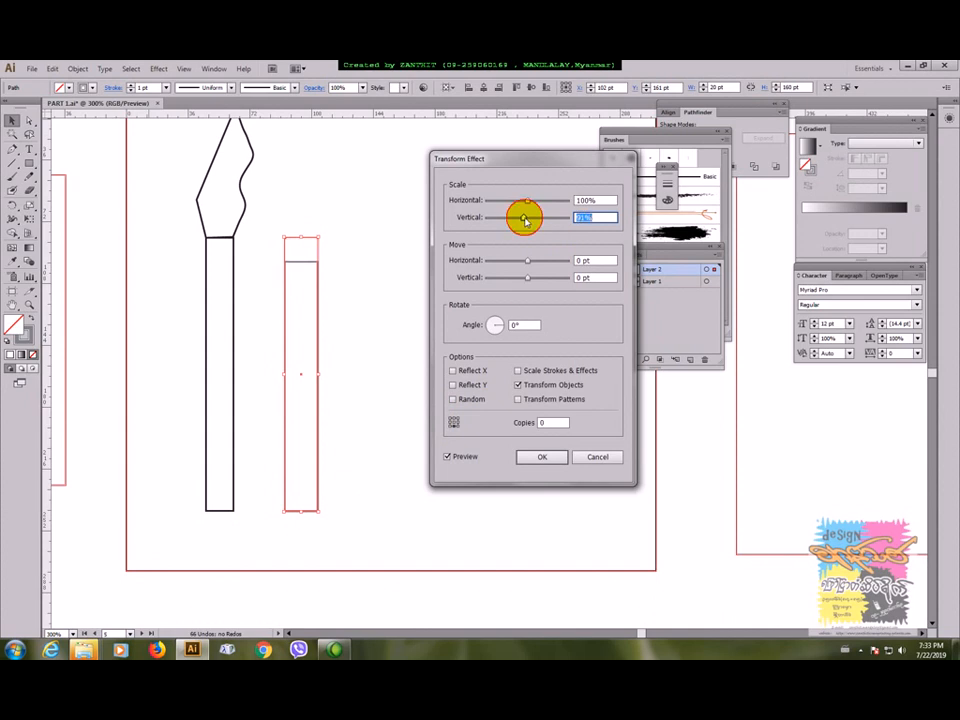
double_click(578, 218)
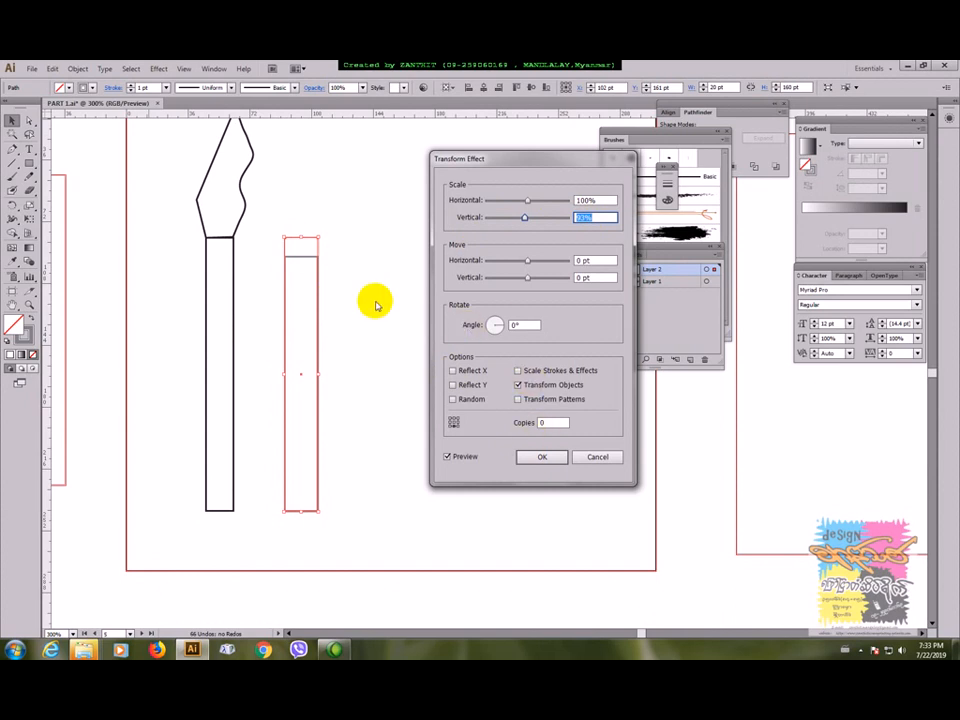
Set the Transform effect to 12 copies for the fret lines, apply it, and deselect the rectangle
double_click(553, 422)
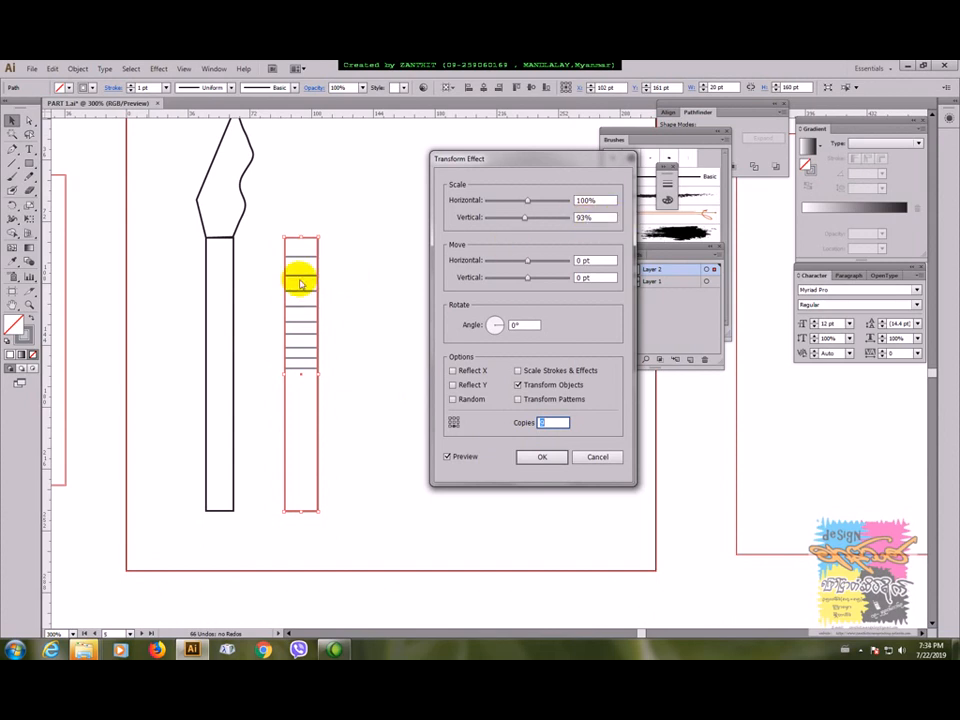
key(Up)
key(Up)
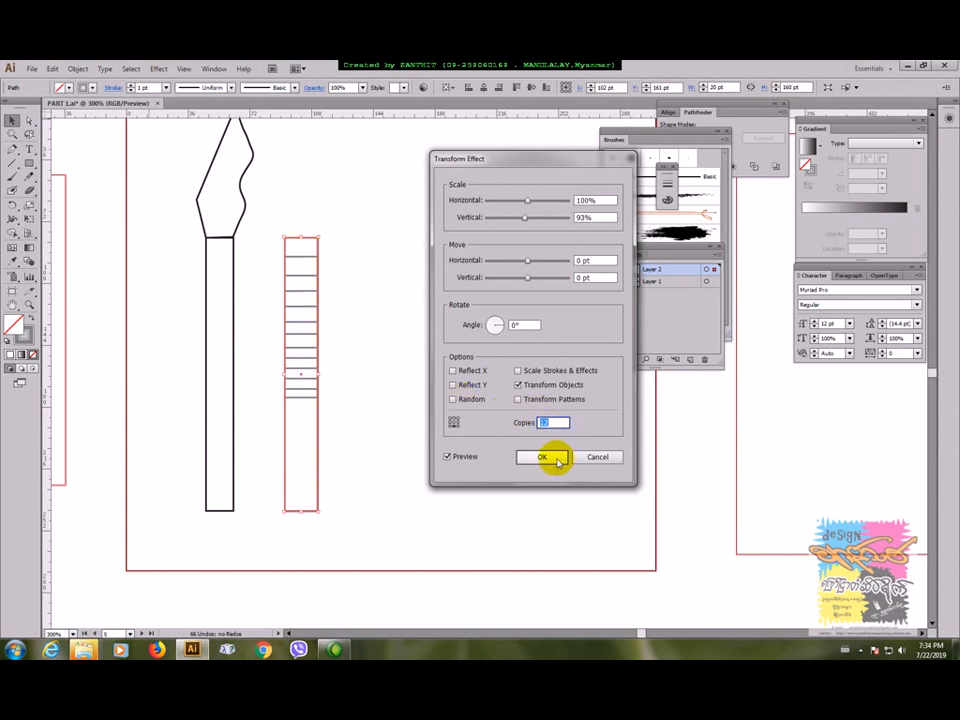
click(558, 459)
click(460, 452)
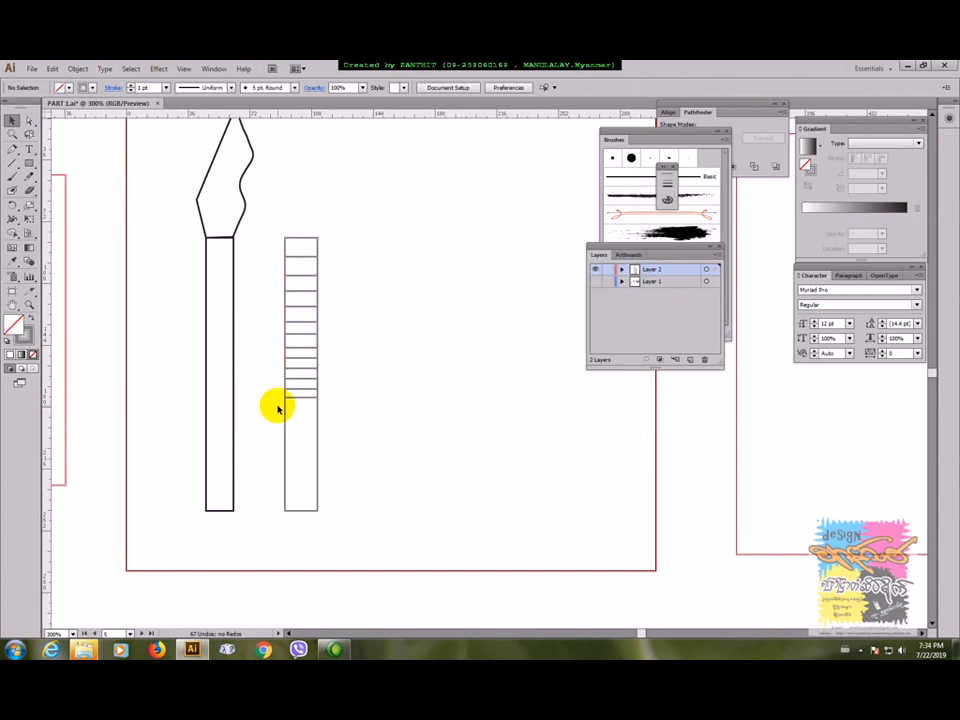
Draw a horizontal line about 40 pt long across the fretboard, just below its lowest fret line, and deselect it
click(12, 162)
drag(273, 408, 341, 407)
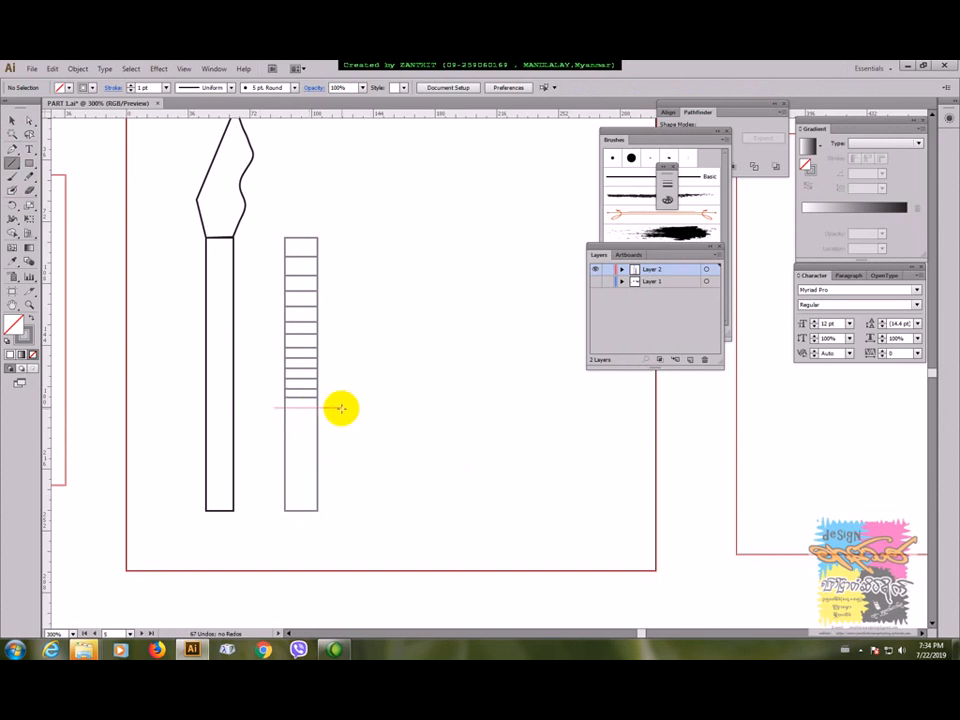
click(11, 121)
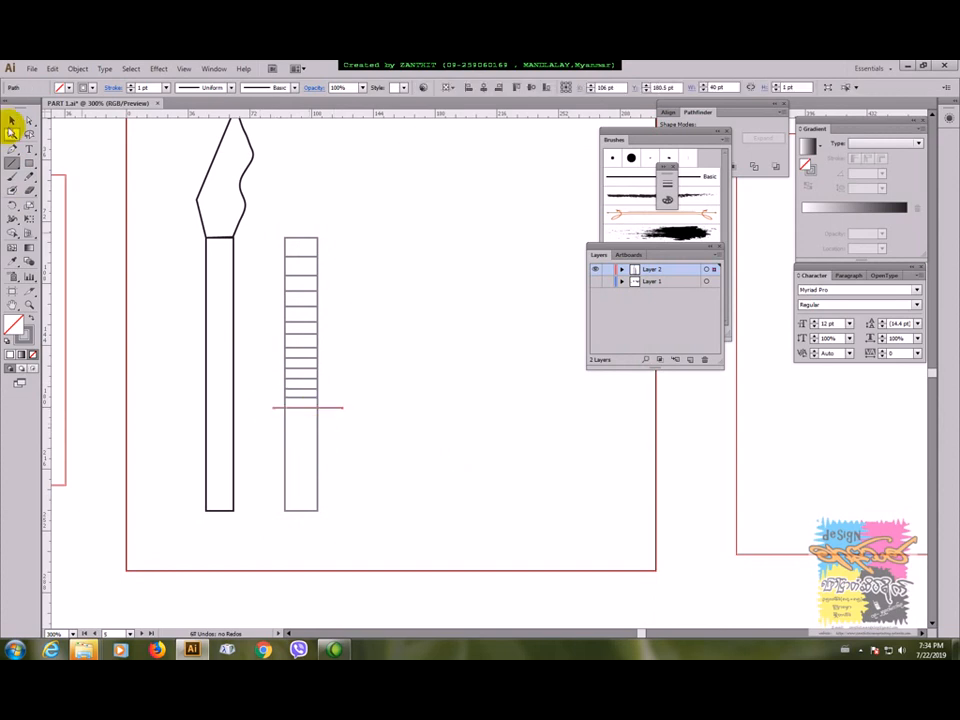
click(362, 302)
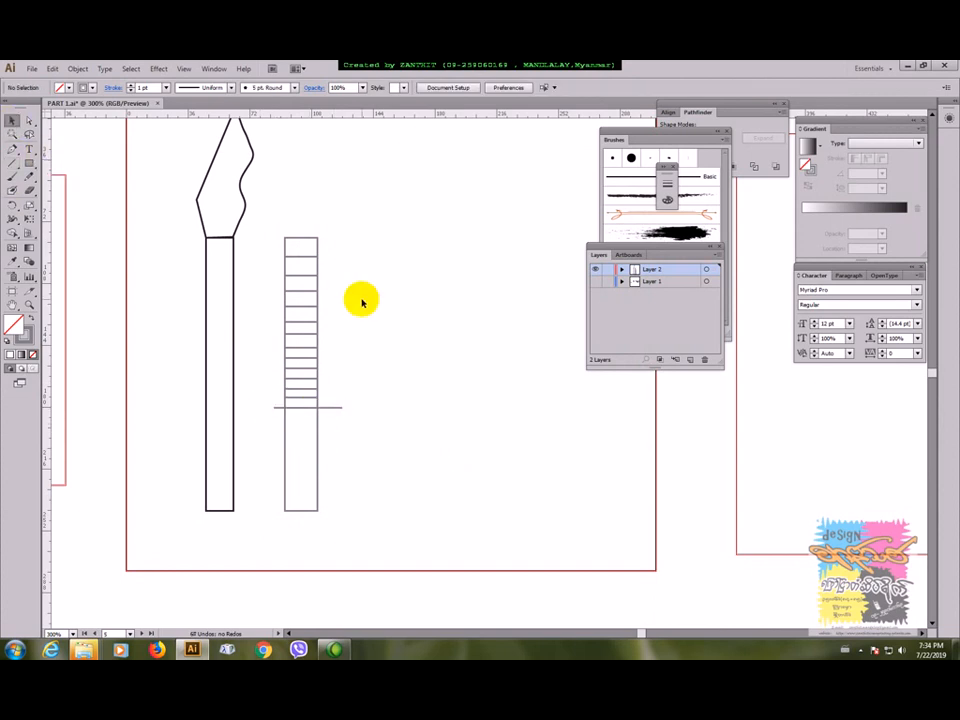
Expand the appearance of the fretboard rectangle to turn its transformed copies into real paths, and deselect it
click(315, 338)
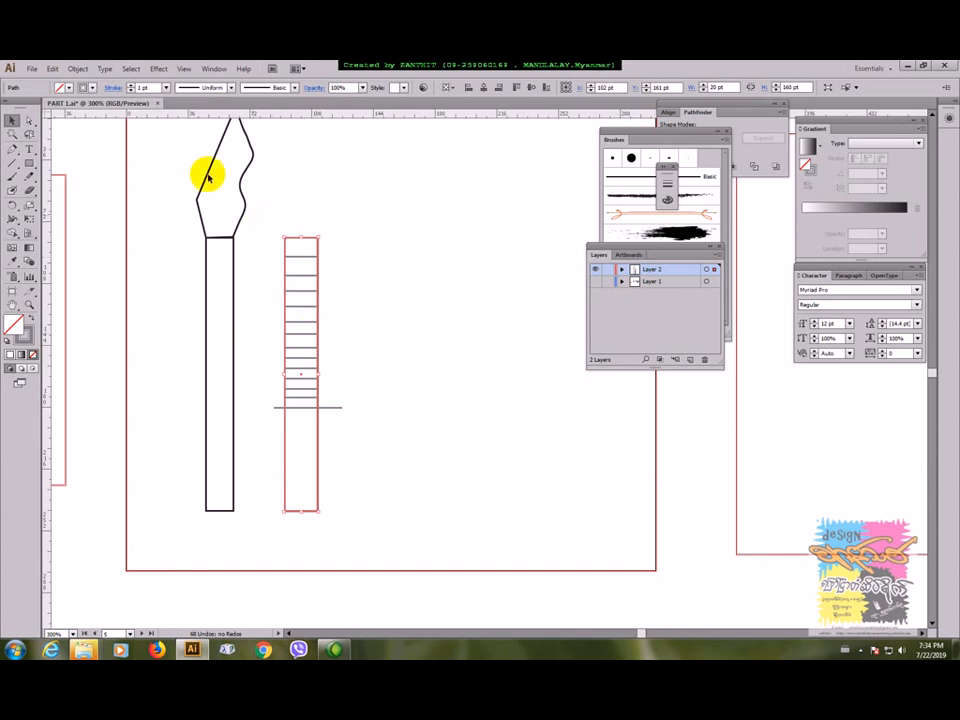
click(157, 72)
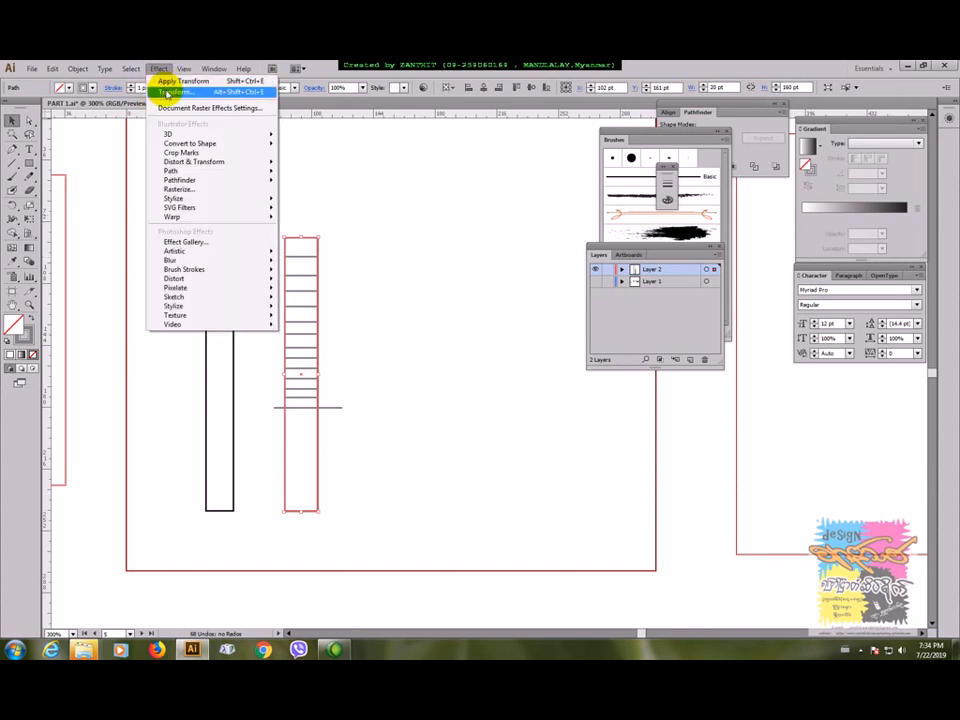
click(386, 70)
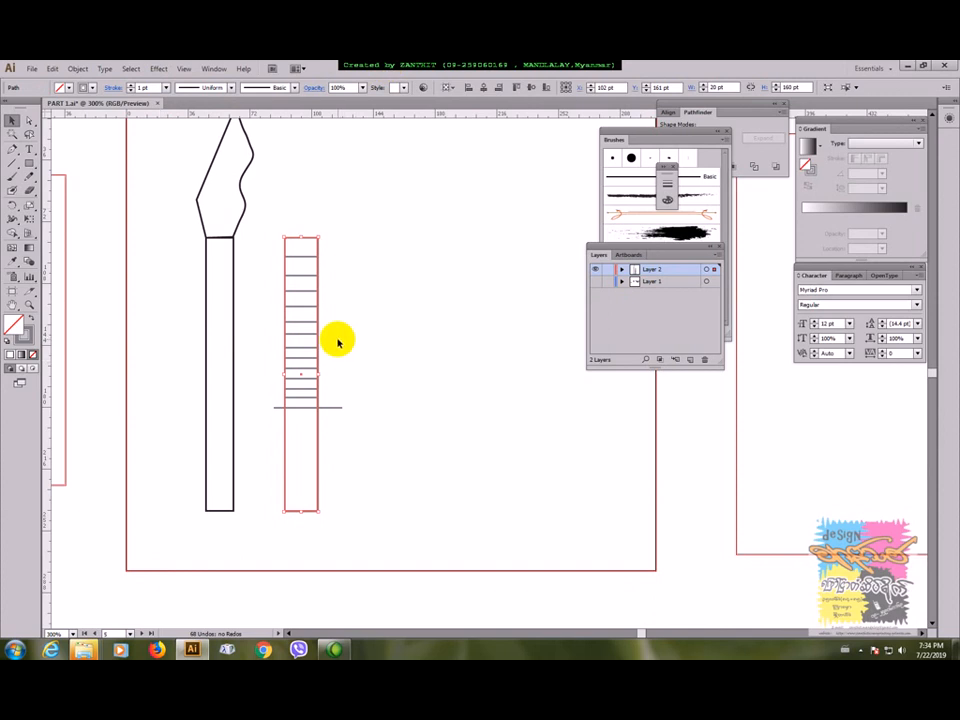
click(80, 71)
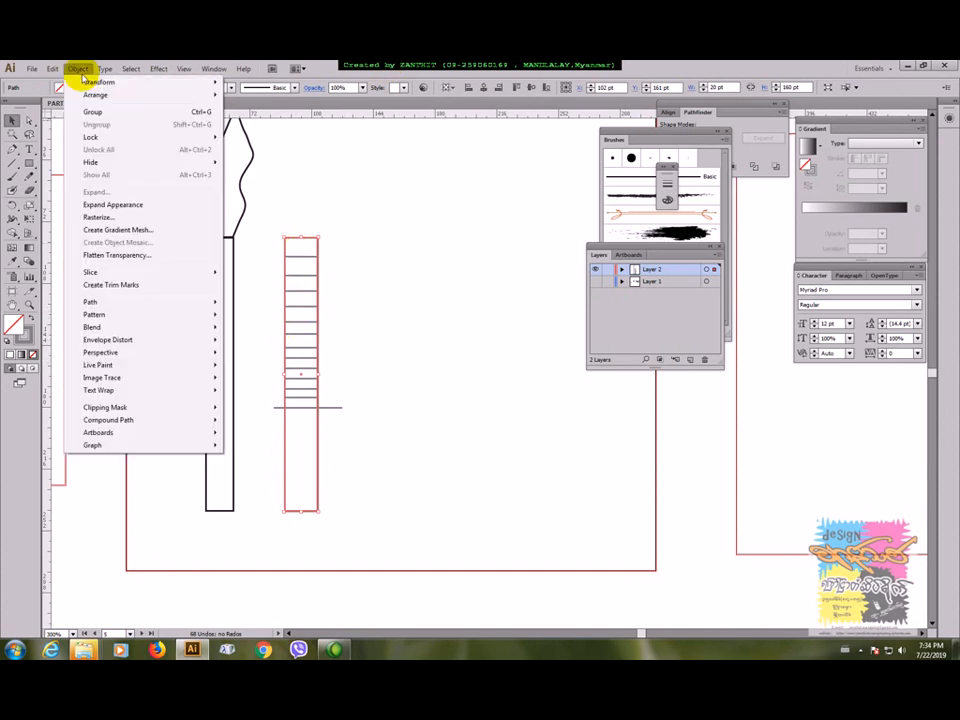
click(103, 205)
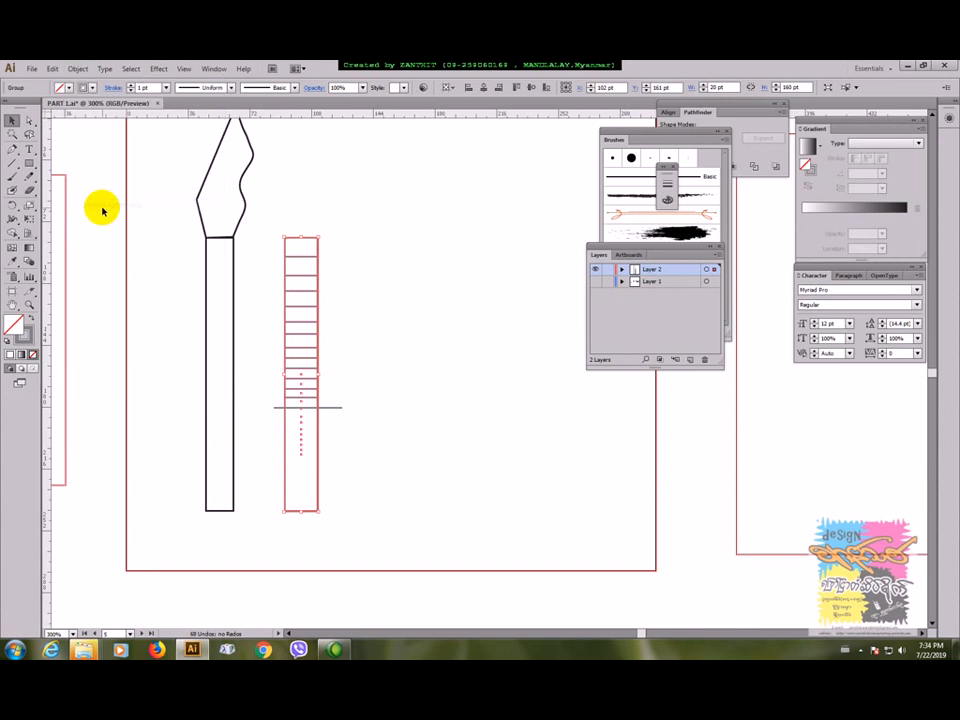
click(322, 345)
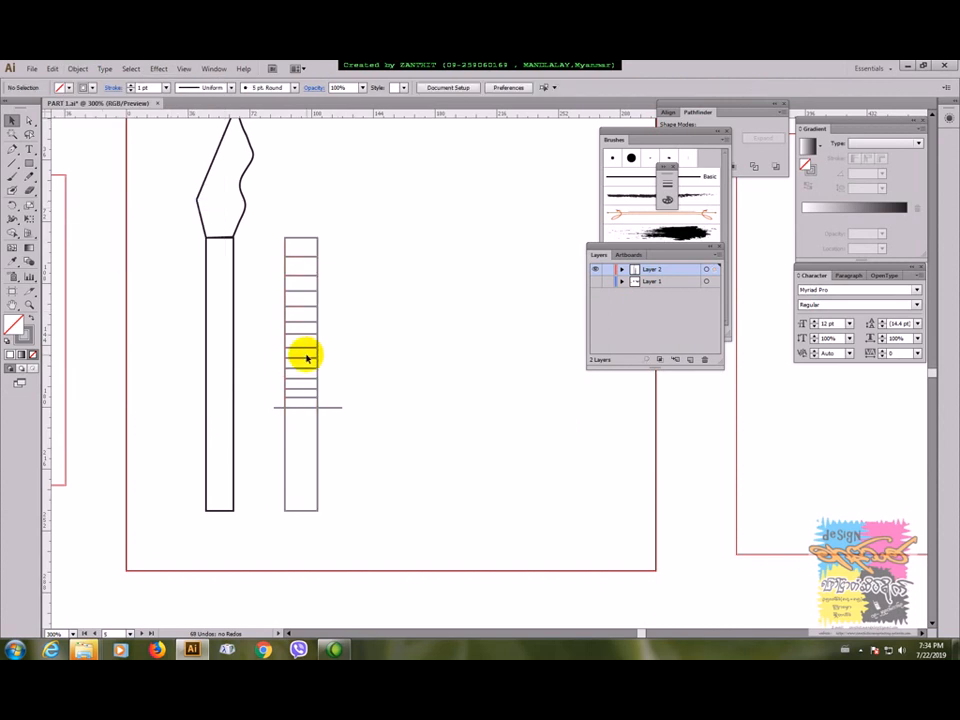
click(302, 364)
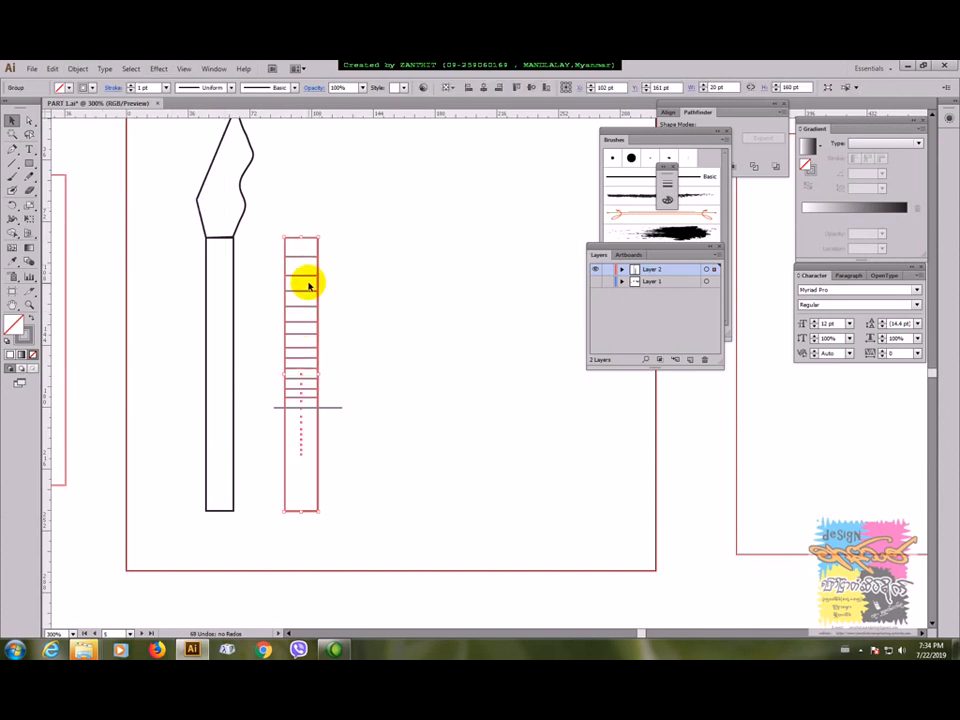
click(424, 365)
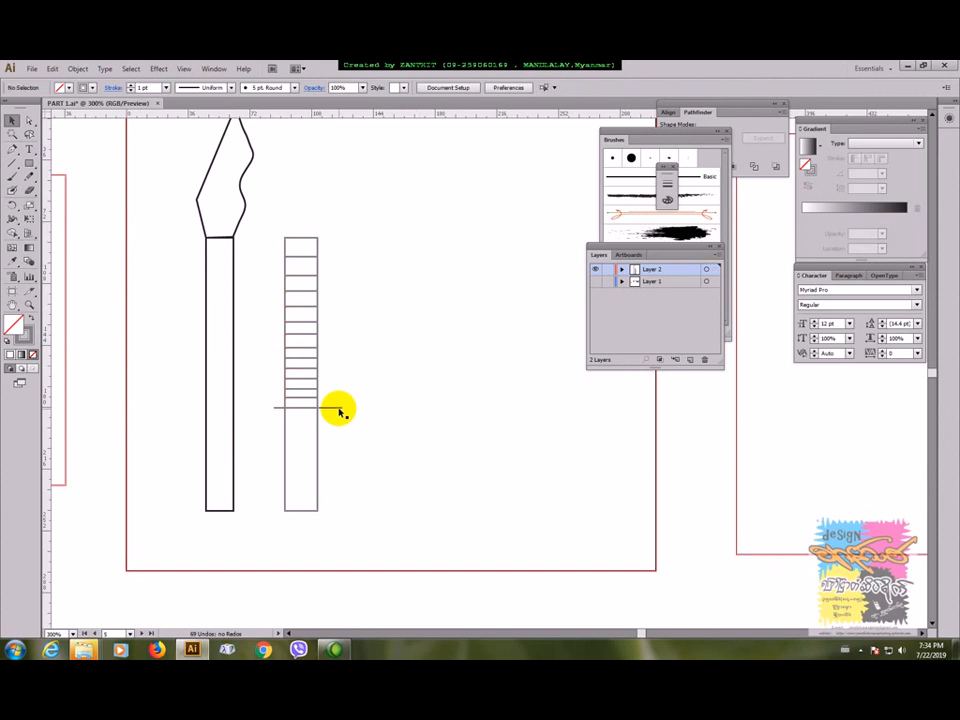
Use the Shape Builder to remove the horizontal line's overhanging ends and the undivided fretboard area below it
click(339, 408)
drag(268, 332, 336, 446)
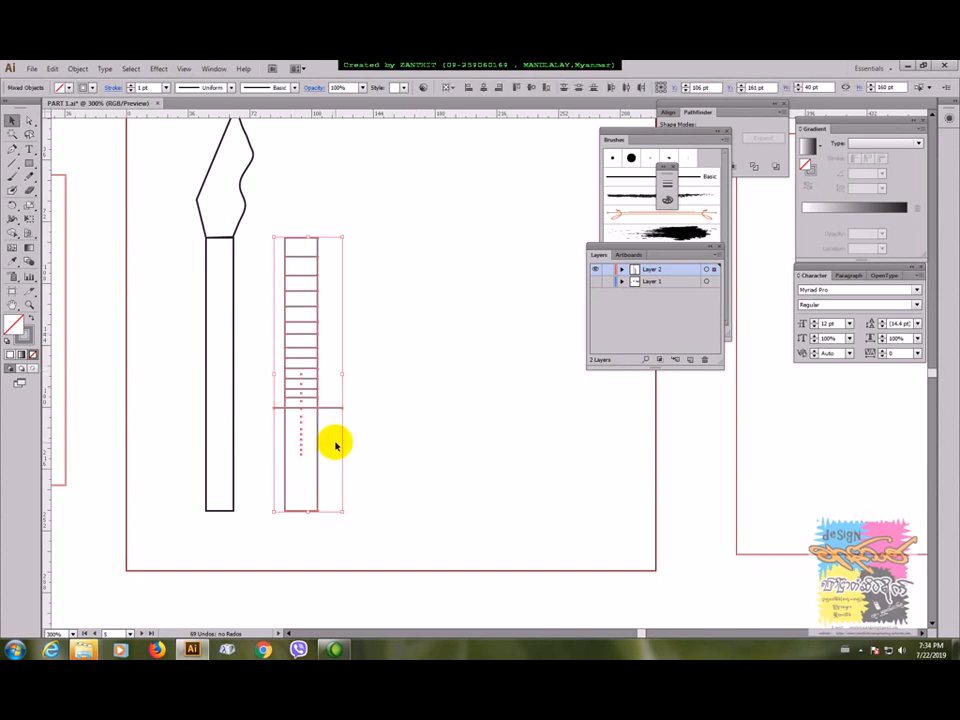
click(12, 234)
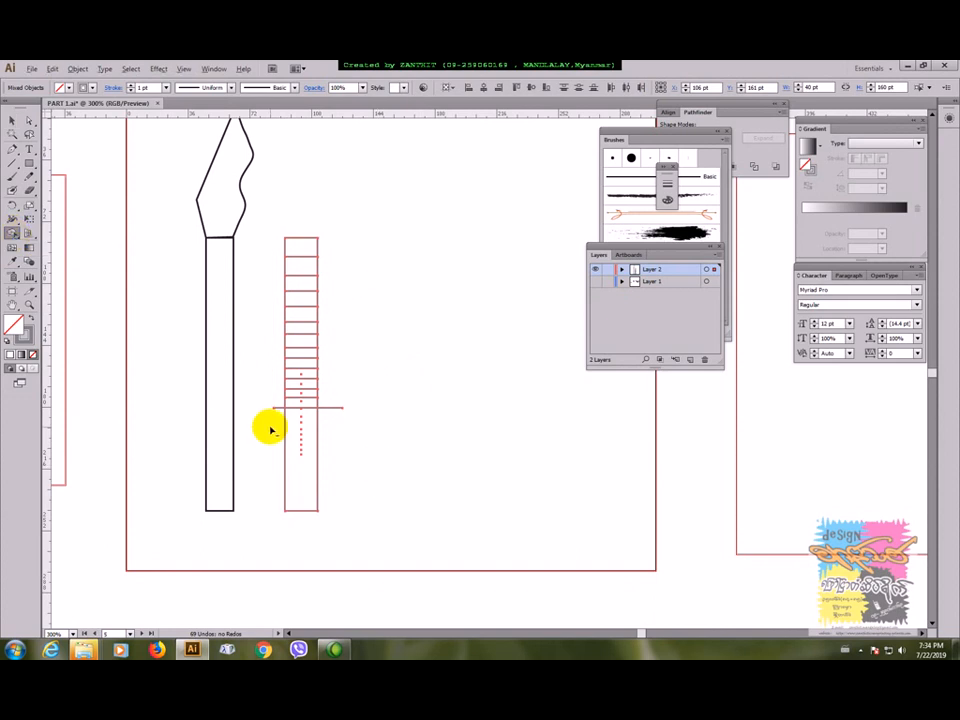
mouse_move(270, 430)
mouse_down()
mouse_move(338, 437)
mouse_move(327, 427)
mouse_move(278, 428)
mouse_up()
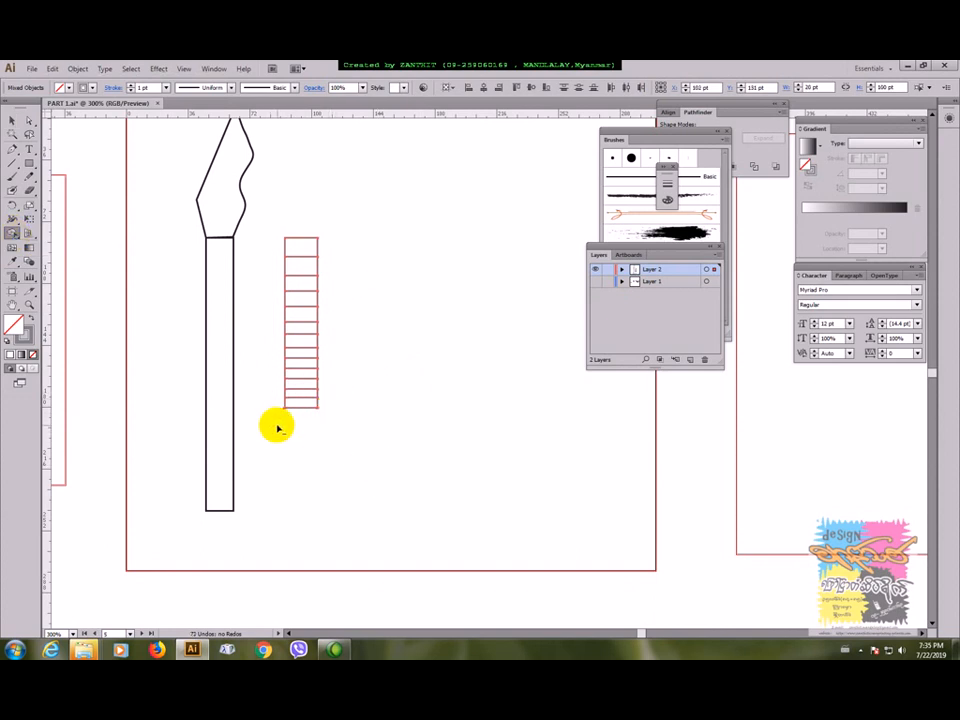
Stretch the trimmed fretboard downward to 160 pt high so its lower edge lines up with the neck's, and deselect it
click(11, 120)
click(318, 336)
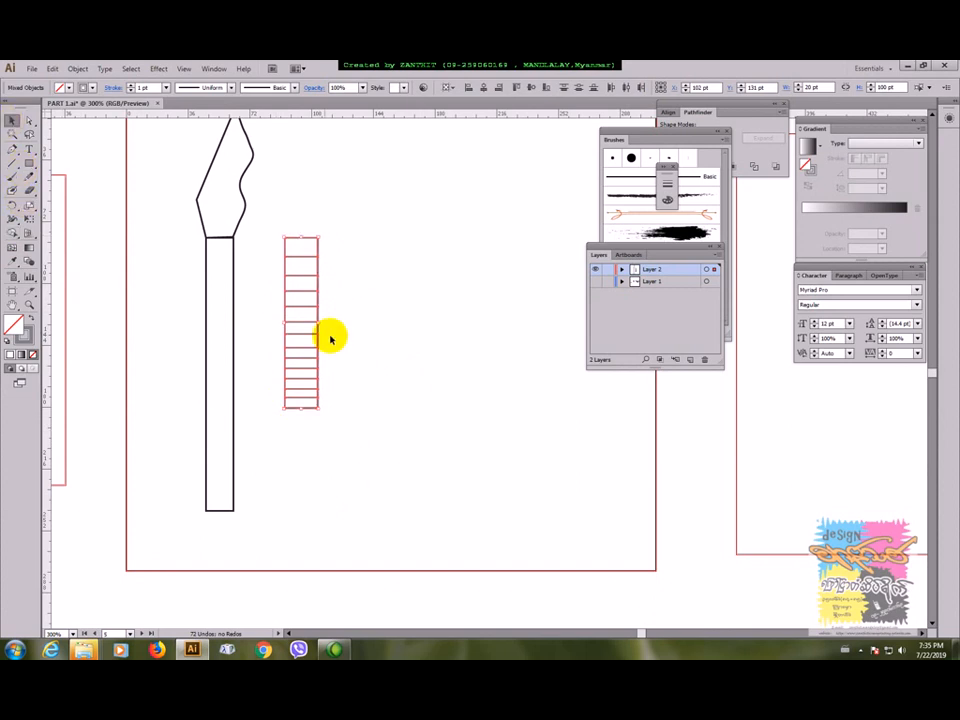
click(330, 338)
mouse_move(270, 220)
mouse_down()
mouse_move(347, 426)
mouse_move(298, 435)
mouse_move(287, 510)
mouse_up()
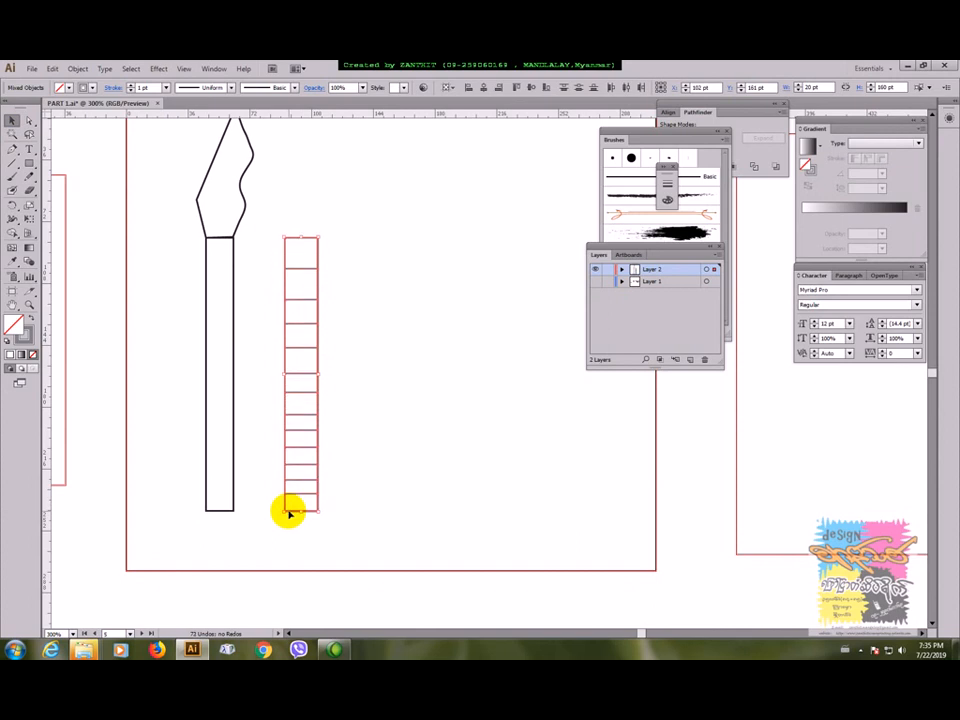
click(368, 489)
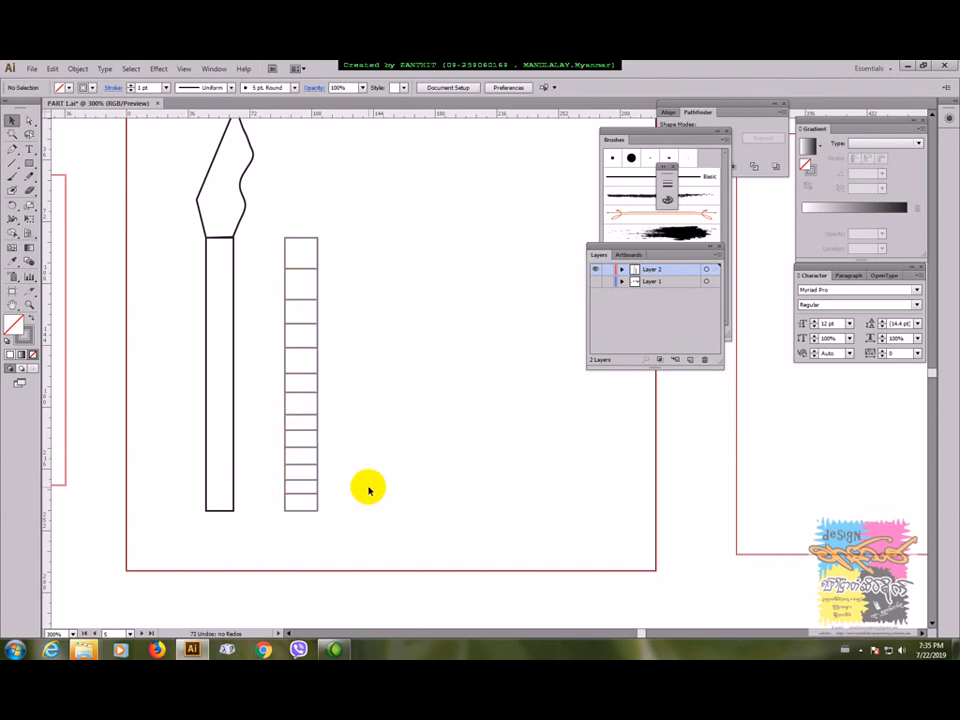
Taper the neck rectangle with Free Transform by widening only its lower end symmetrically to about 20.8 pt, and deselect it
click(229, 508)
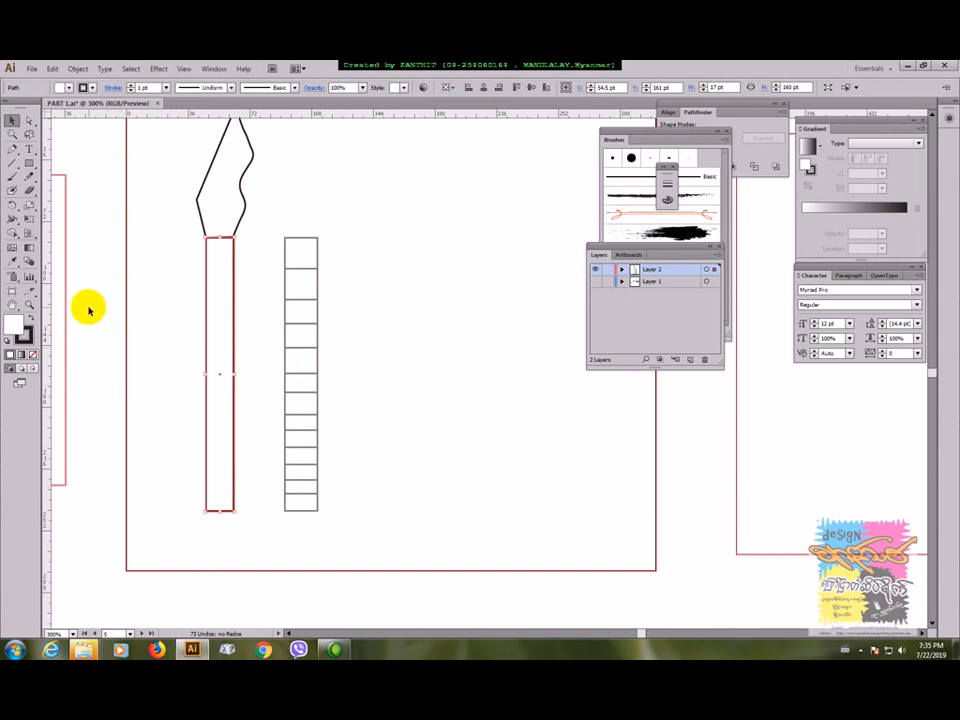
click(30, 221)
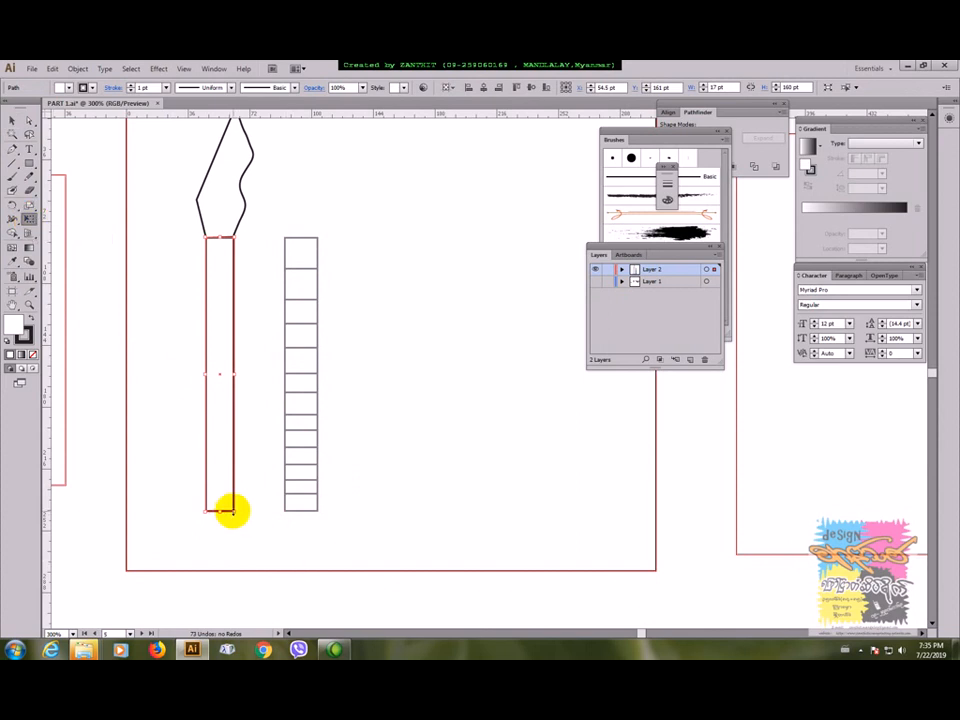
drag(233, 511, 229, 501)
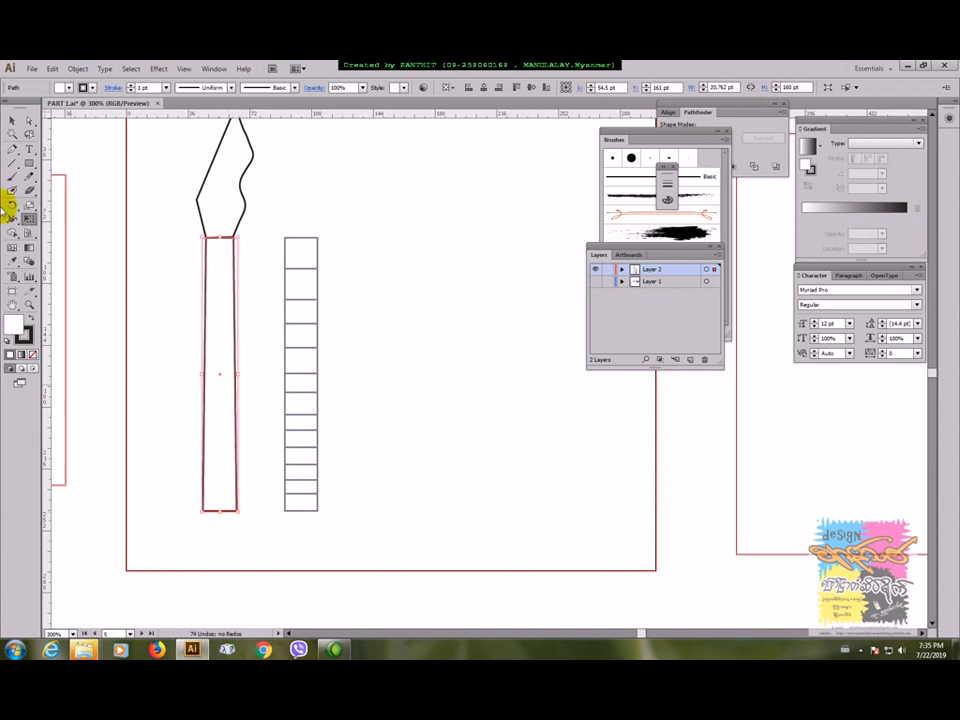
click(11, 121)
click(350, 330)
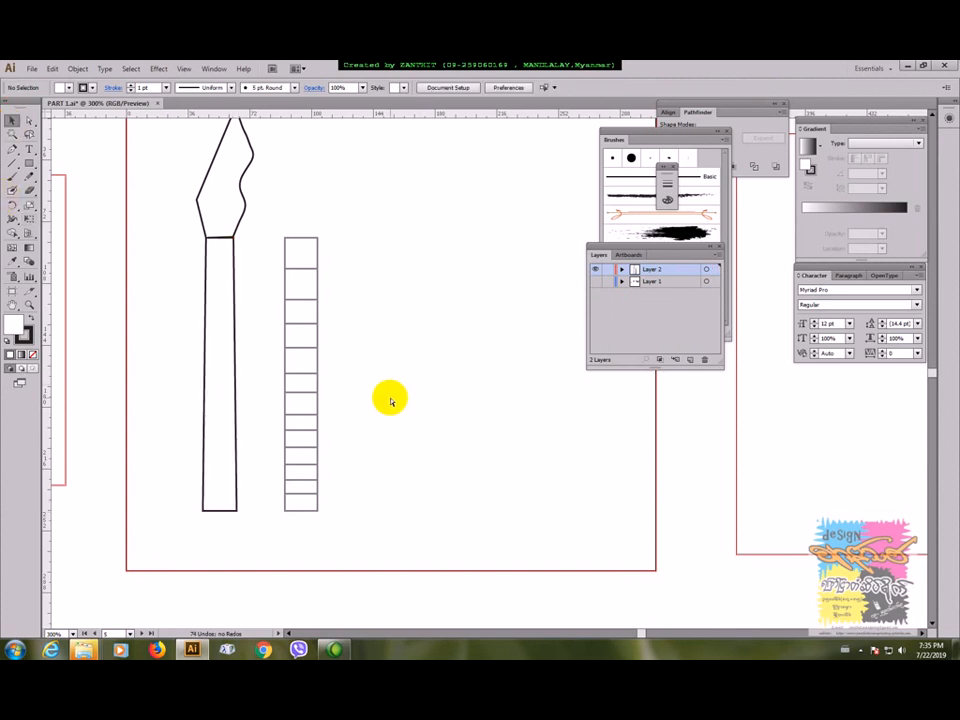
Lengthen the tapered neck nearly to the artboard's lower edge, and stretch the fretboard down to the same length
key(ctrl+minus)
drag(261, 220, 332, 450)
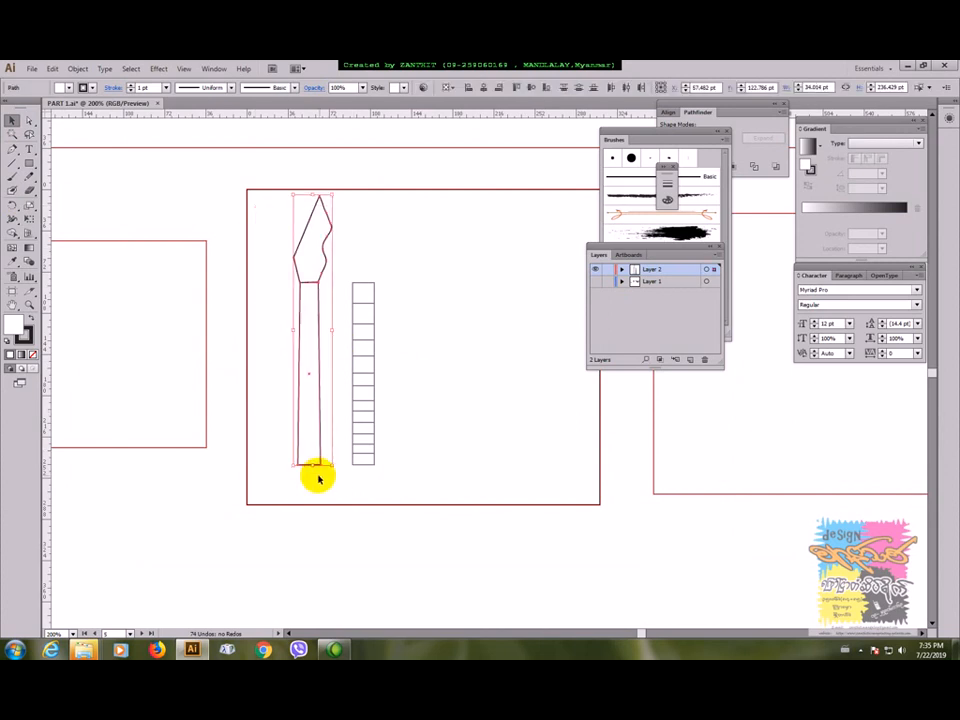
click(319, 480)
click(312, 466)
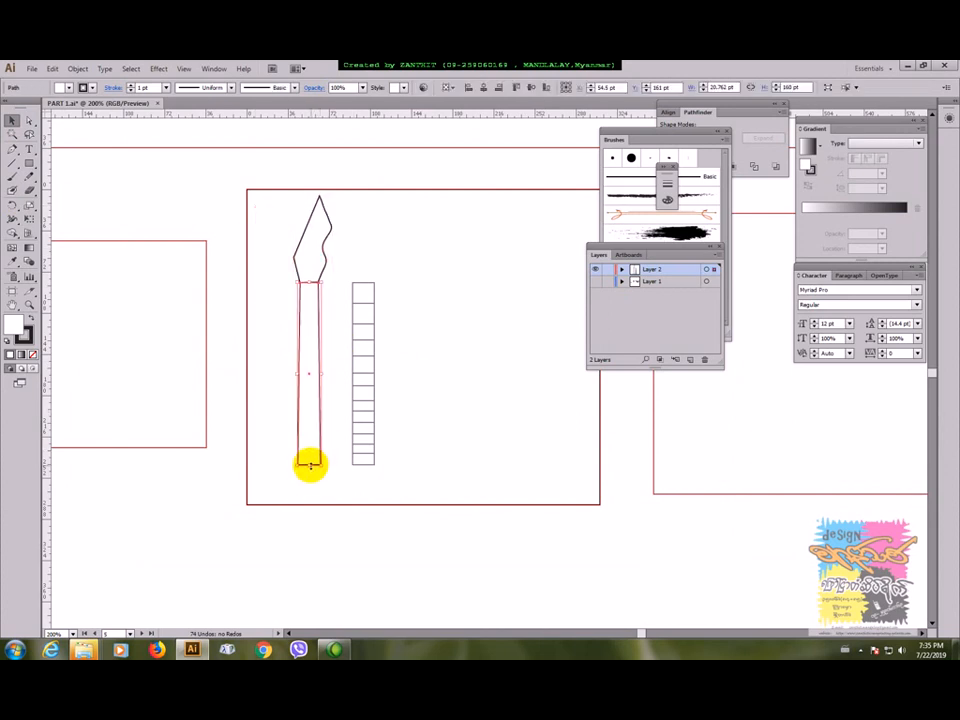
drag(310, 464, 306, 497)
click(414, 483)
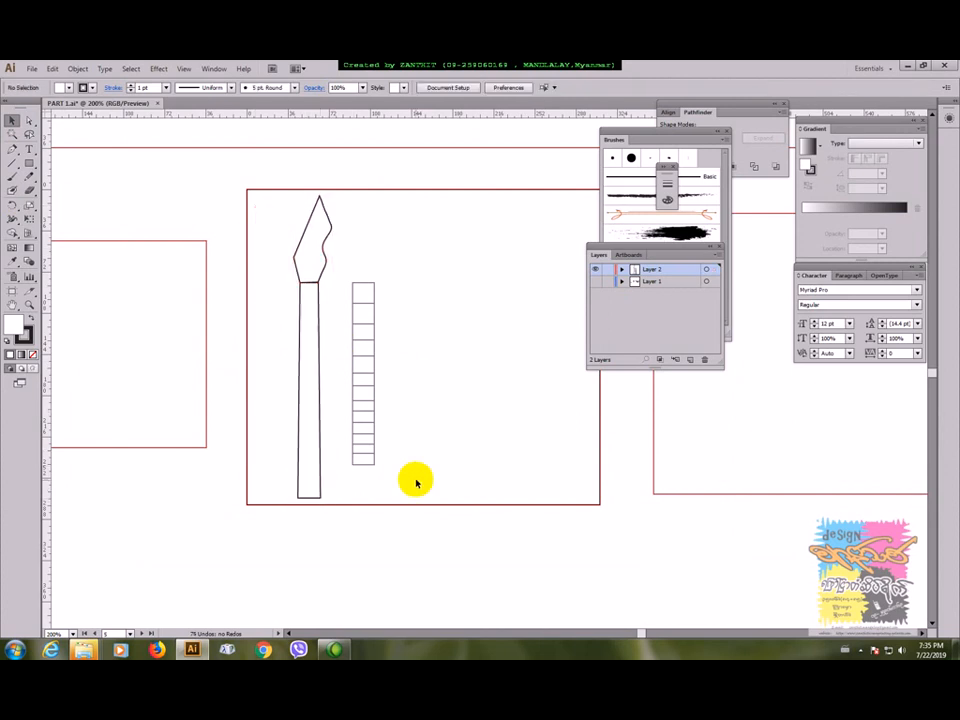
drag(340, 275, 360, 498)
click(437, 440)
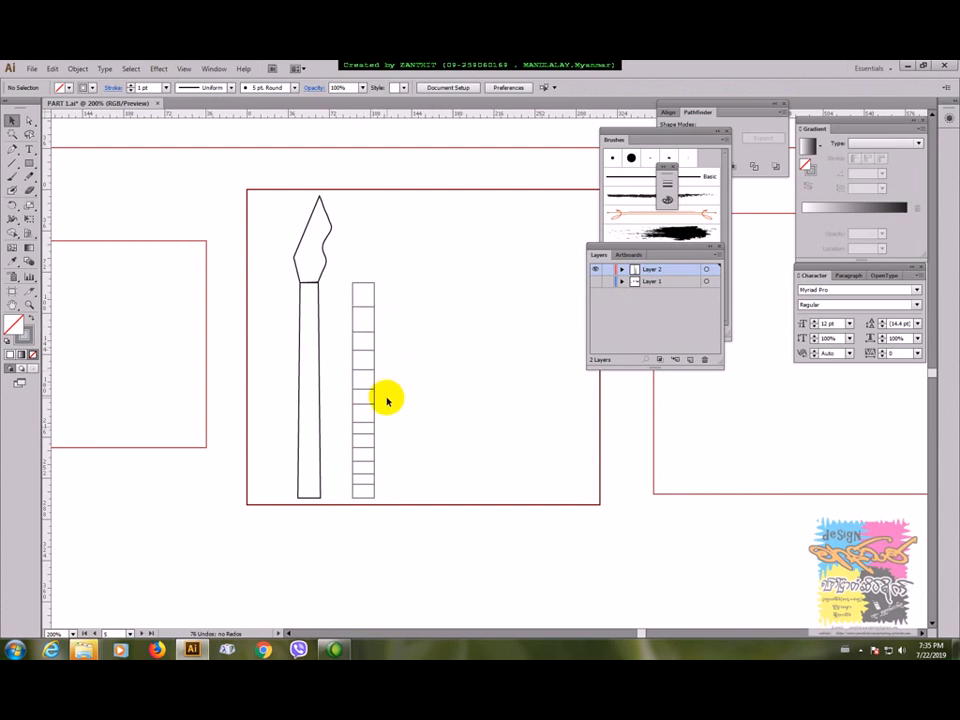
Draw a small circle about 3.3 pt across inside the fretboard's uppermost fret space, and deselect it
key(ctrl+plus)
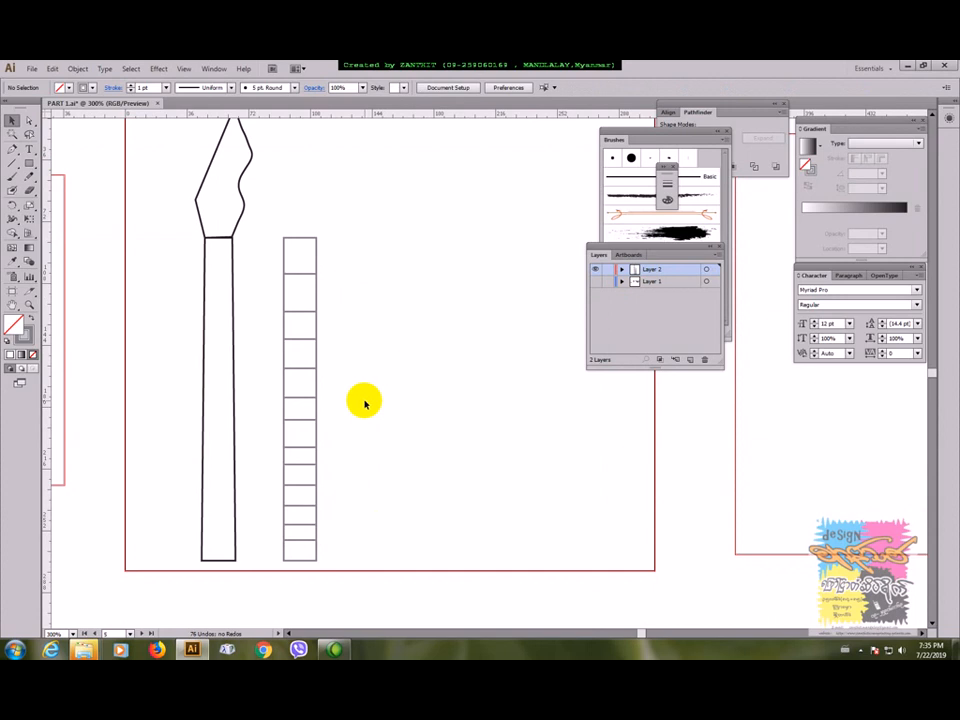
drag(27, 163, 58, 190)
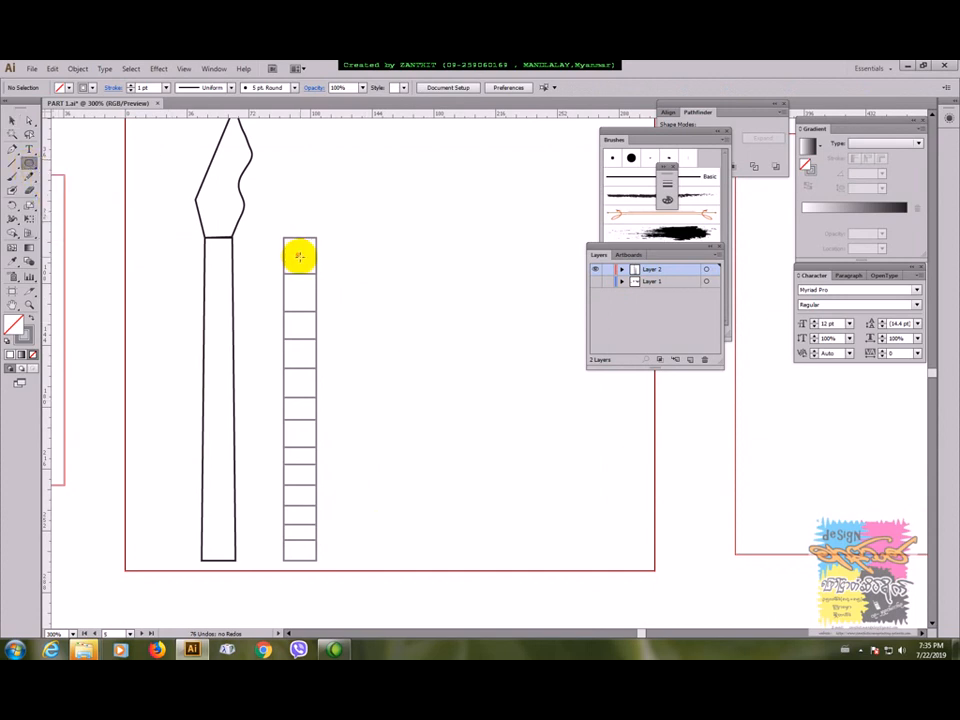
drag(294, 252, 300, 258)
click(15, 119)
click(327, 284)
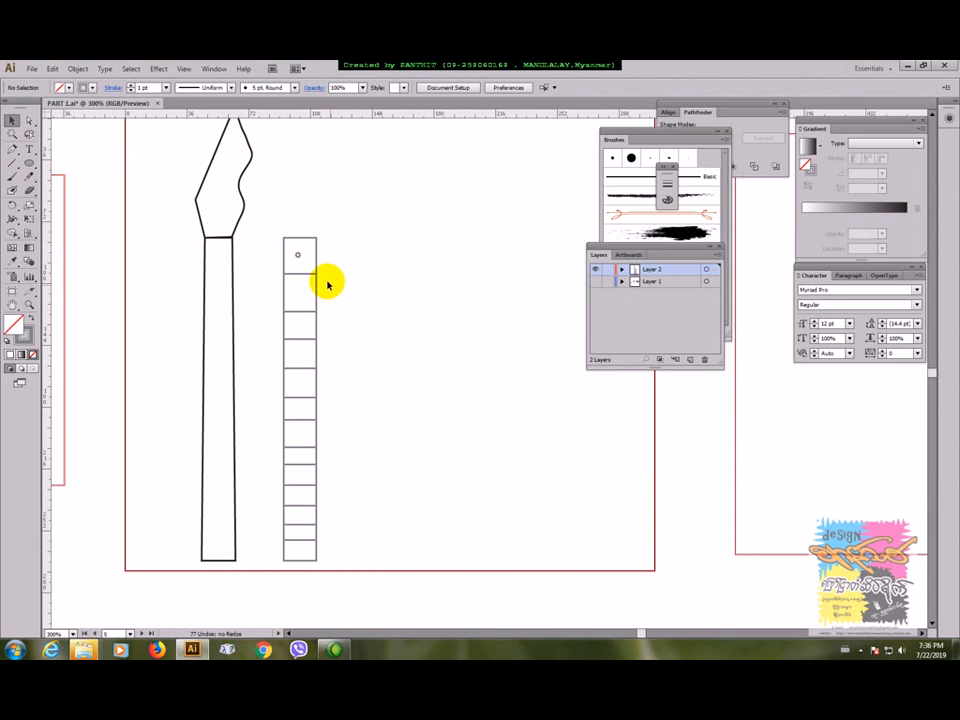
Fill the small circle in the uppermost fret space with gray, and deselect it
click(298, 258)
click(64, 88)
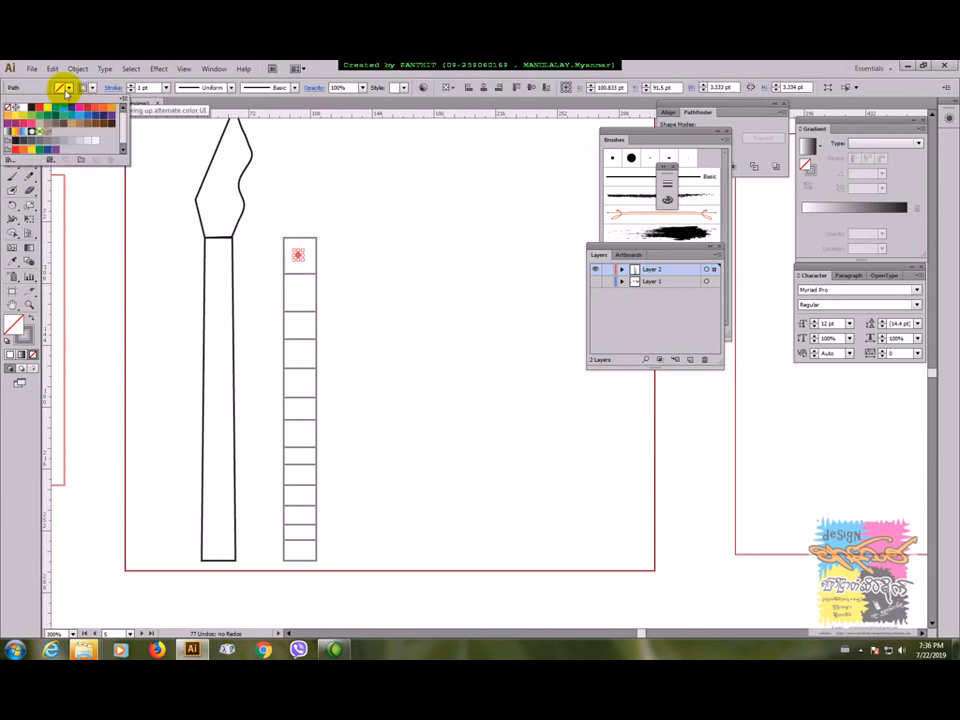
click(70, 146)
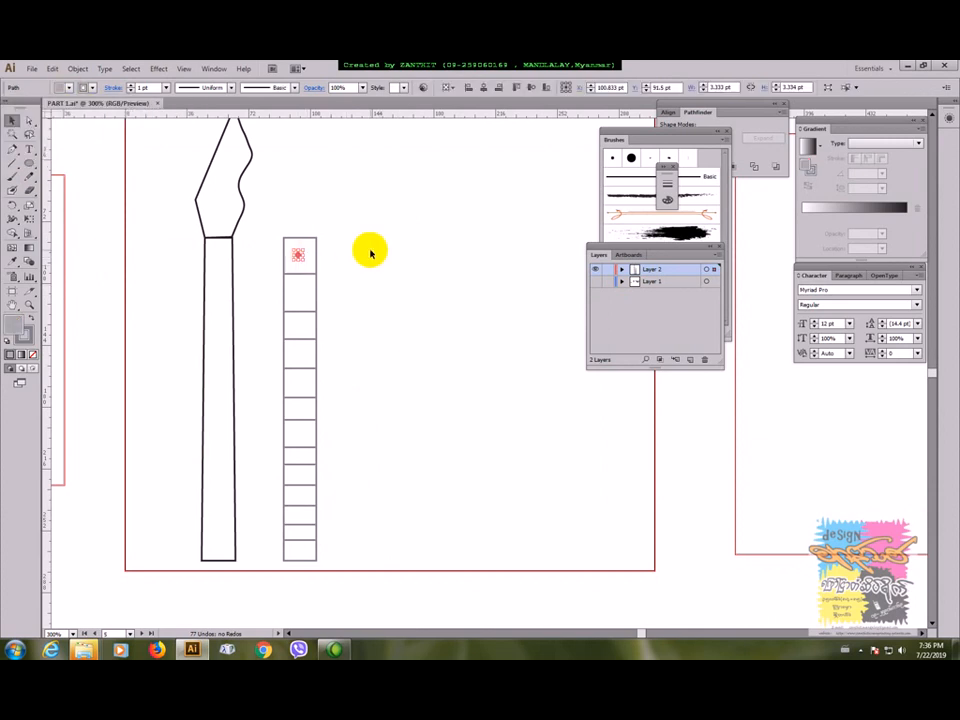
click(355, 255)
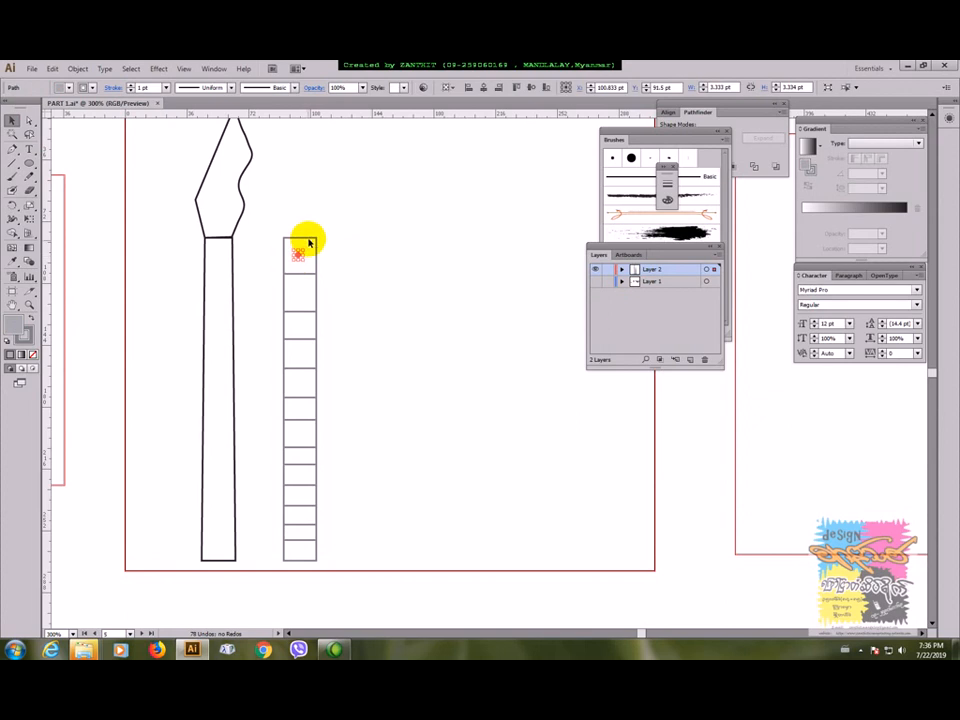
click(310, 241)
click(345, 257)
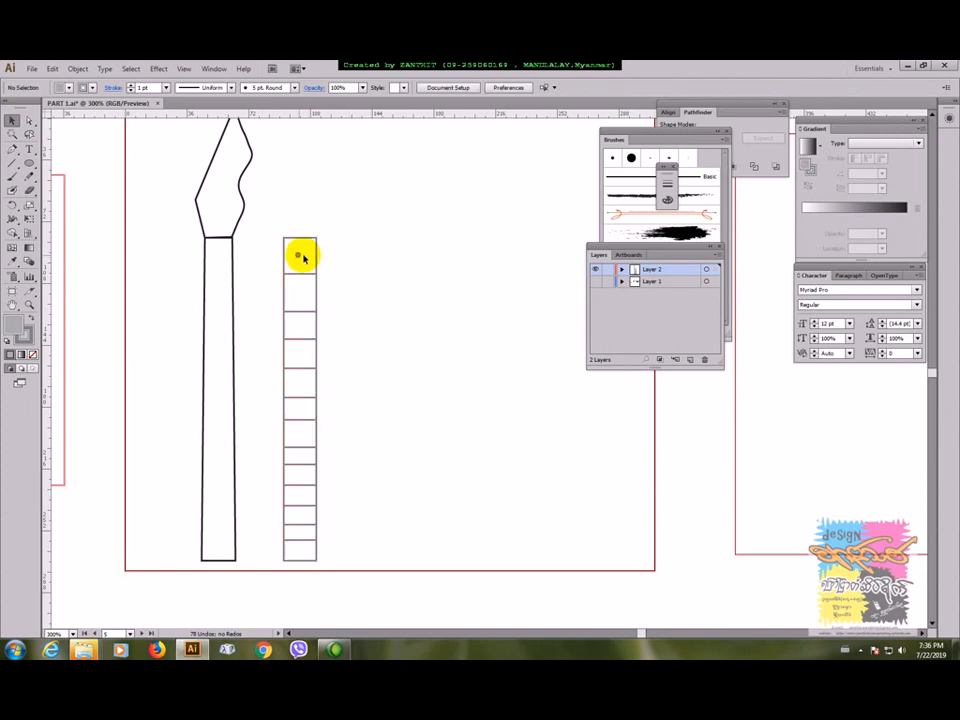
Align the gray dot and the fretboard on their horizontal centres, and deselect them
click(300, 258)
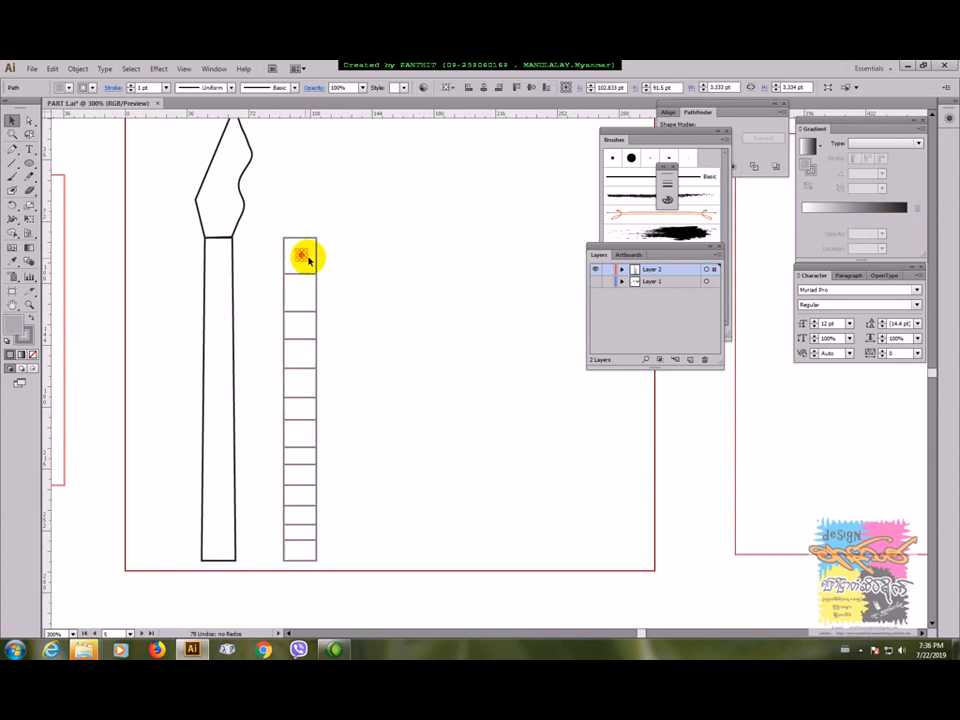
key(ctrl+plus)
key(ctrl+plus)
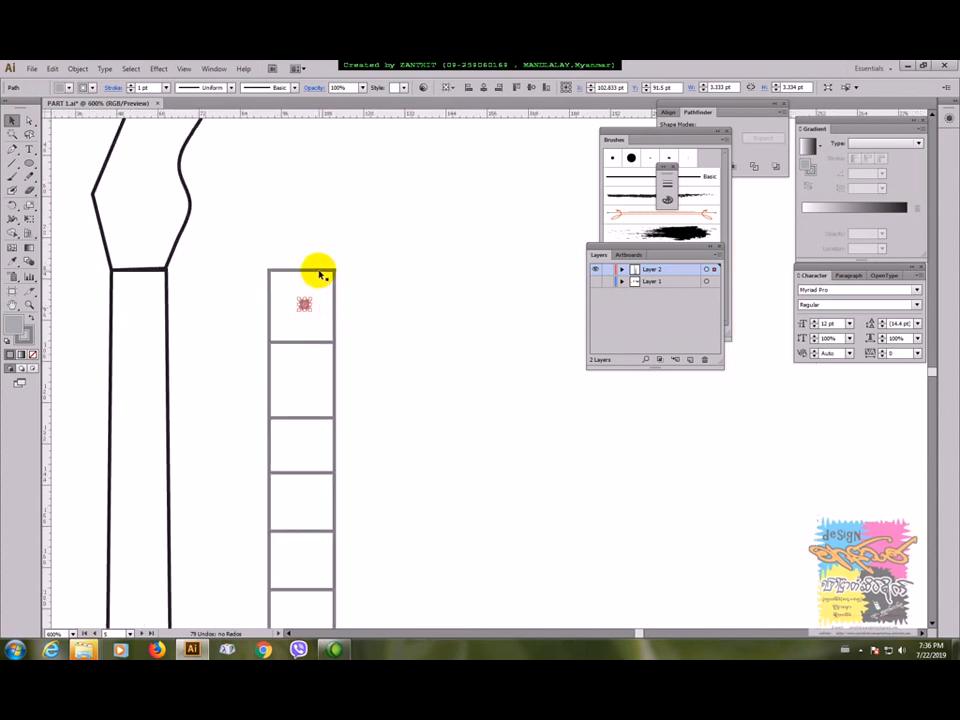
shift+click(318, 270)
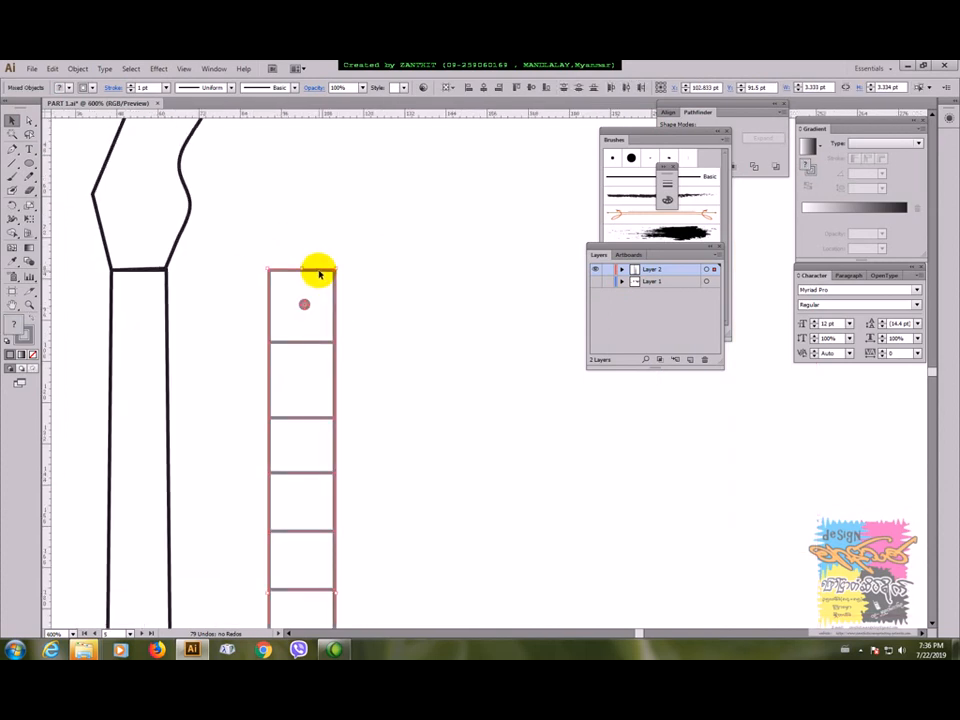
click(484, 88)
click(416, 343)
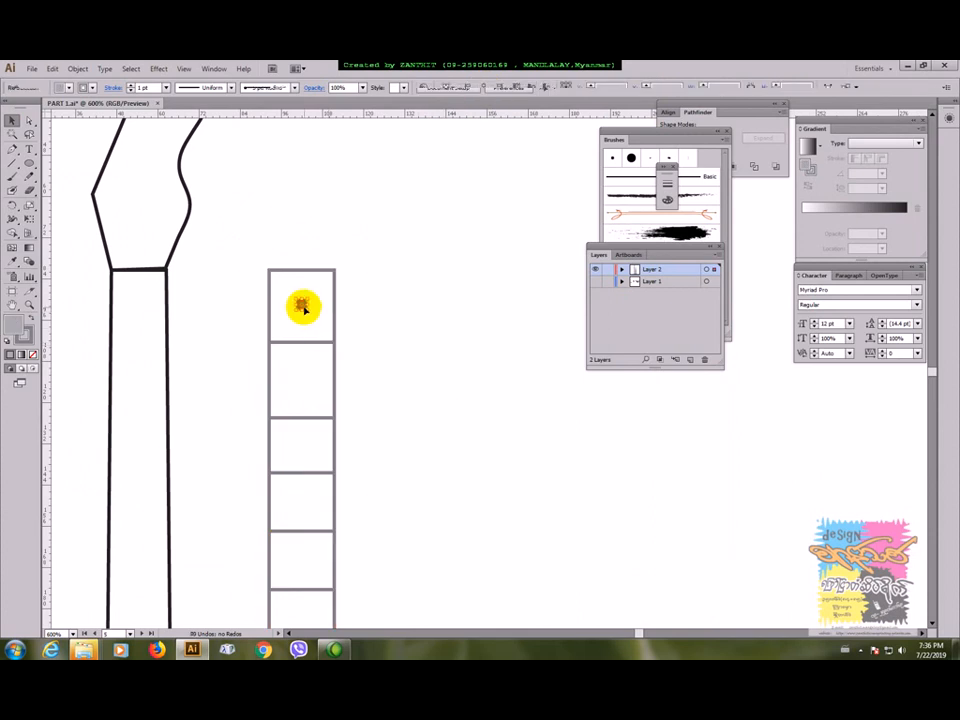
Place copies of the gray dot straight below it in the third and fifth fret spaces
click(302, 305)
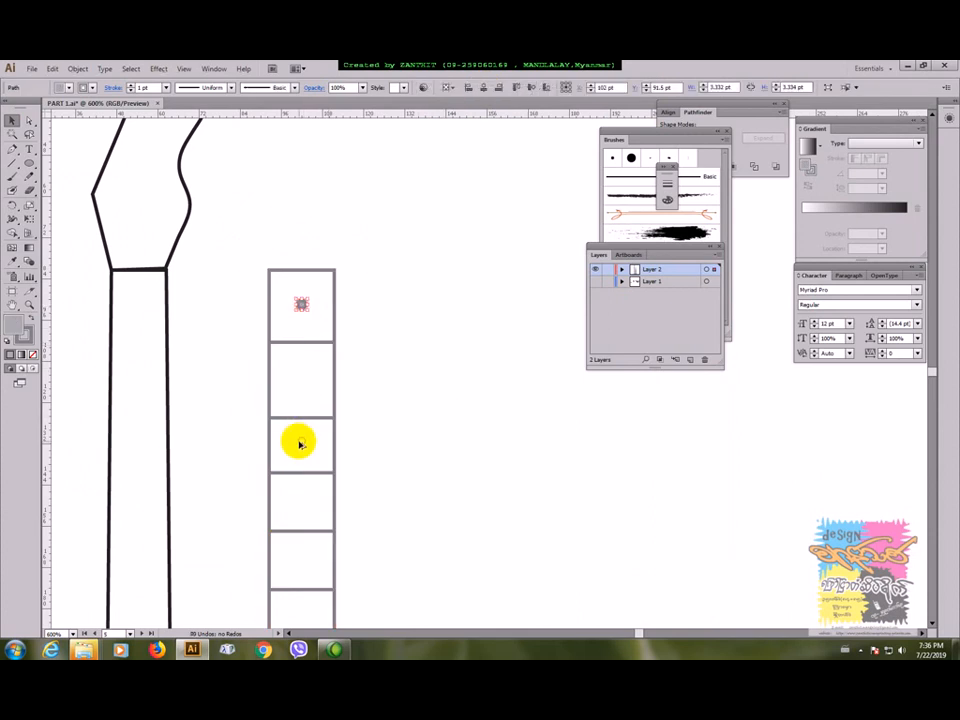
drag(298, 443, 300, 443)
drag(416, 461, 441, 229)
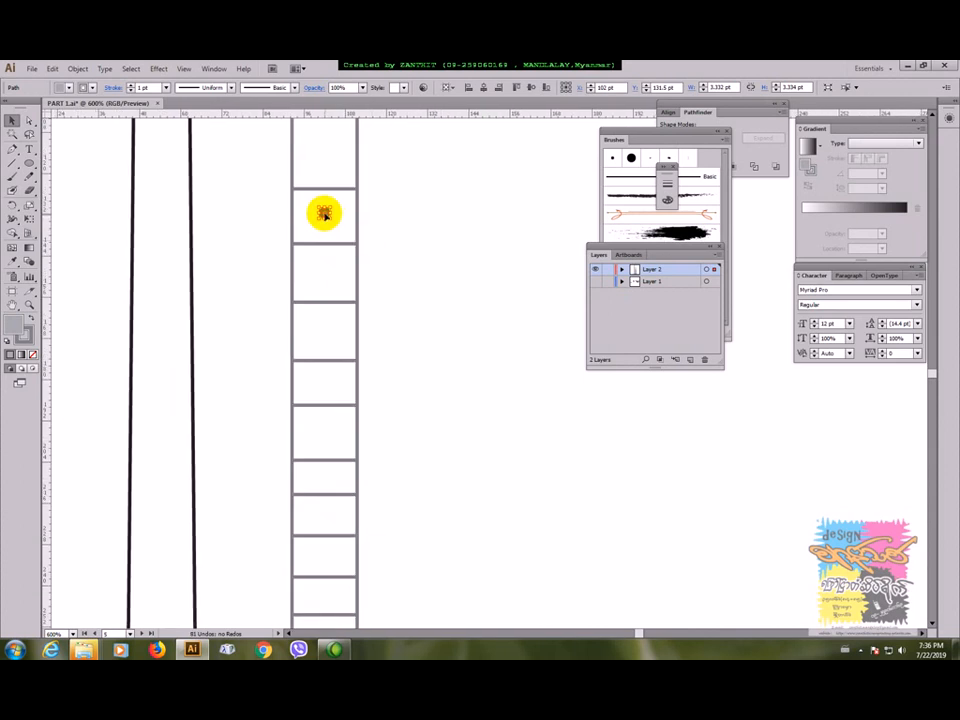
click(321, 333)
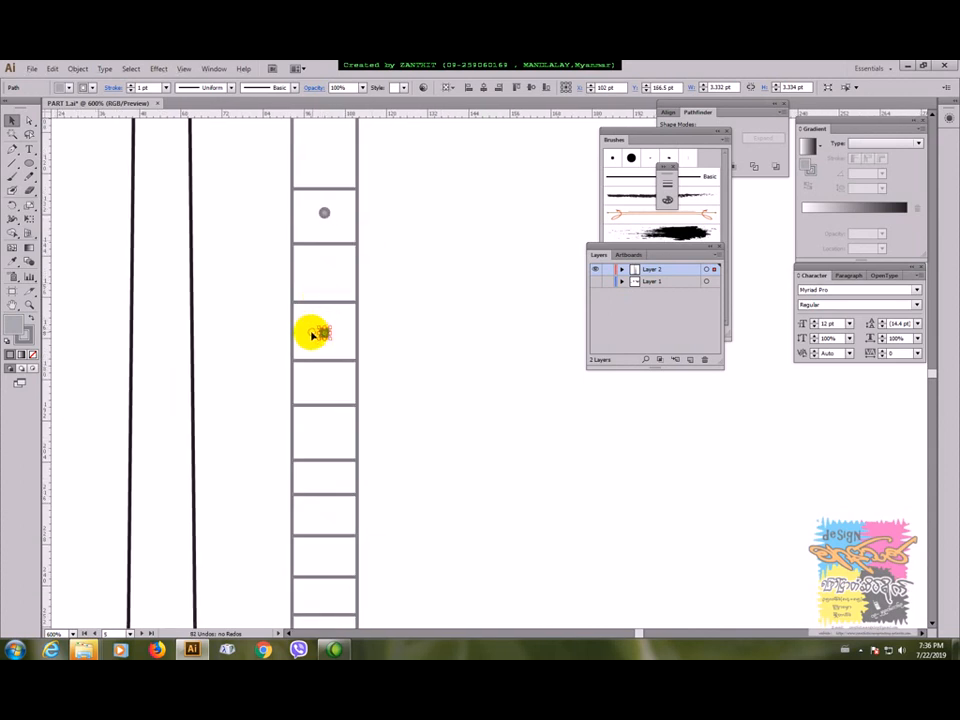
Move the fifth fret space's dot 4 pt left and copy it about 7 pt to its right as a side-by-side pair
key(Left)
key(Left)
key(Left)
key(Left)
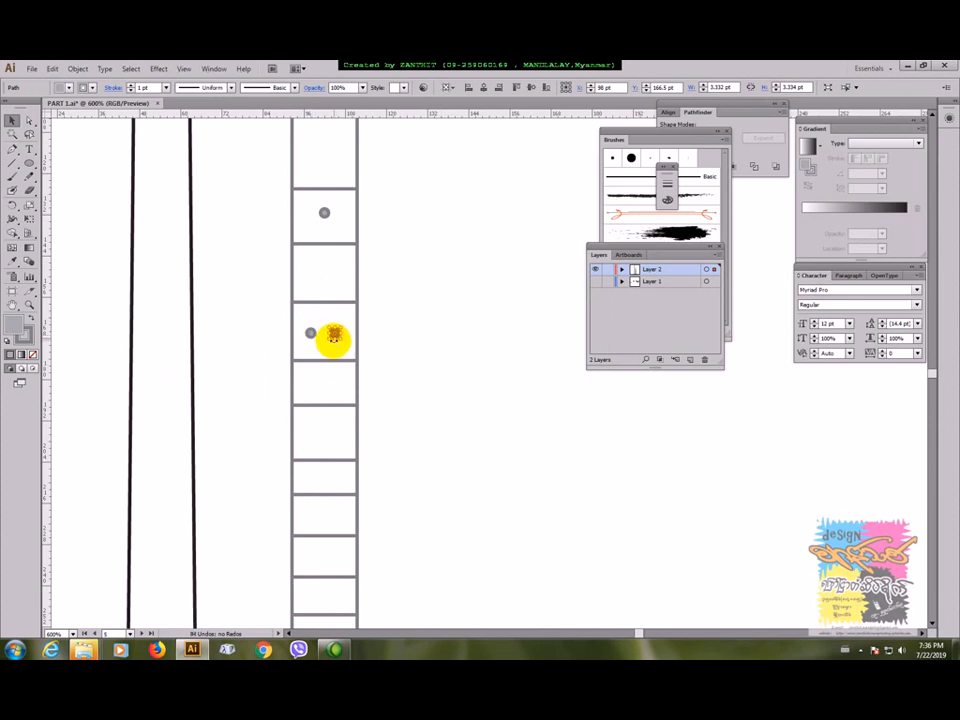
shift+click(311, 334)
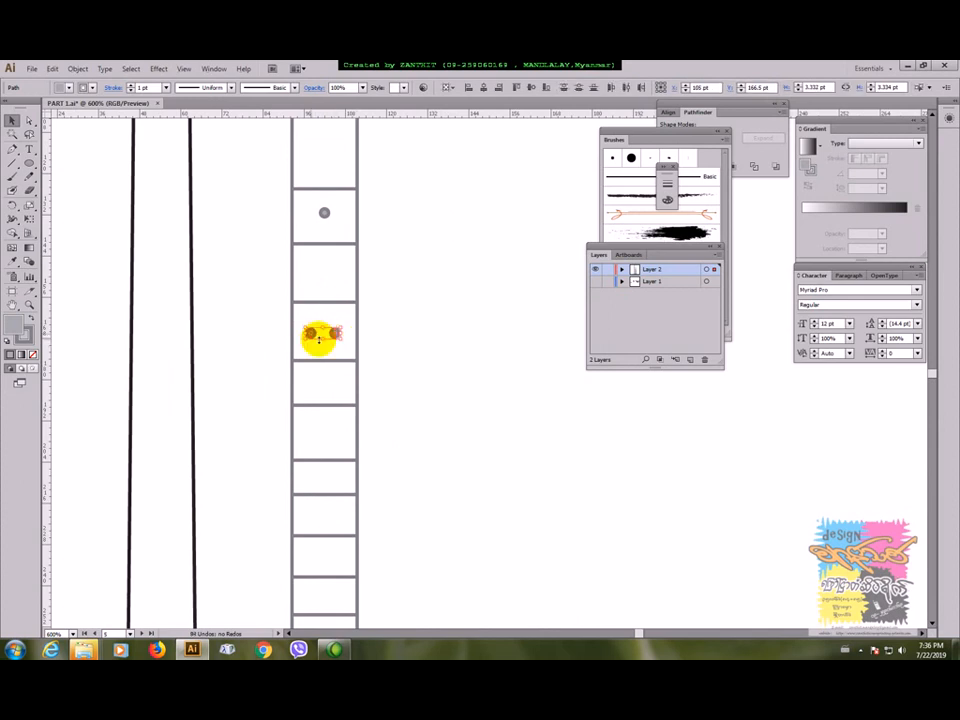
click(409, 330)
Copy the third fret space's single dot straight down into the seventh, ninth and eleventh spaces, and deselect it
key(ctrl+minus)
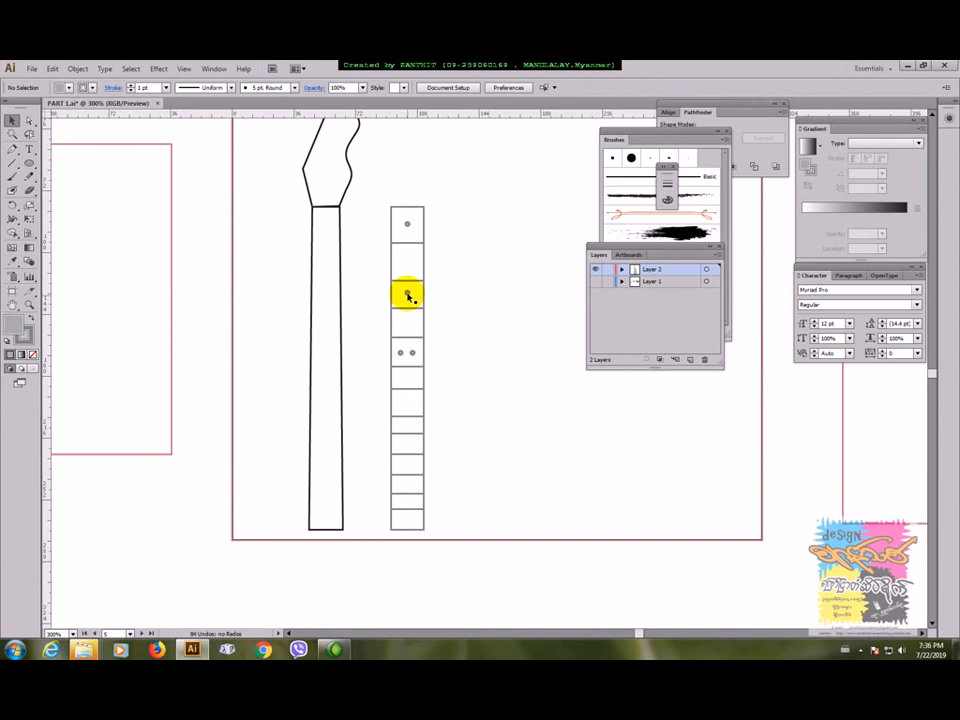
click(407, 293)
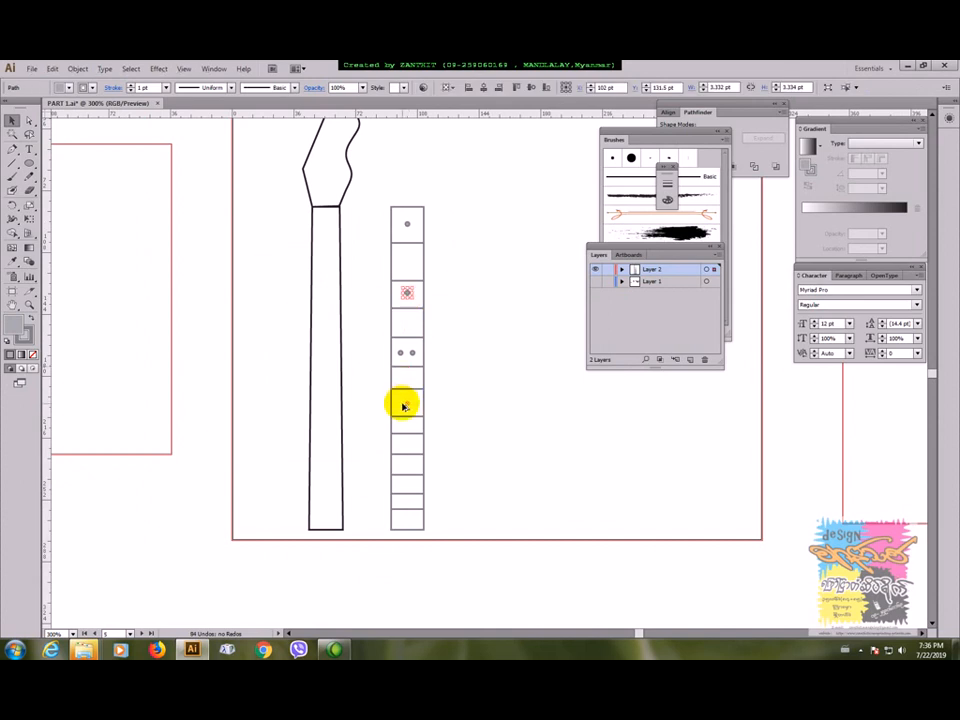
drag(402, 404, 407, 444)
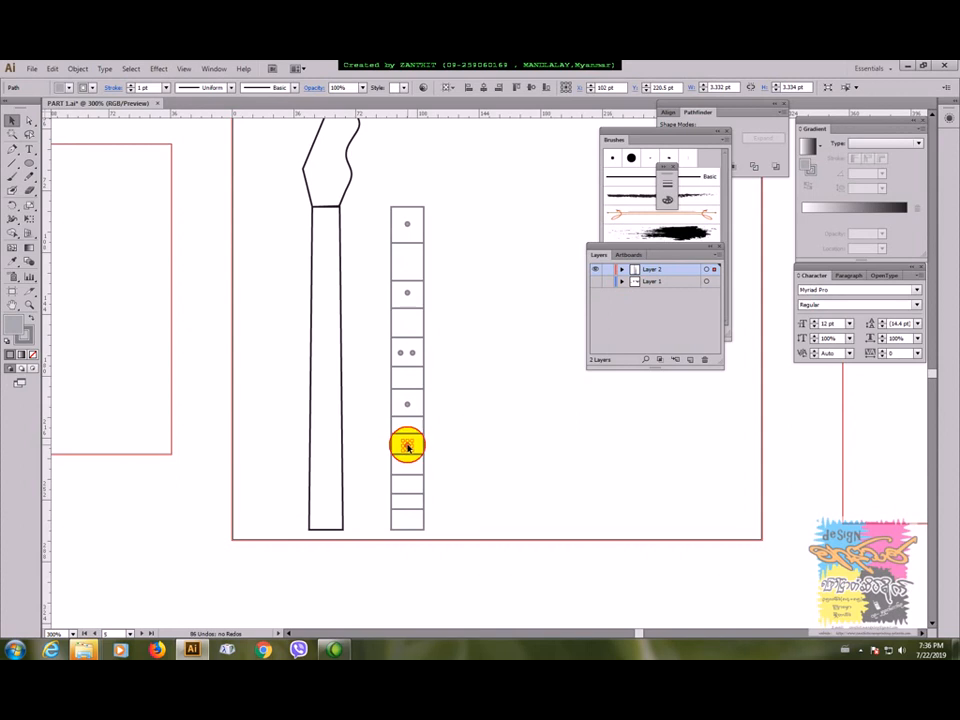
click(407, 447)
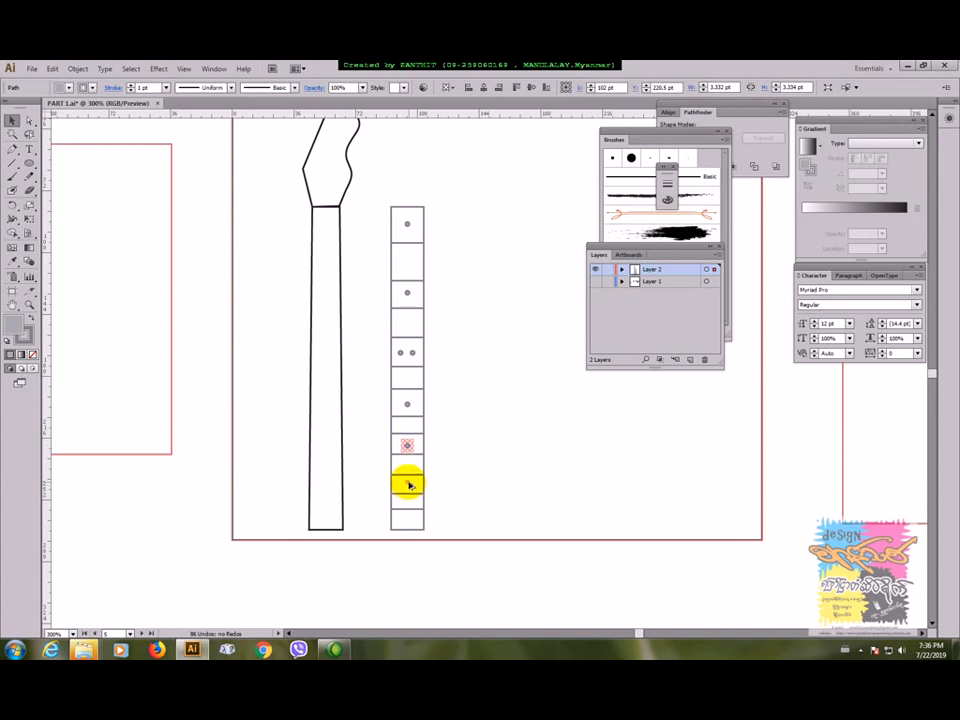
drag(410, 481, 410, 483)
click(478, 441)
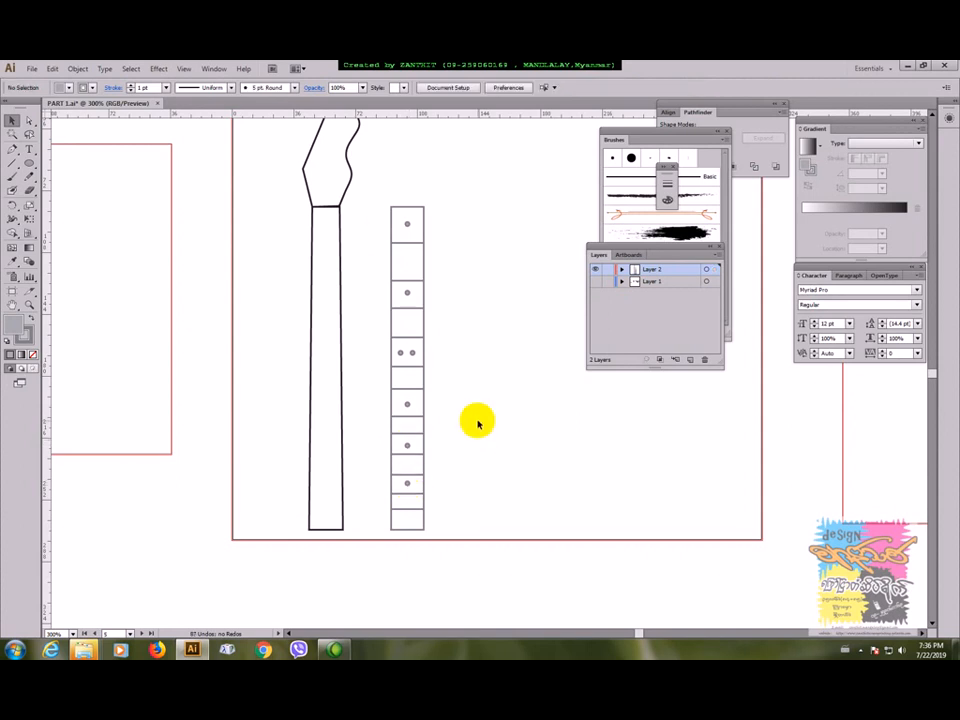
Group the fretboard rectangle with its frets and inlay dots, and deselect the group
drag(377, 199, 429, 533)
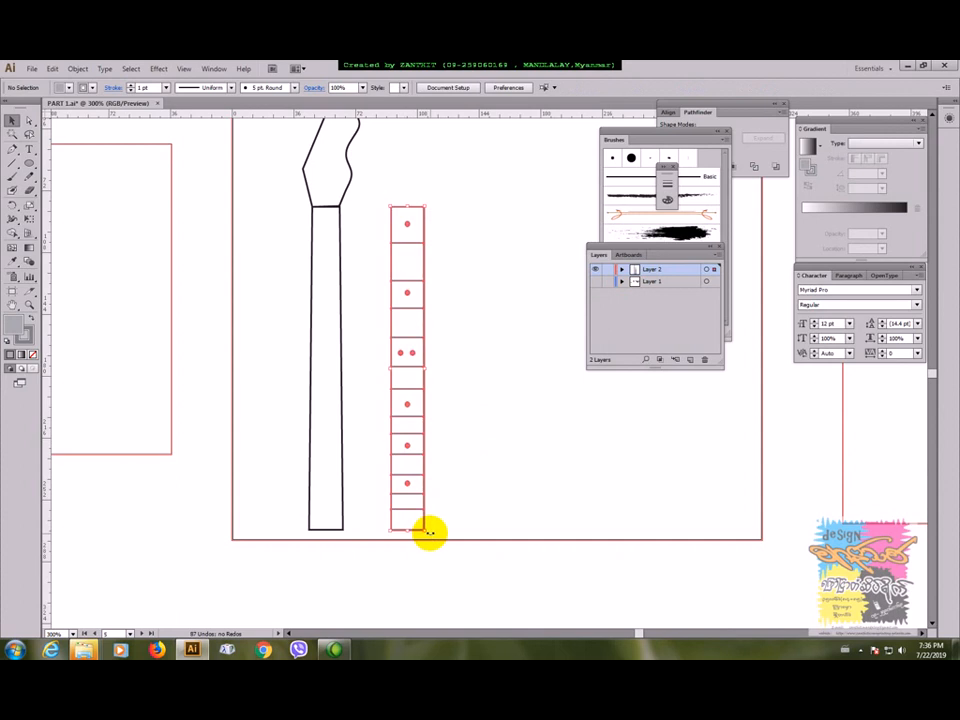
click(463, 459)
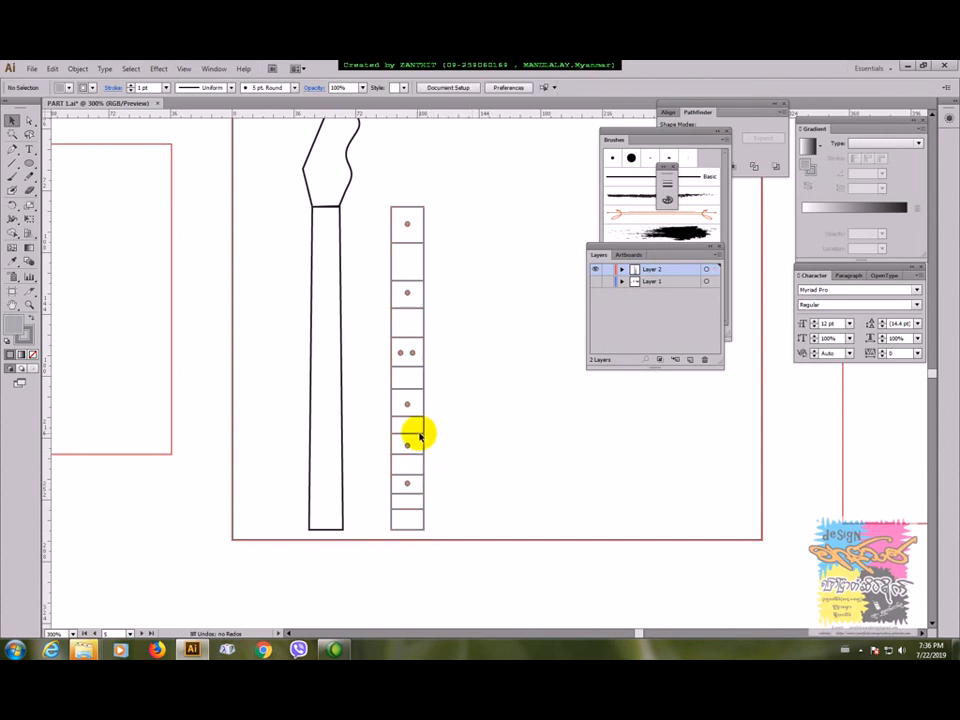
Fill the tapered neck below the headstock with medium gray
click(341, 393)
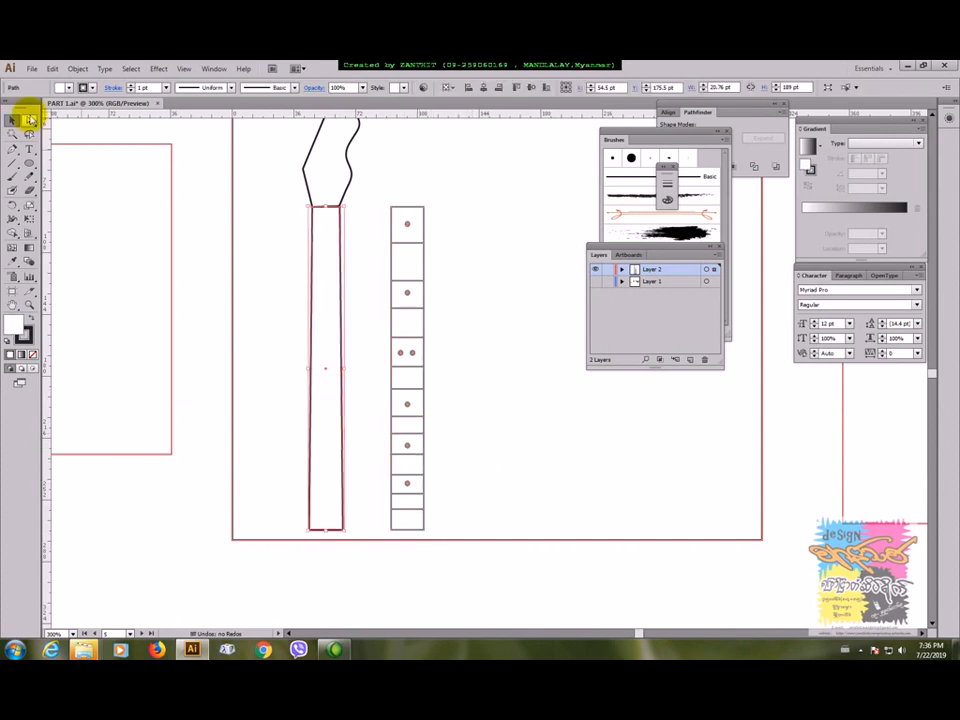
click(68, 89)
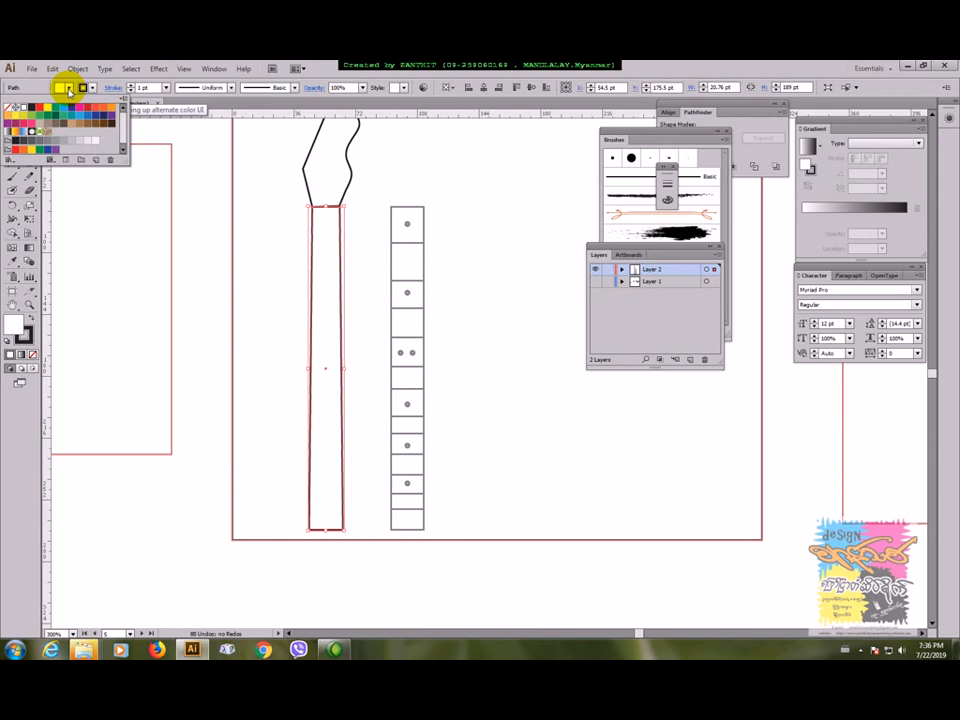
click(48, 143)
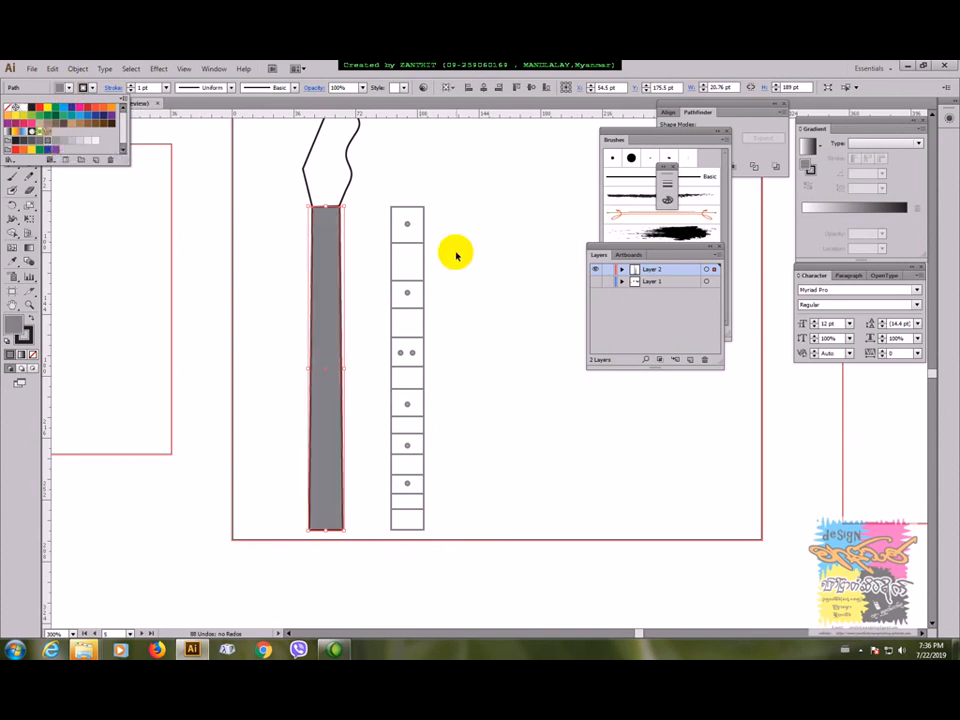
click(456, 253)
Remove the gray neck's stroke and stretch its upper edge to the headstock, making the neck 189 pt tall
click(322, 264)
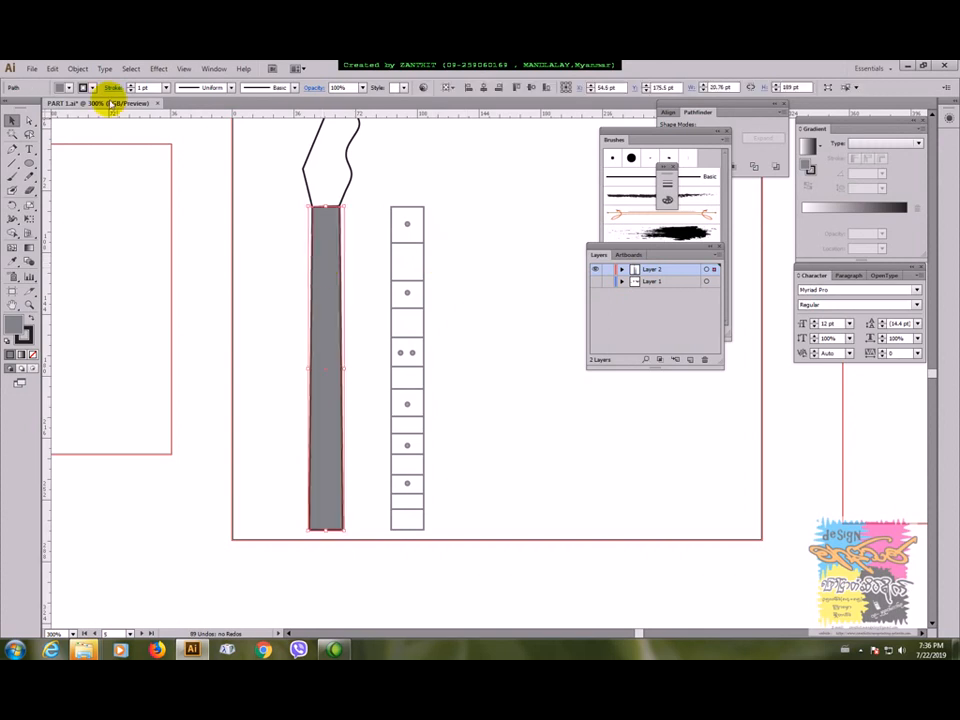
click(92, 88)
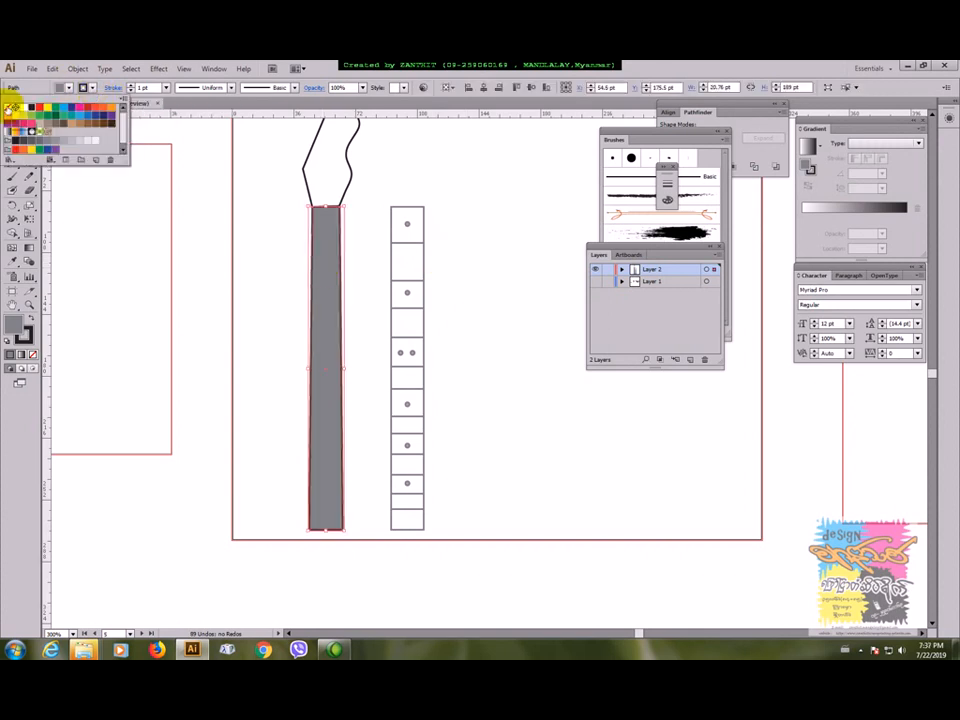
click(10, 108)
click(514, 289)
click(450, 293)
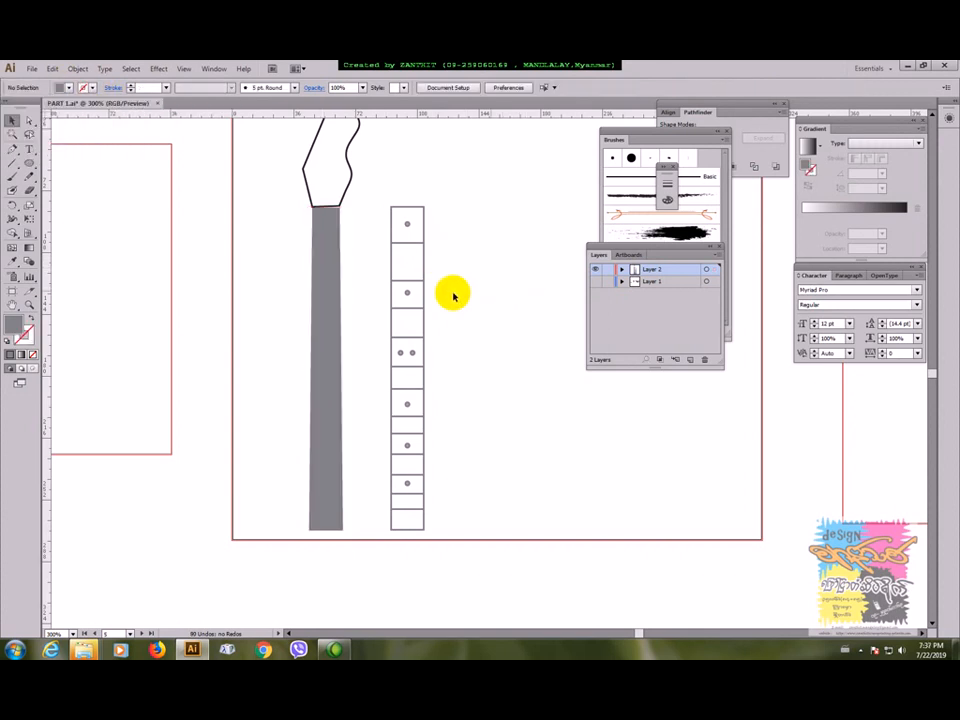
click(323, 272)
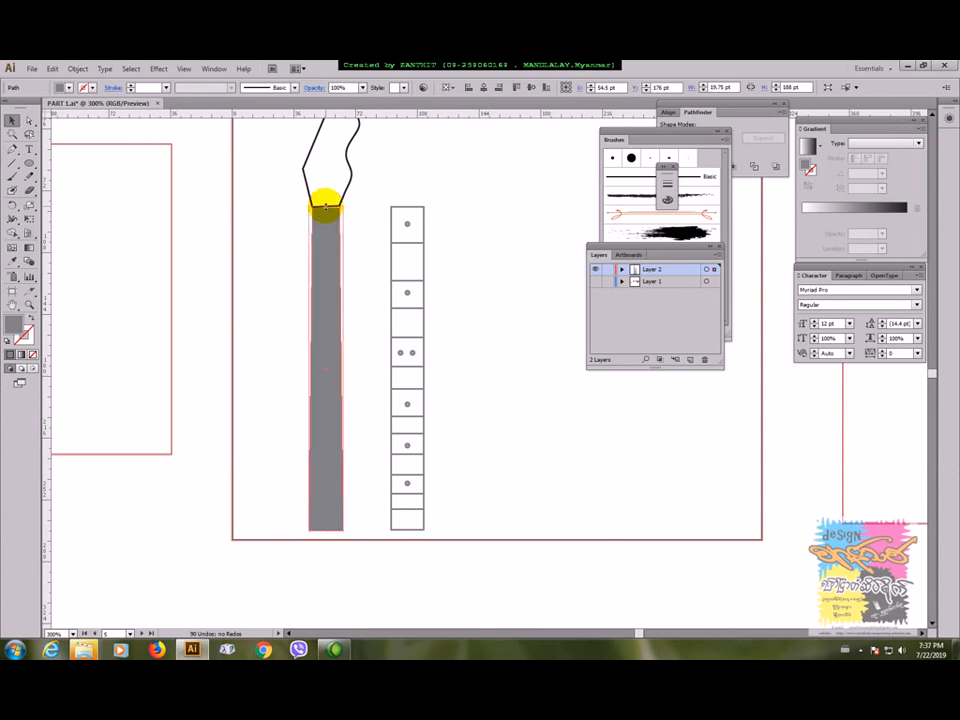
click(437, 189)
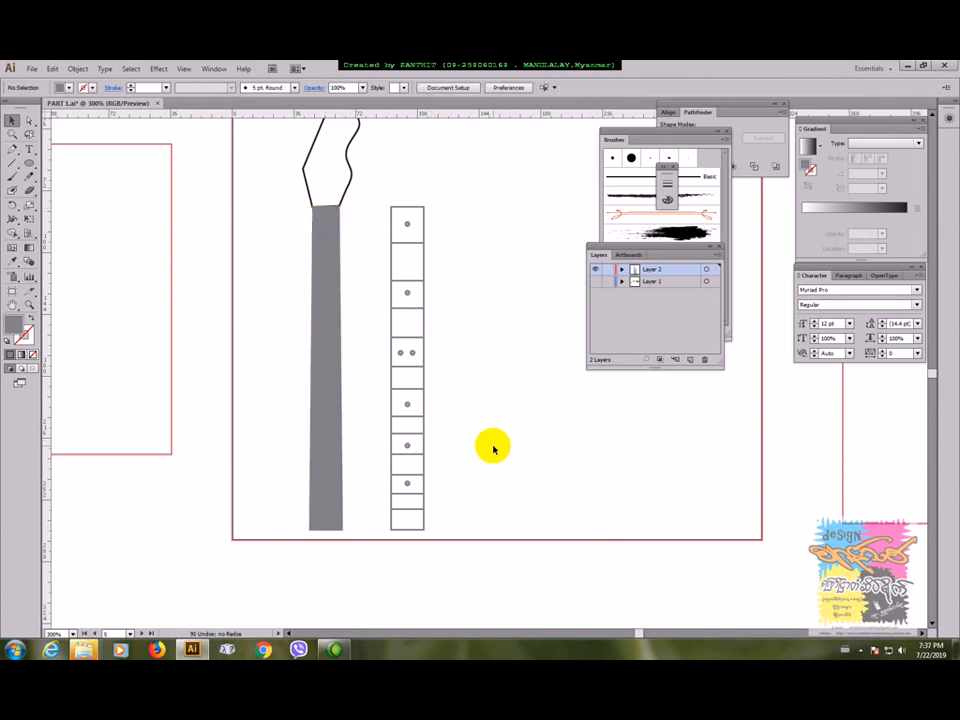
Place a copy of the gray neck over the fretboard group and bring the copy to the front
click(335, 358)
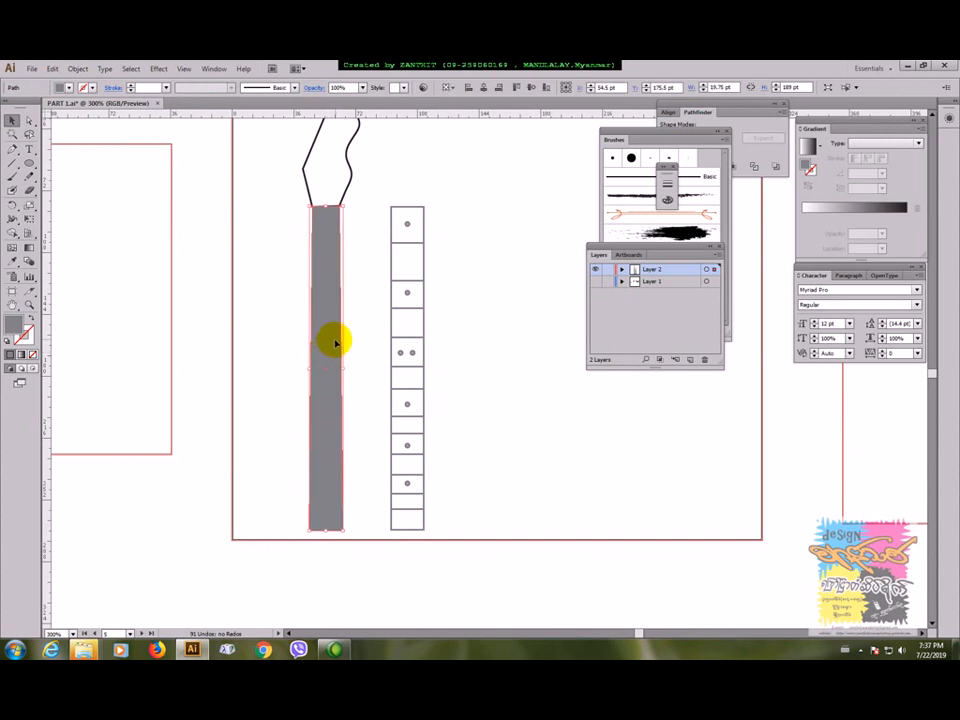
mouse_move(337, 332)
mouse_down()
mouse_move(407, 332)
mouse_move(416, 342)
mouse_up()
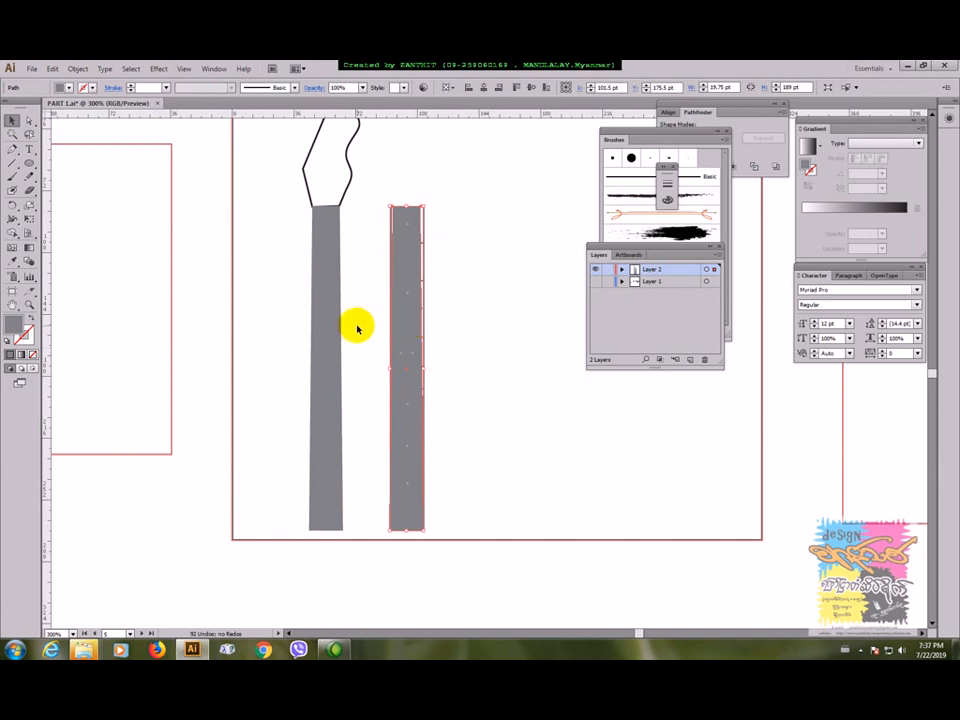
right_click(408, 314)
mouse_move(446, 474)
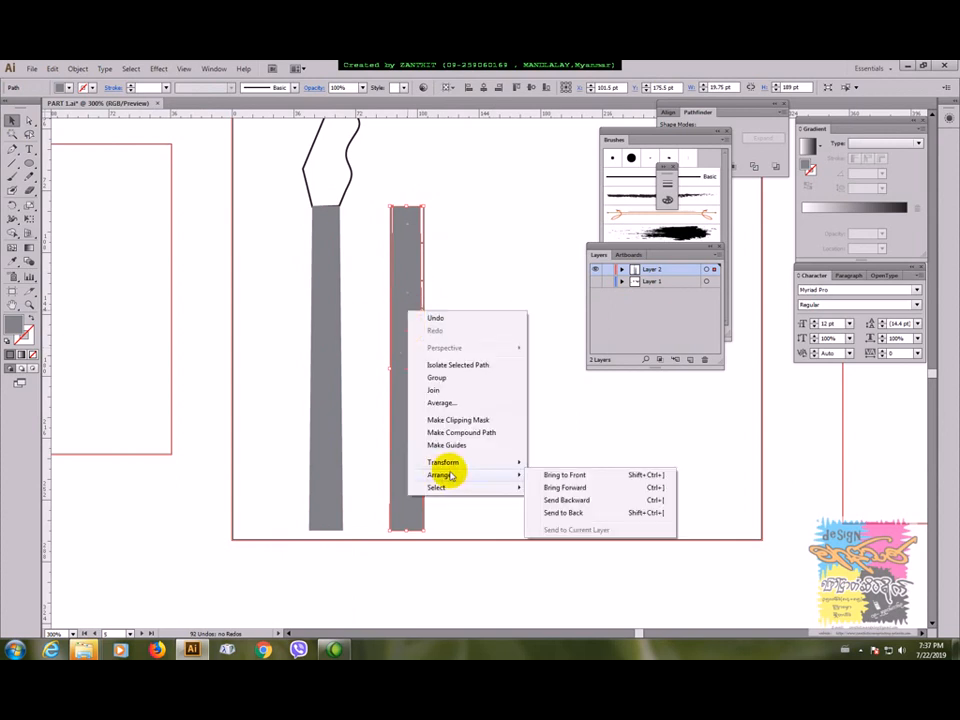
click(579, 477)
click(520, 360)
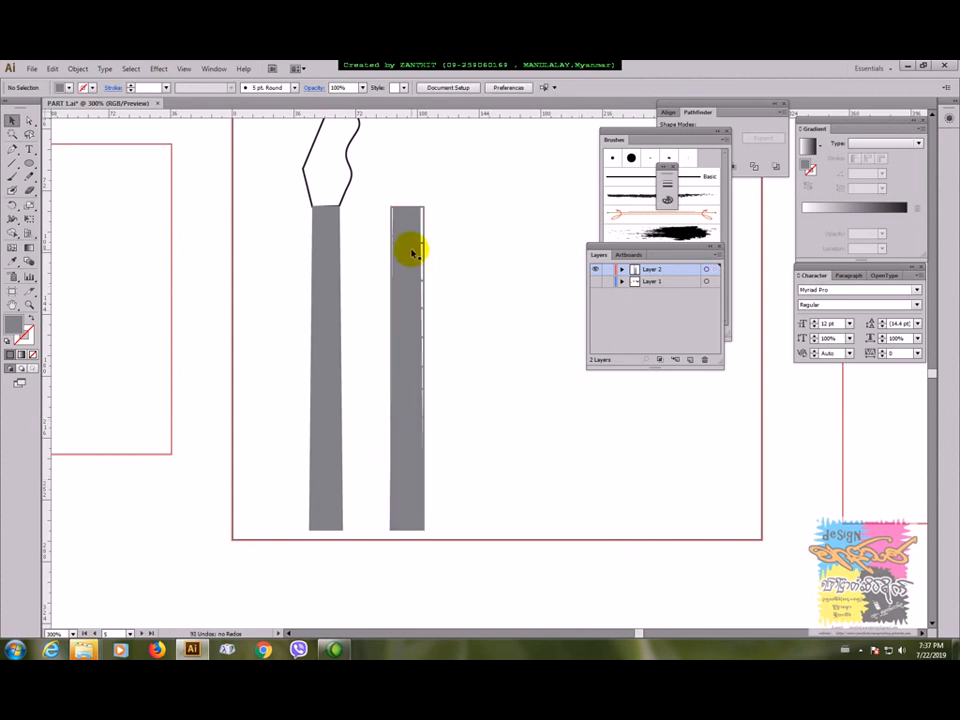
Pull the gray neck copy aside to check the fretboard group beneath, and place it back over the fretboard at X 102.5 pt
drag(413, 252, 451, 252)
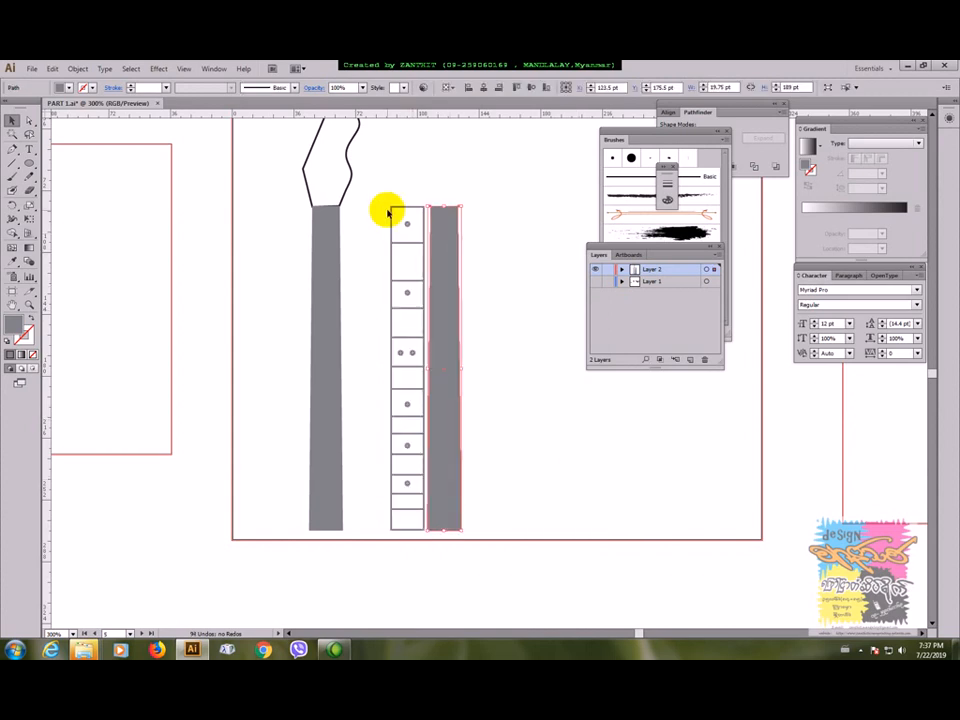
click(397, 211)
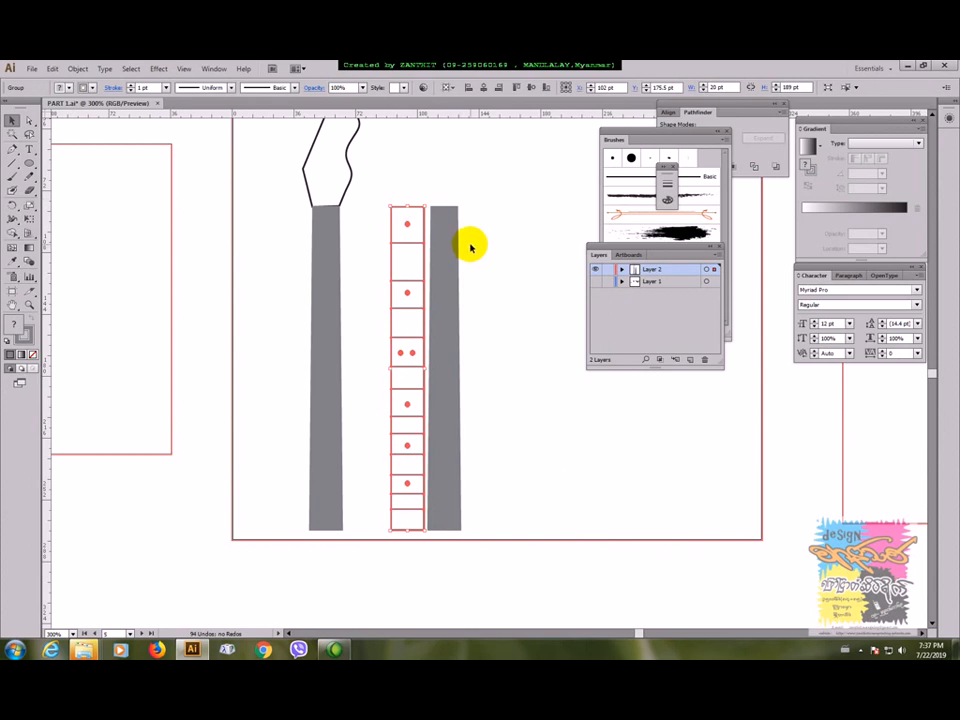
click(414, 251)
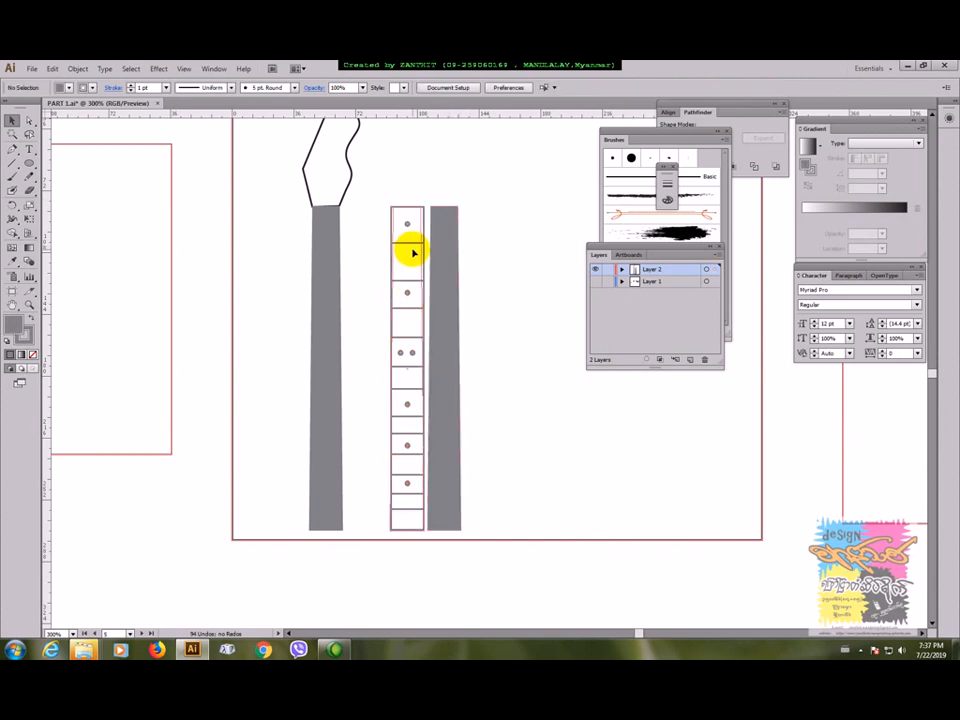
key(ctrl+z)
Make a clipping mask from the gray neck copy and the fretboard group, and deselect it
drag(362, 236, 459, 289)
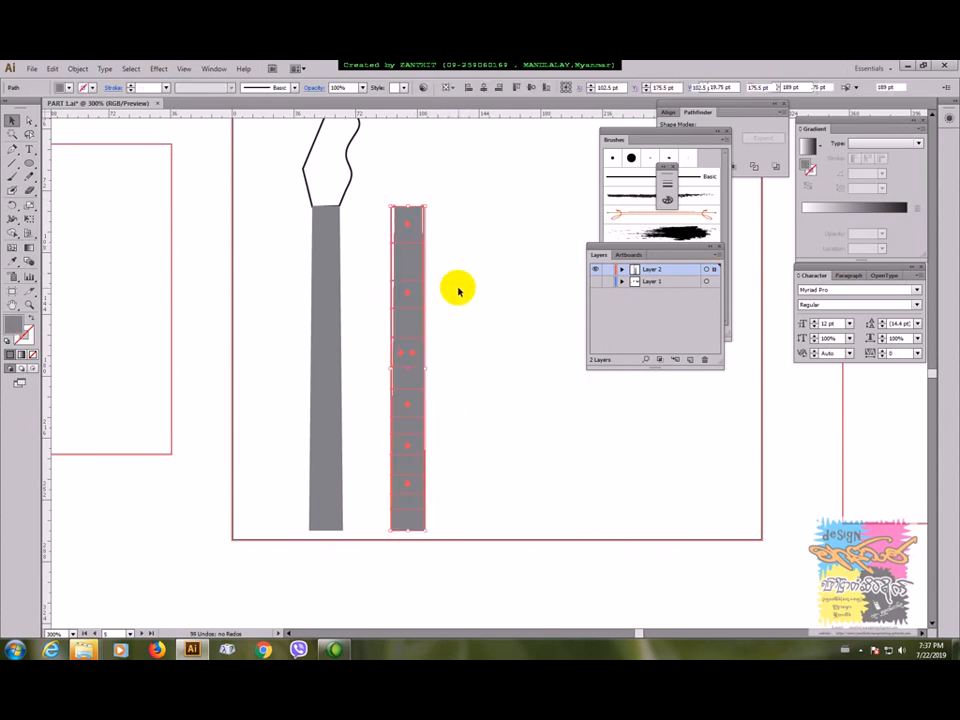
right_click(405, 242)
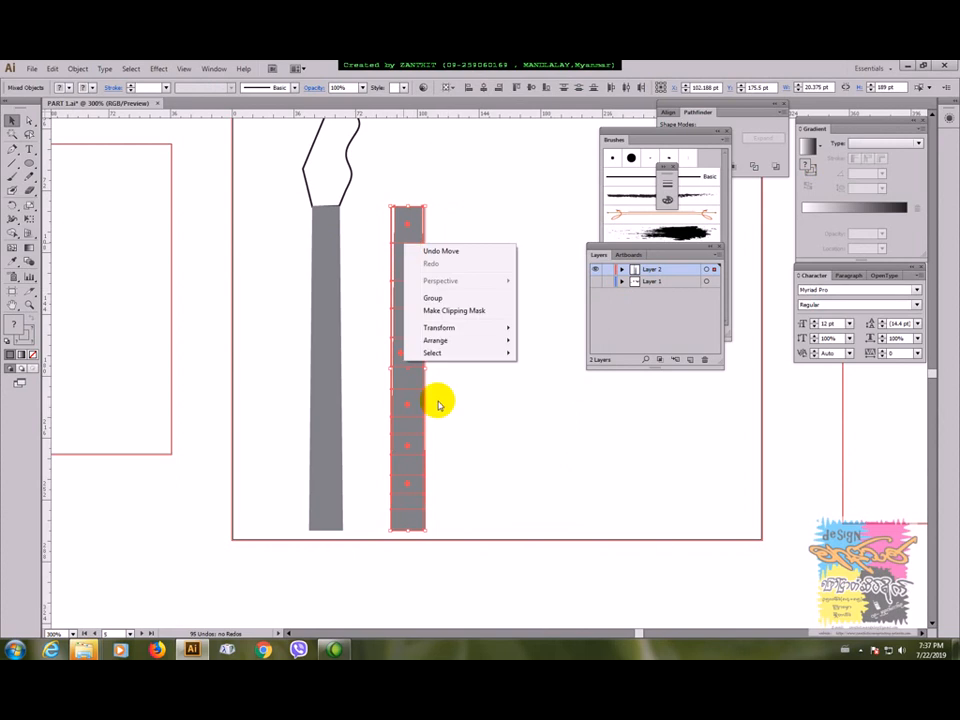
click(452, 310)
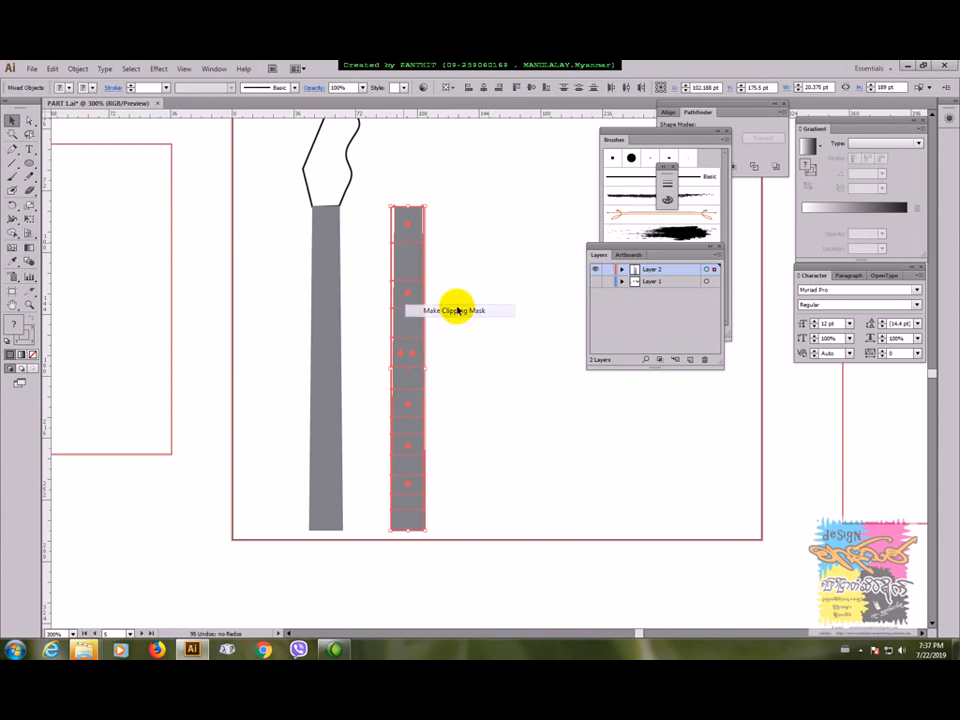
click(472, 378)
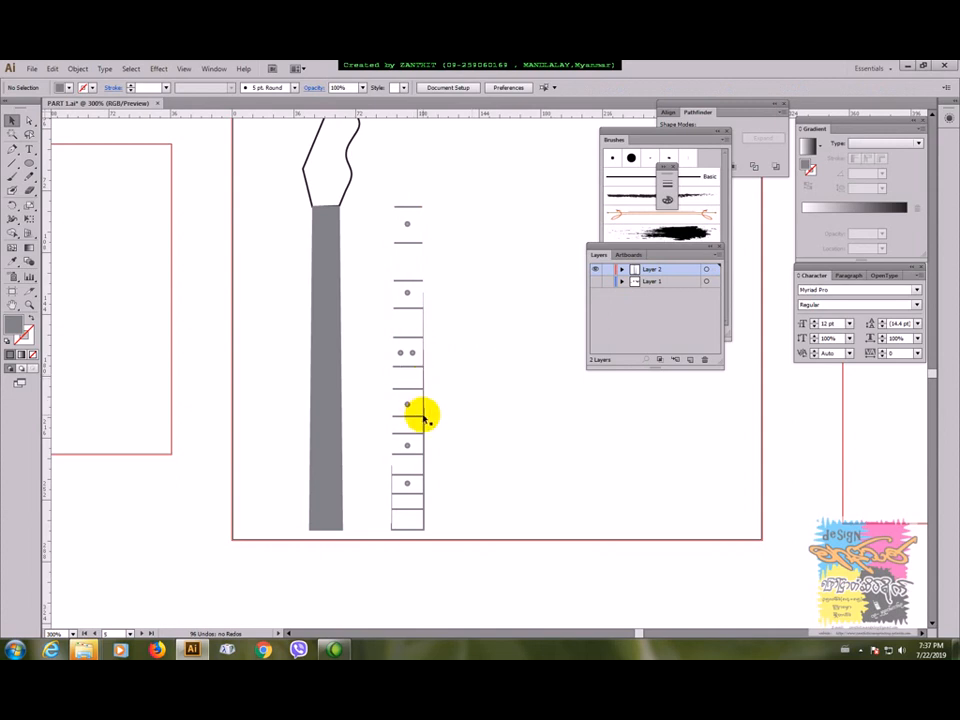
right_click(424, 418)
click(448, 349)
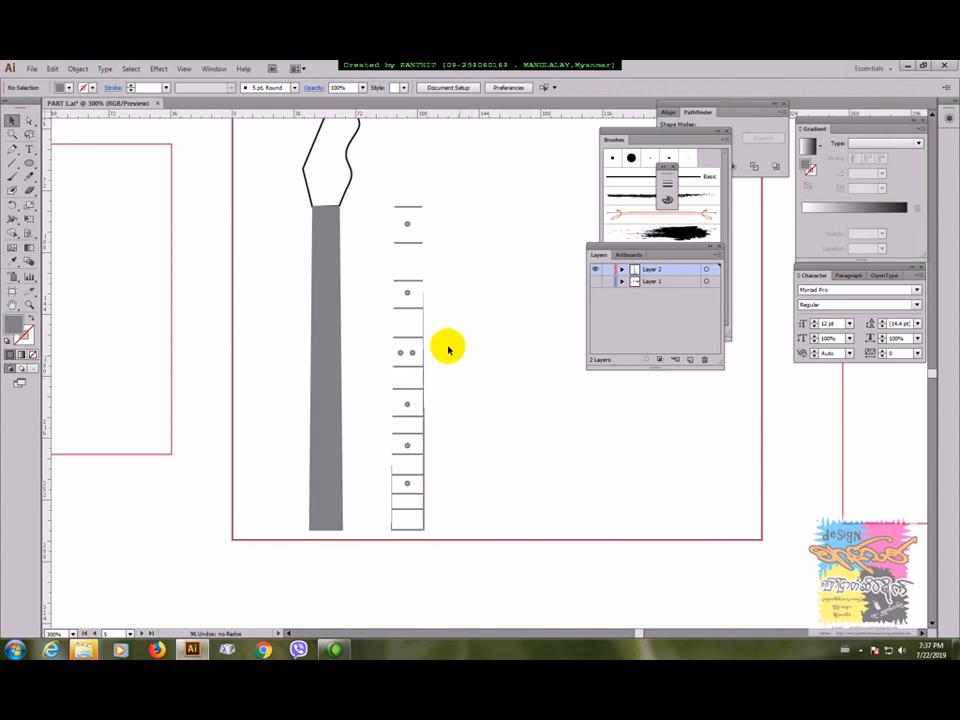
right_click(409, 286)
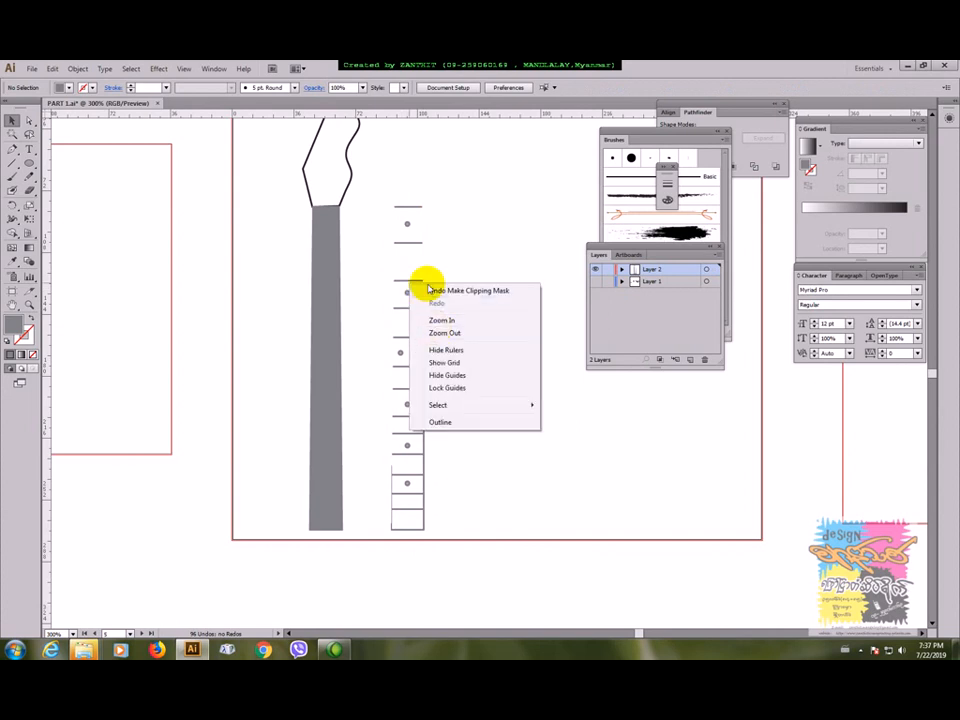
click(440, 290)
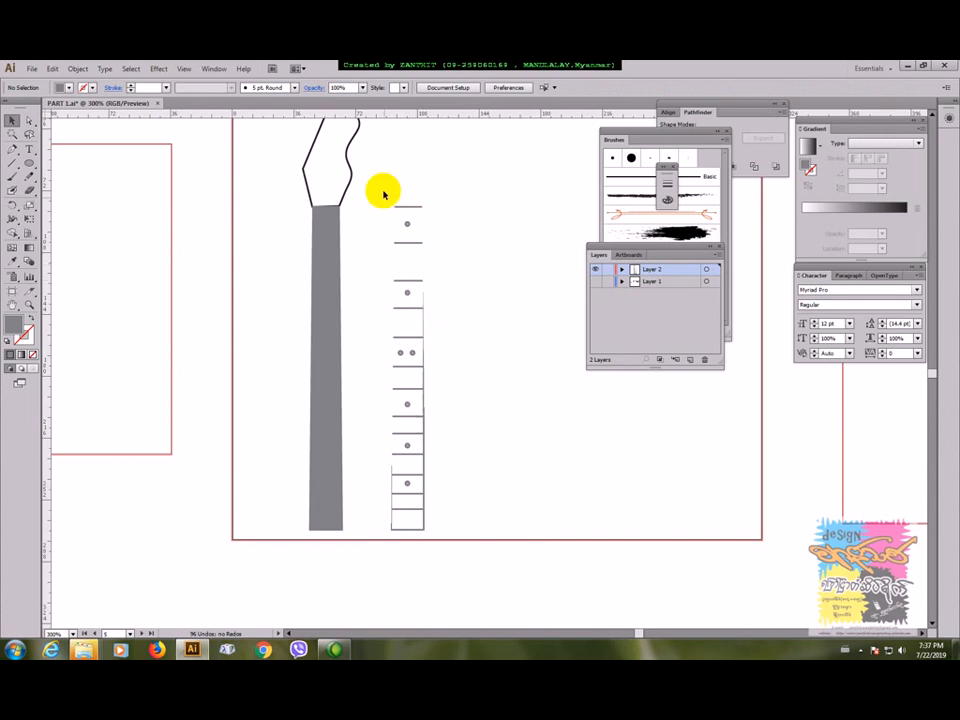
Isolate the clipping group, stretch the fretboard inside it to 191 pt tall and slightly wider on both sides, and exit isolation mode
click(409, 484)
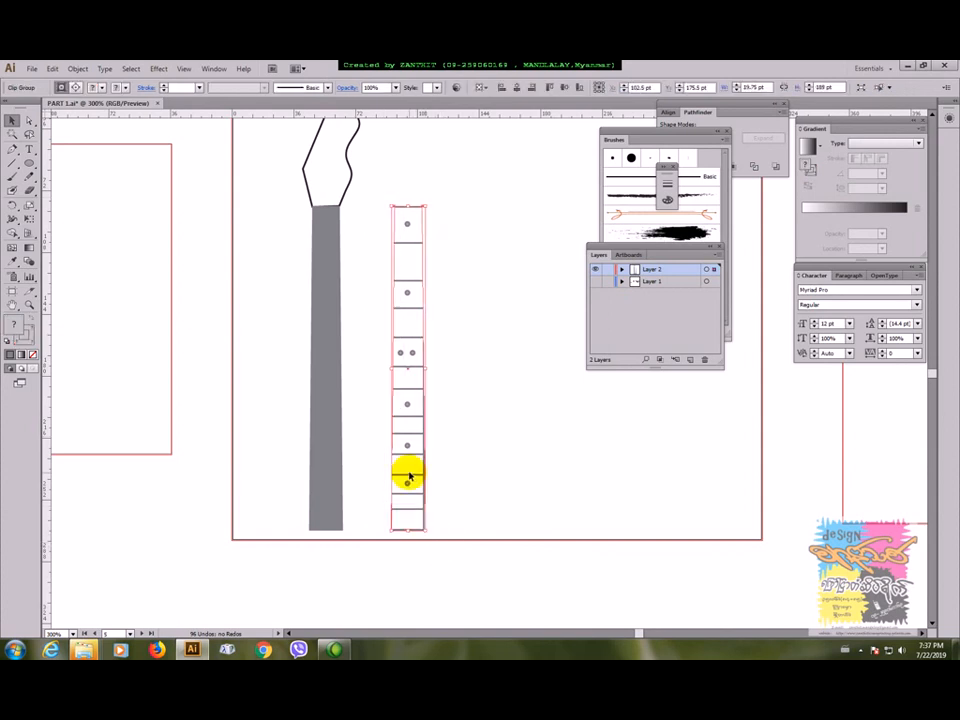
right_click(409, 476)
click(429, 525)
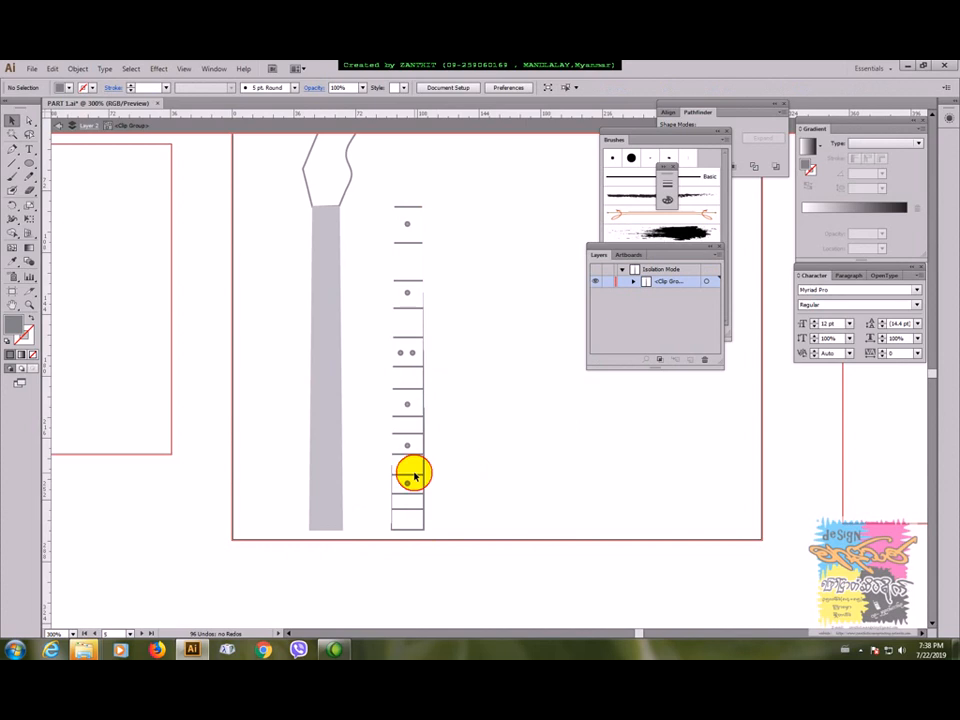
click(405, 243)
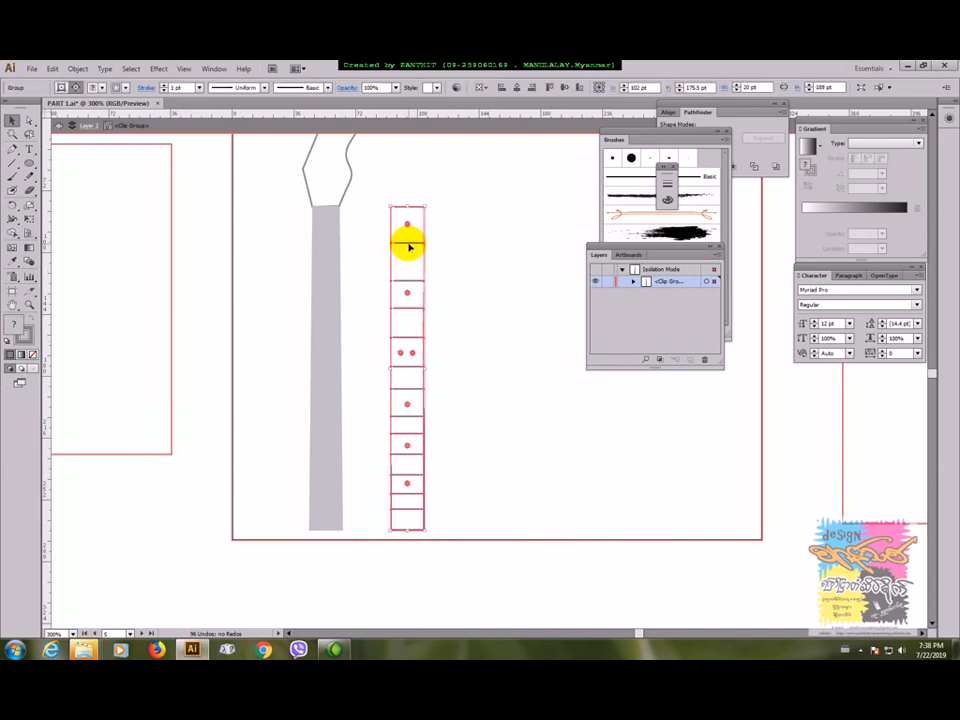
drag(405, 532, 405, 536)
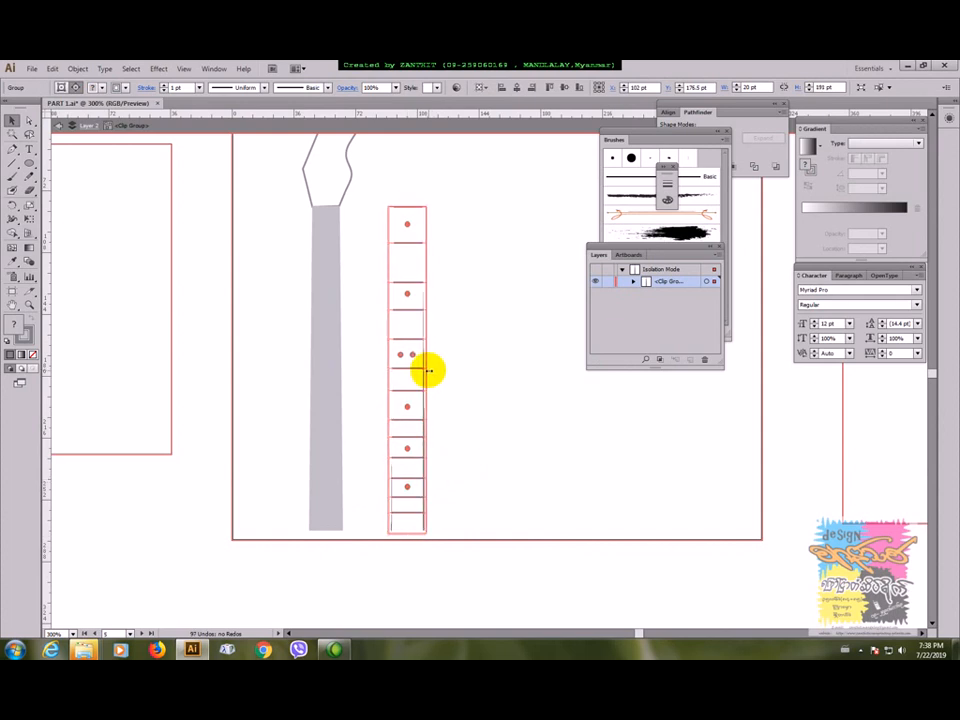
click(457, 383)
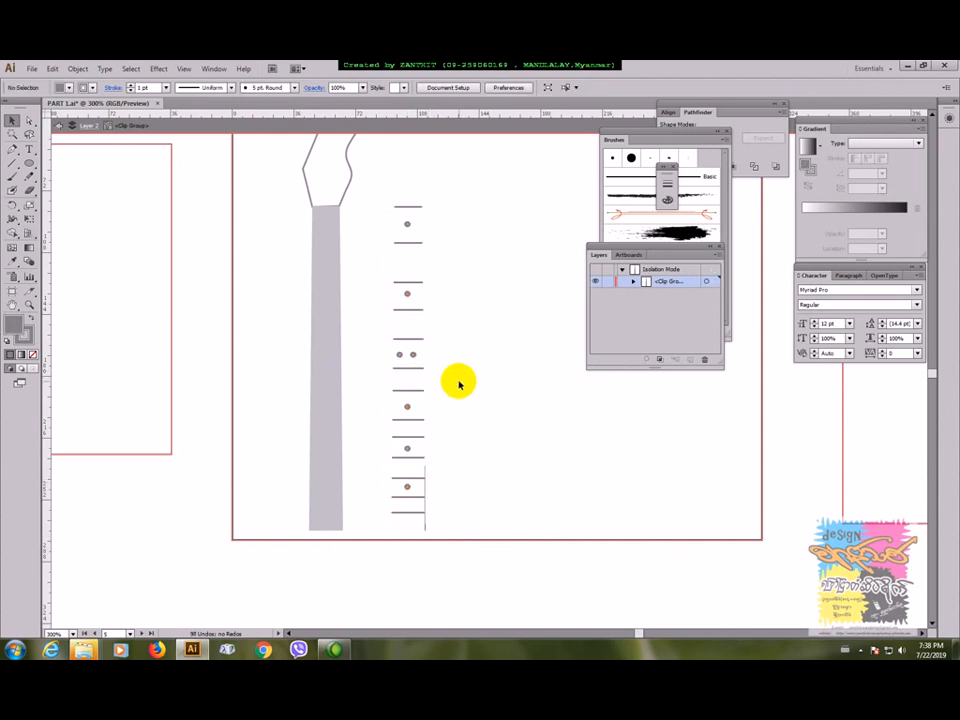
right_click(413, 305)
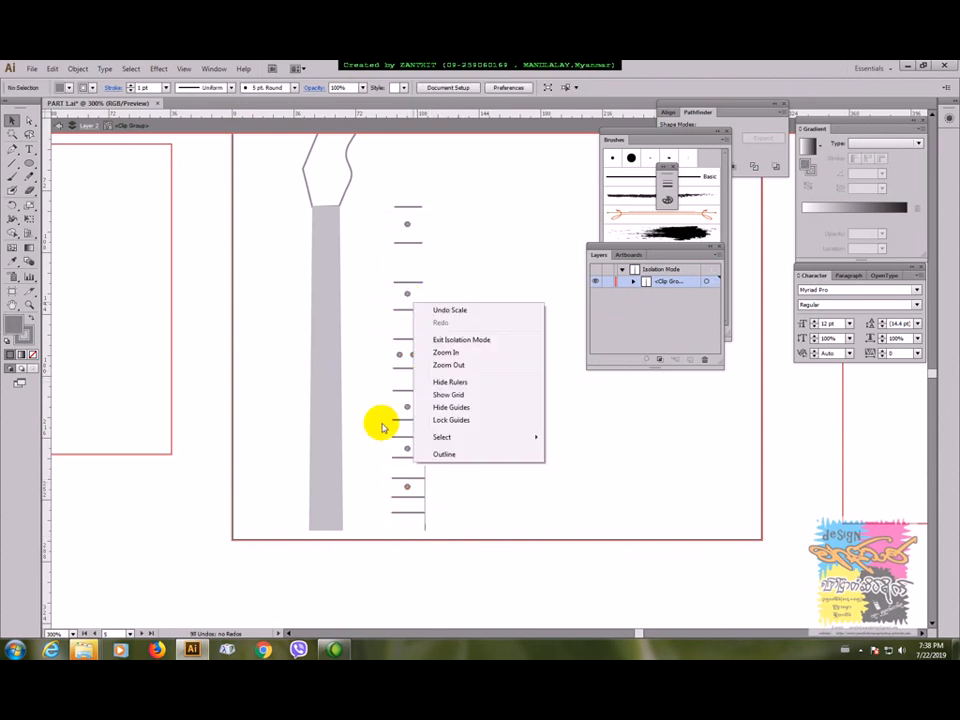
click(438, 340)
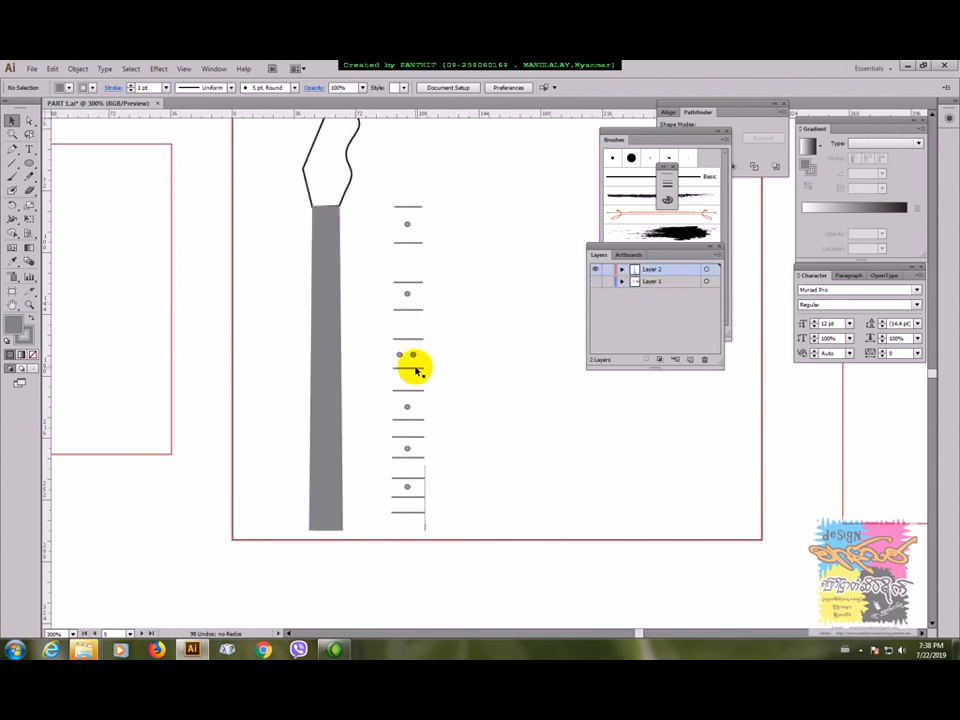
Move the clipped fretboard onto the gray neck at X 54.5 pt and bring it to the front
click(328, 364)
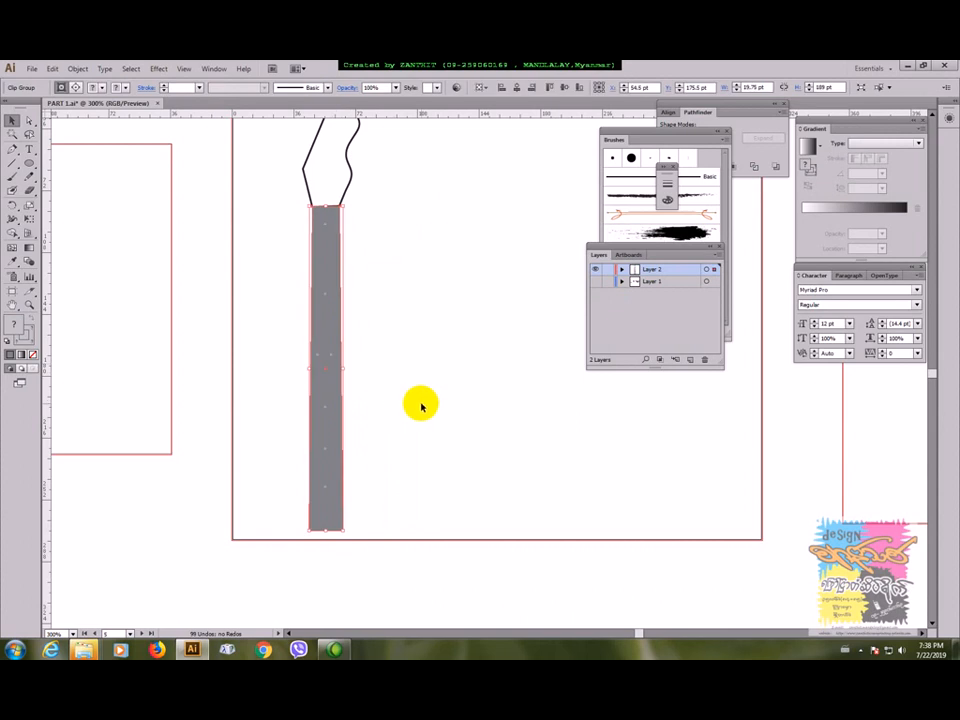
key(ctrl)
key(ctrl+[)
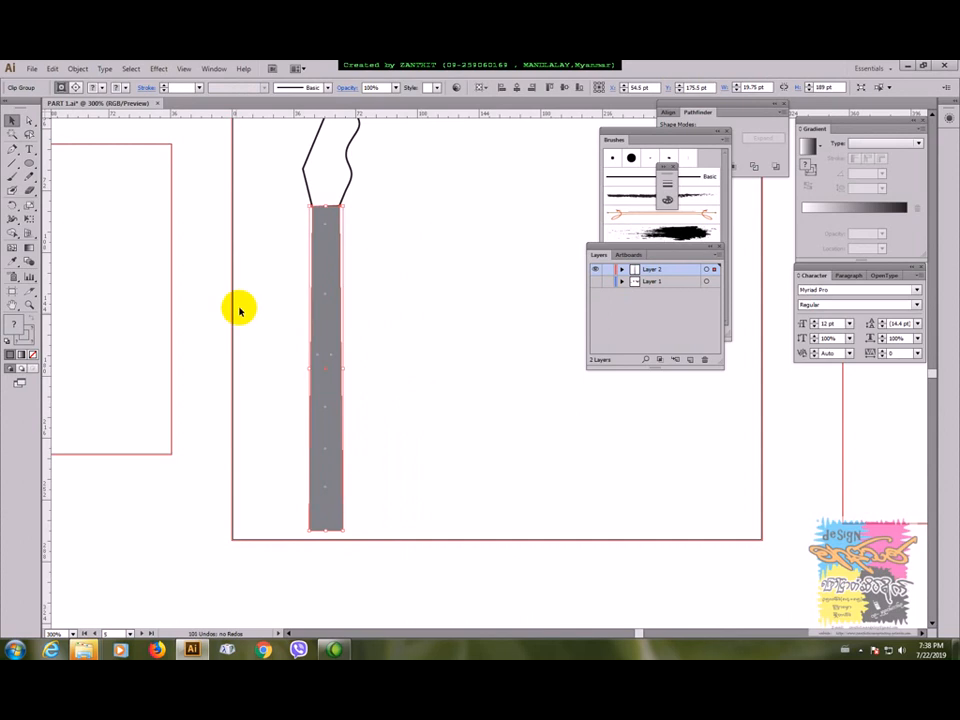
Try bringing the gray neck shape to the front, and undo the trial move that pulls it aside
click(403, 292)
click(321, 281)
right_click(321, 281)
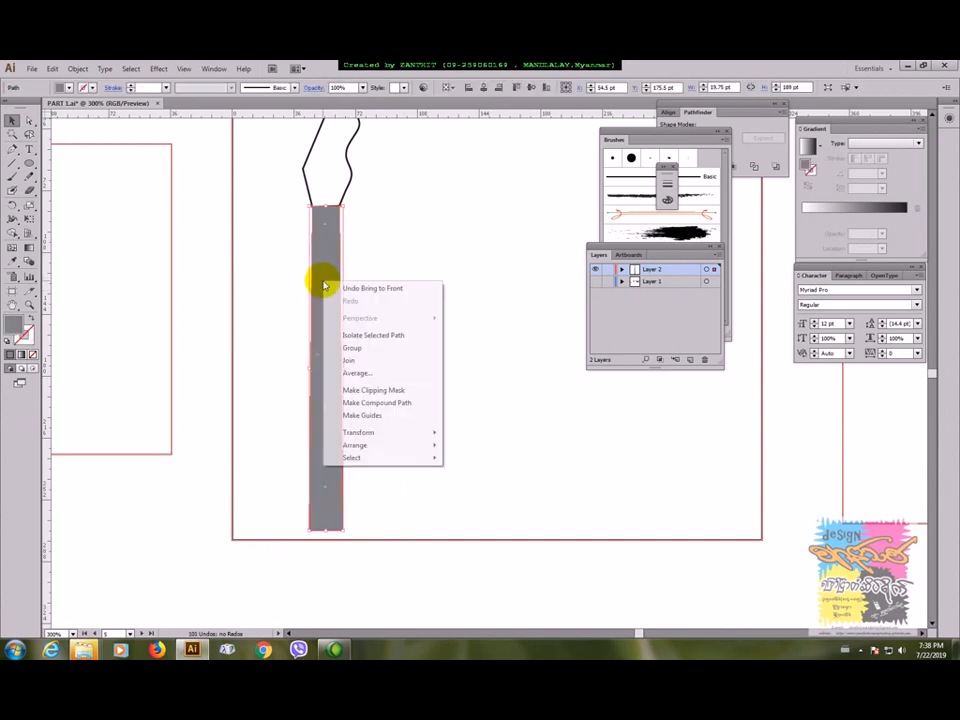
mouse_move(360, 443)
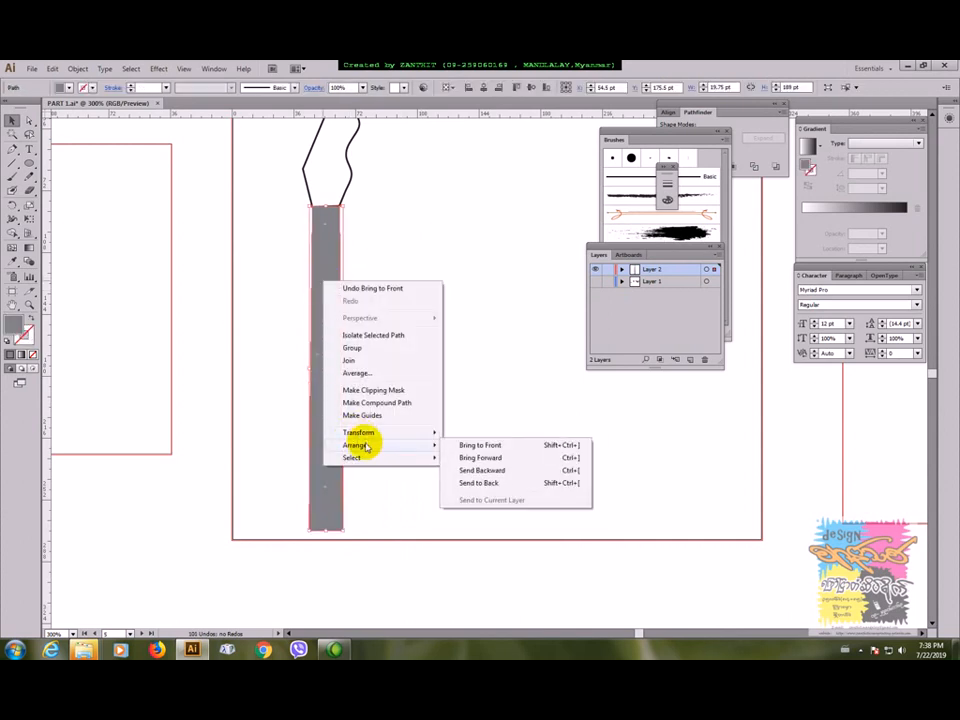
click(480, 445)
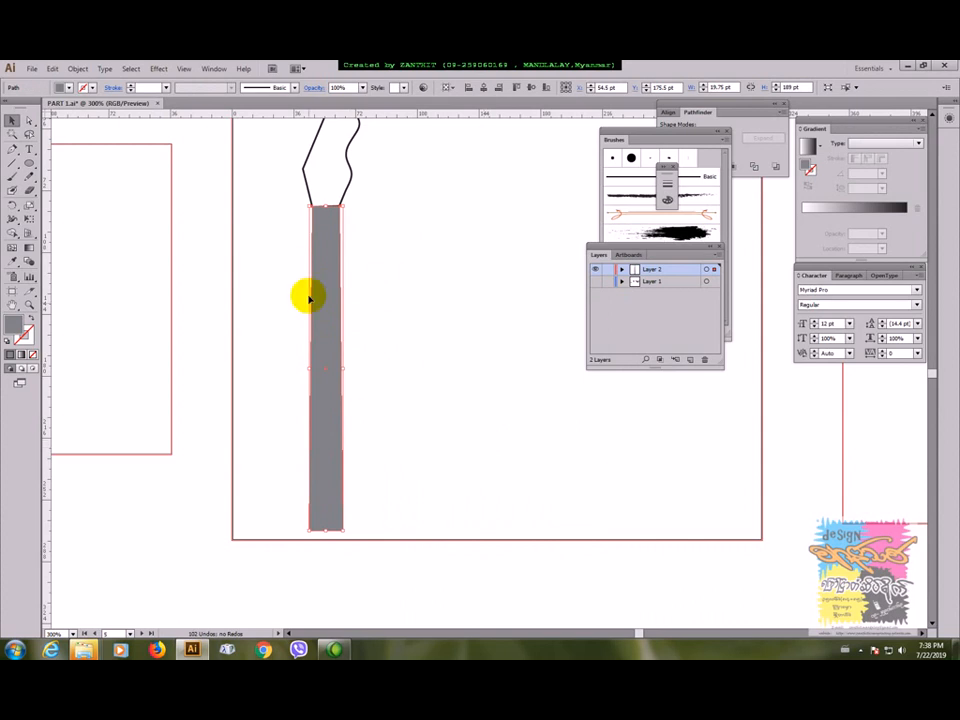
click(398, 282)
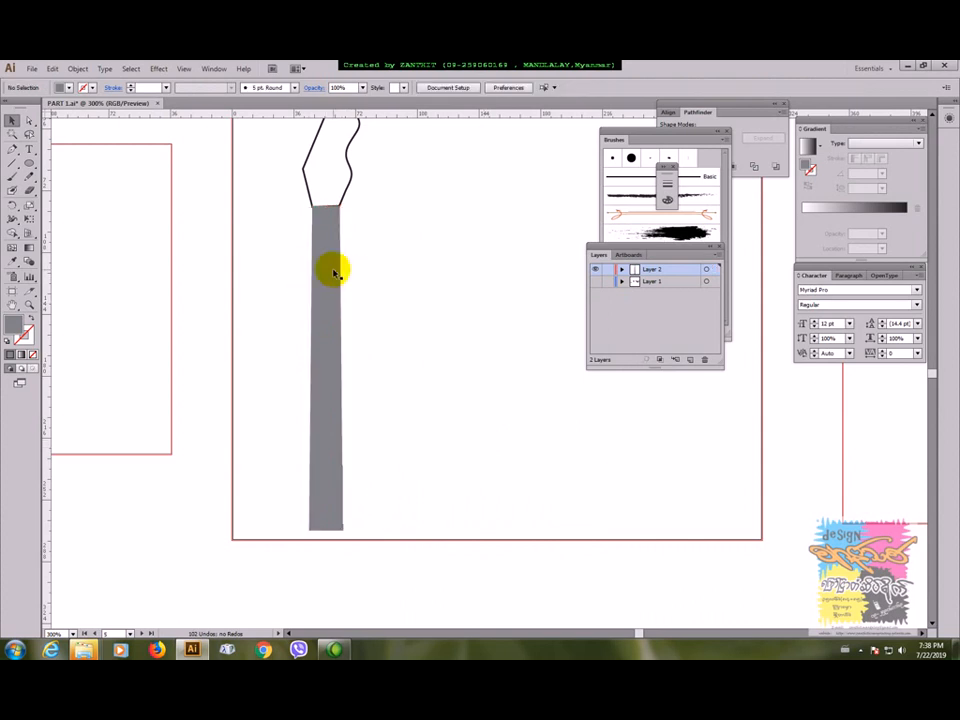
click(334, 273)
drag(334, 273, 407, 274)
key(ctrl+z)
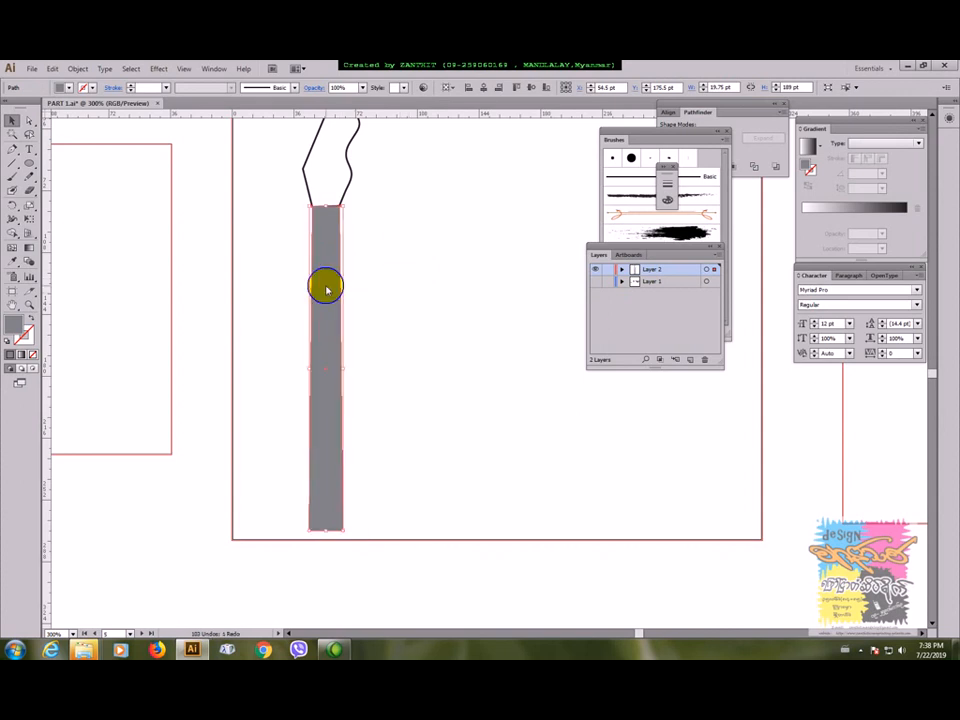
Send the gray neck shape to the back, behind the clipped fretboard, and deselect it
right_click(325, 286)
mouse_move(395, 451)
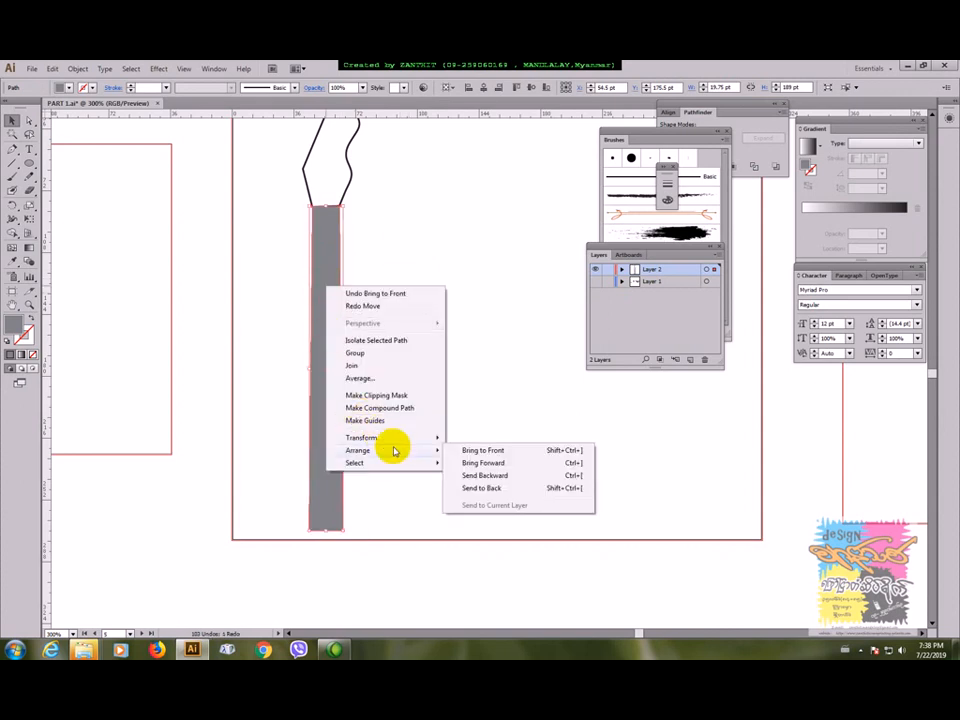
click(484, 487)
click(484, 430)
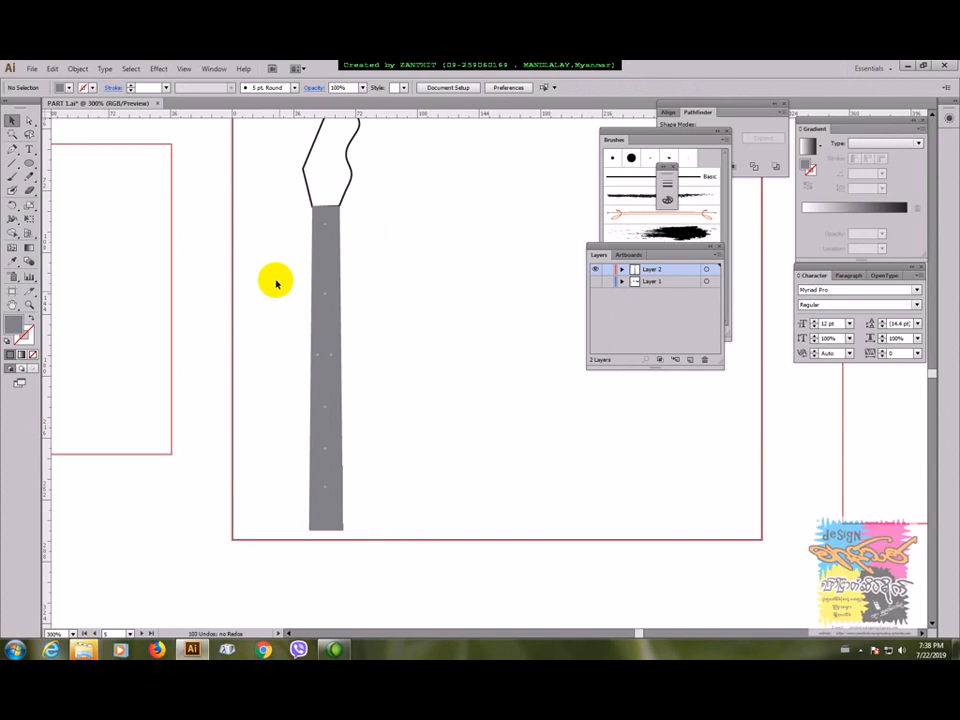
Fill the neck shape with a lighter gray swatch so the frets and inlay dots stand out, and deselect it
click(332, 264)
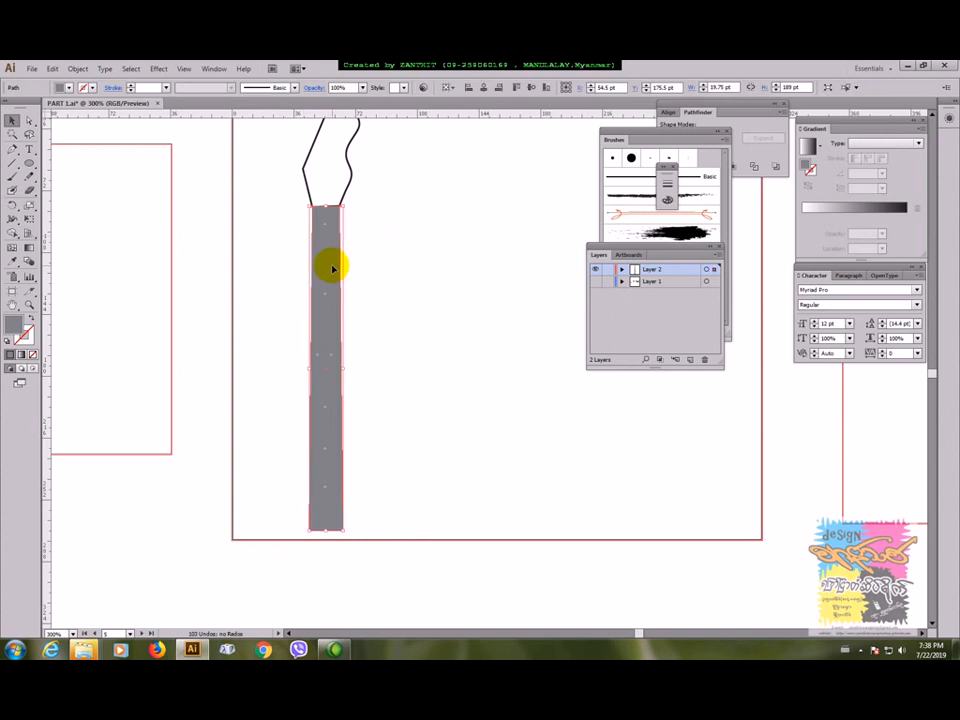
click(68, 87)
click(60, 143)
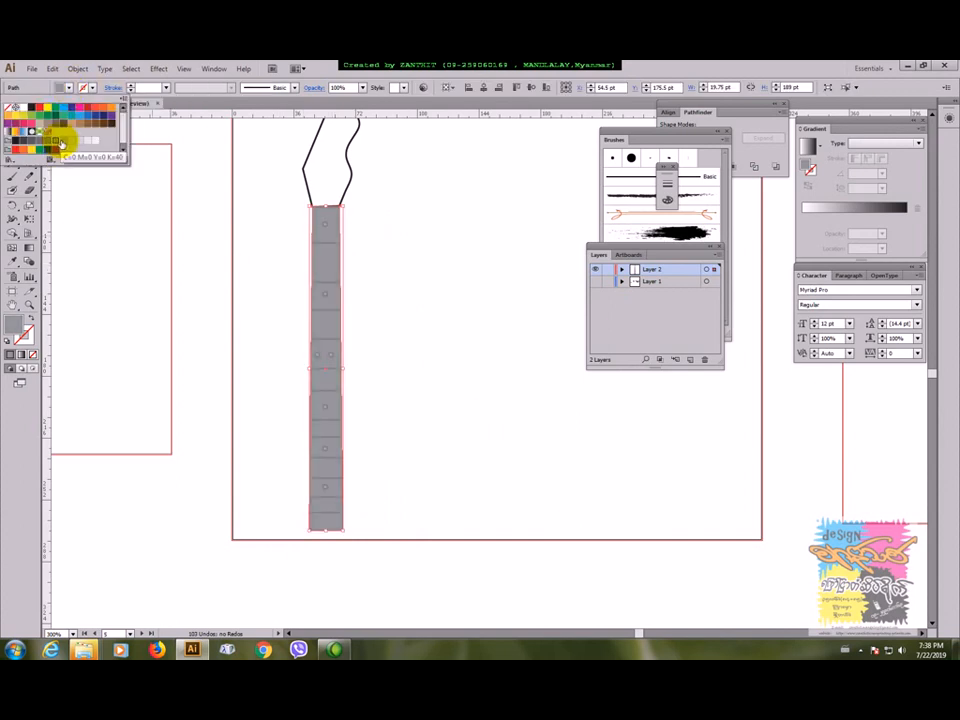
click(67, 140)
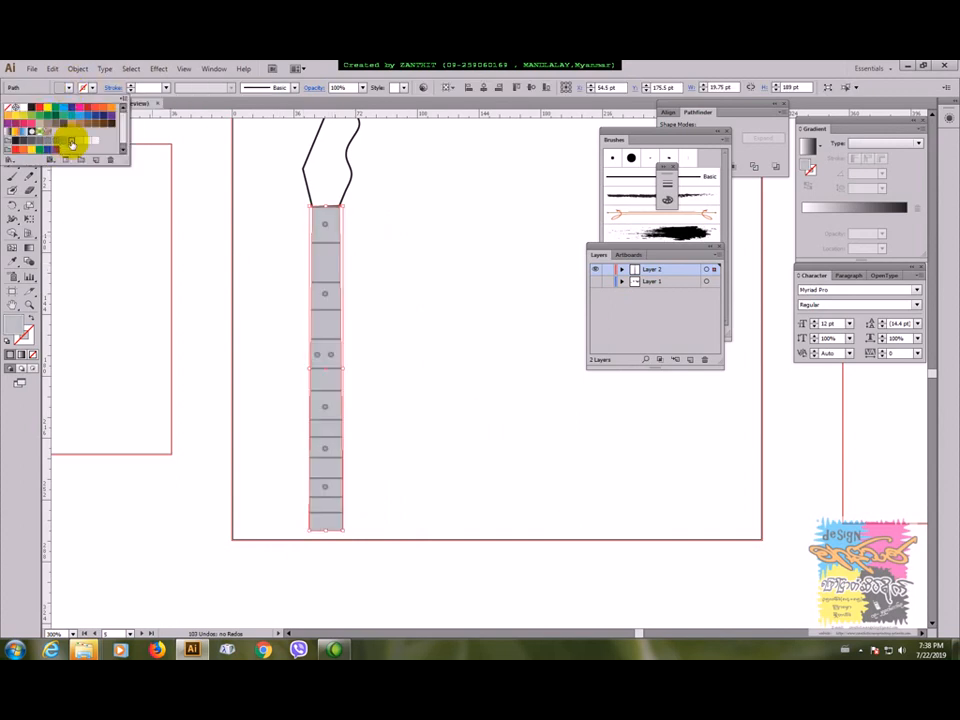
click(386, 253)
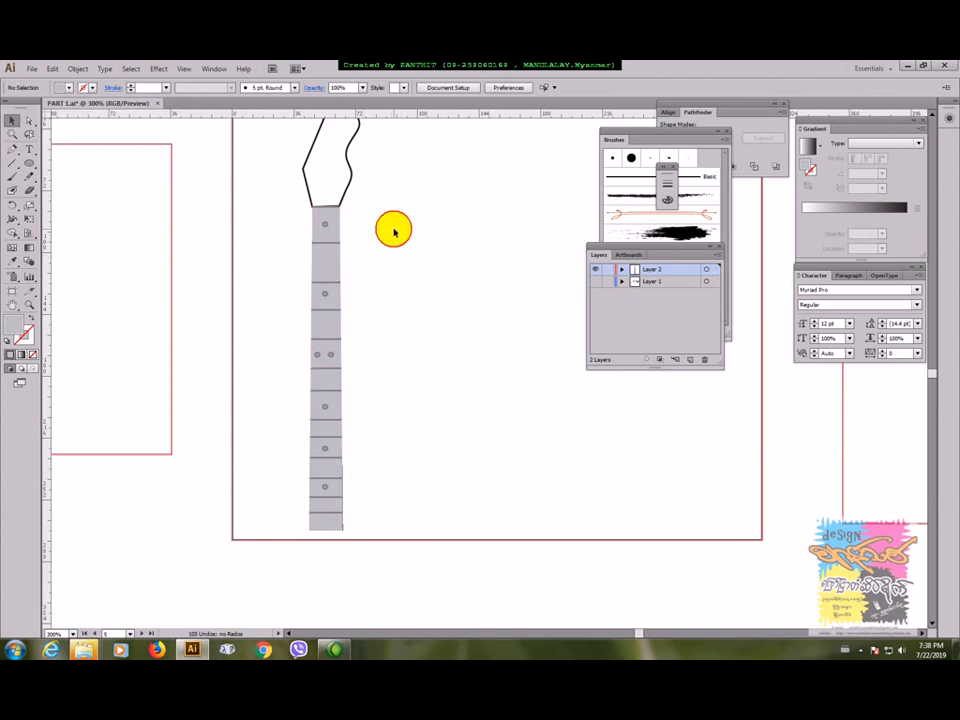
Show Layer 1 to compare with its reference headstocks and necks, and hide it again
click(596, 282)
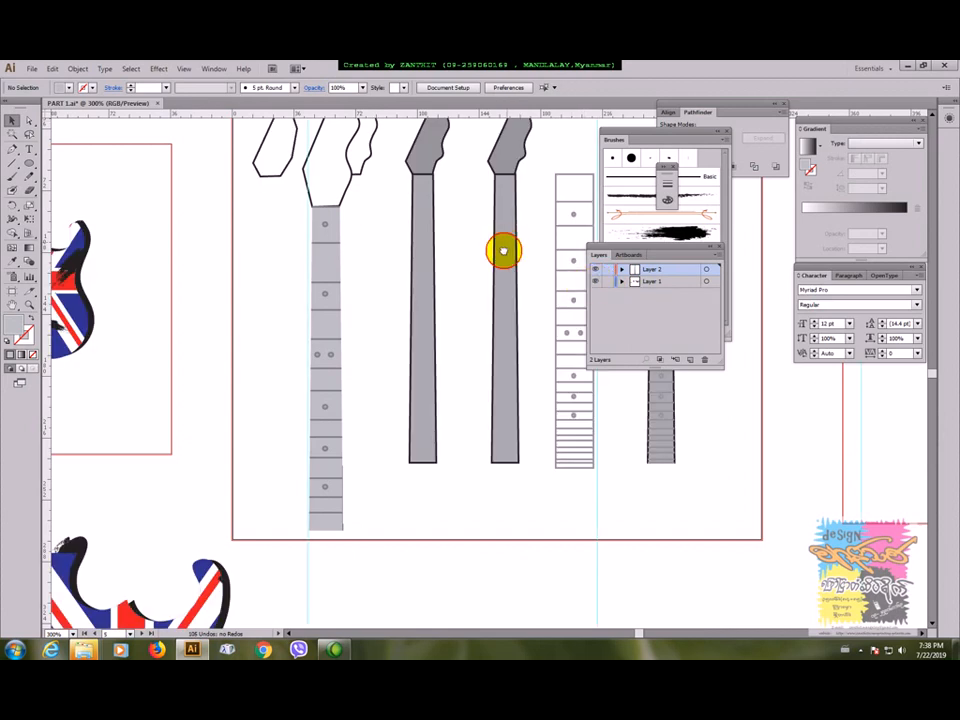
drag(503, 251, 456, 349)
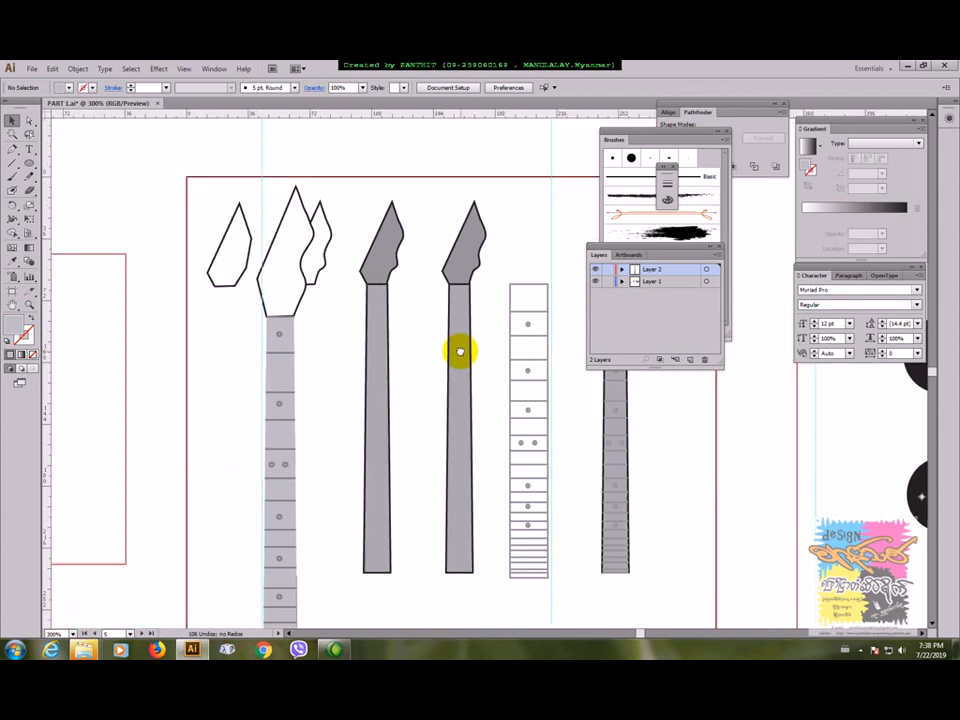
click(594, 281)
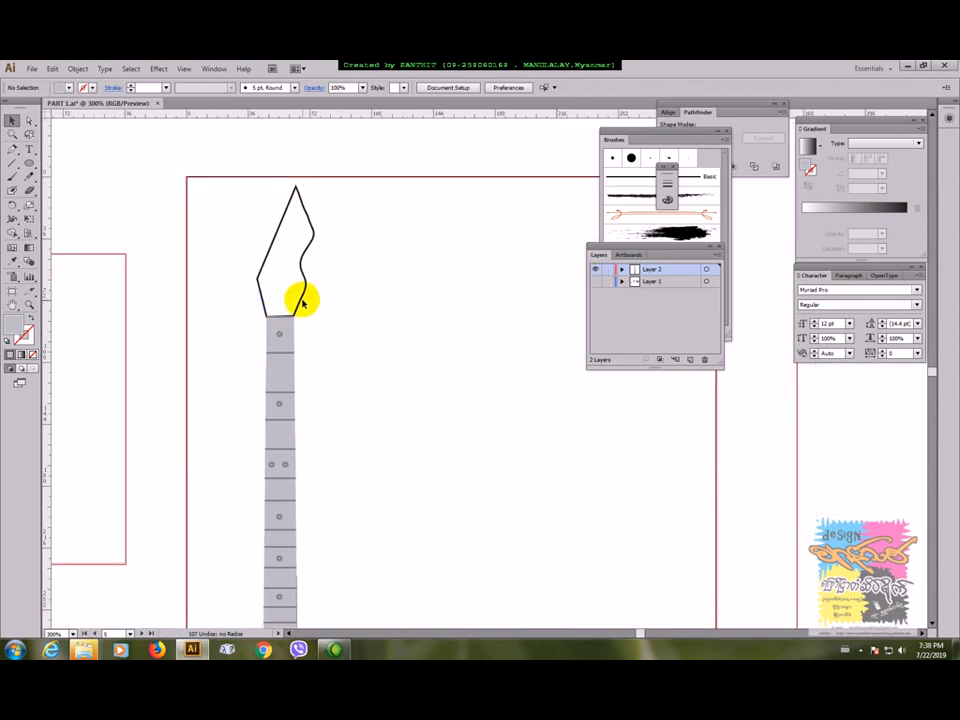
Fill the headstock with a light gray swatch, keeping its black outline, and deselect it
click(286, 300)
click(66, 88)
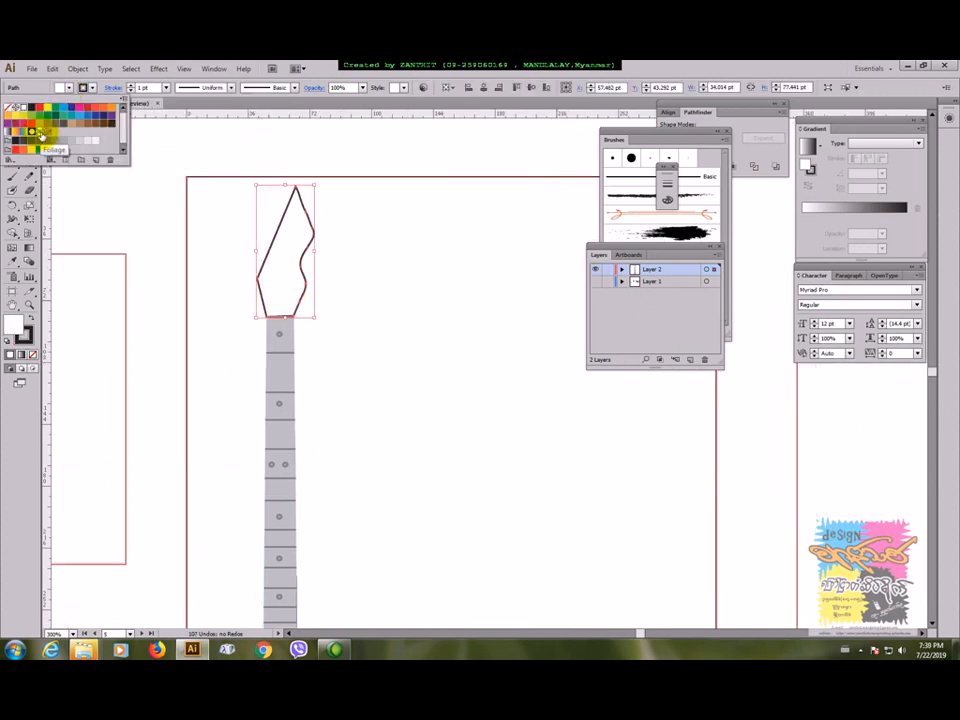
click(55, 141)
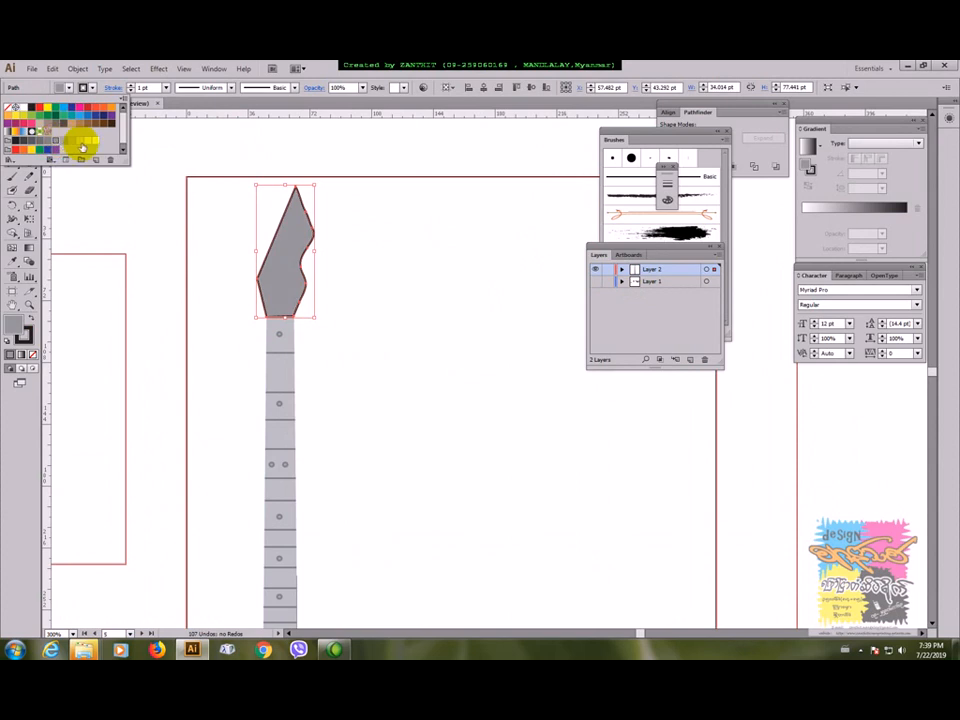
click(65, 142)
click(358, 336)
Give the neck shape a 1 pt black stroke and deselect it
click(290, 332)
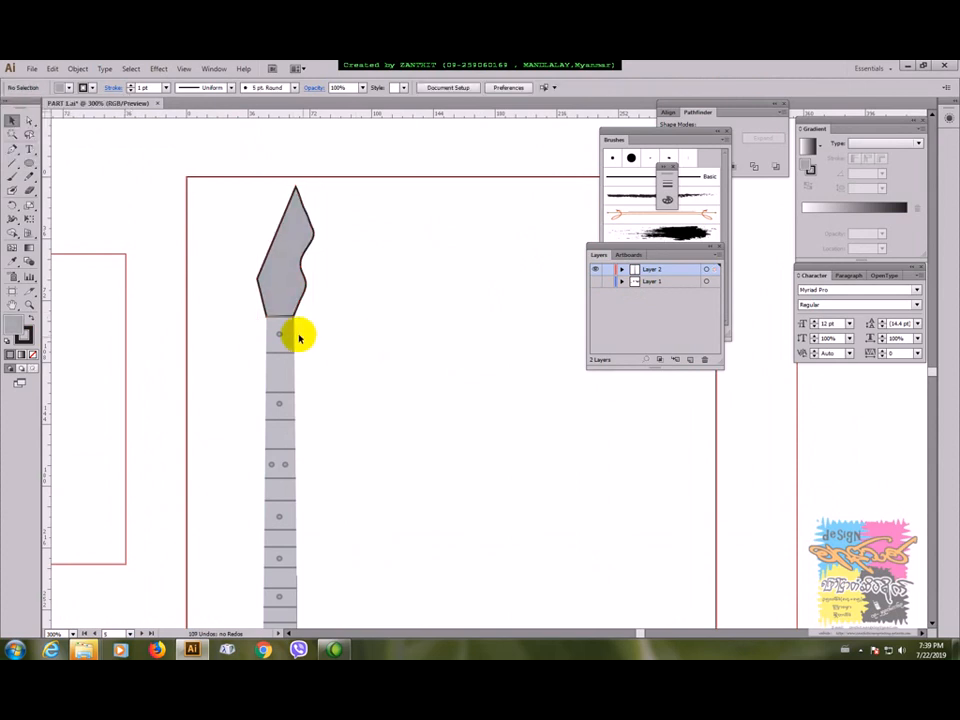
click(93, 88)
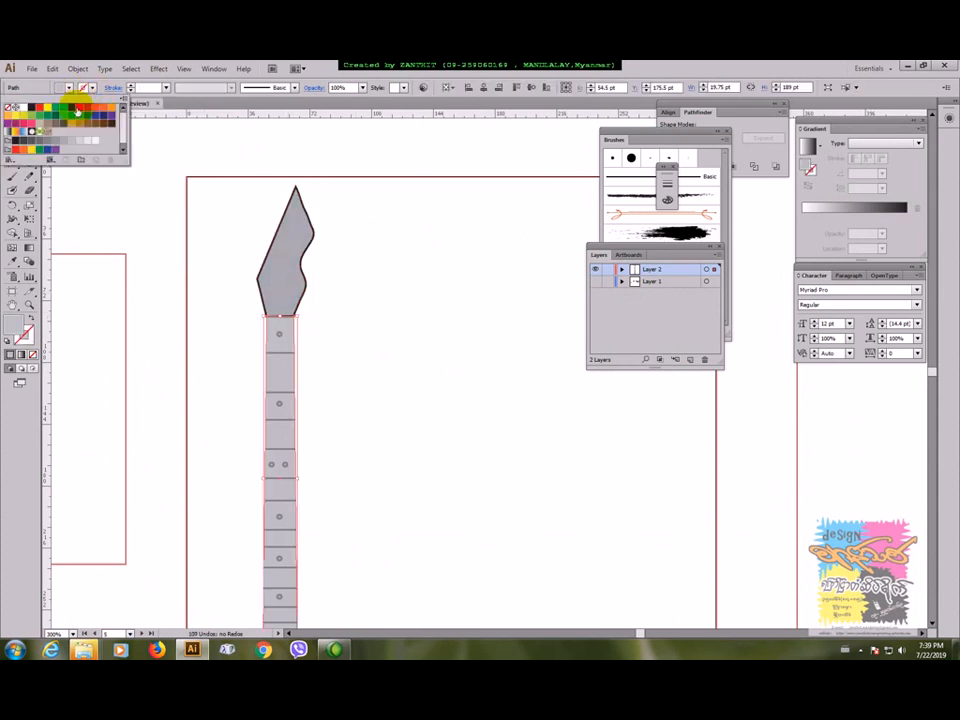
click(30, 104)
click(390, 329)
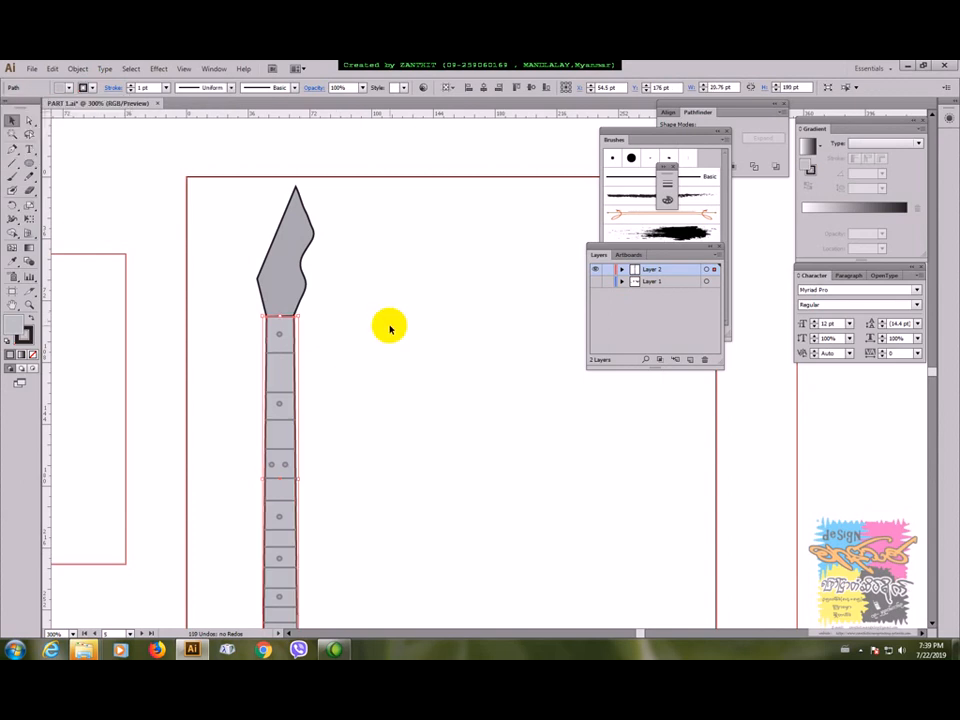
click(390, 329)
Show Layer 1 and examine the finished guitar on the ROCK Radio T-shirt, then return to the guitar part artboards
key(ctrl+minus)
key(ctrl+minus)
key(ctrl+minus)
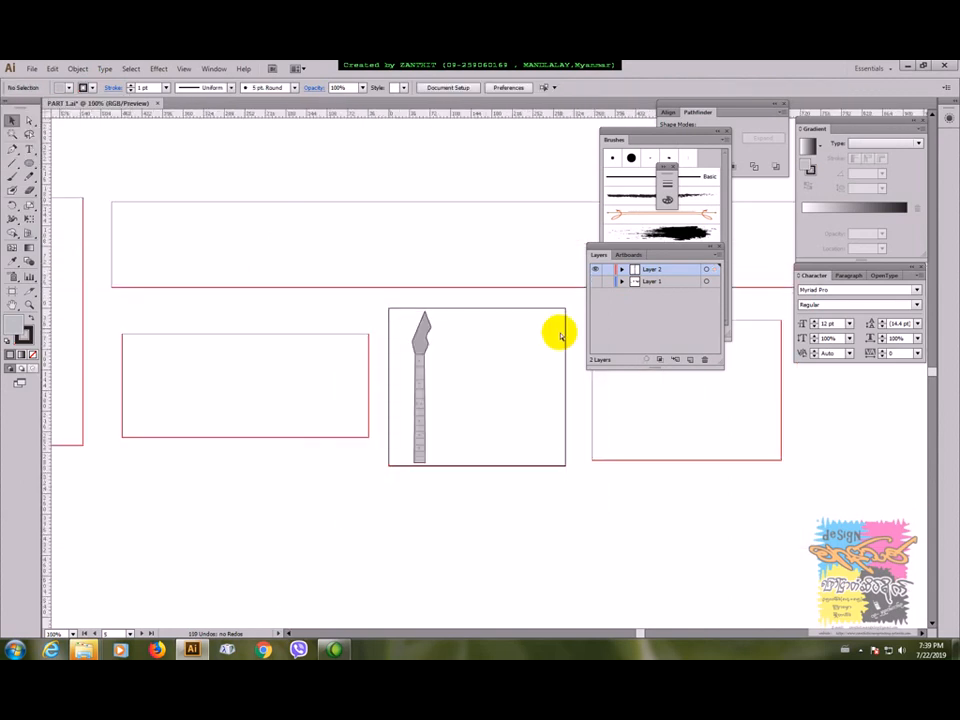
key(ctrl+minus)
click(595, 281)
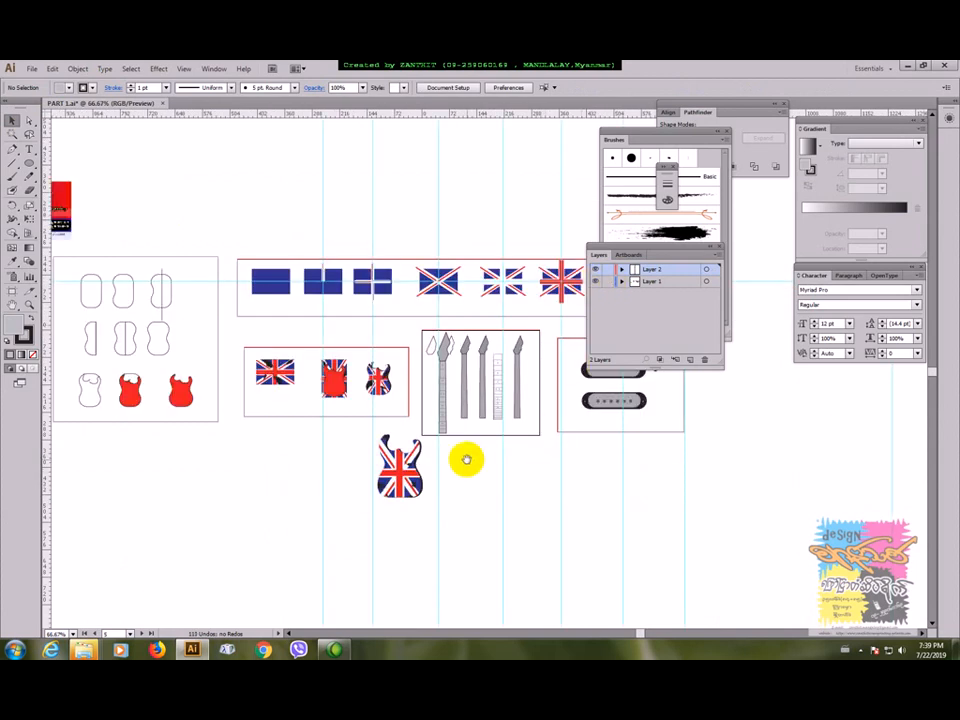
drag(193, 227, 550, 366)
drag(73, 318, 414, 219)
drag(237, 302, 421, 443)
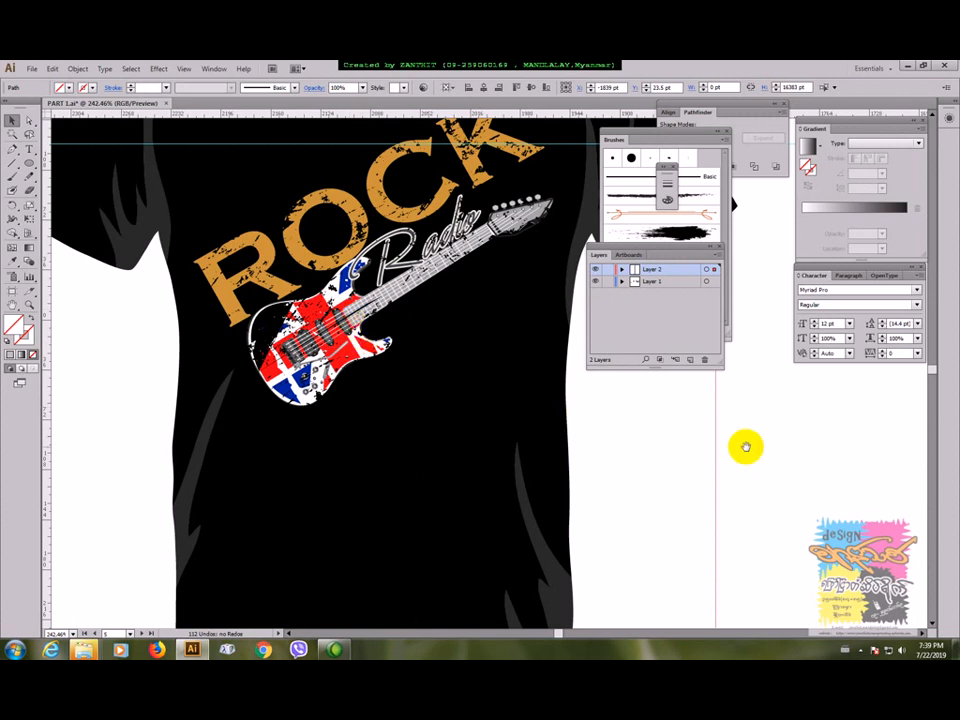
drag(750, 447, 330, 425)
drag(620, 462, 334, 416)
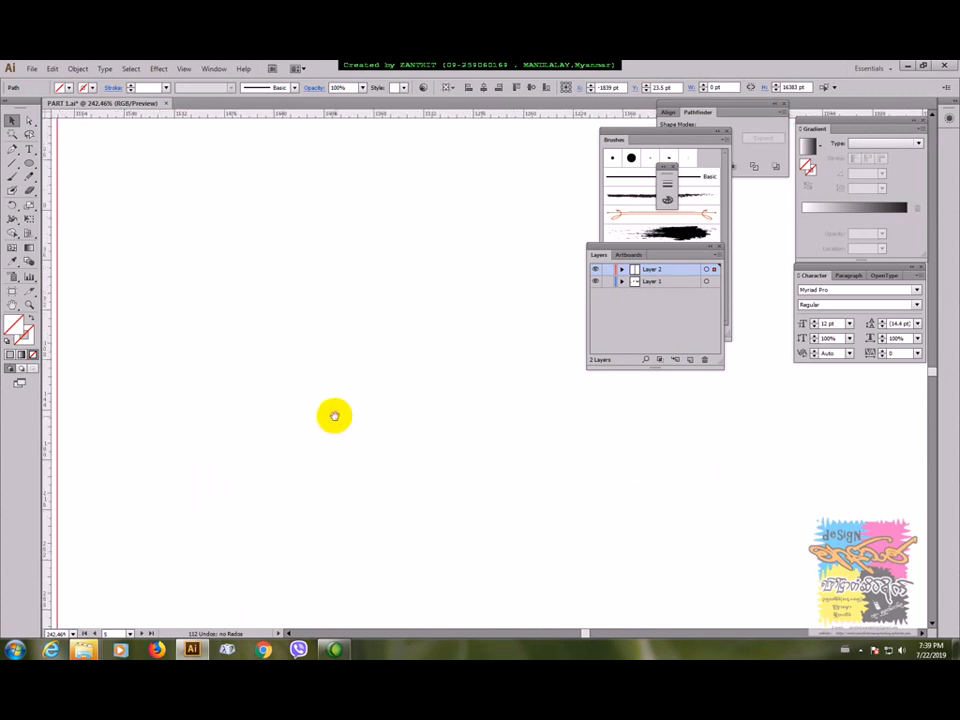
key(ctrl+minus)
key(ctrl+minus)
key(ctrl+minus)
key(ctrl+minus)
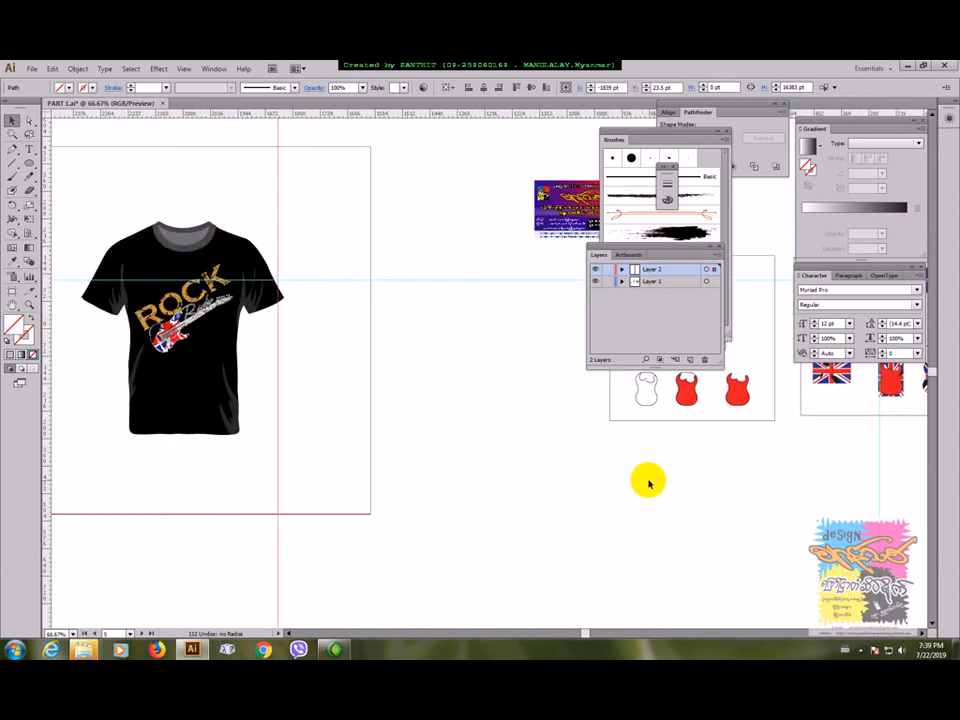
drag(600, 472, 322, 350)
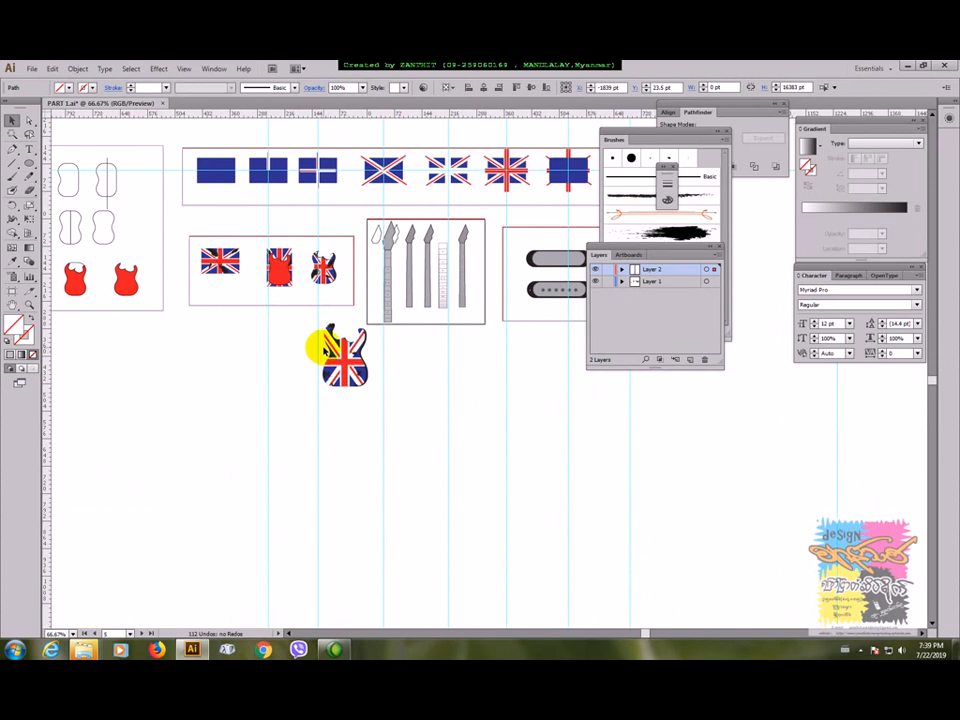
Move the Union Jack guitar body straight down into the empty area below the artboards, and toggle Layer 1's visibility off and on
drag(351, 368, 353, 527)
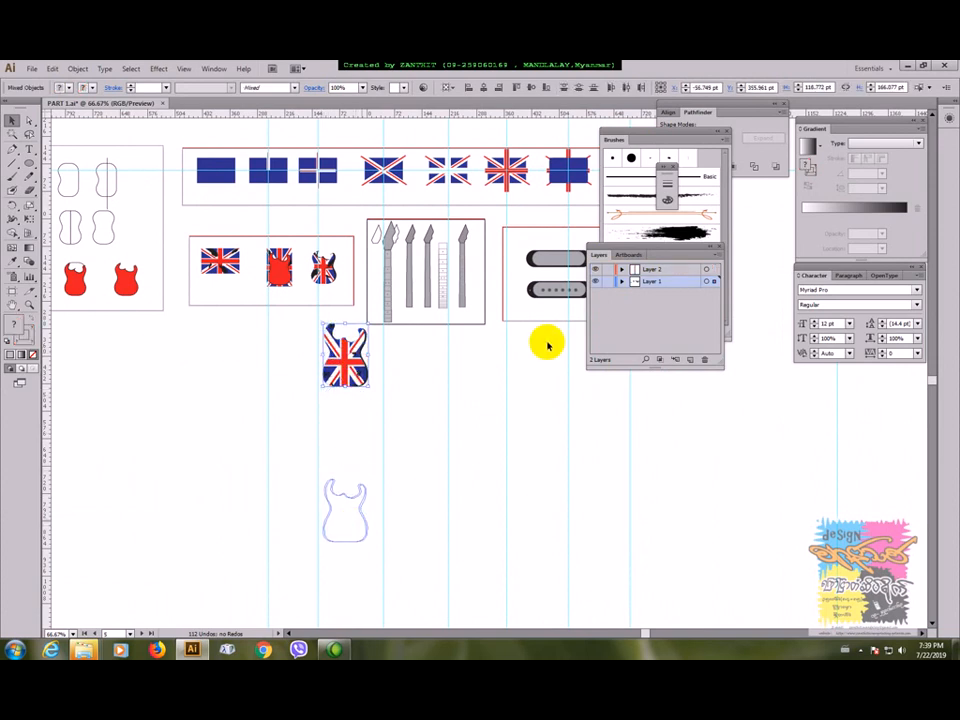
click(596, 282)
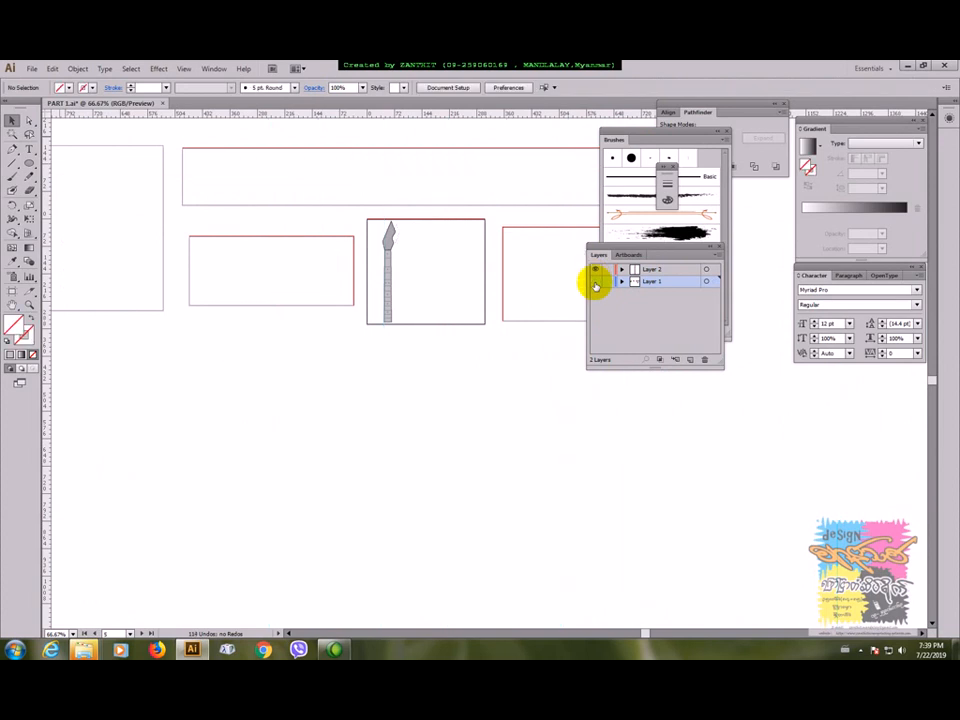
click(596, 282)
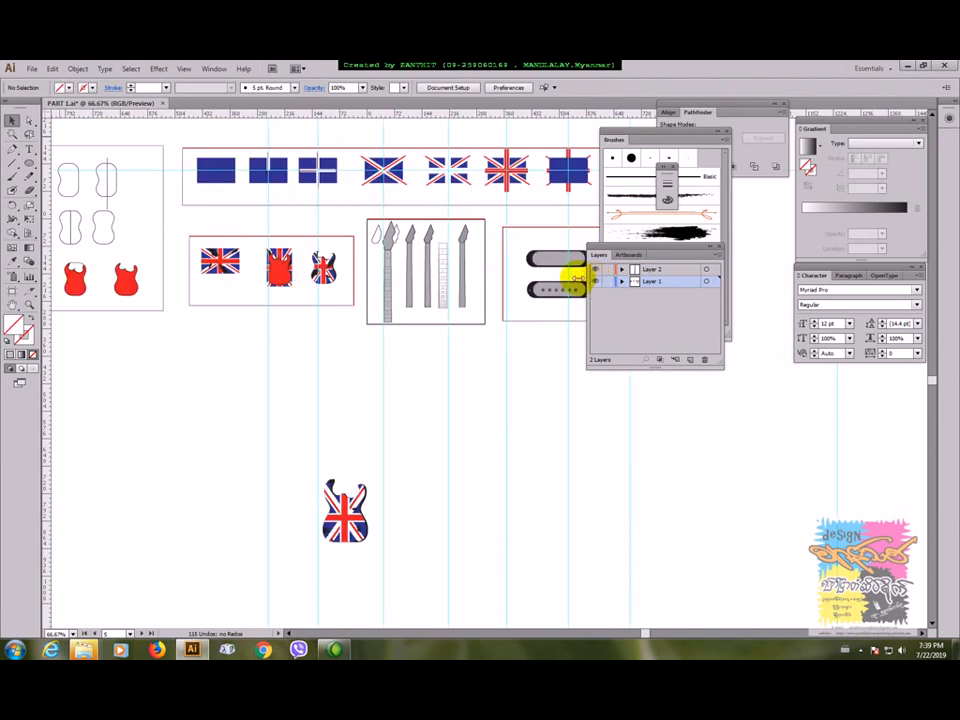
Try to move the headstock and gray neck down above the Union Jack guitar body, and undo the move
click(386, 238)
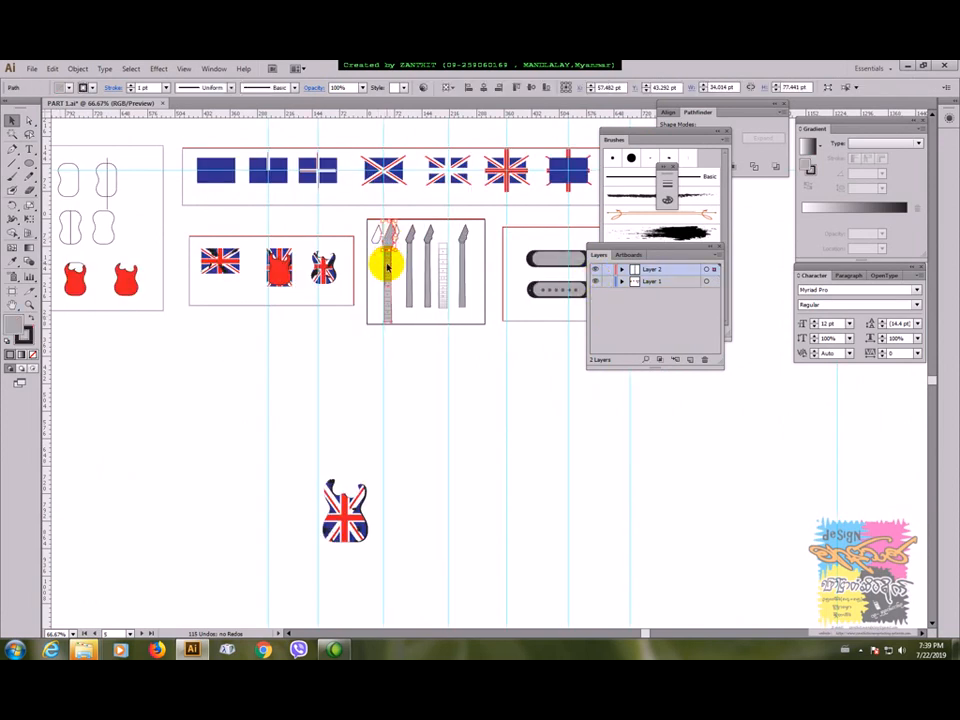
drag(386, 265, 344, 423)
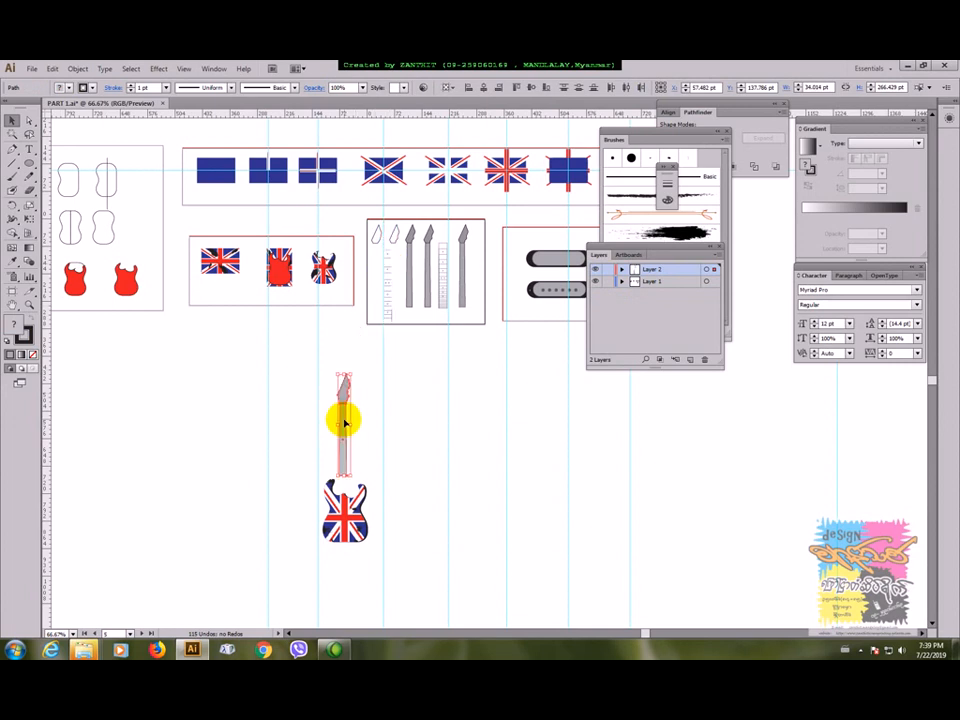
key(ctrl+z)
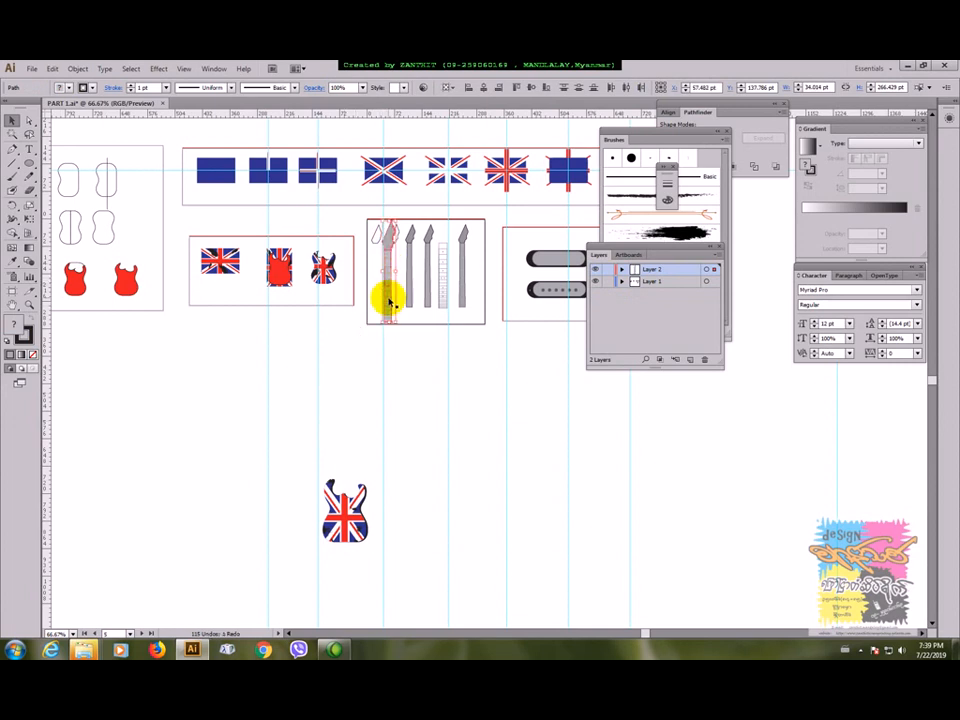
Try to select the neck parts together with the fretboard and move them toward the guitar body, undo the move, and deselect
shift+click(388, 298)
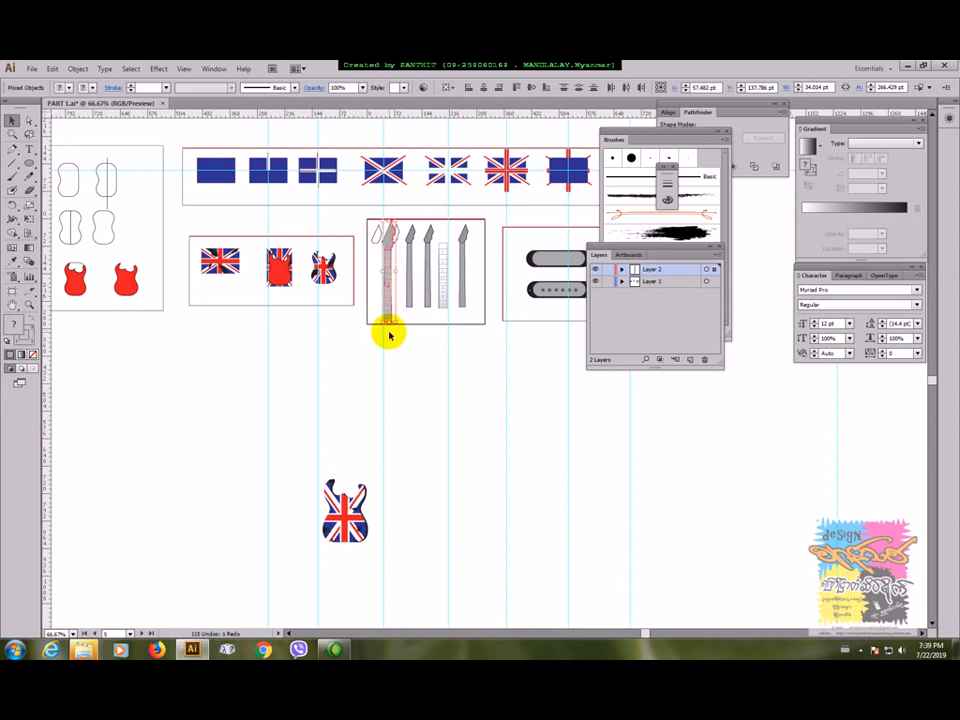
click(388, 311)
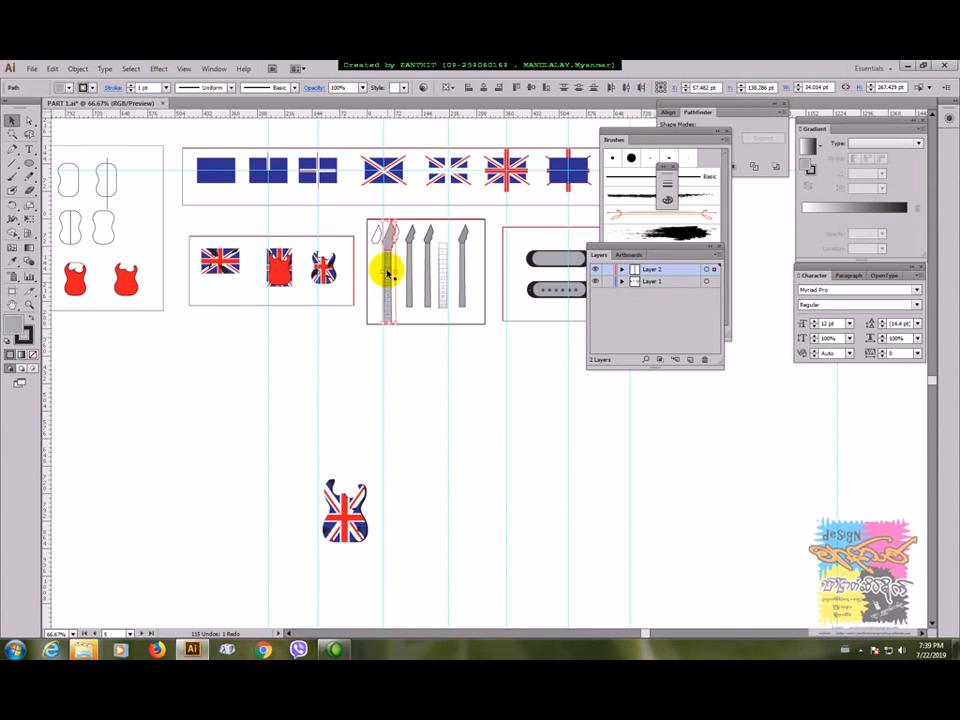
drag(389, 280, 343, 456)
key(ctrl+z)
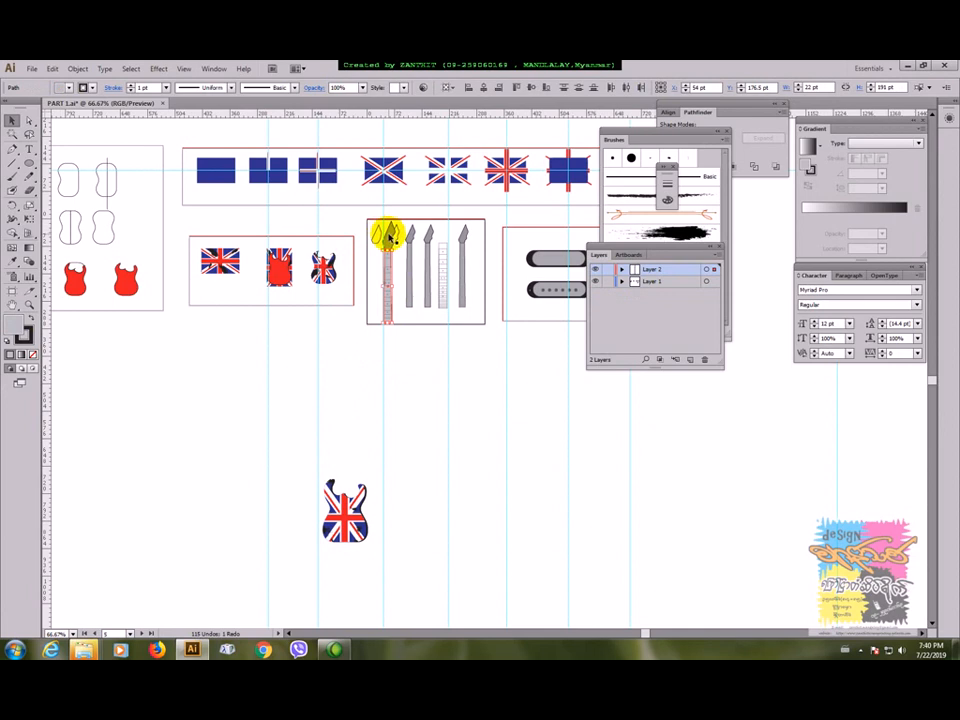
shift+click(389, 237)
click(376, 253)
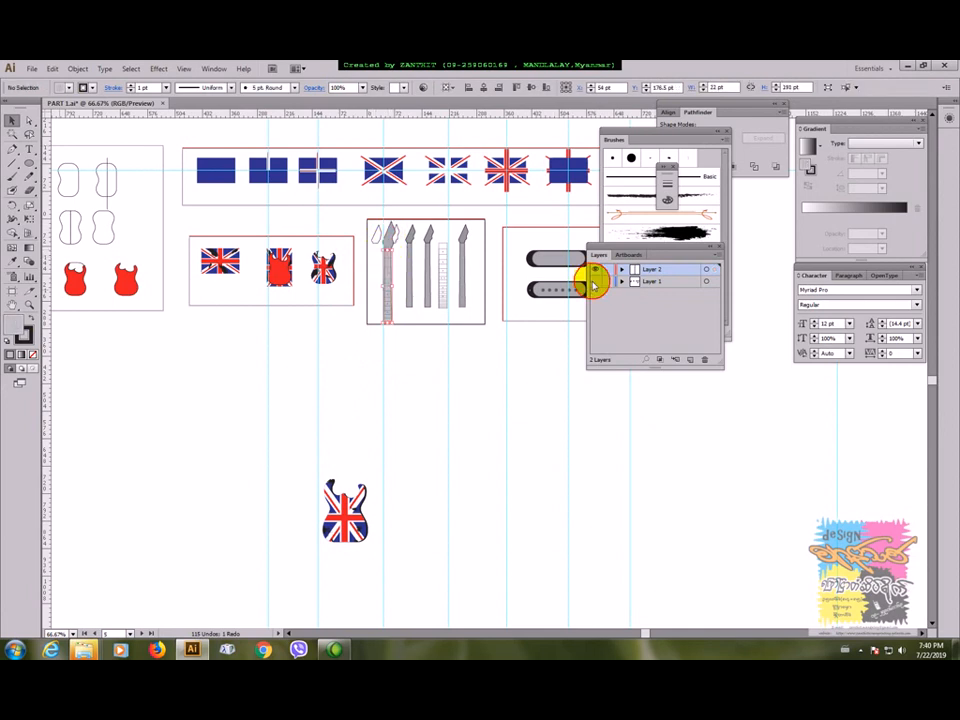
With Layer 1 hidden, group the headstock, neck and fretboard and move the group down onto the Union Jack guitar body, restoring the layer's visibility
click(595, 282)
drag(371, 224, 415, 328)
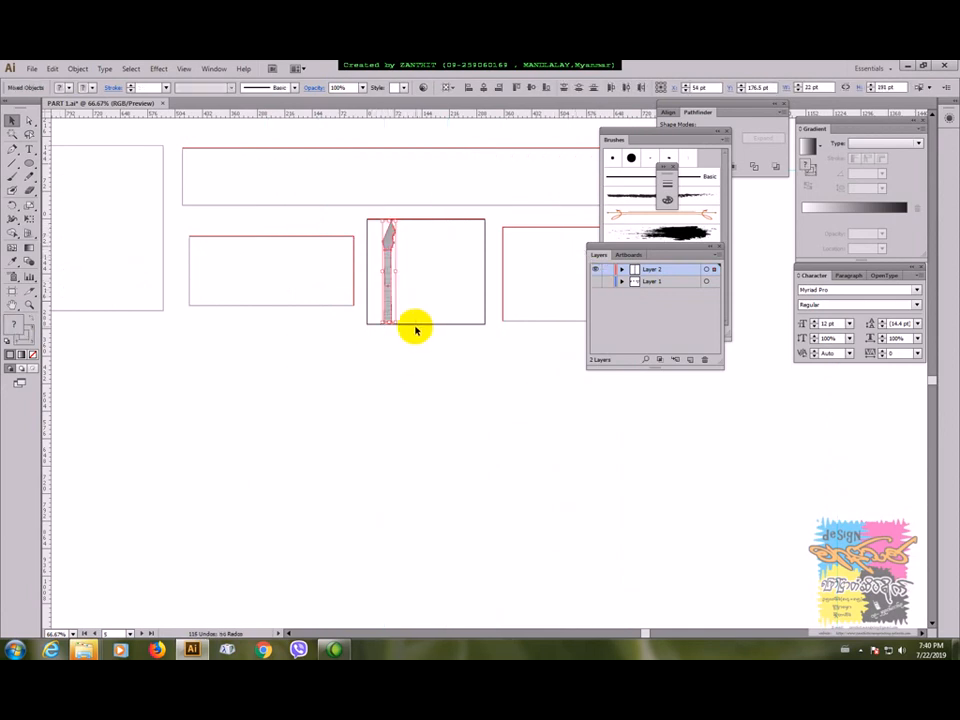
key(ctrl+g)
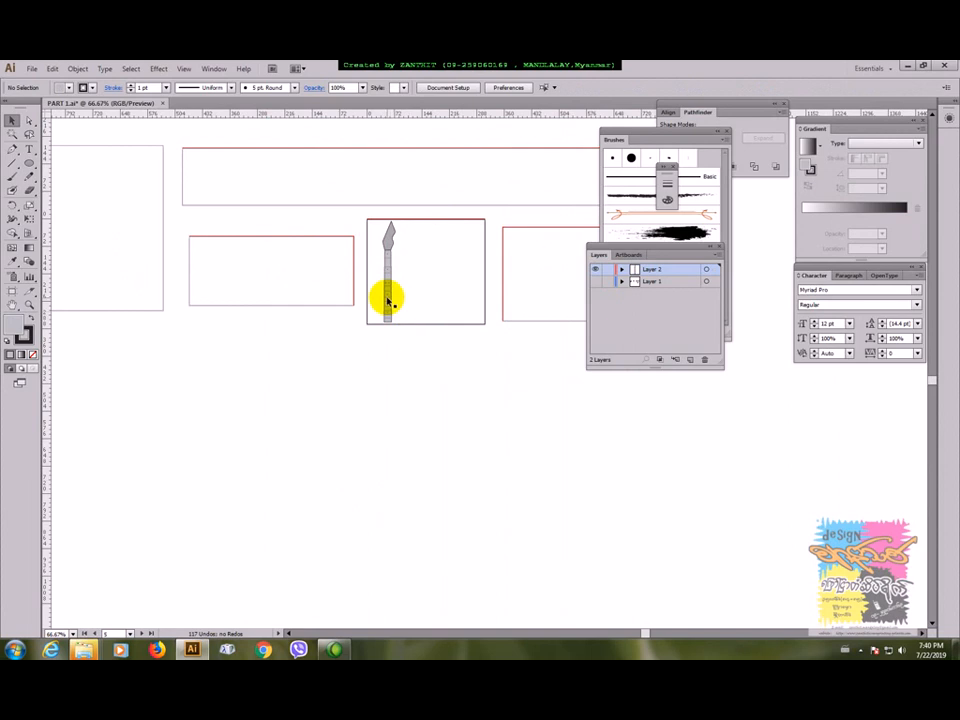
drag(388, 298, 347, 464)
click(594, 281)
click(403, 472)
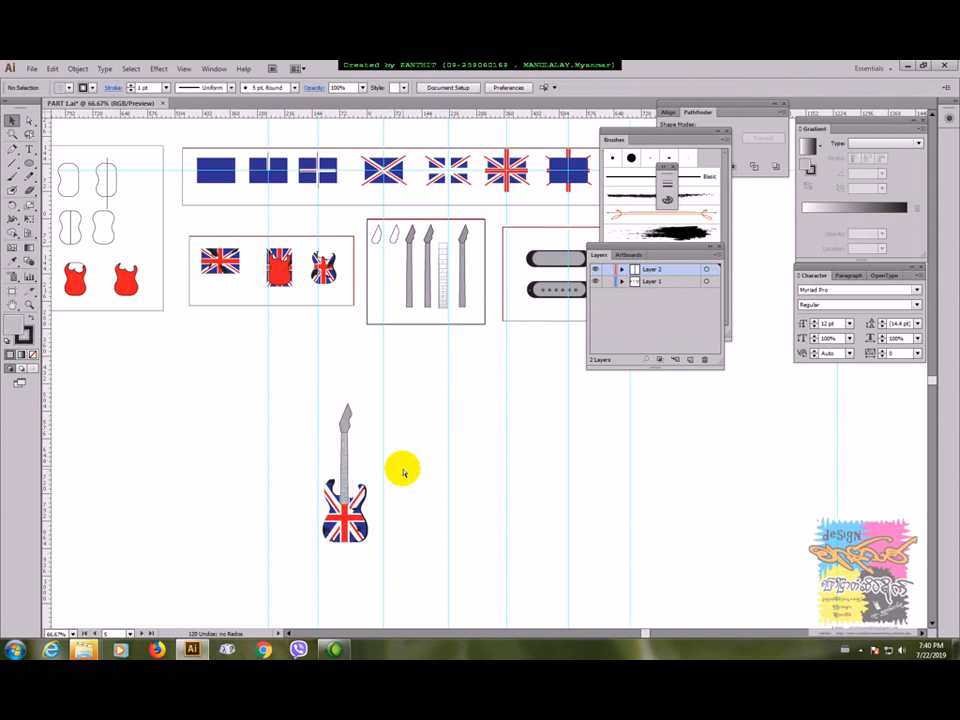
Examine the assembled guitar up close, followed by the two pickup shapes on the artboard beside the necks
key(ctrl+plus)
key(ctrl+plus)
drag(294, 521, 451, 311)
key(ctrl+plus)
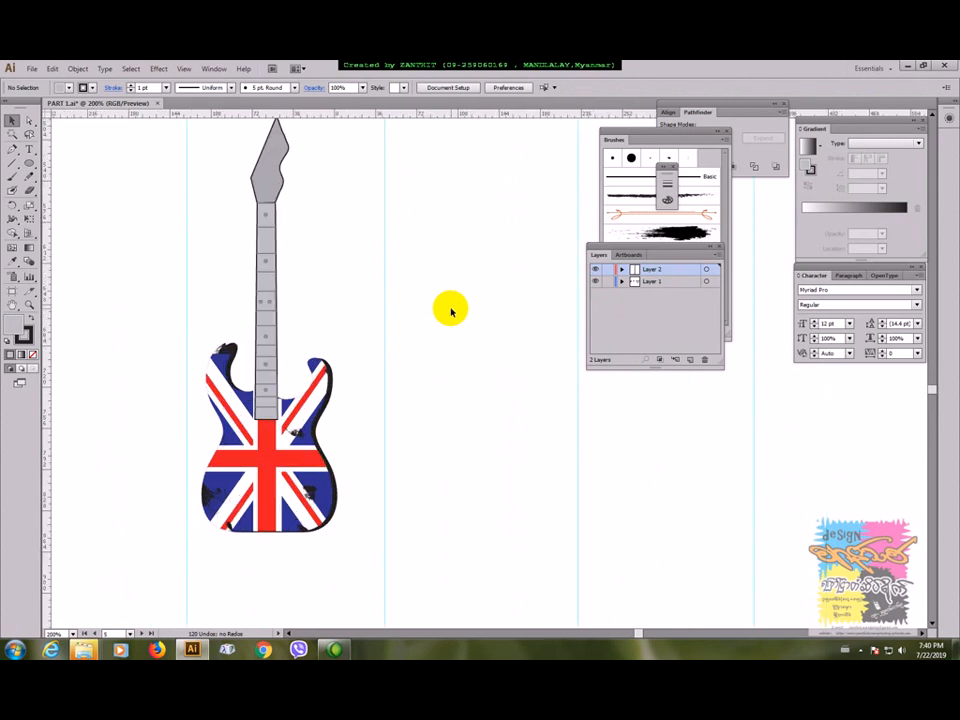
key(ctrl+minus)
key(ctrl+minus)
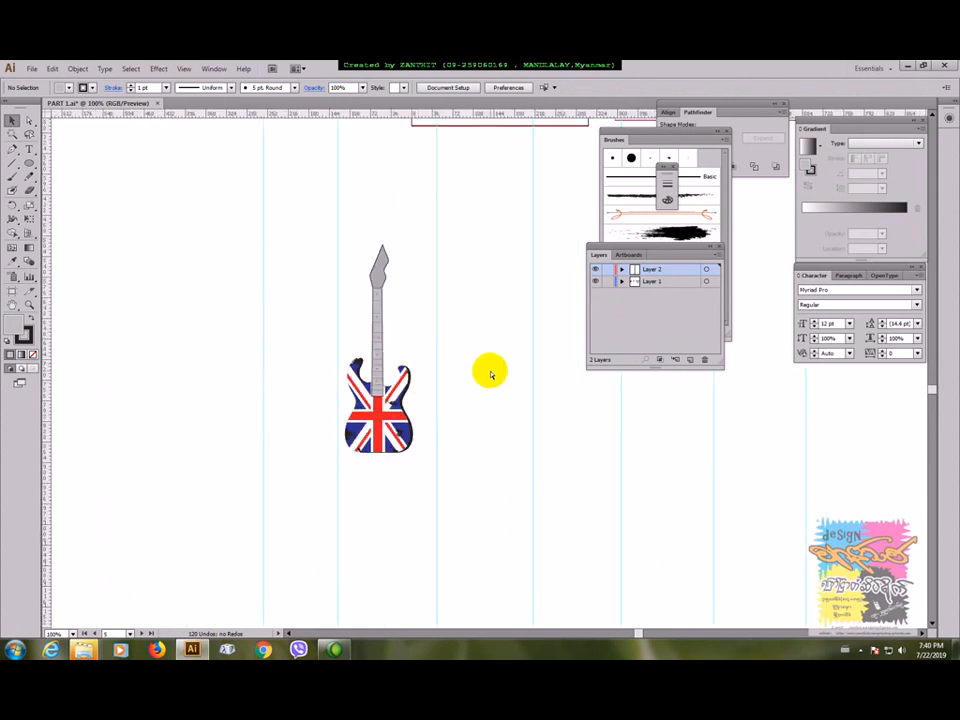
drag(529, 204, 344, 360)
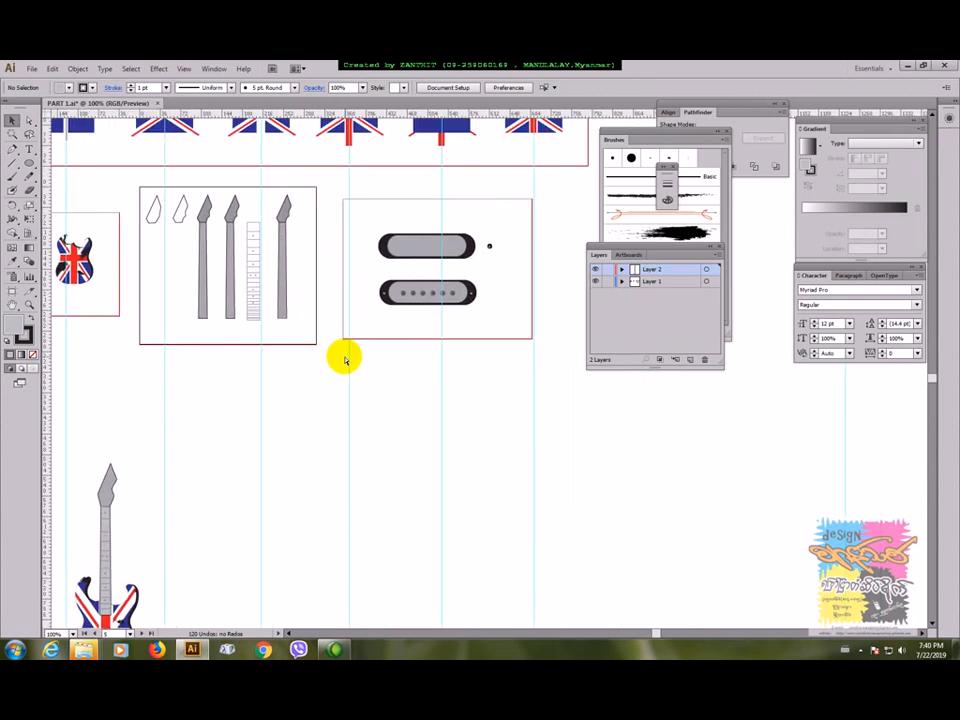
key(ctrl+plus)
key(ctrl+plus)
drag(396, 279, 392, 386)
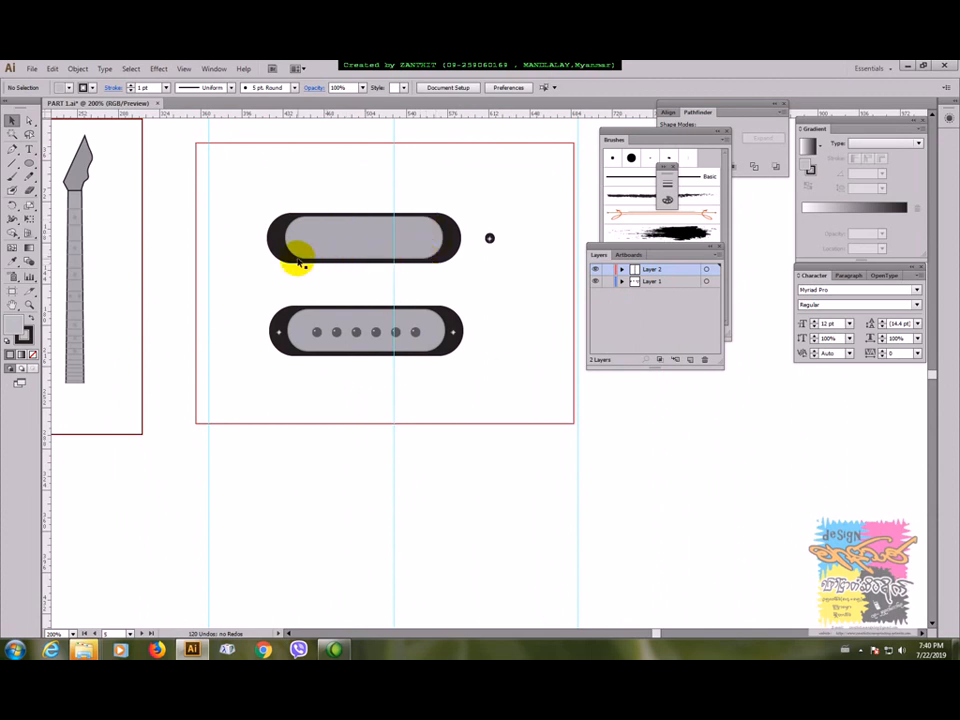
Draw a rounded rectangle with fully rounded ends, about 207 × 53 pt, in the empty area below the pickup artboard
drag(409, 504, 429, 433)
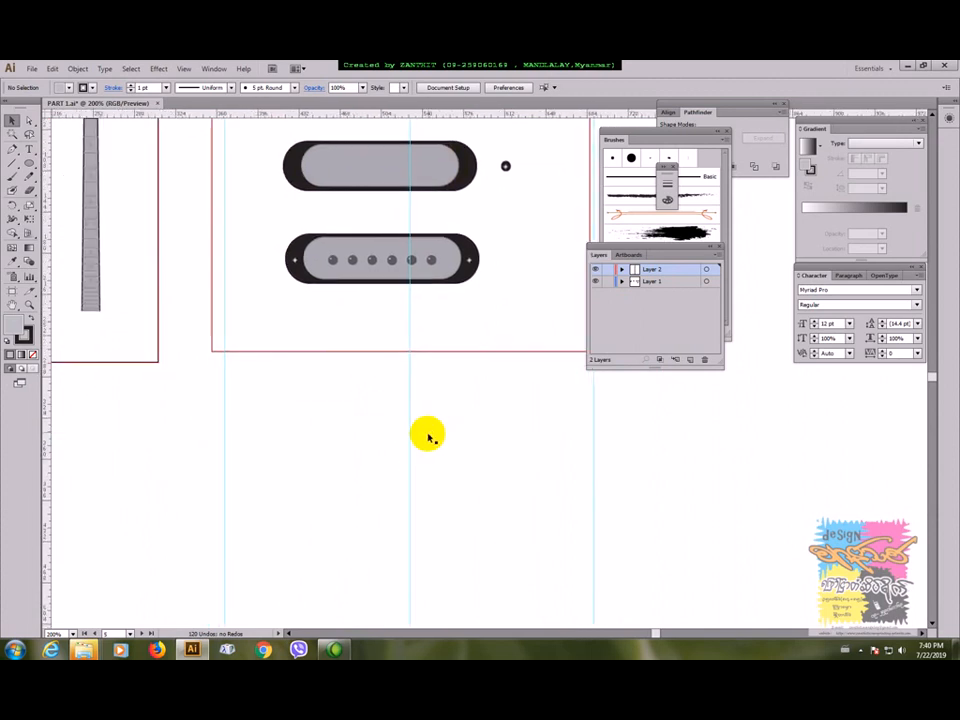
click(28, 162)
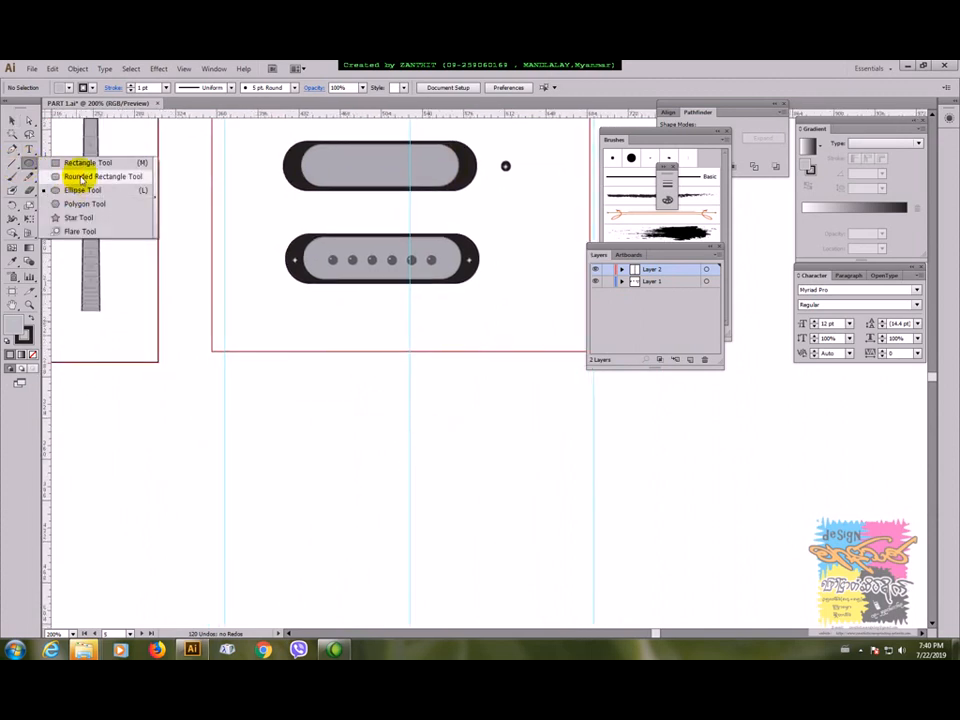
click(82, 177)
drag(268, 420, 502, 478)
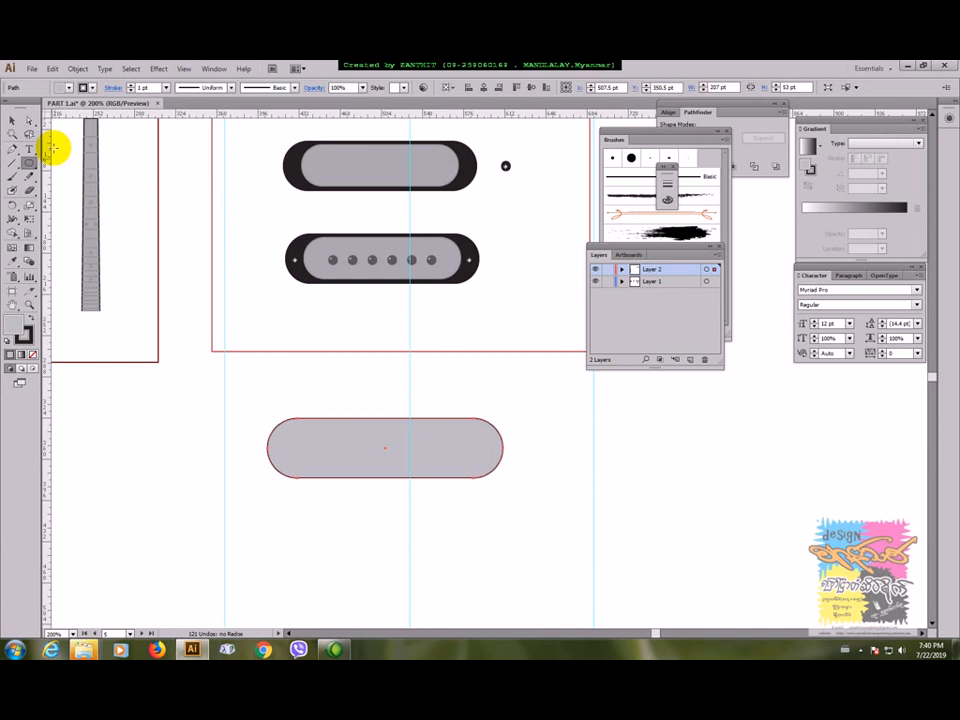
Fill the new rounded rectangle with black and deselect it
click(66, 87)
click(31, 106)
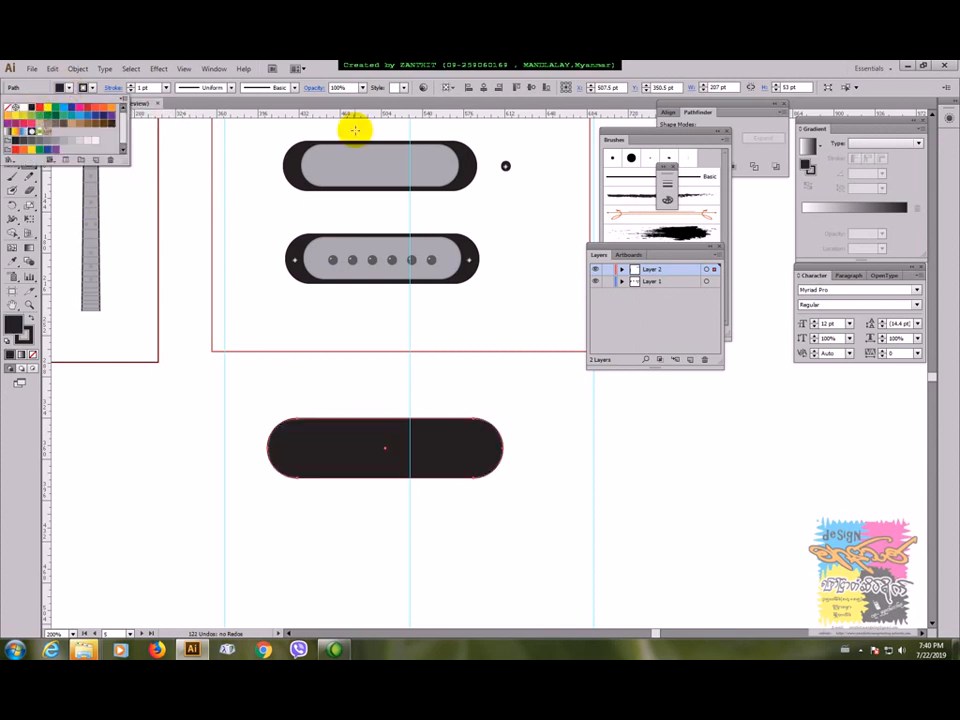
click(497, 70)
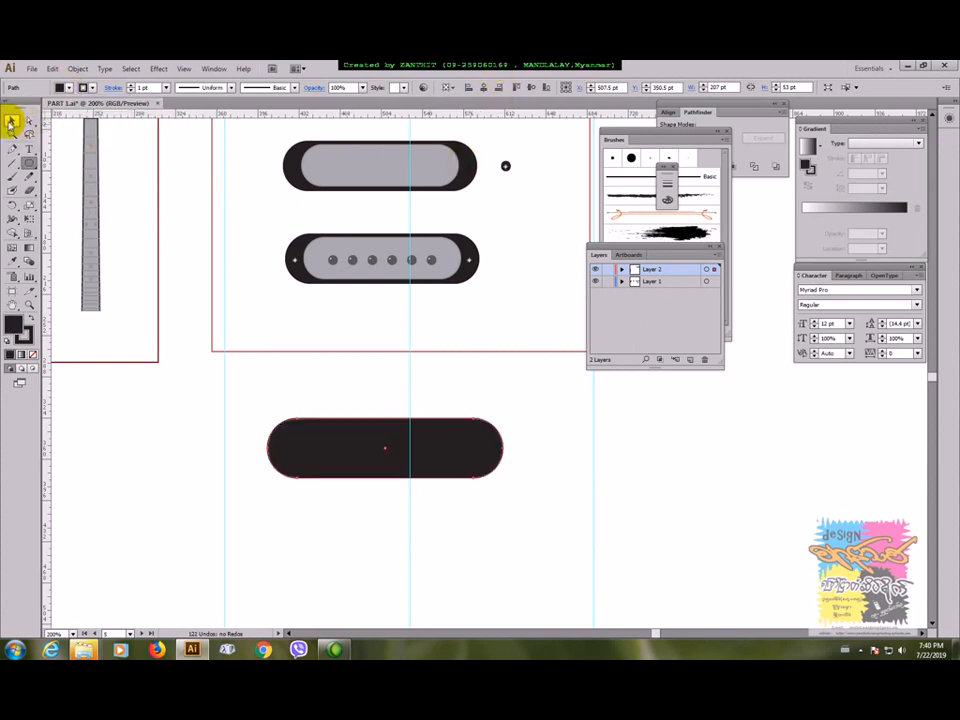
click(12, 121)
click(575, 487)
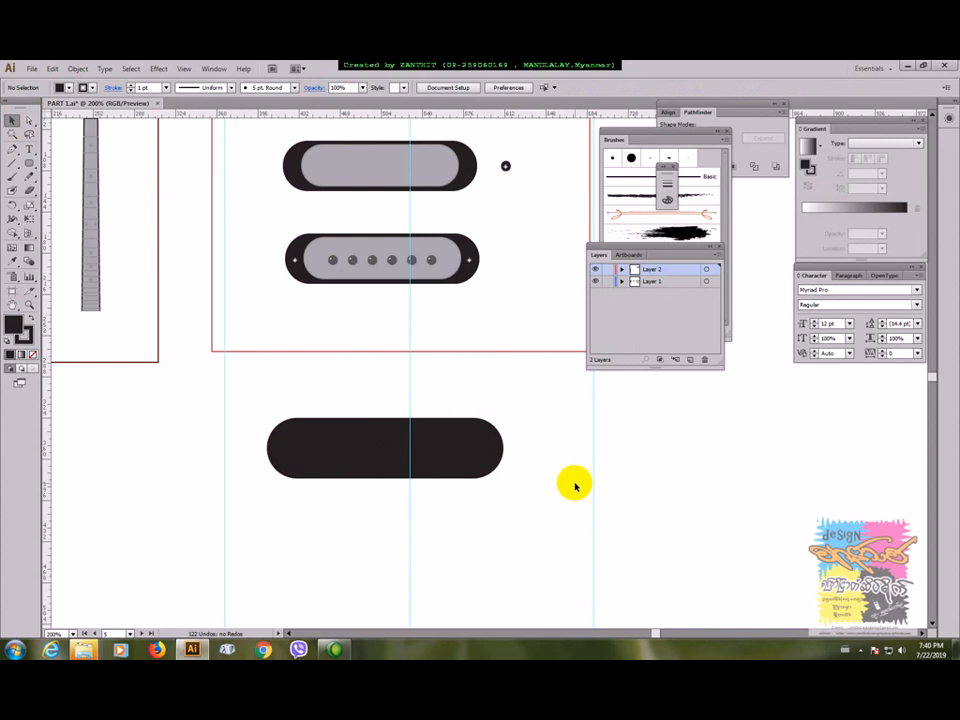
click(468, 455)
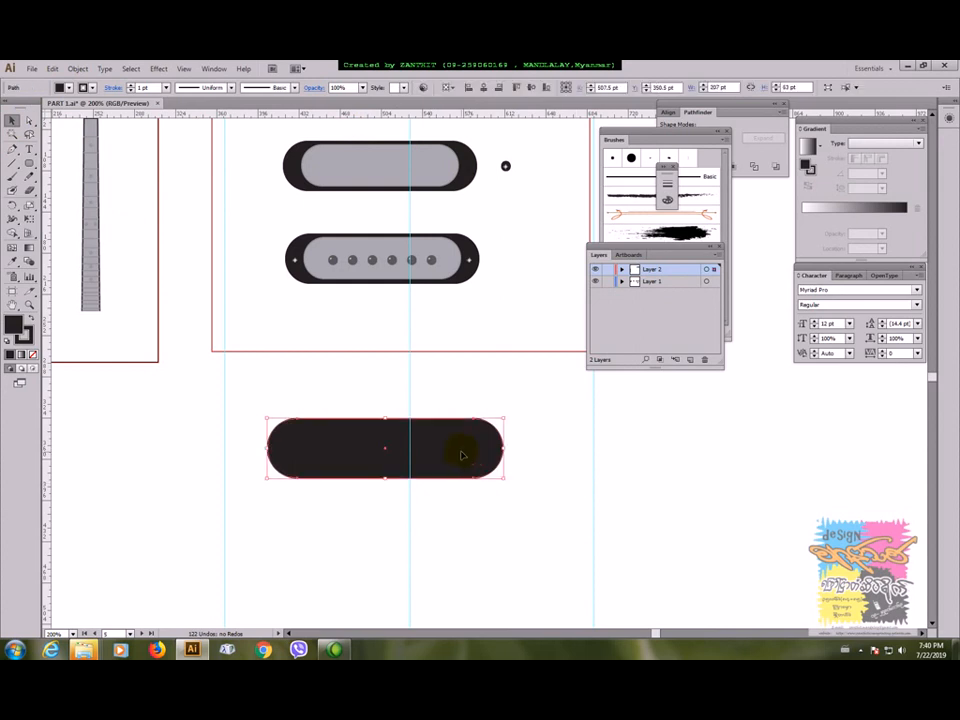
click(159, 68)
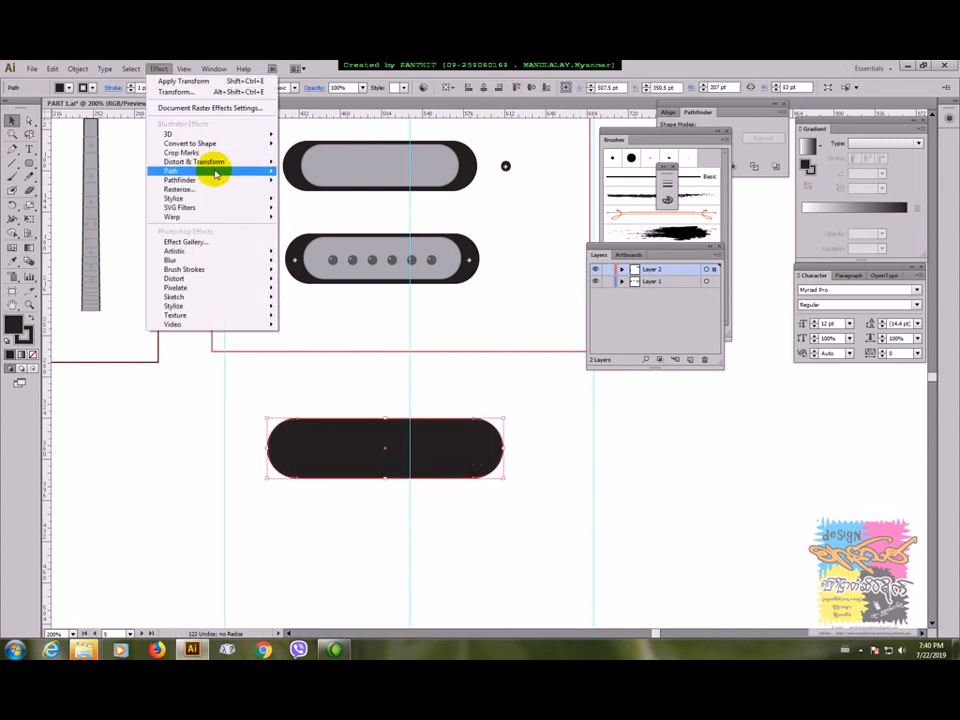
mouse_move(220, 166)
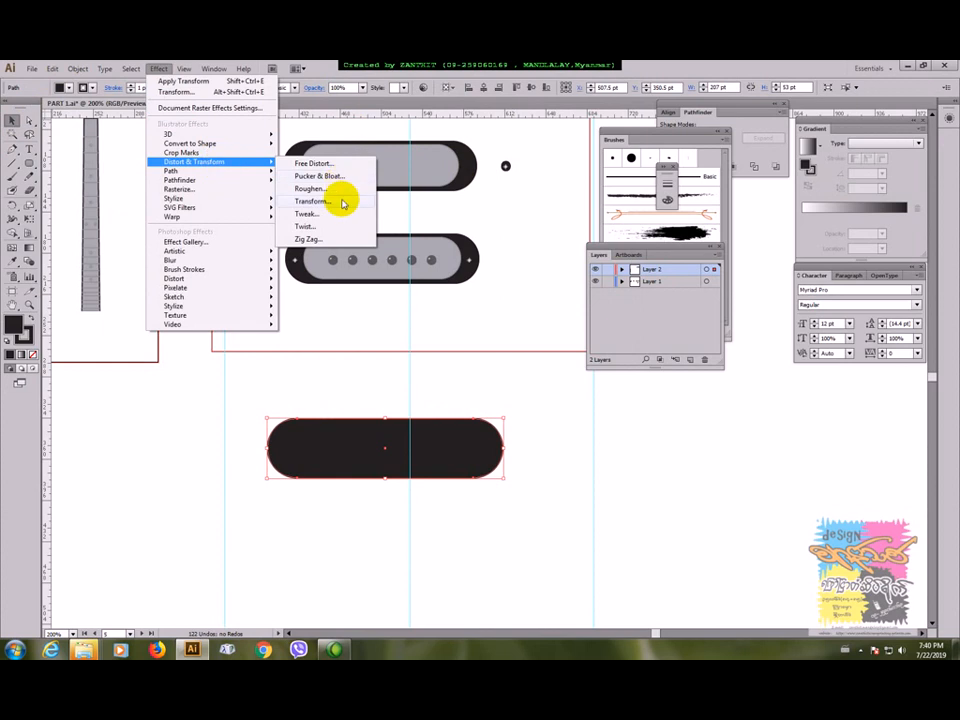
click(339, 200)
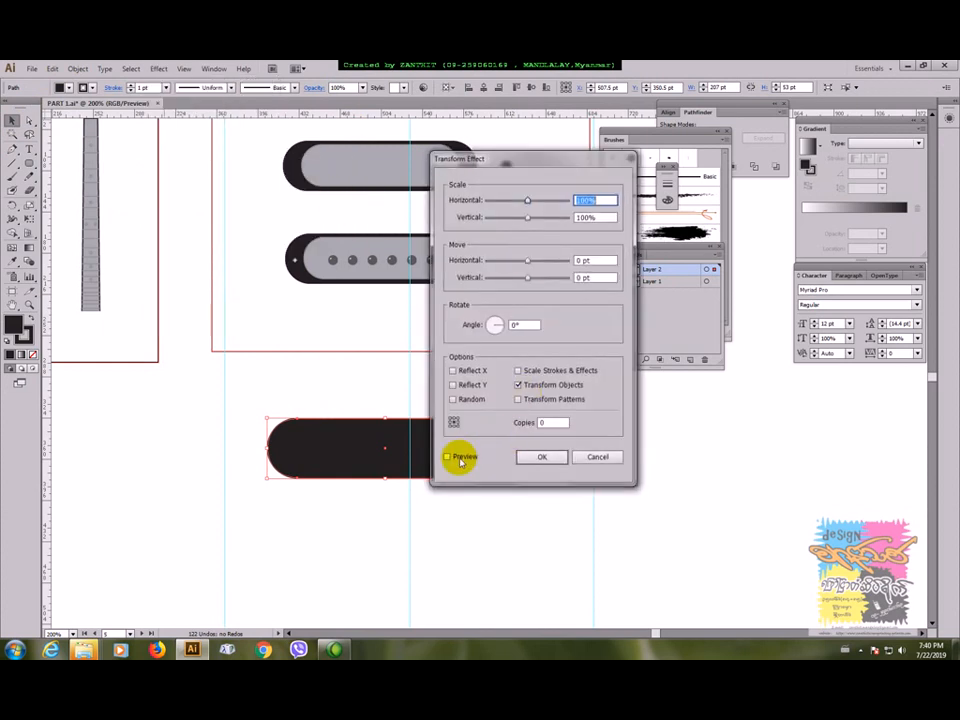
click(447, 457)
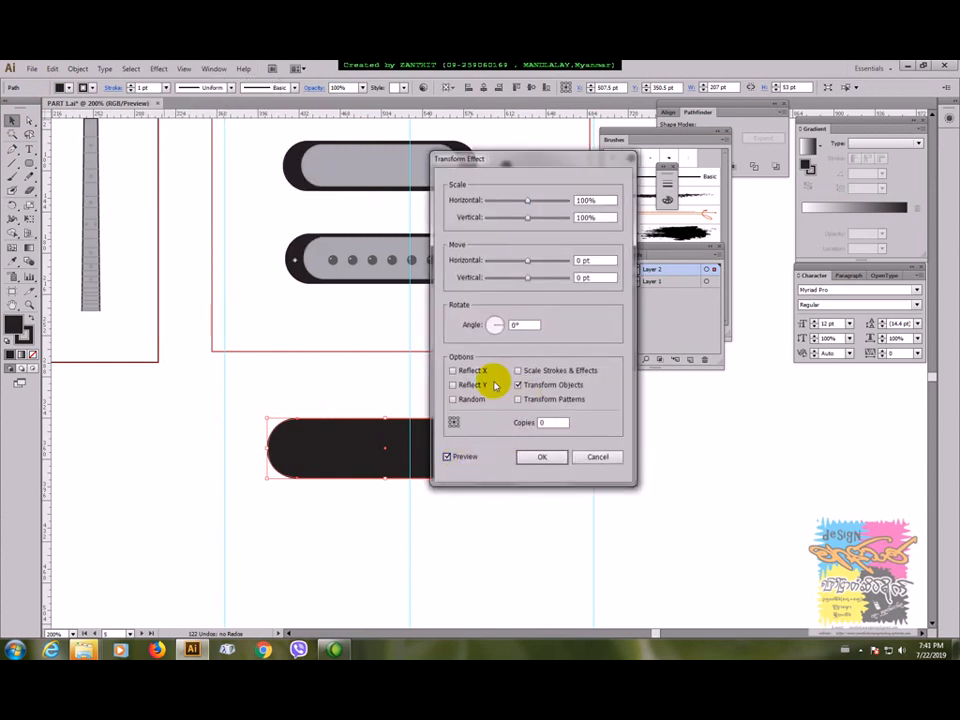
drag(497, 163, 600, 138)
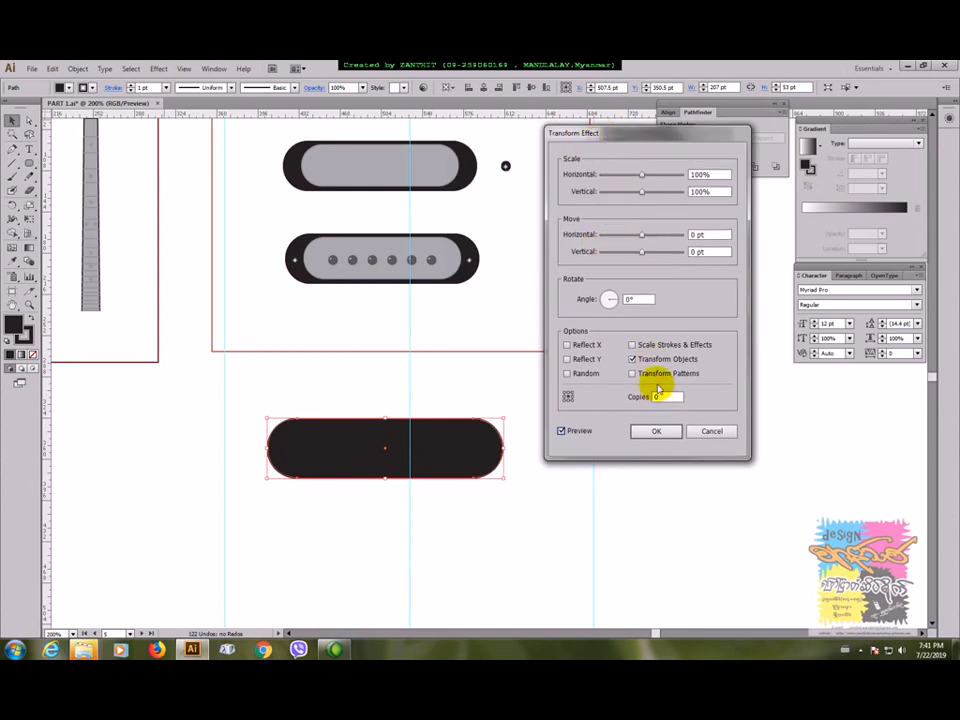
double_click(655, 396)
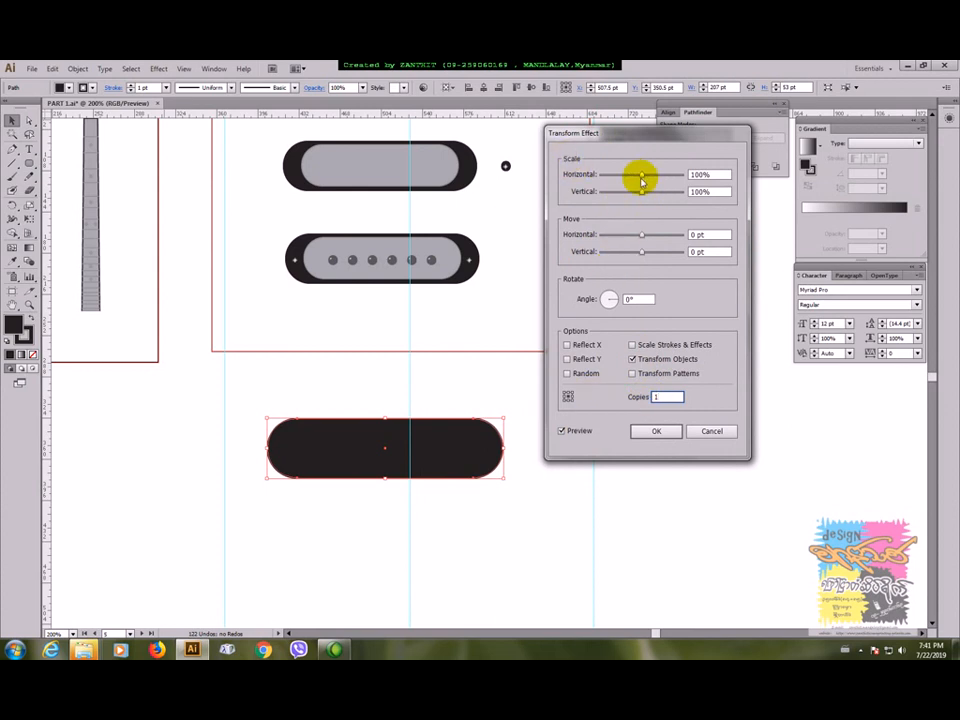
key(Tab)
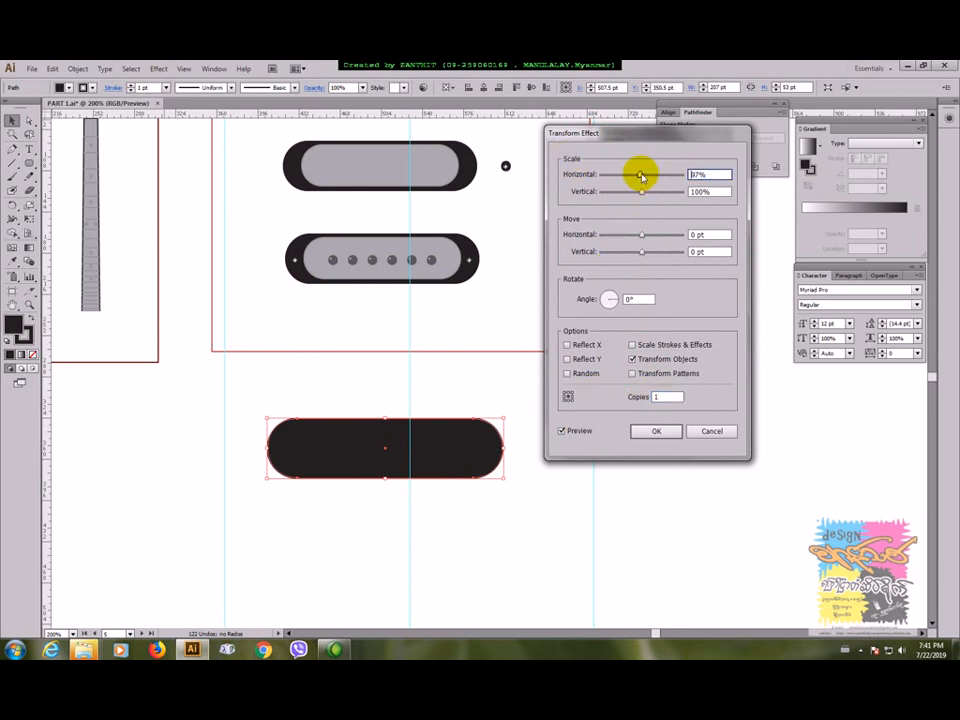
mouse_move(640, 176)
mouse_down()
mouse_move(621, 221)
mouse_move(639, 180)
mouse_move(628, 180)
mouse_up()
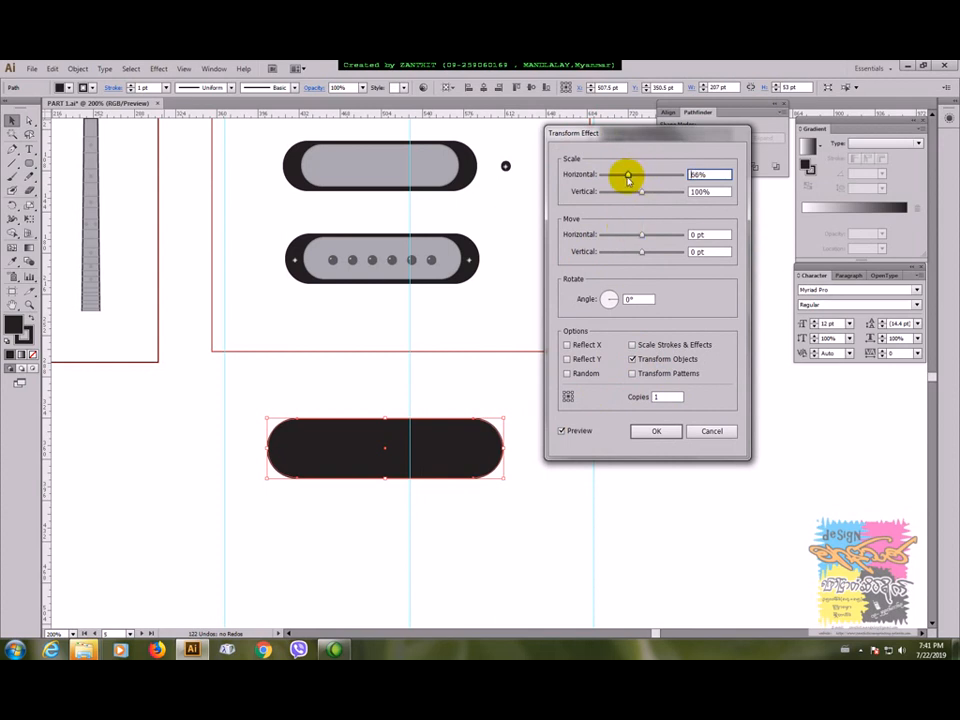
click(563, 432)
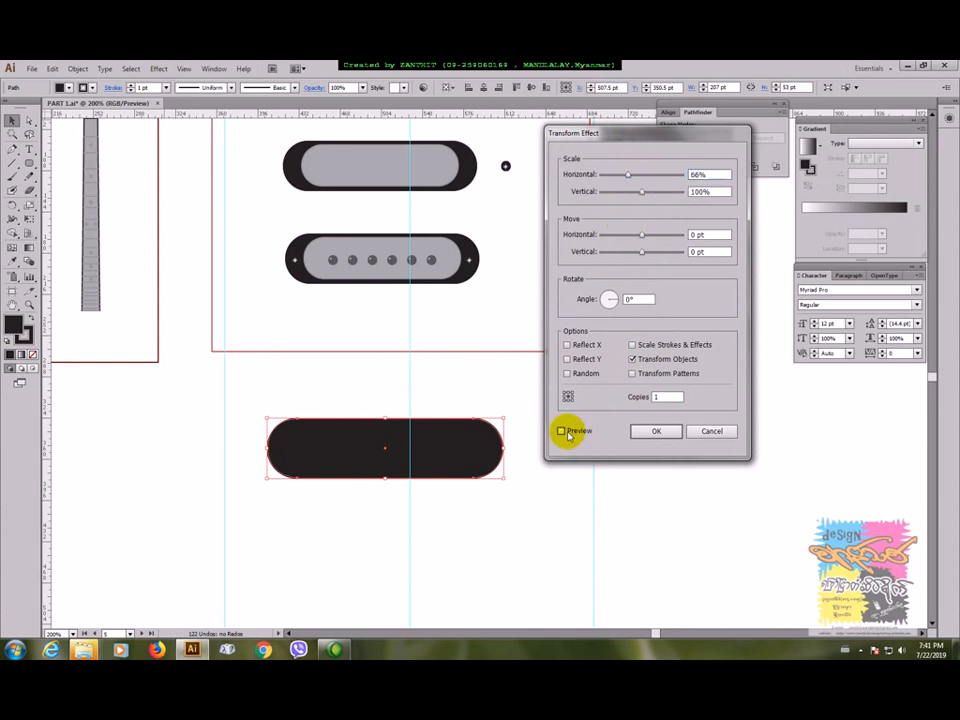
click(564, 432)
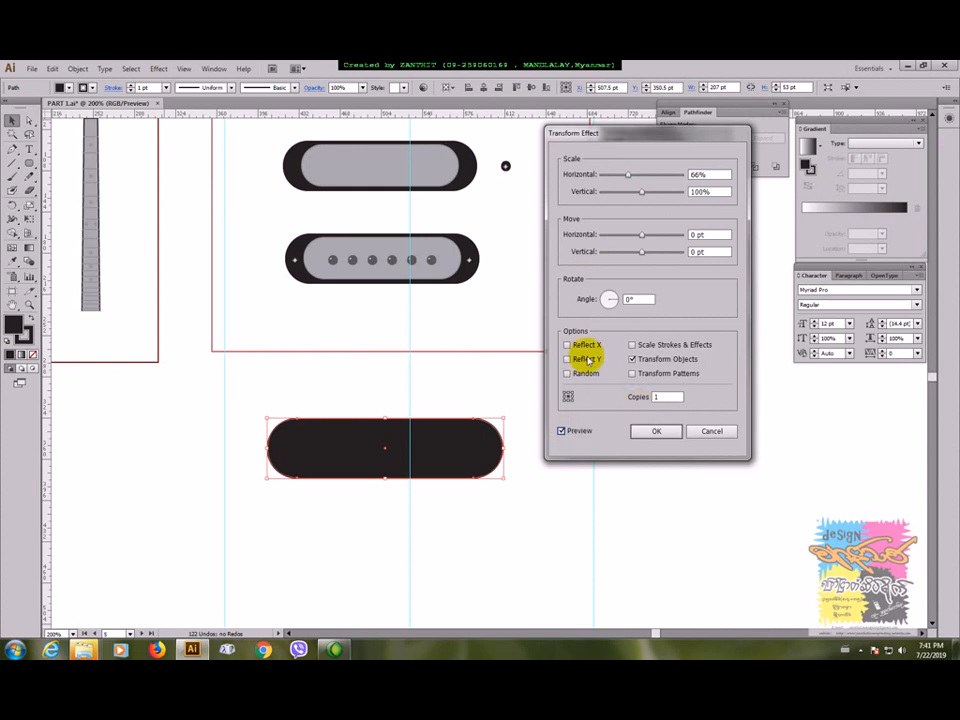
click(697, 432)
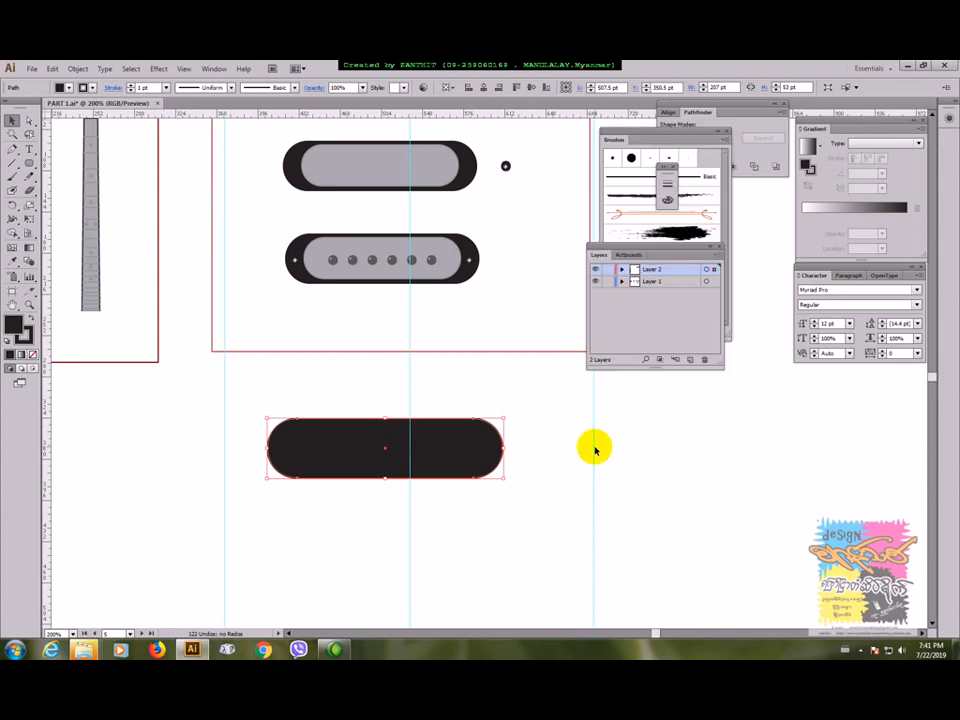
Set the rounded rectangle's fill to none, keeping only its outline
click(62, 88)
click(12, 105)
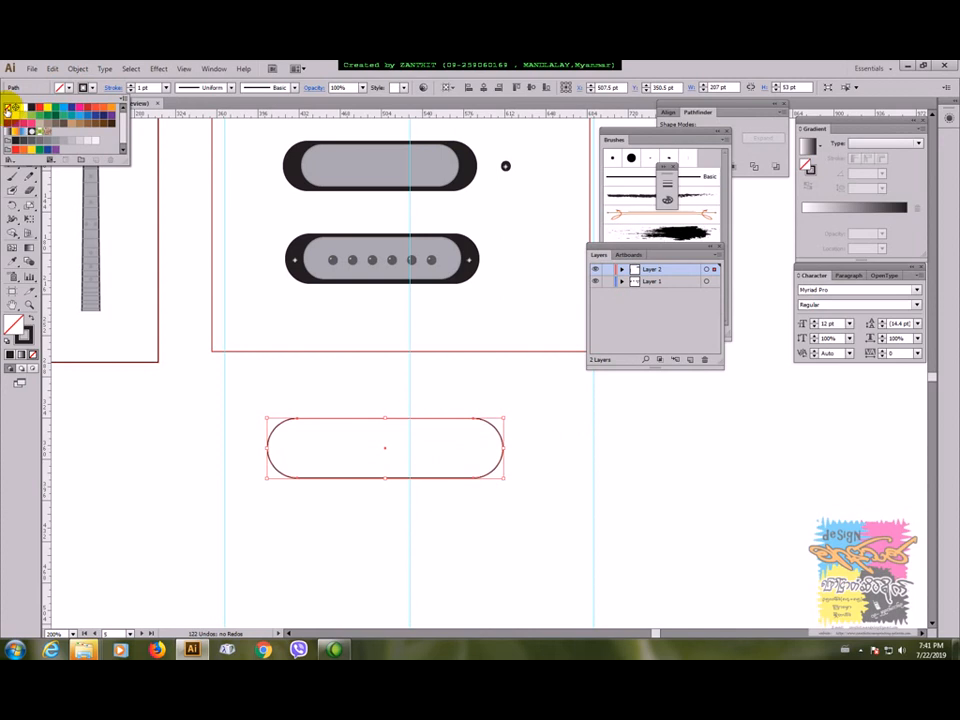
click(152, 67)
Apply a Transform effect to the rounded rectangle with 1 copy, scaled 74% horizontally and 81% vertically
click(158, 68)
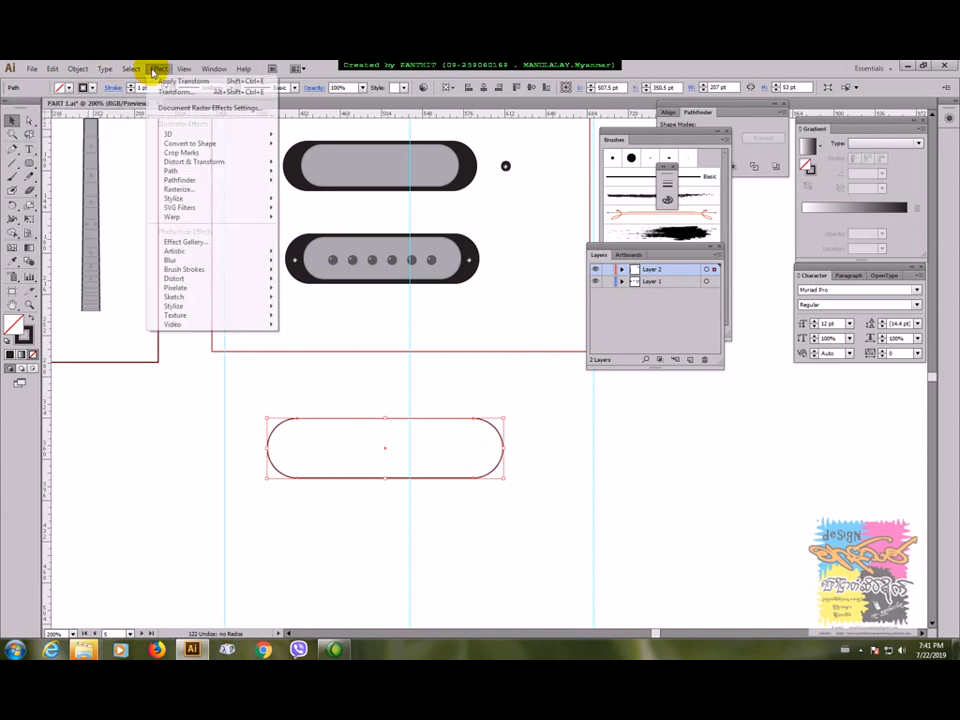
mouse_move(214, 161)
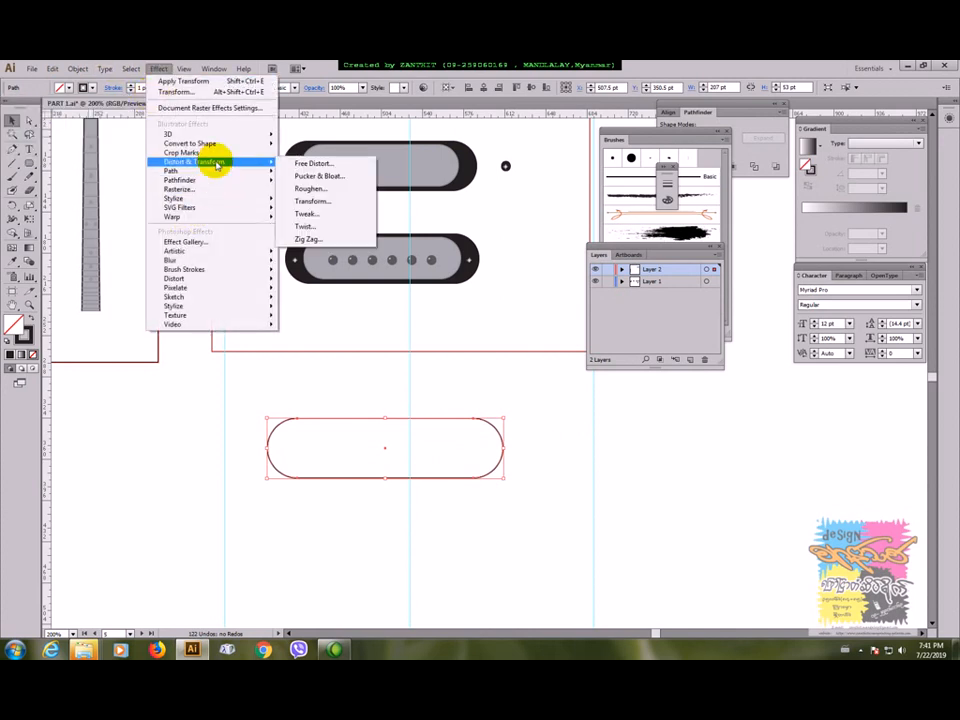
click(333, 203)
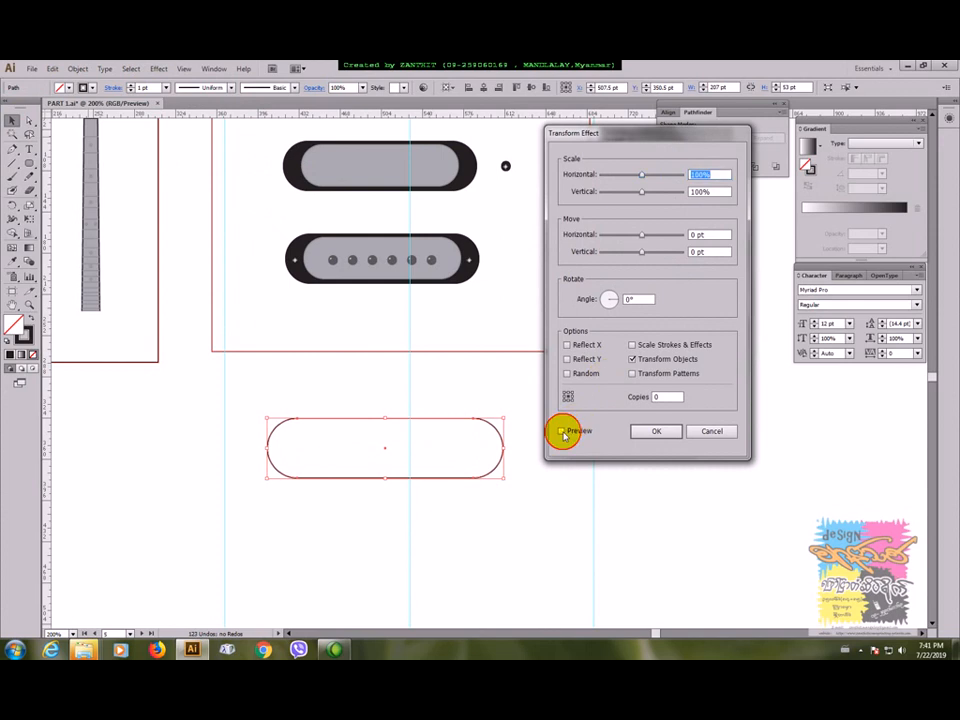
click(563, 430)
double_click(655, 397)
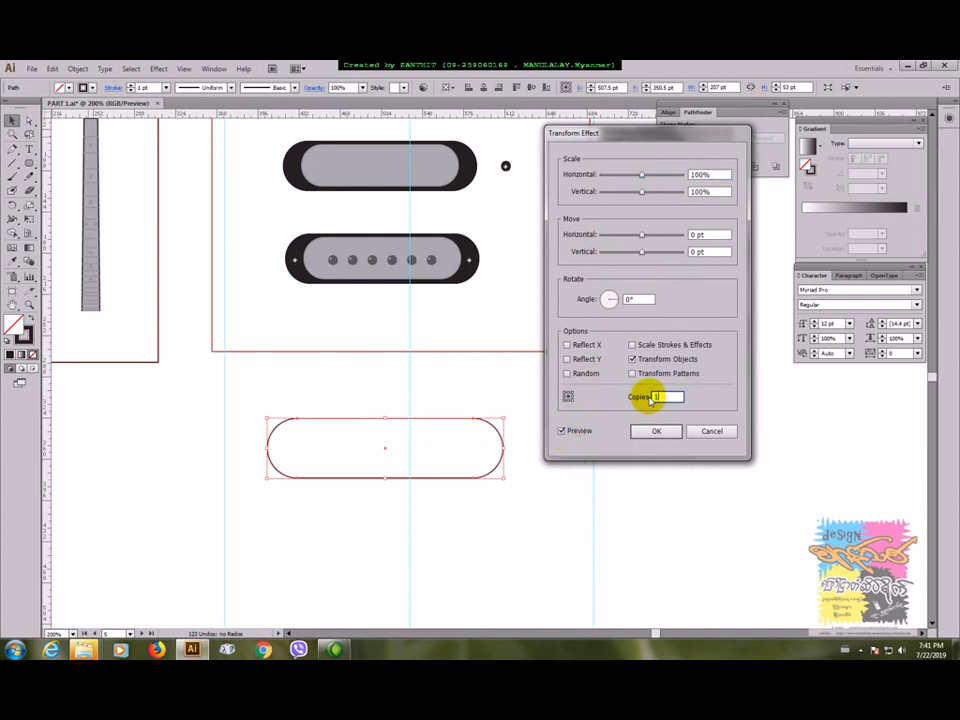
drag(641, 175, 632, 174)
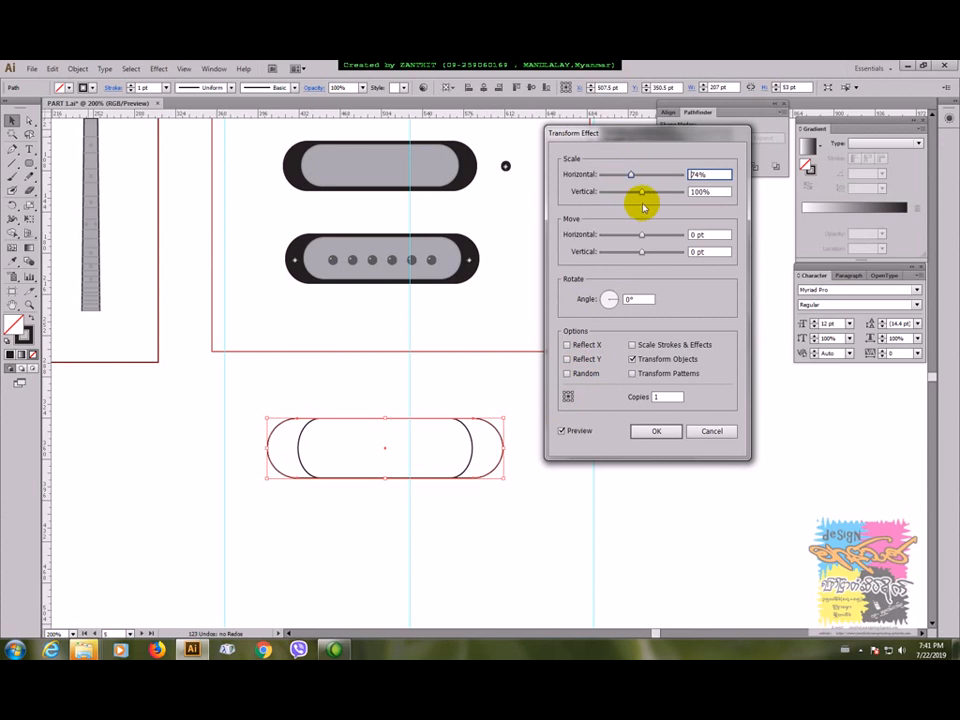
click(641, 192)
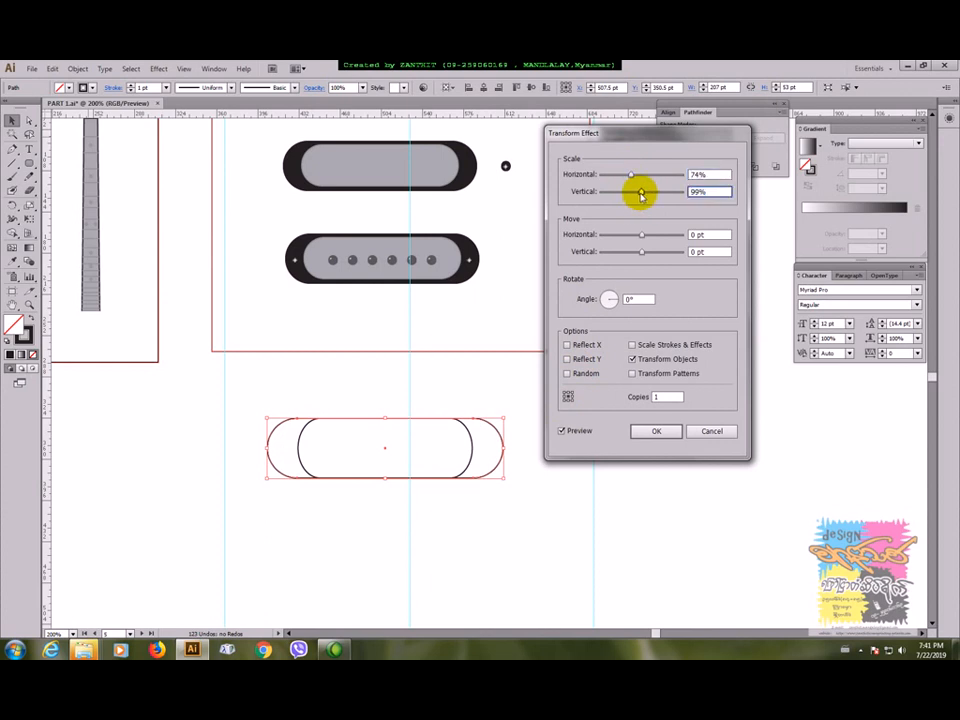
click(639, 192)
drag(638, 195, 634, 196)
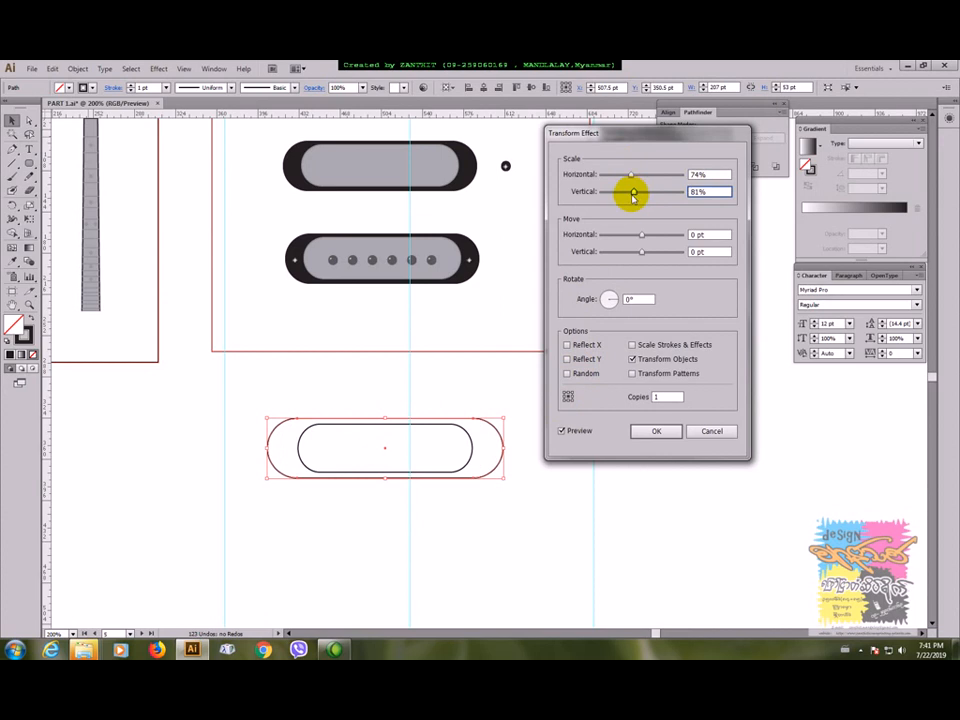
click(640, 433)
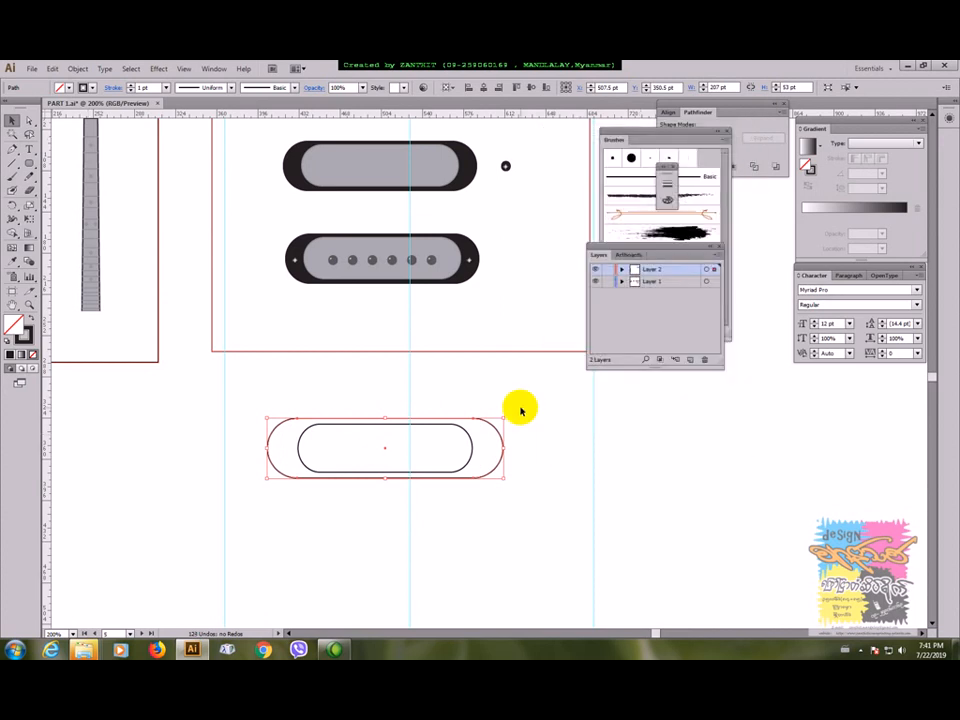
Expand the appearance of the transformed rounded rectangle and ungroup the result into separate outer and inner shapes
click(75, 71)
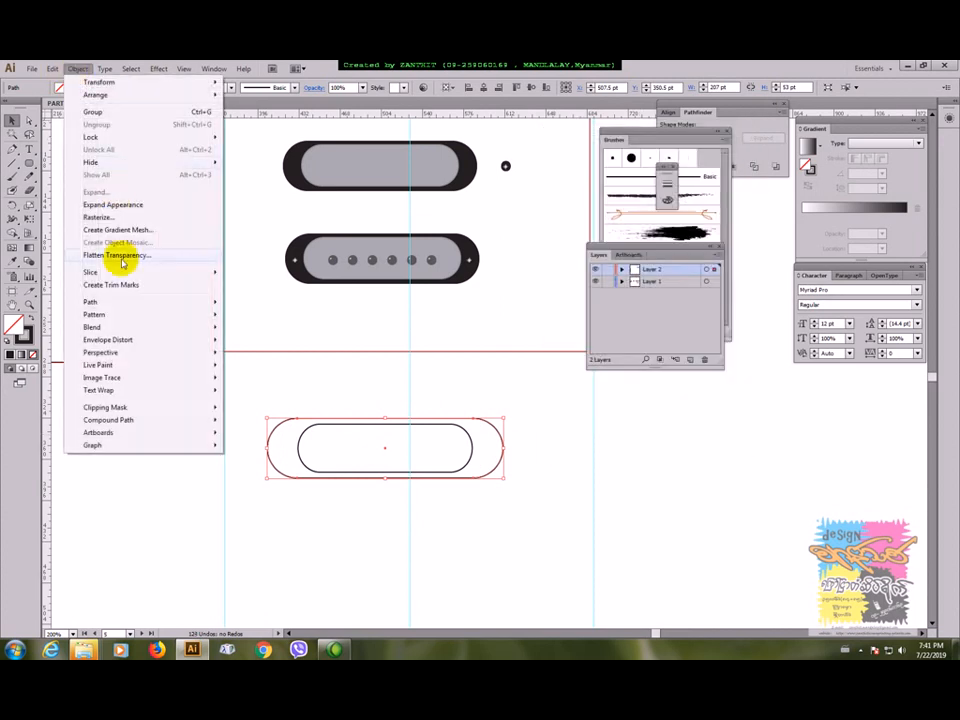
click(120, 208)
click(551, 461)
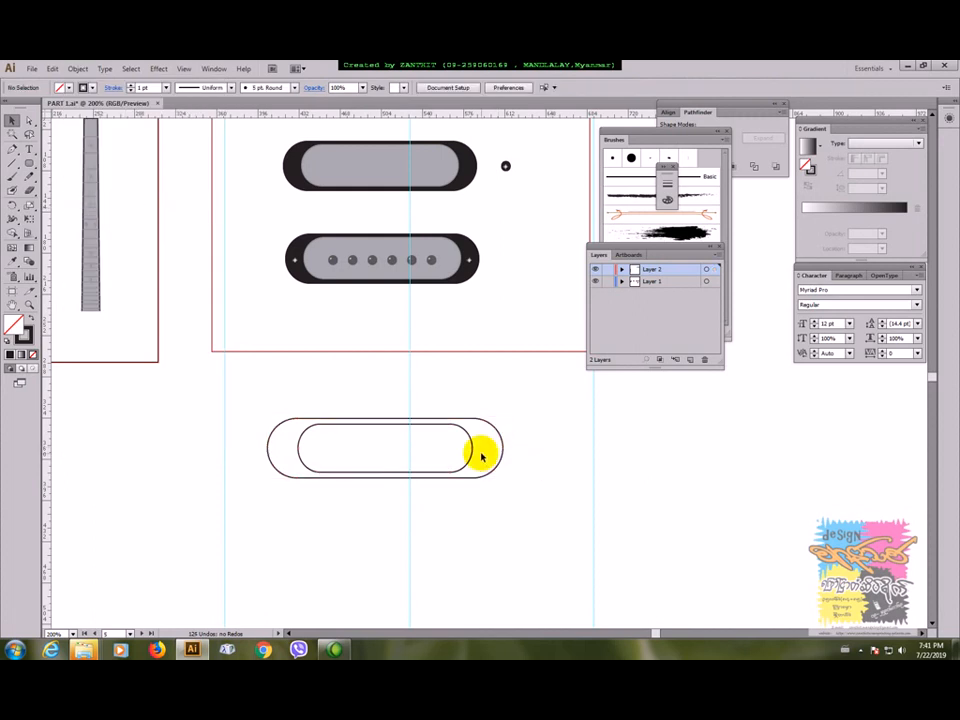
click(474, 456)
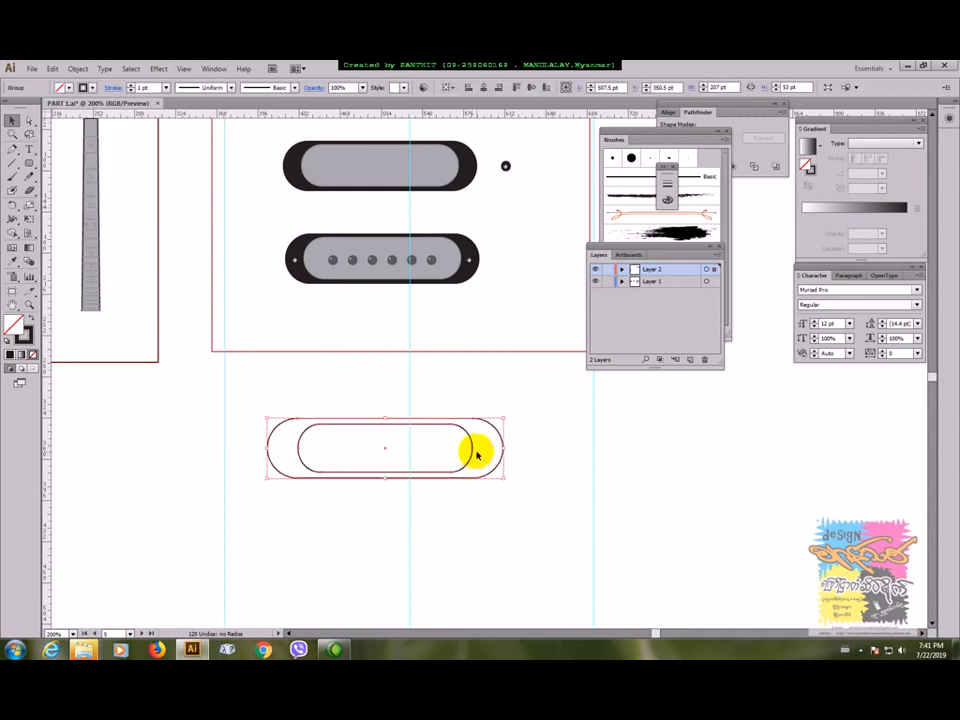
right_click(476, 455)
click(499, 520)
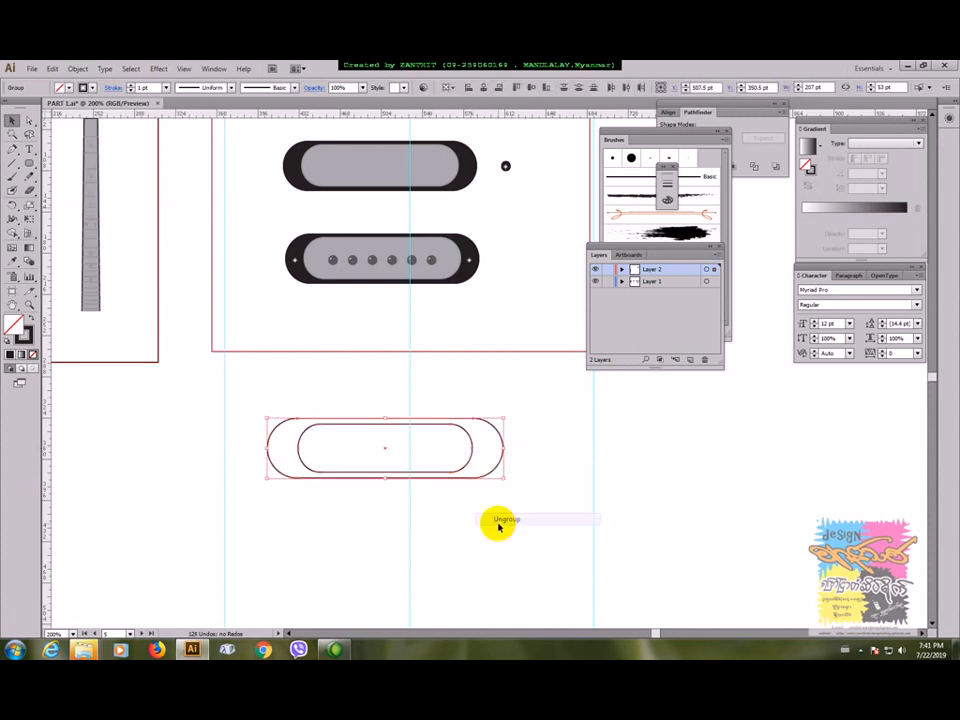
Widen the inner rounded rectangle symmetrically about its center to about 166 pt, keeping its height
click(474, 455)
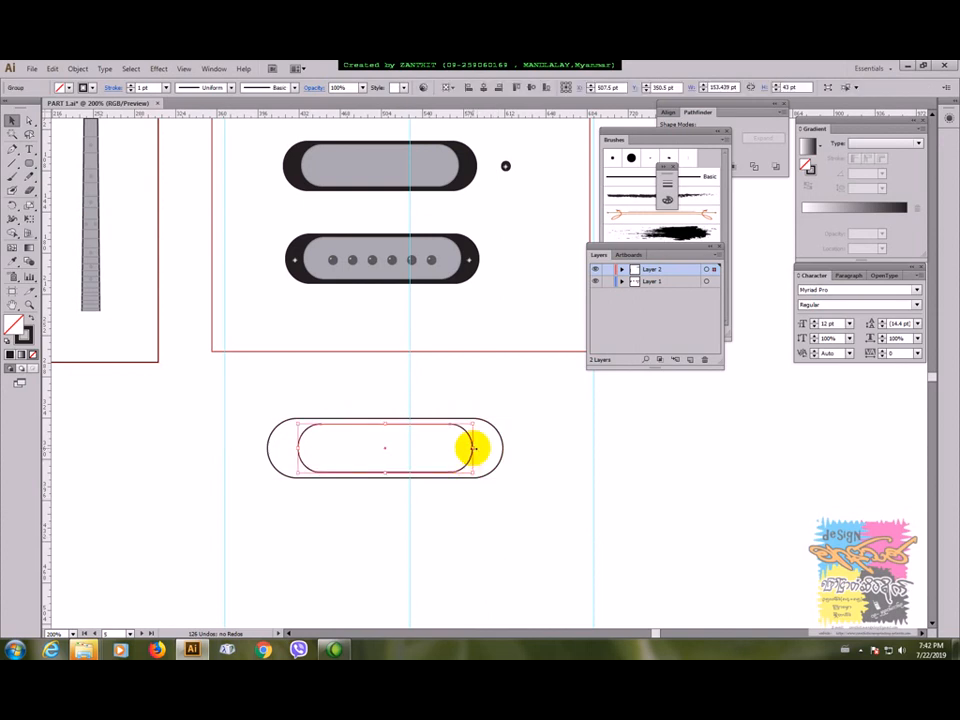
drag(472, 448, 478, 446)
click(531, 485)
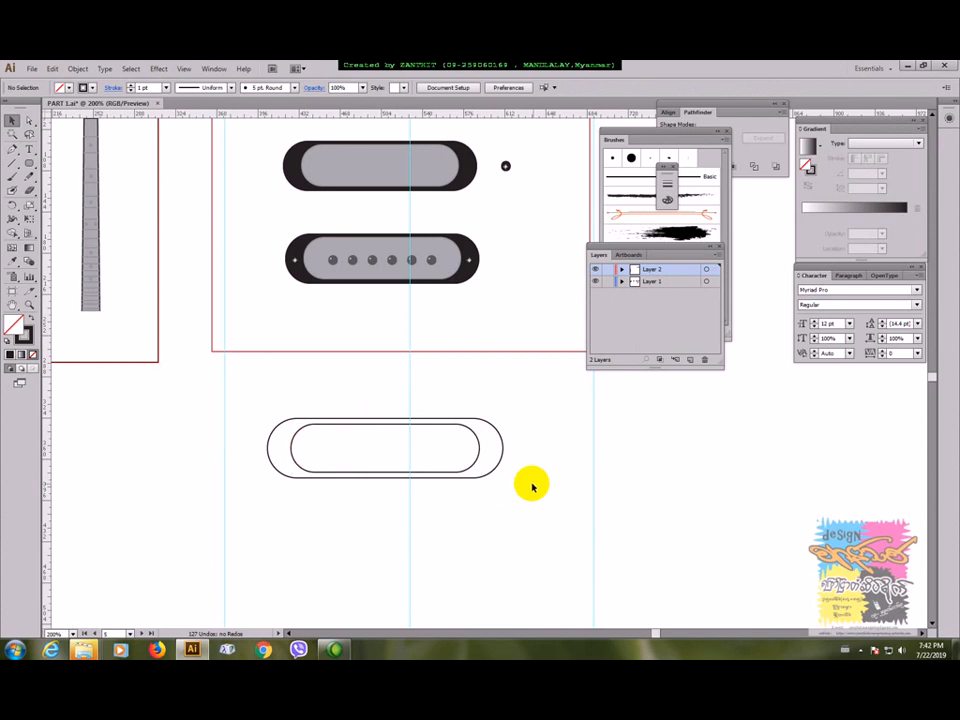
Try filling the outer rounded rectangle with black and undo the fill
click(502, 458)
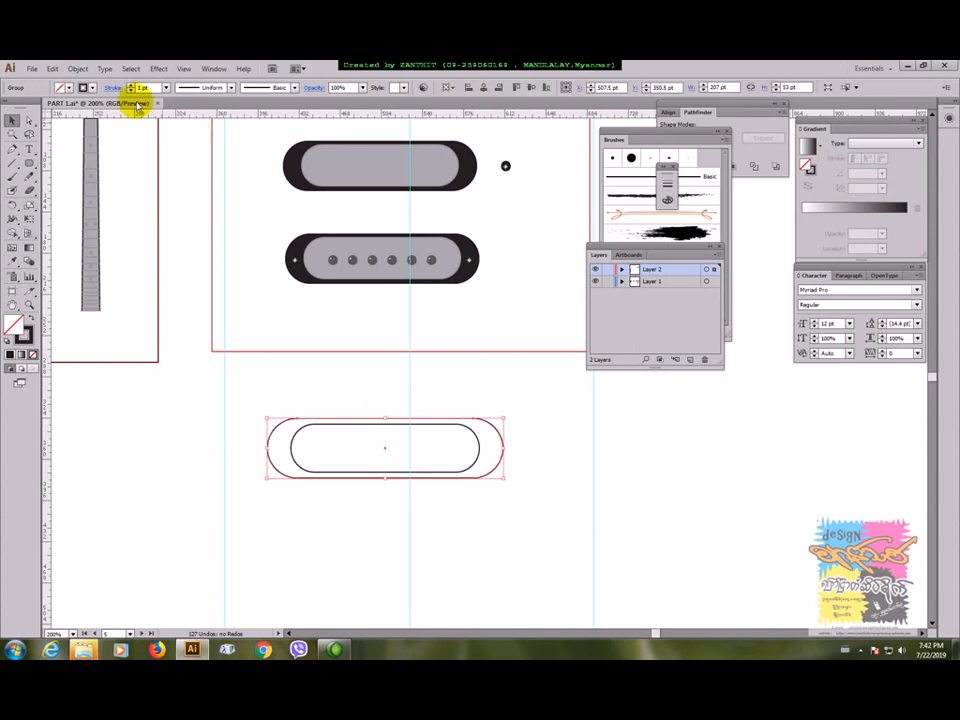
click(65, 87)
click(33, 107)
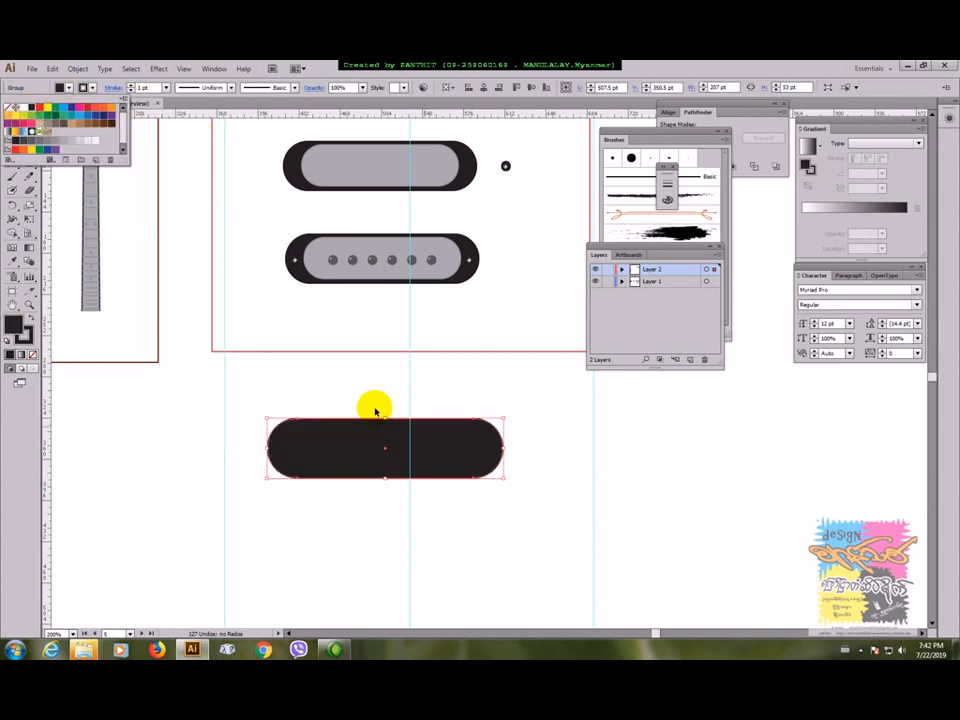
click(593, 486)
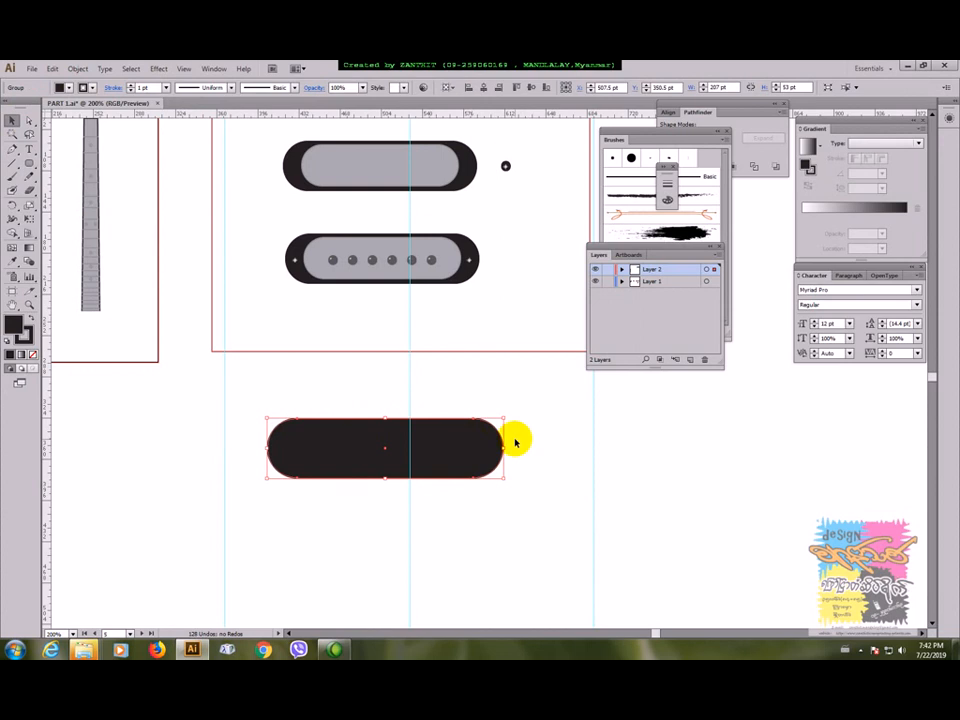
key(ctrl+z)
Fill the inner rounded rectangle with the gray swatch C=0 M=0 Y=0 K=40
click(478, 441)
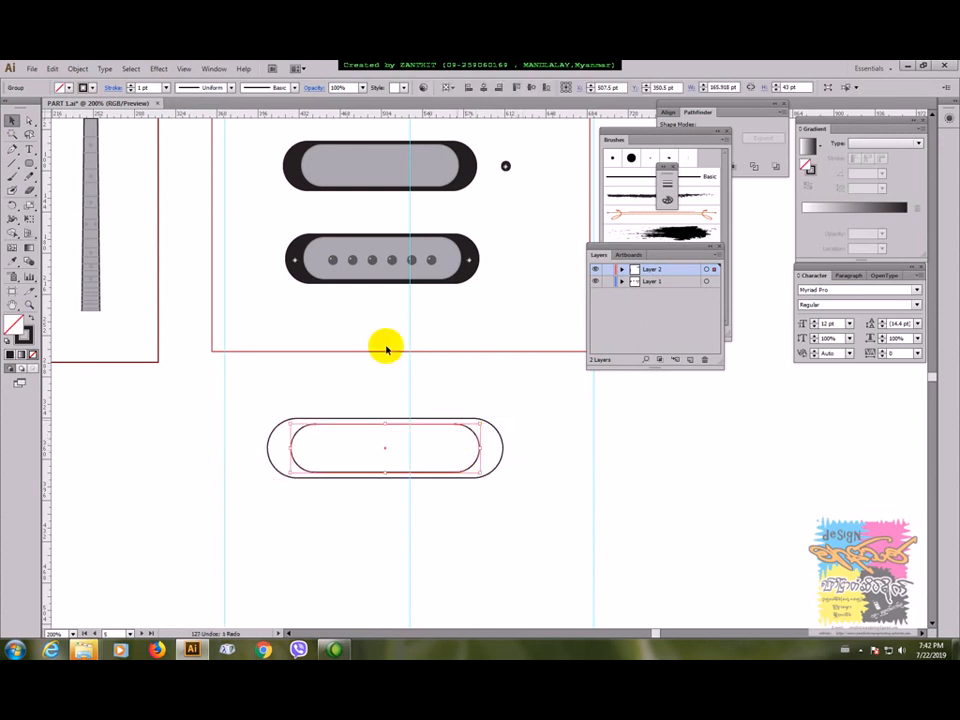
click(67, 88)
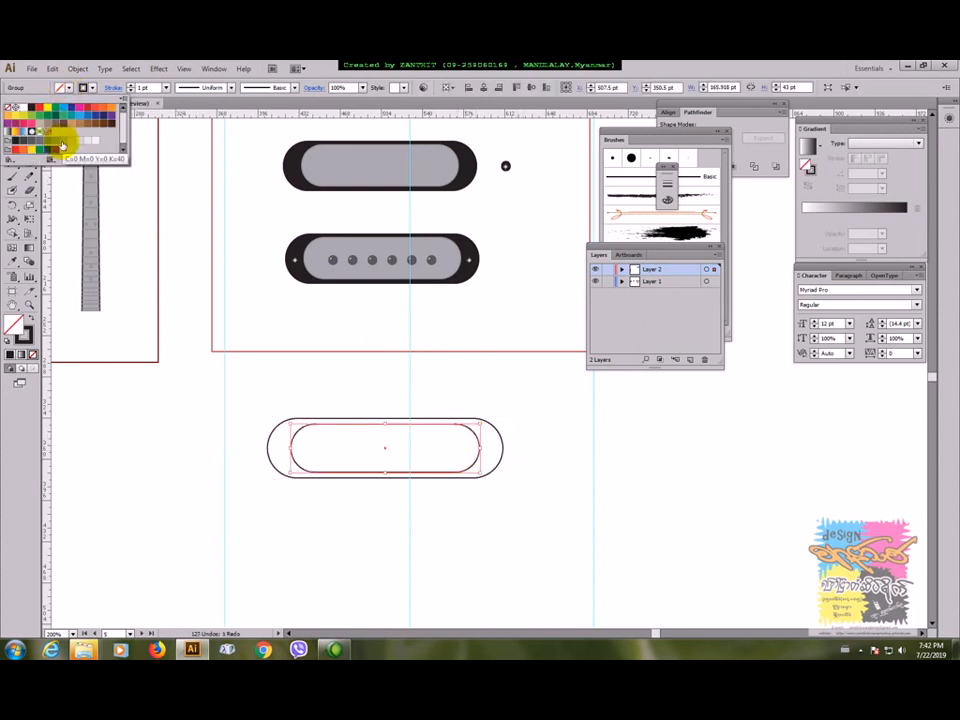
click(58, 137)
click(568, 441)
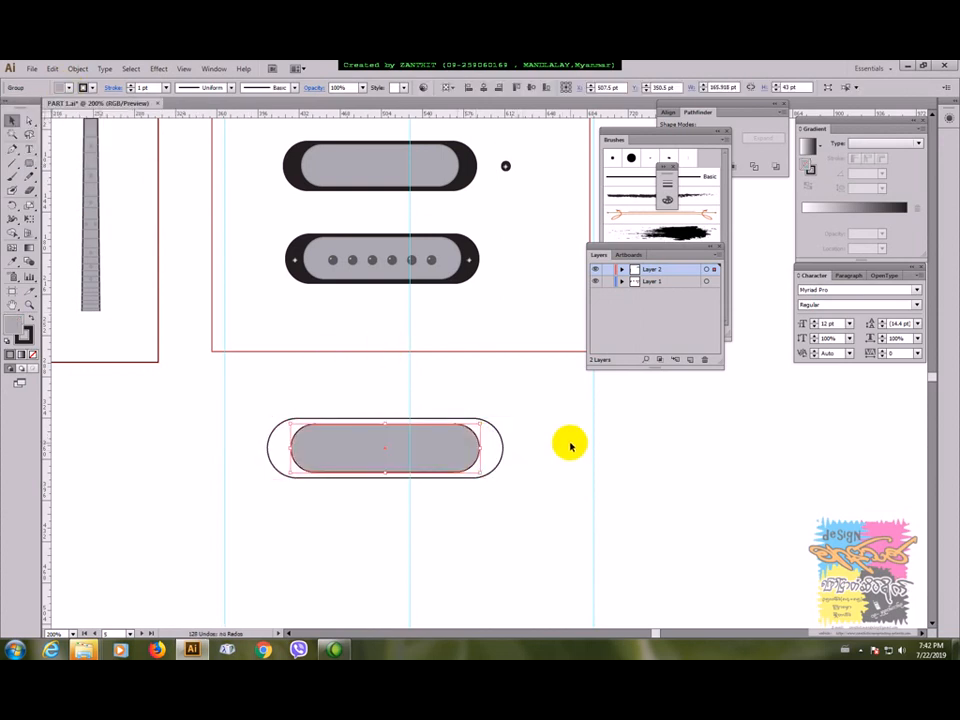
Fill the outer rounded rectangle with black, send it behind the gray shape, and deselect it
click(494, 432)
click(64, 88)
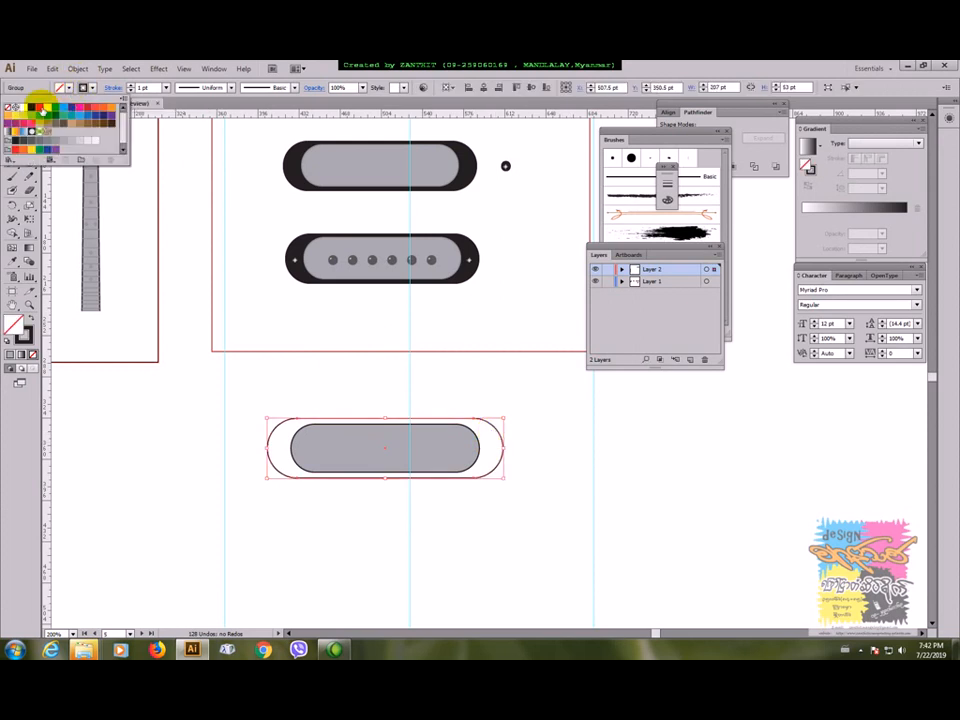
click(31, 106)
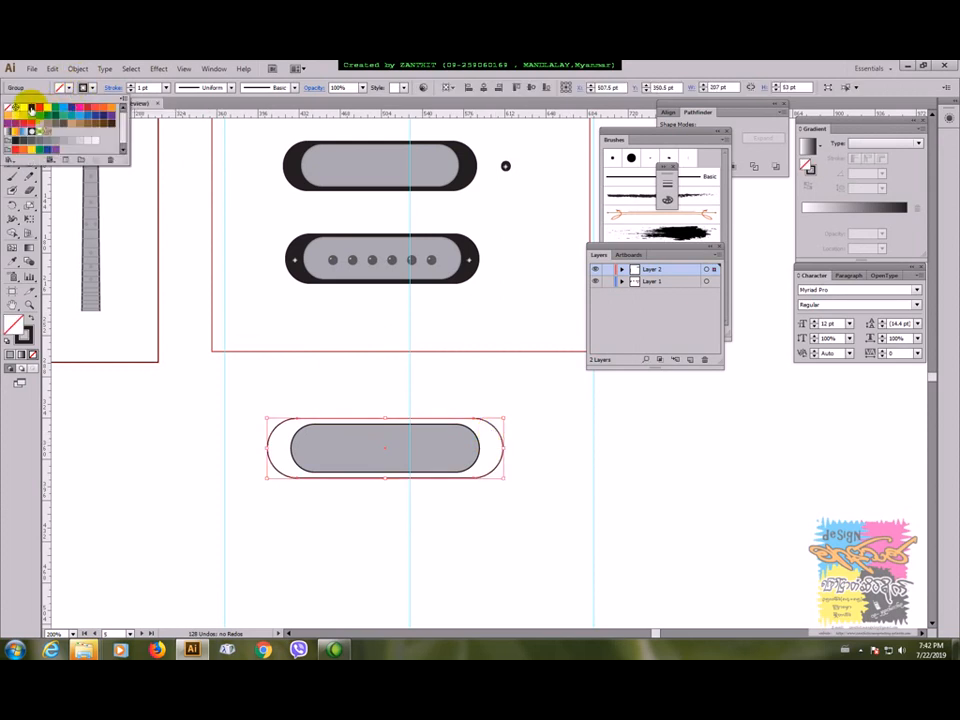
click(483, 450)
key(ctrl+[)
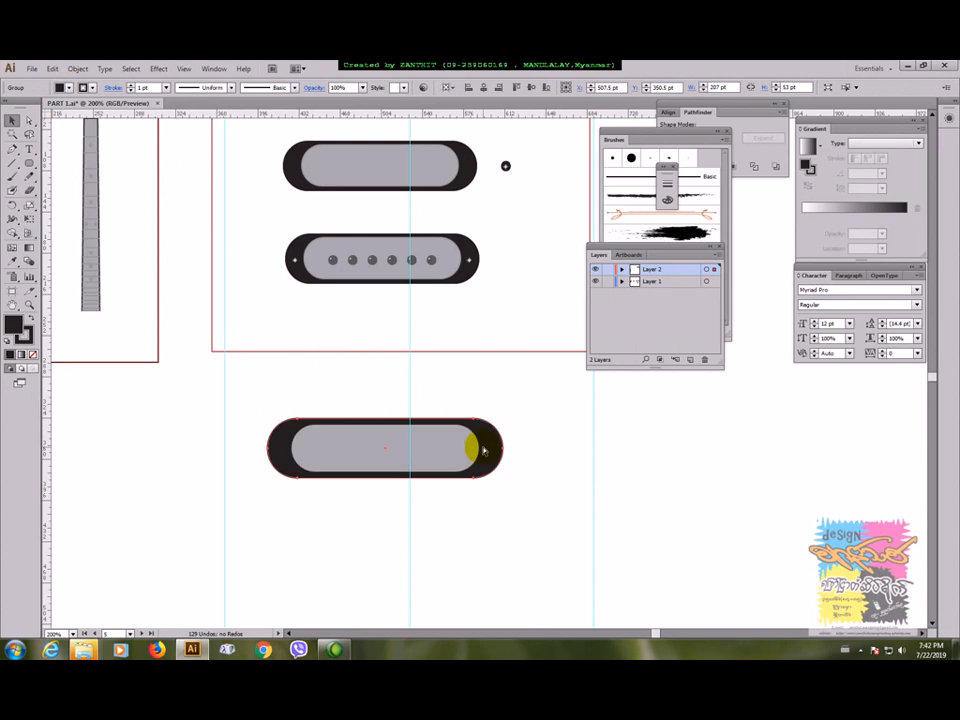
click(551, 454)
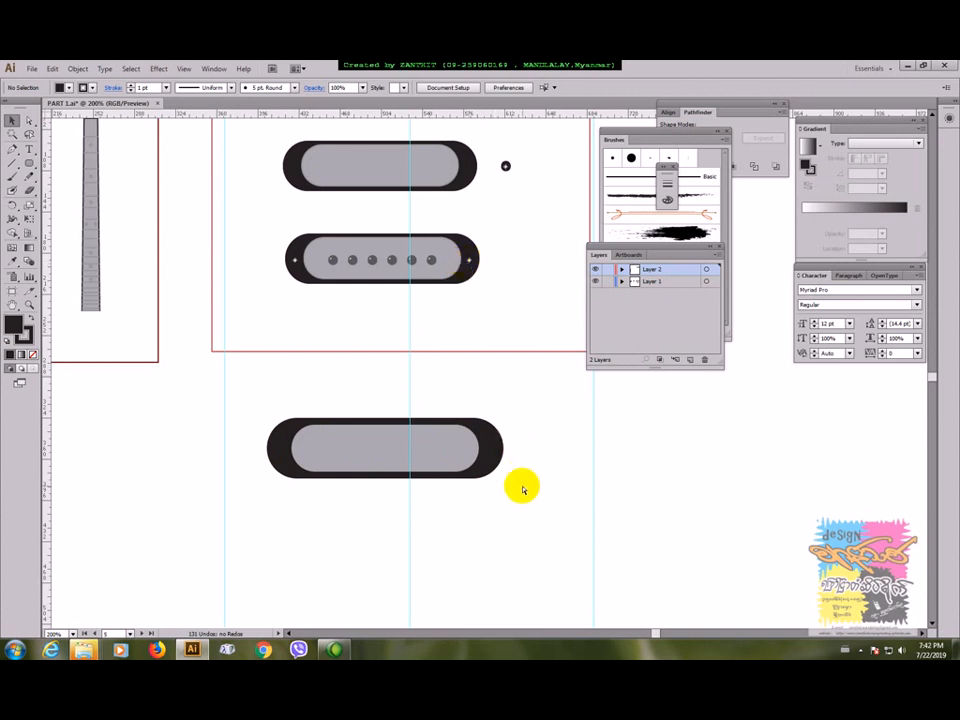
Draw a black circle about 14 pt in diameter just to the right of the new pickup shape
key(ctrl+plus)
drag(29, 162, 57, 190)
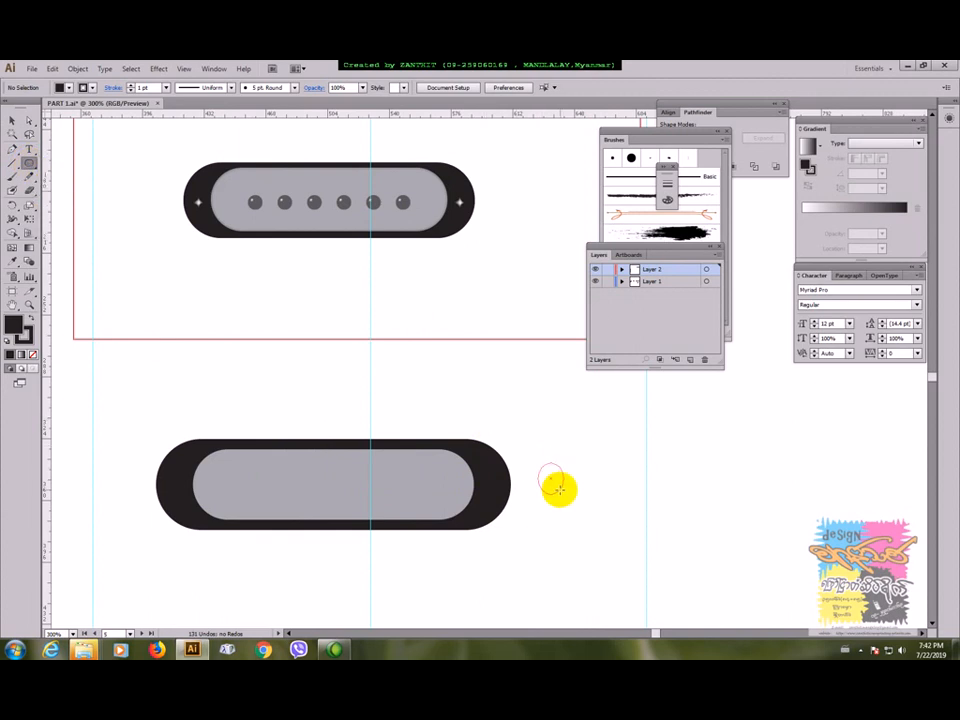
drag(557, 487, 558, 488)
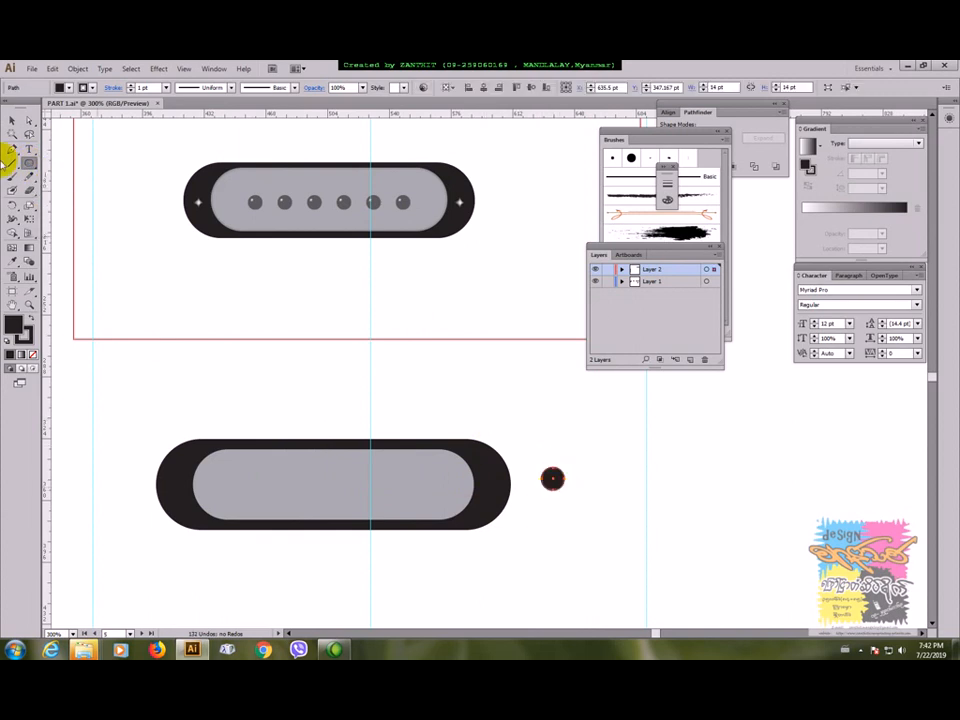
Add gradient mesh points across the small black circle with the Mesh tool, forming a grid around its center
click(12, 248)
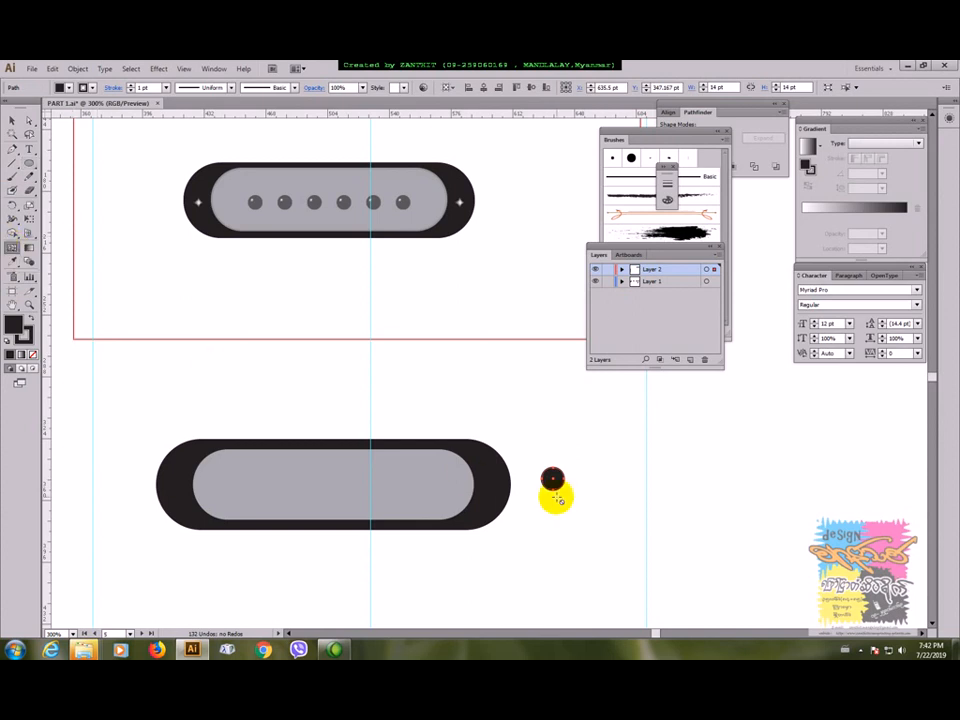
key(ctrl+plus)
drag(581, 519, 419, 359)
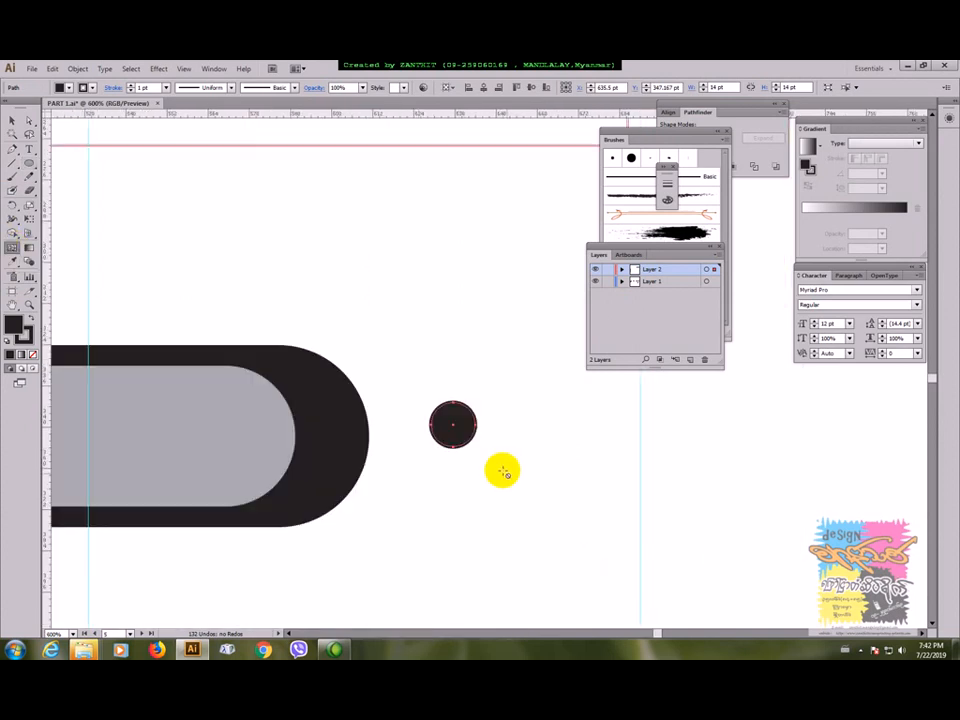
click(446, 426)
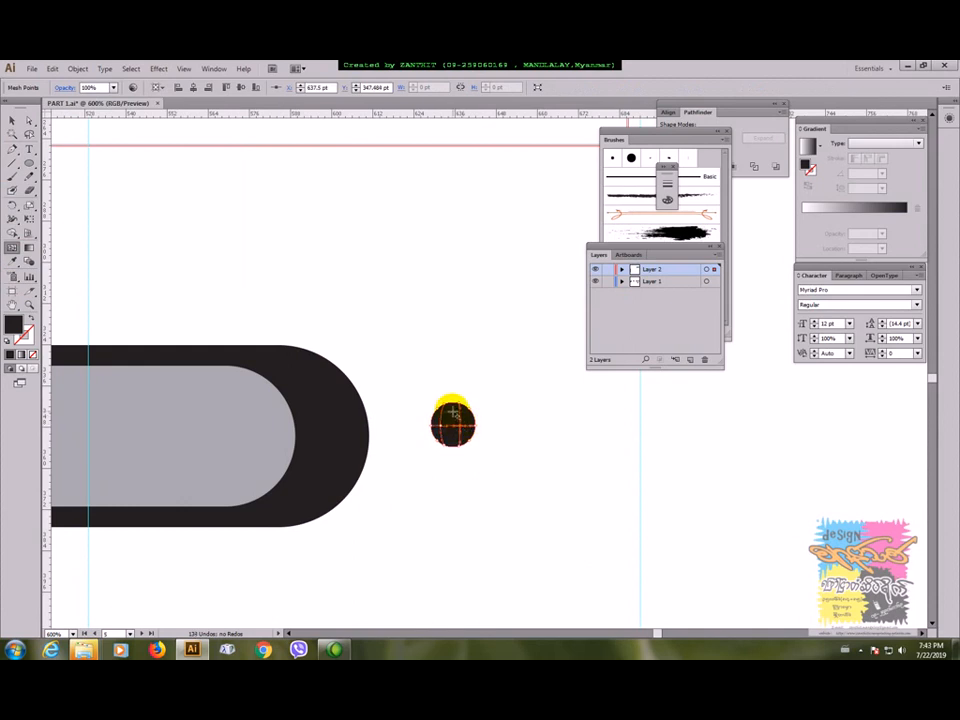
click(453, 412)
click(453, 438)
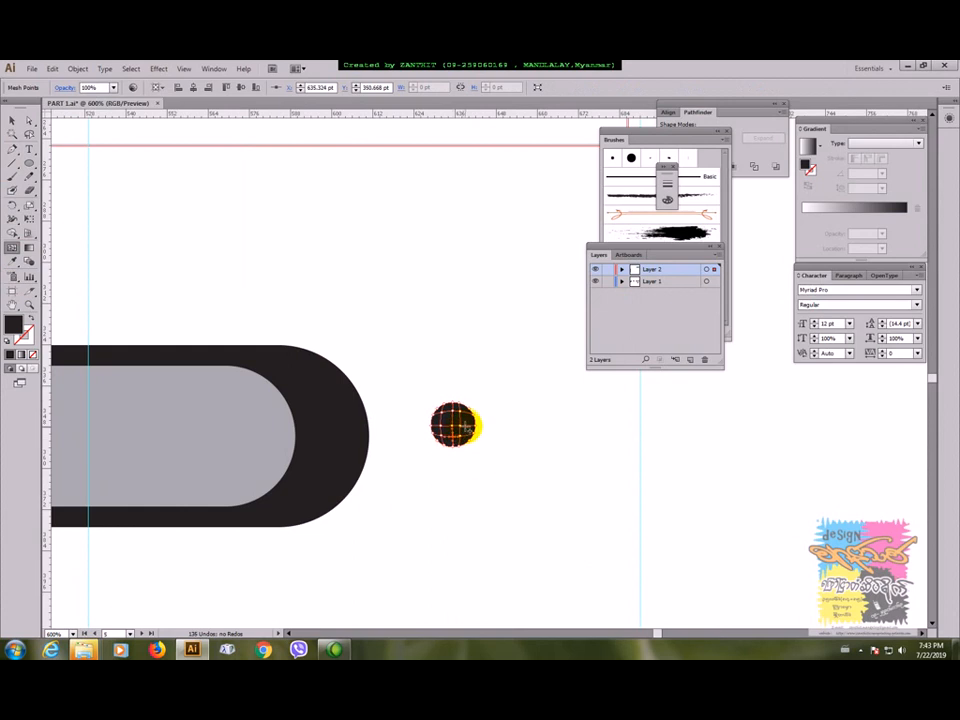
click(446, 430)
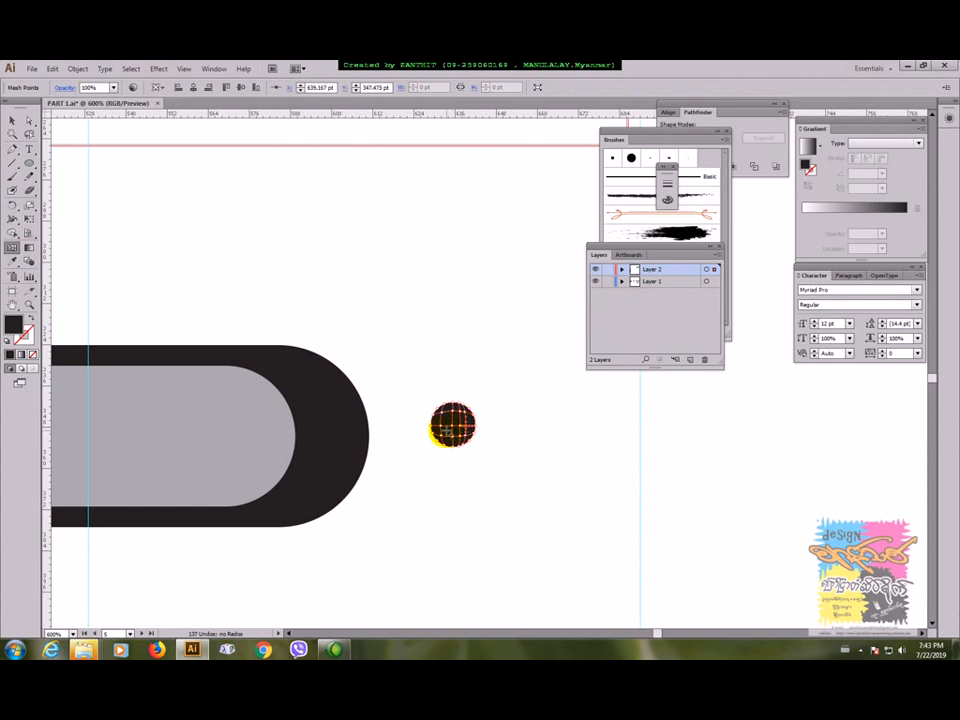
click(446, 426)
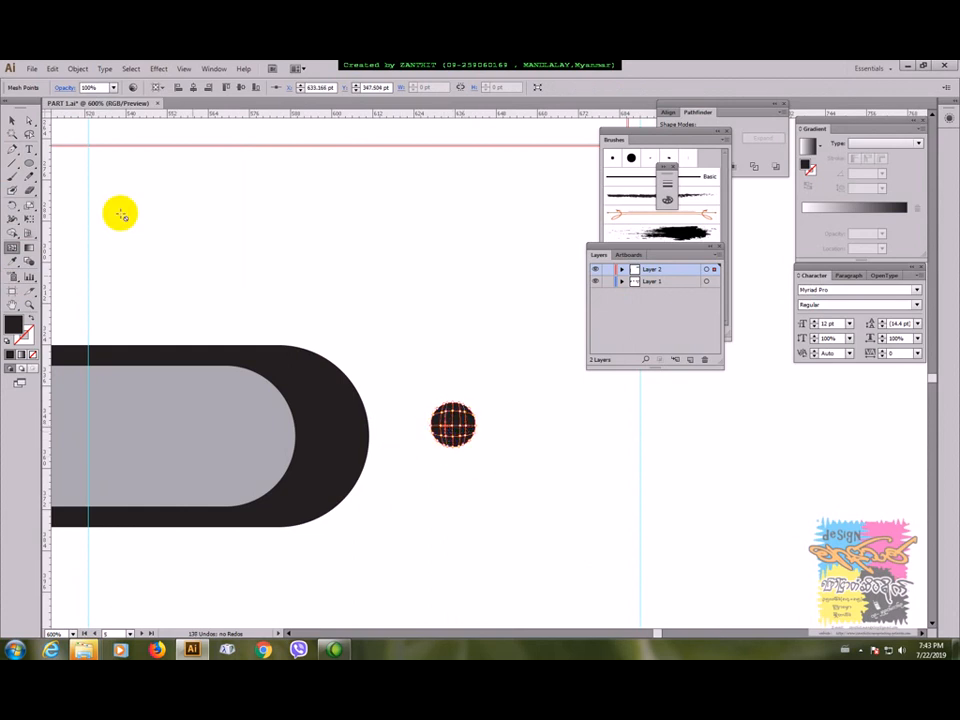
Color the central mesh point of the small circle white to create a highlight
click(29, 121)
click(560, 446)
click(453, 430)
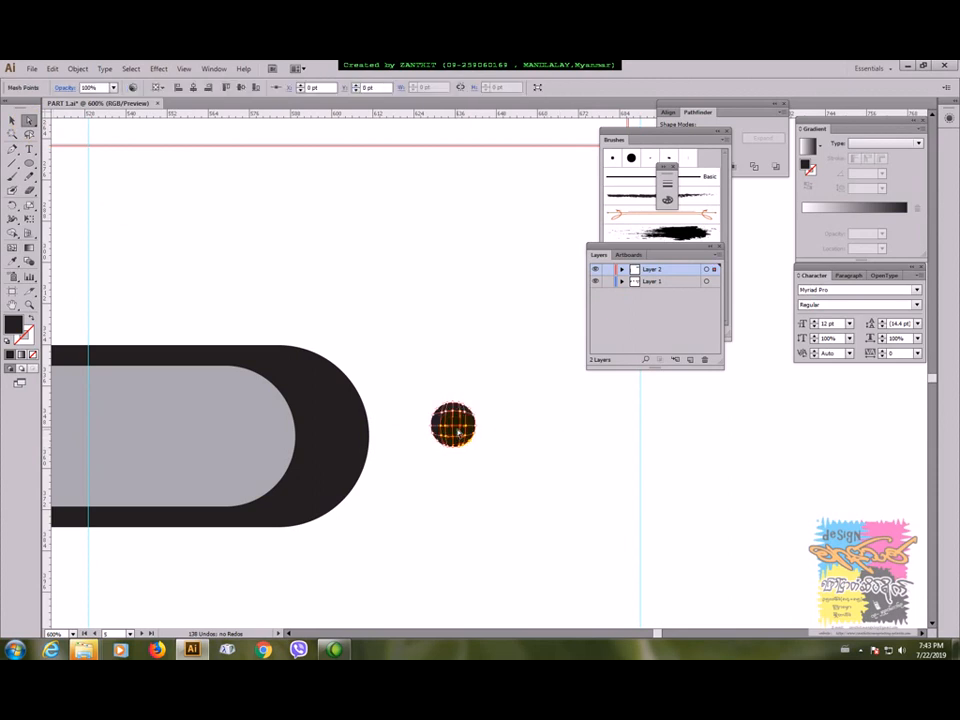
click(454, 430)
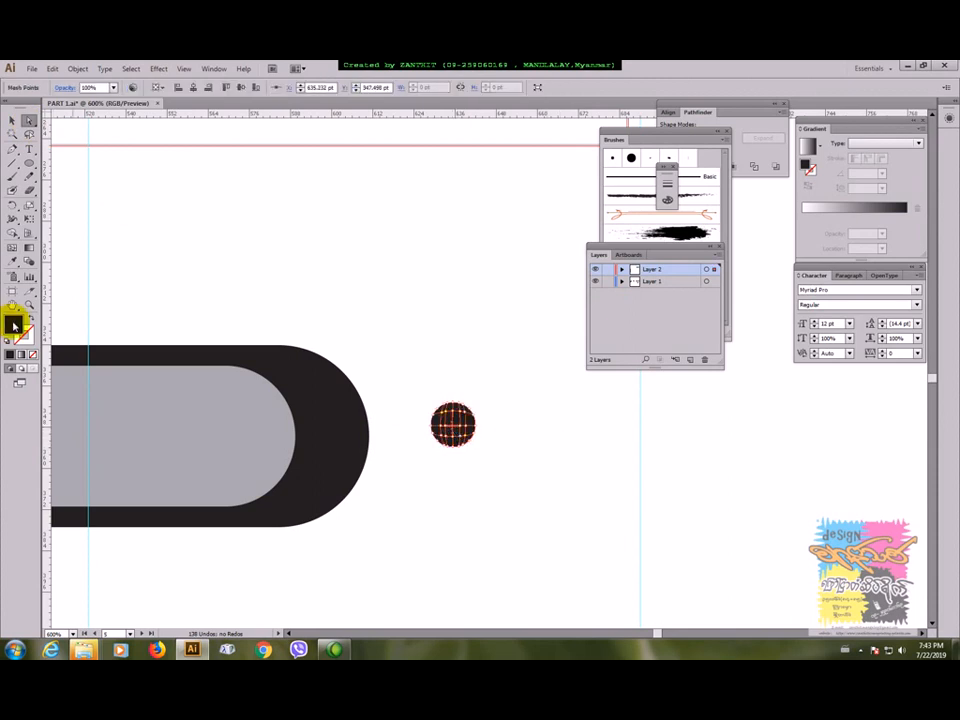
double_click(13, 324)
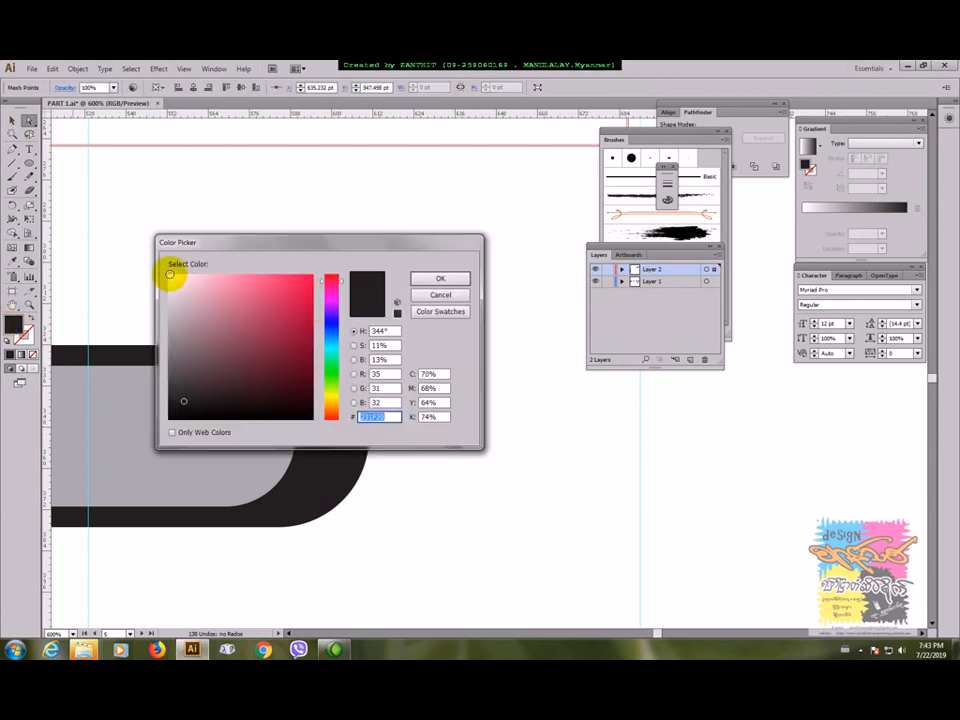
click(170, 273)
click(445, 280)
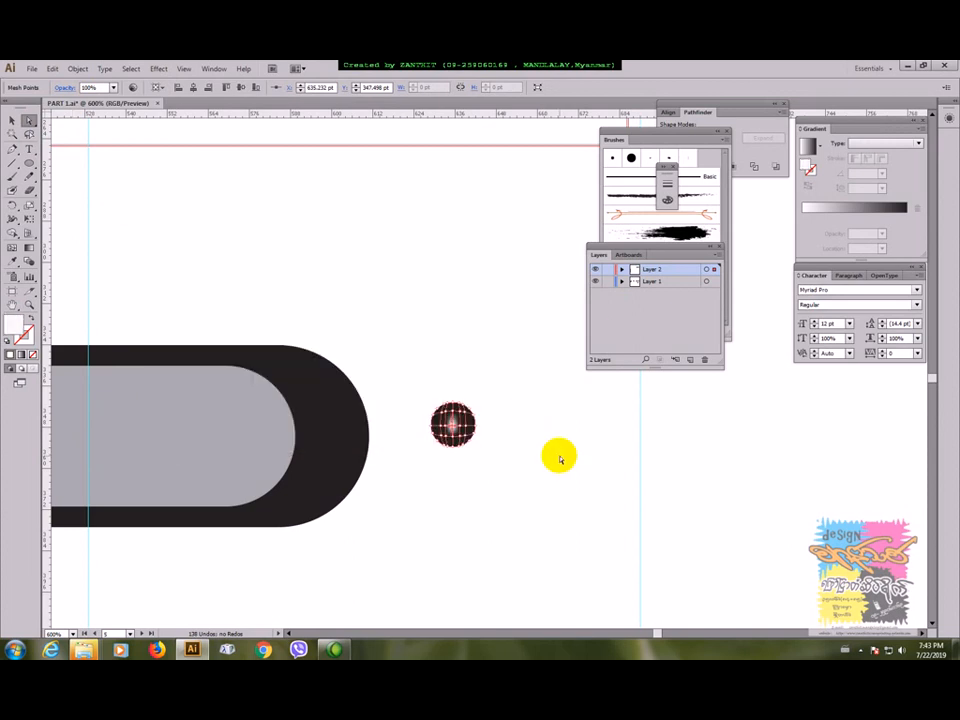
Pull the mesh points around the small black circle's white center outward and inward to shape a four-pointed star highlight, and deselect the circle
key(ctrl+plus)
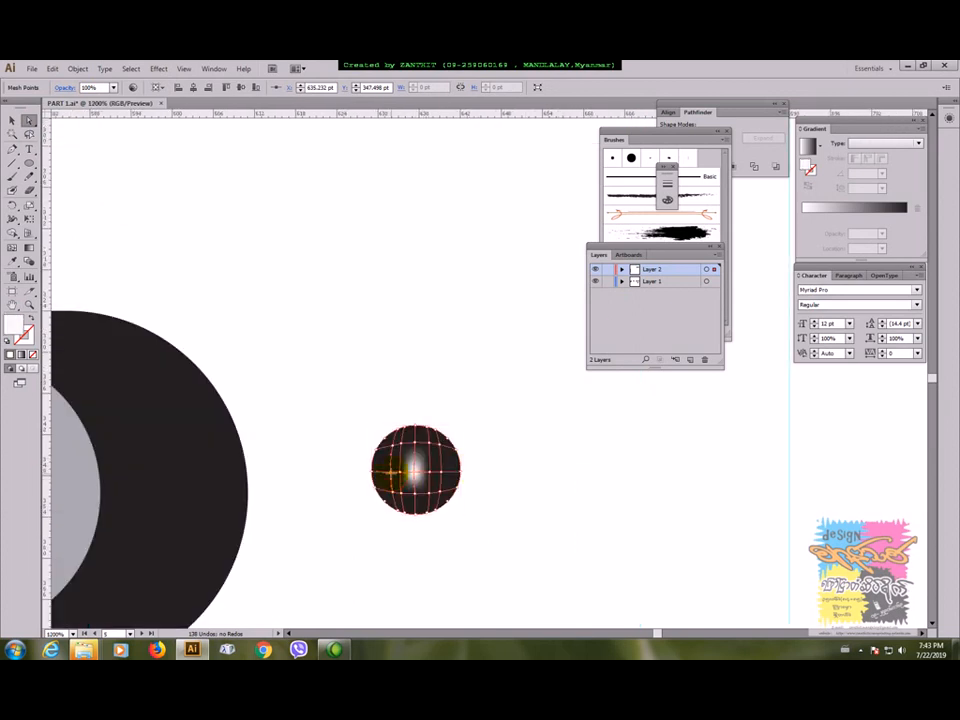
click(401, 472)
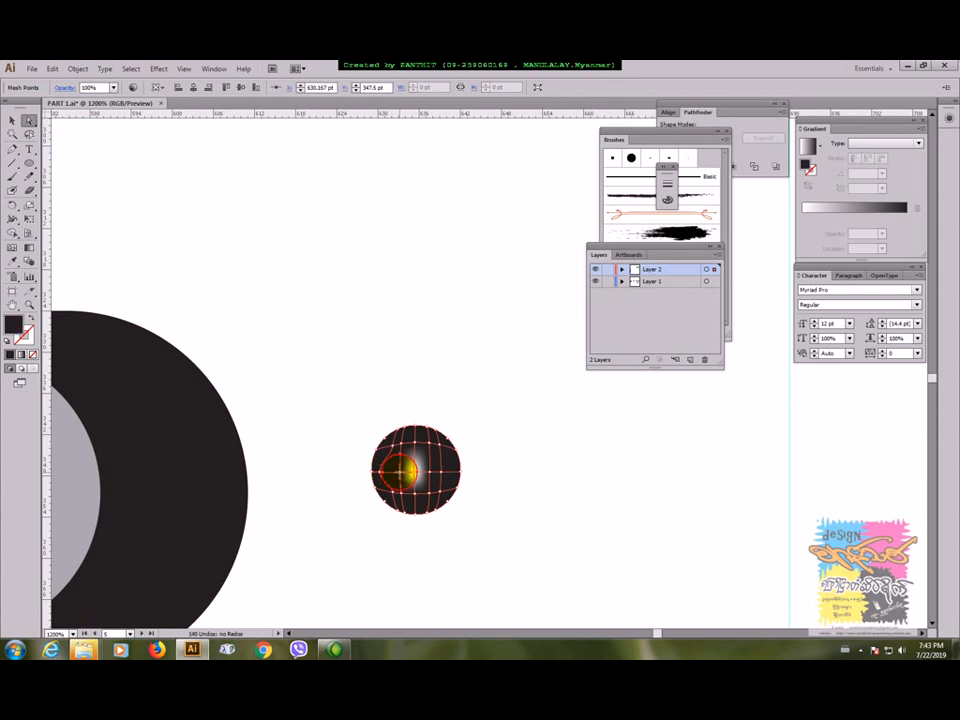
click(389, 475)
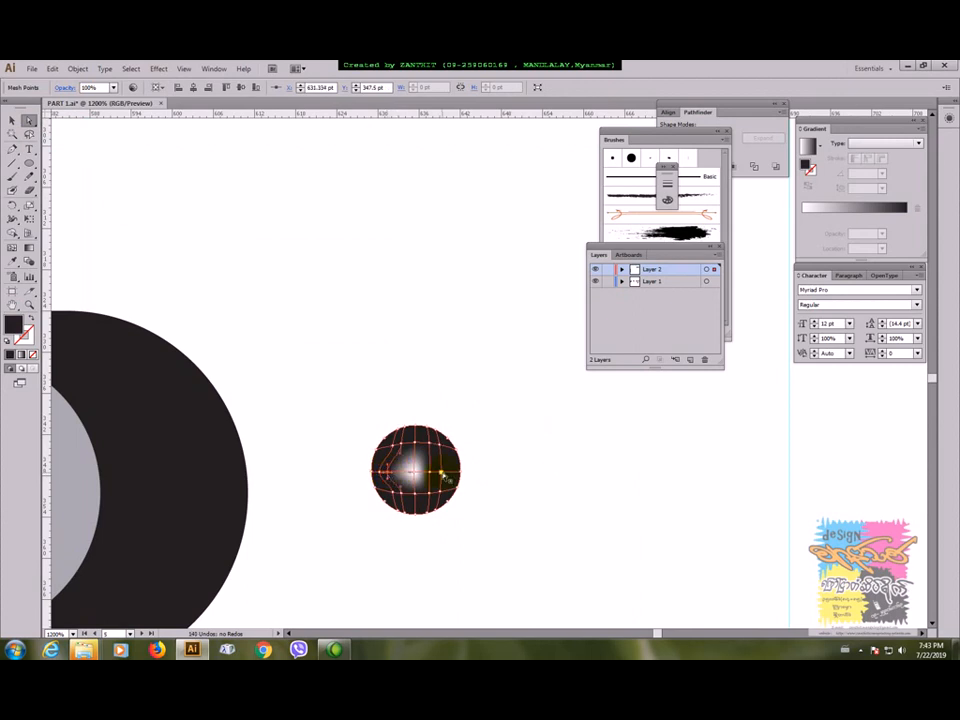
click(429, 472)
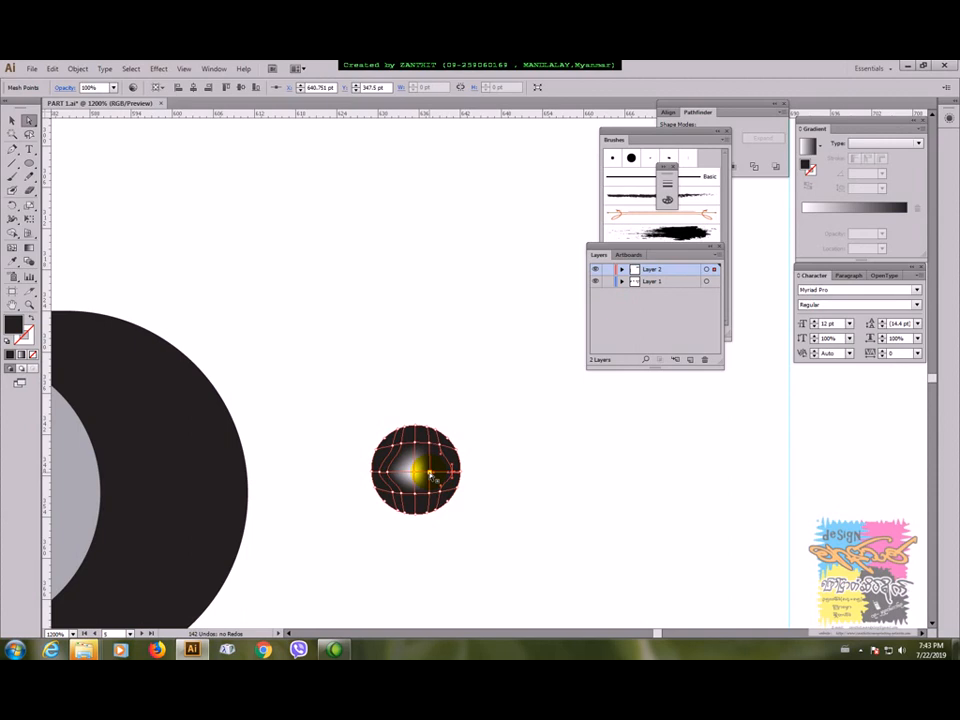
click(442, 478)
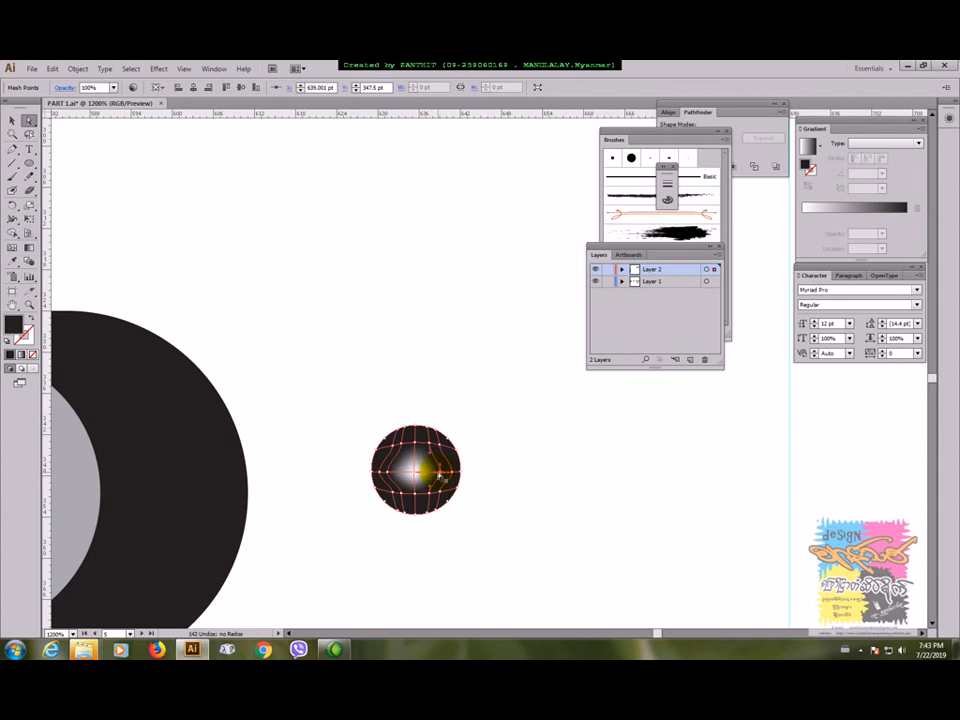
click(418, 452)
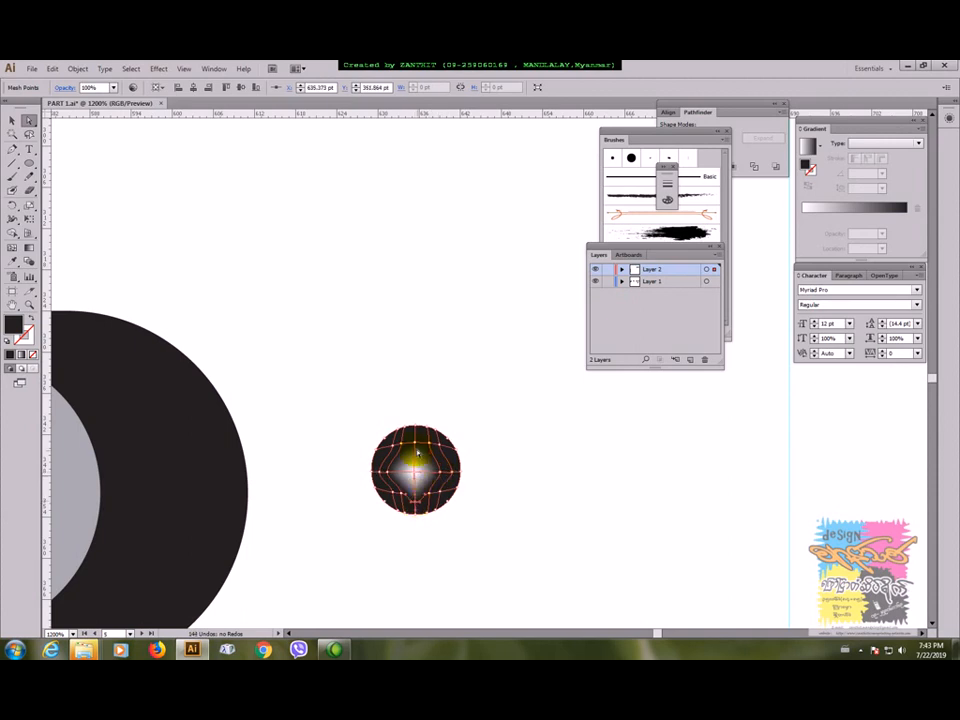
drag(416, 445, 417, 440)
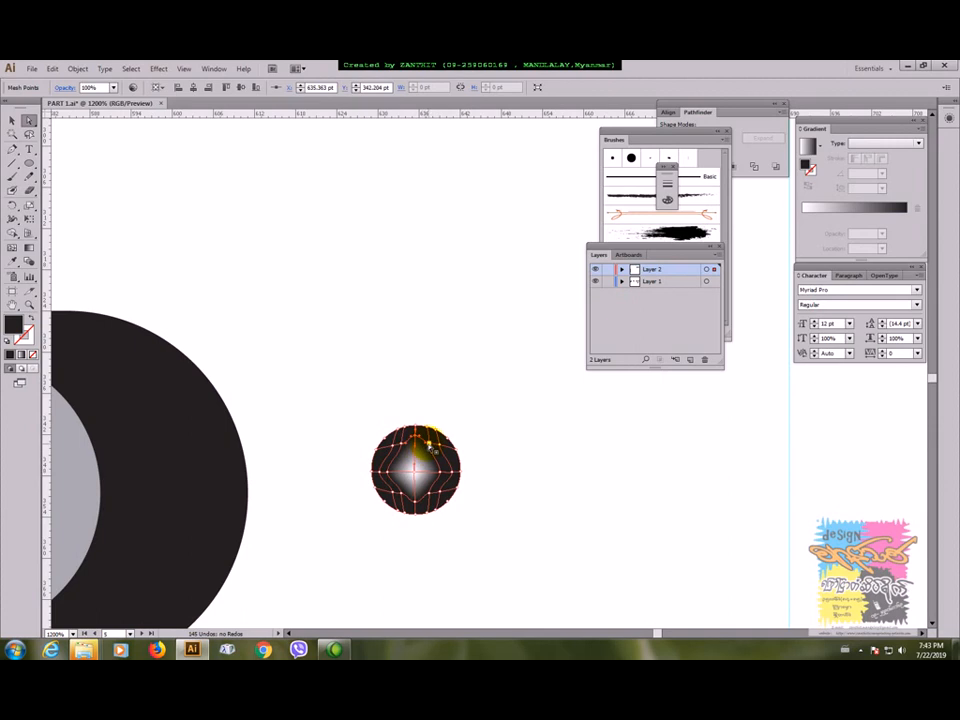
drag(427, 454, 426, 490)
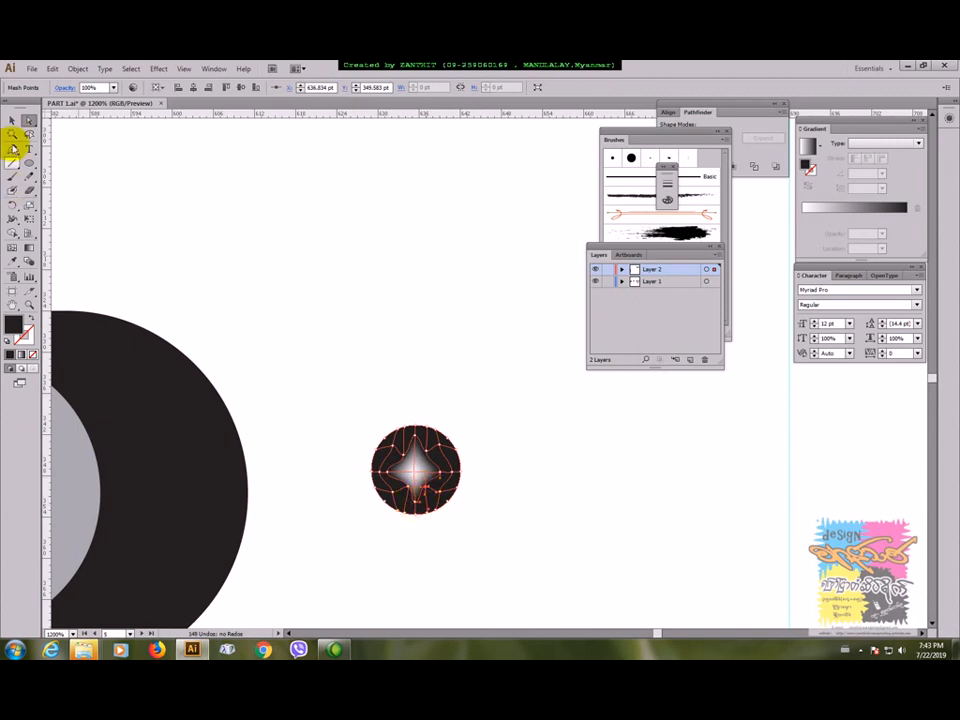
click(12, 120)
click(274, 246)
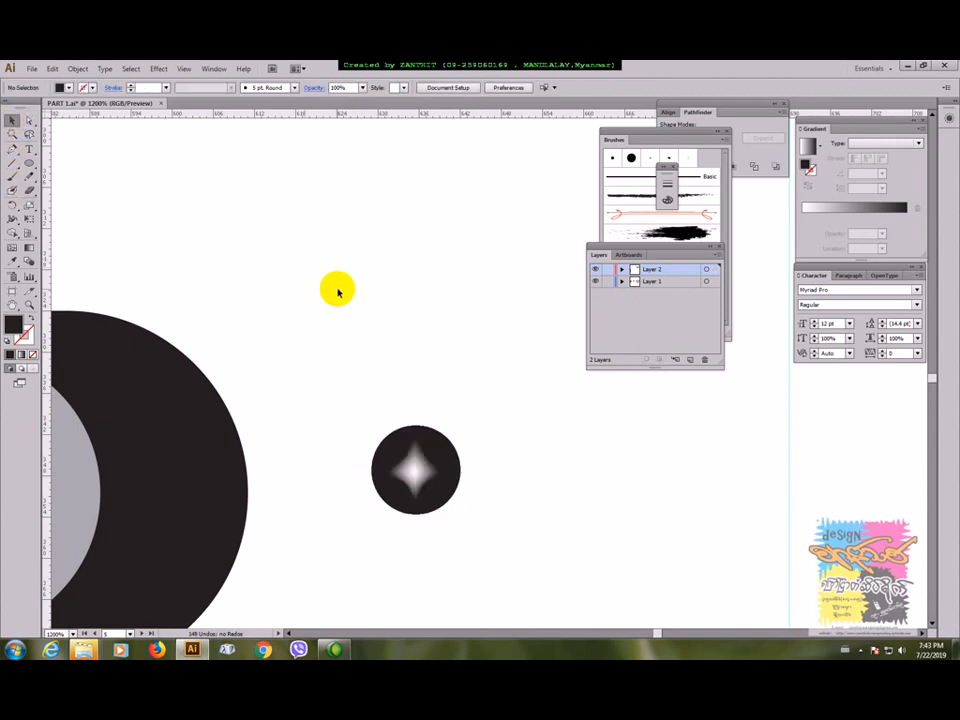
Move the star-highlighted circle onto the right end of the black outer pickup shape and deselect it
key(ctrl+minus)
key(ctrl+minus)
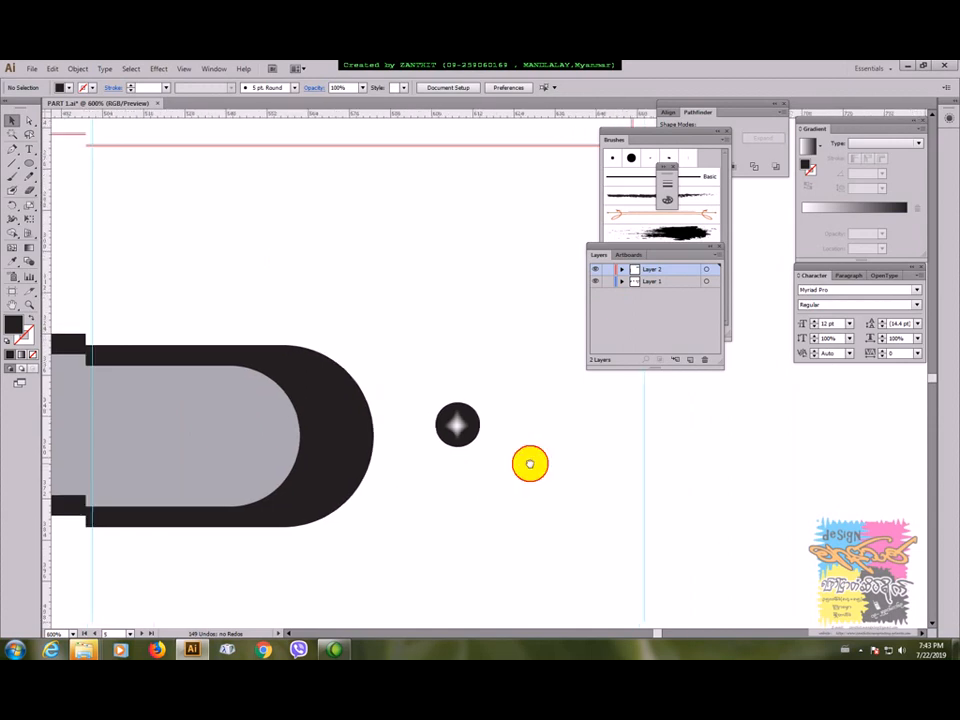
scroll(540, 450, left, 3)
drag(580, 413, 457, 423)
click(527, 474)
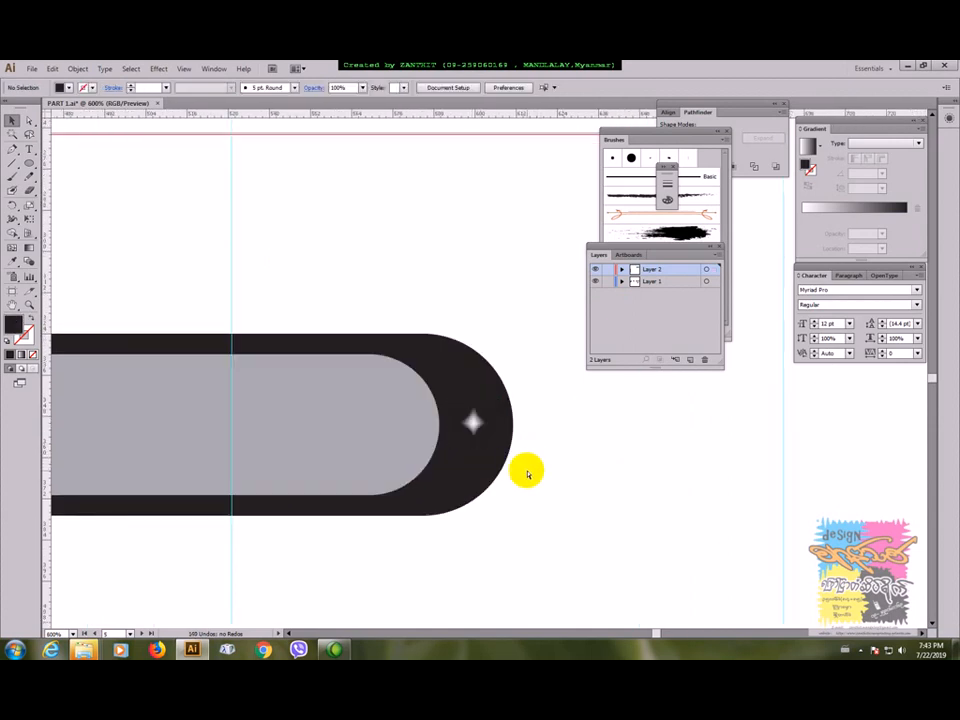
Duplicate the star-highlighted circle onto the left end of the black pickup shape, level with the original, and deselect it
key(ctrl+minus)
key(ctrl+minus)
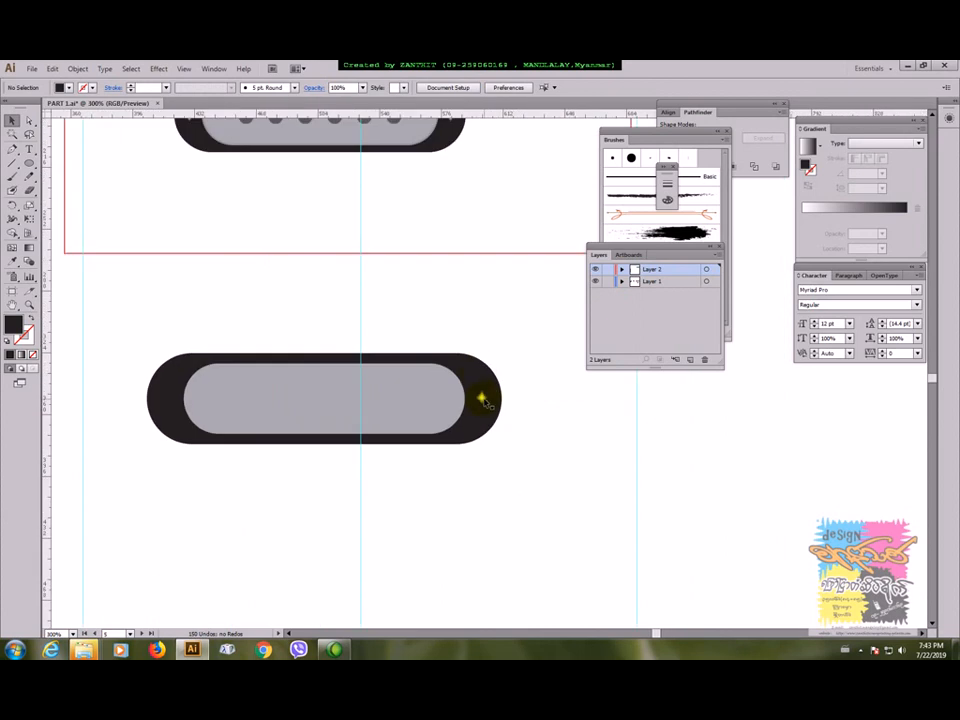
click(482, 401)
drag(482, 398, 162, 405)
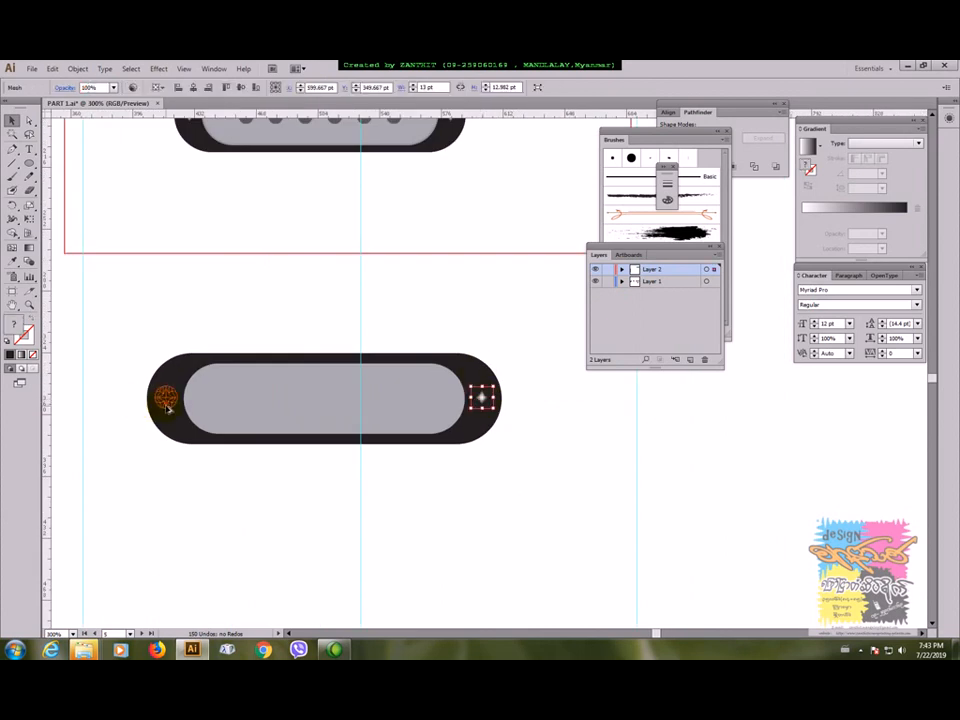
click(197, 476)
scroll(437, 469, up, 2)
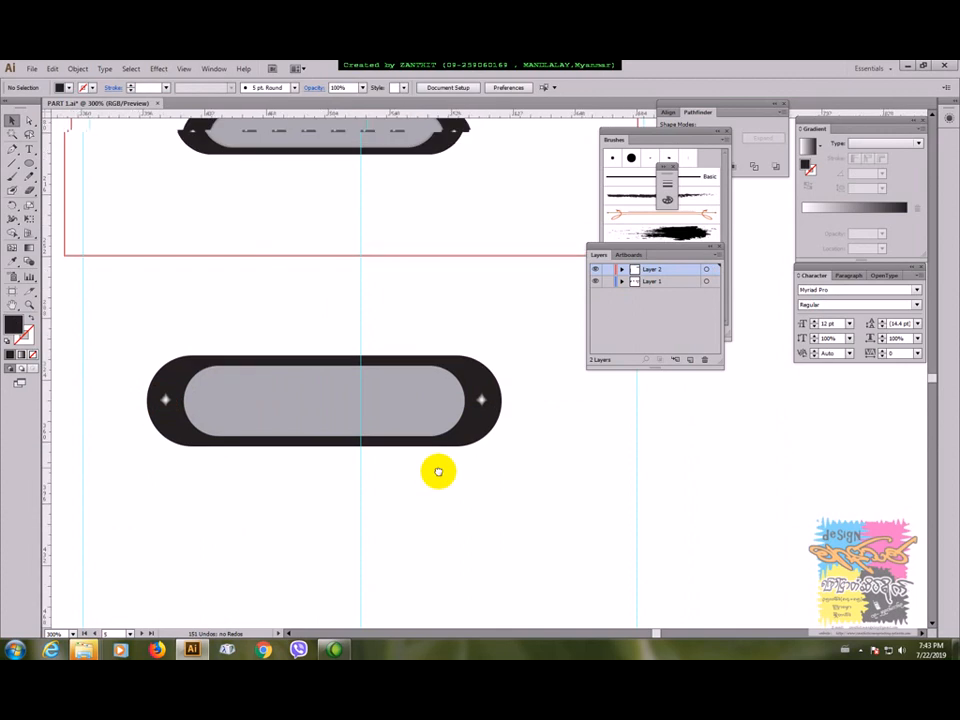
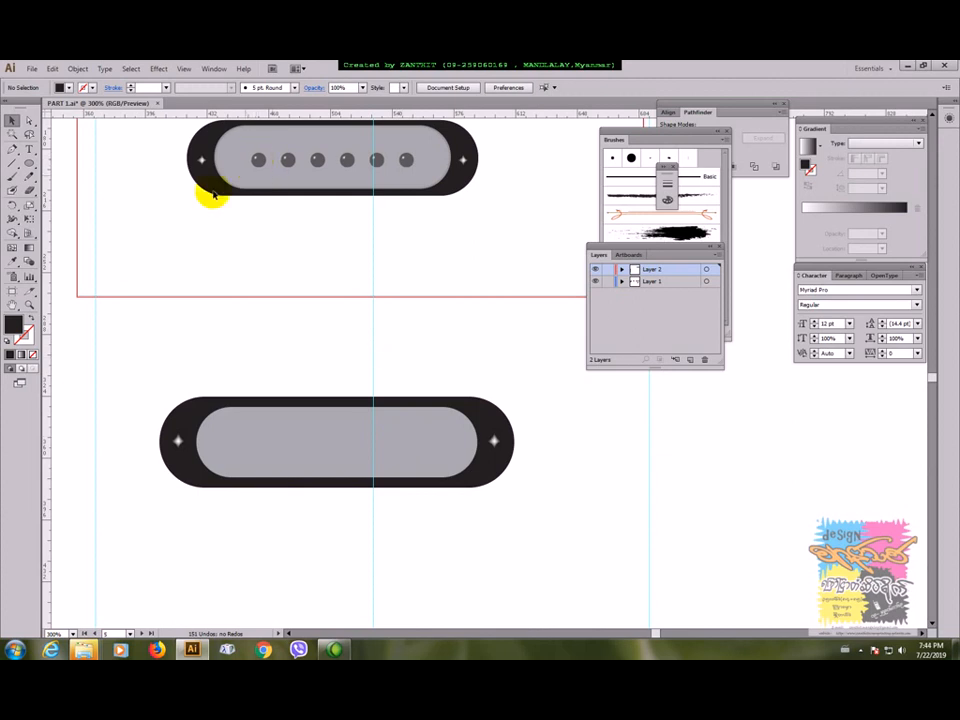
Draw a black circle about 9.3 pt in diameter near the left end of the gray pickup shape and center it vertically there
click(29, 162)
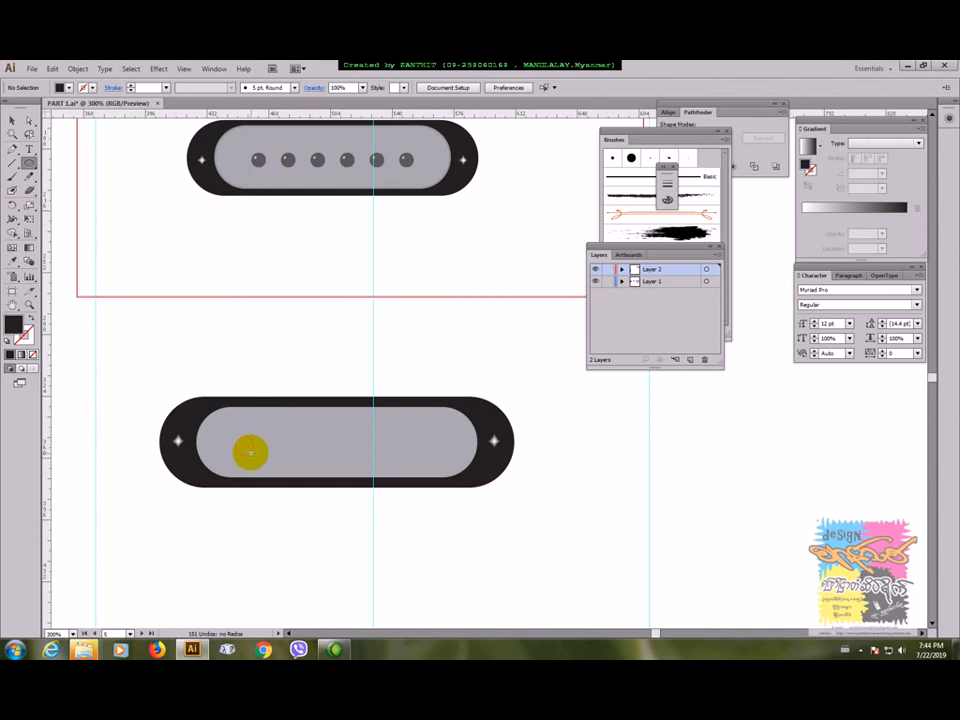
drag(253, 455, 240, 441)
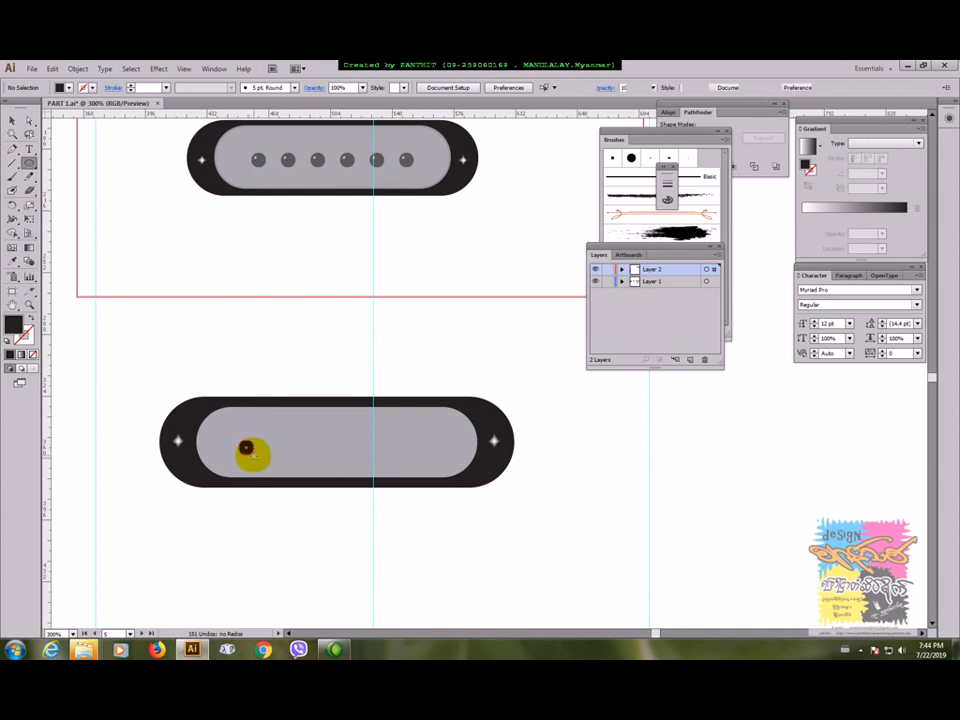
click(10, 121)
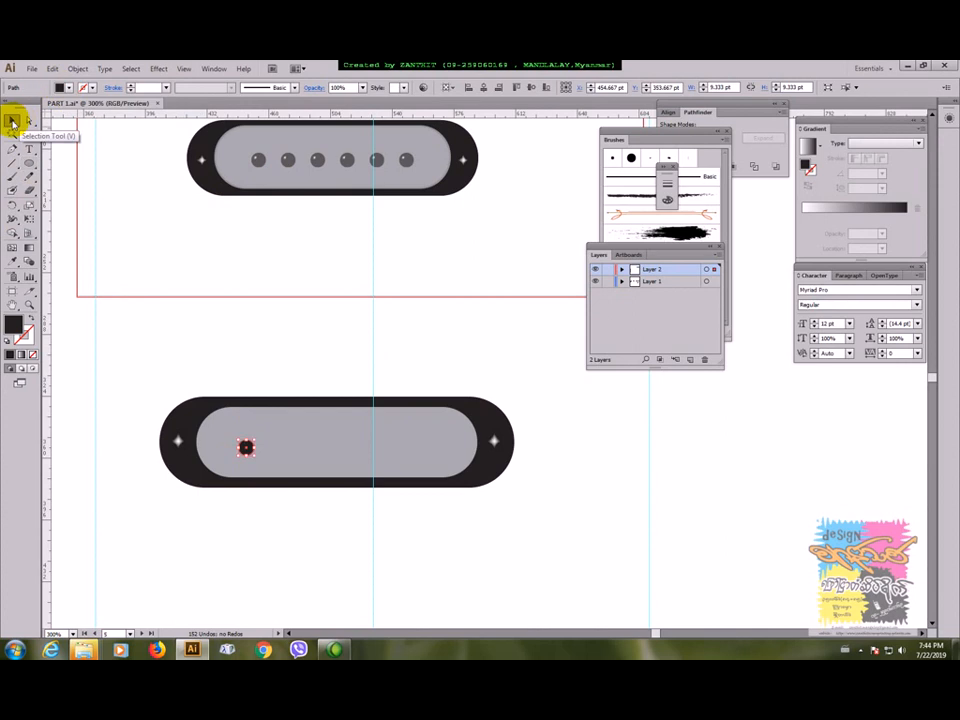
click(311, 553)
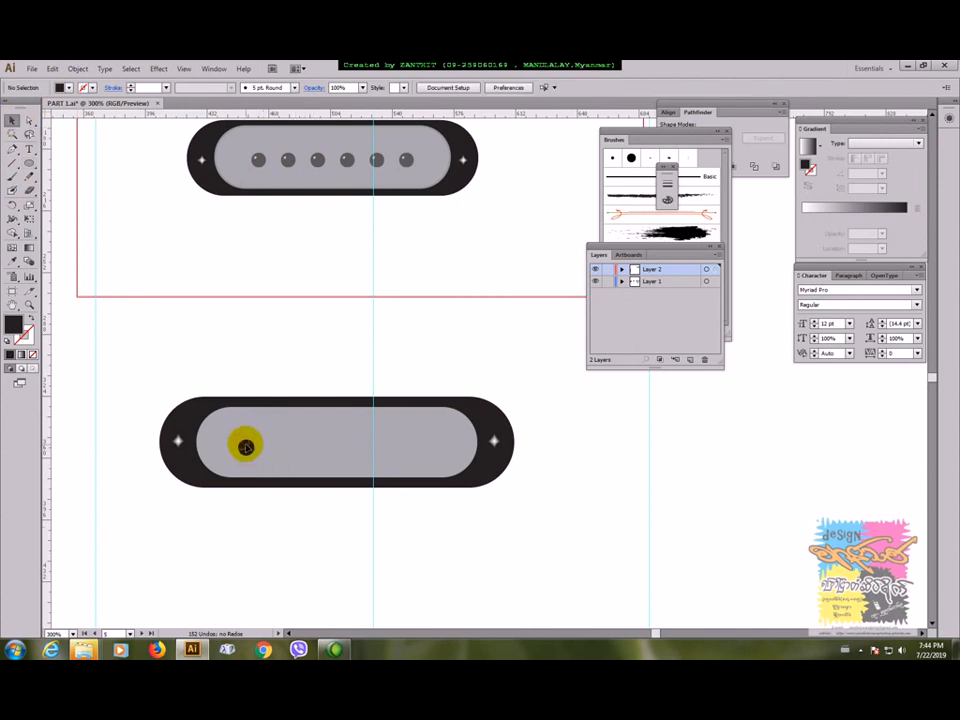
click(245, 446)
Fill the new small circle on the gray pickup shape with medium gray
key(ctrl+plus)
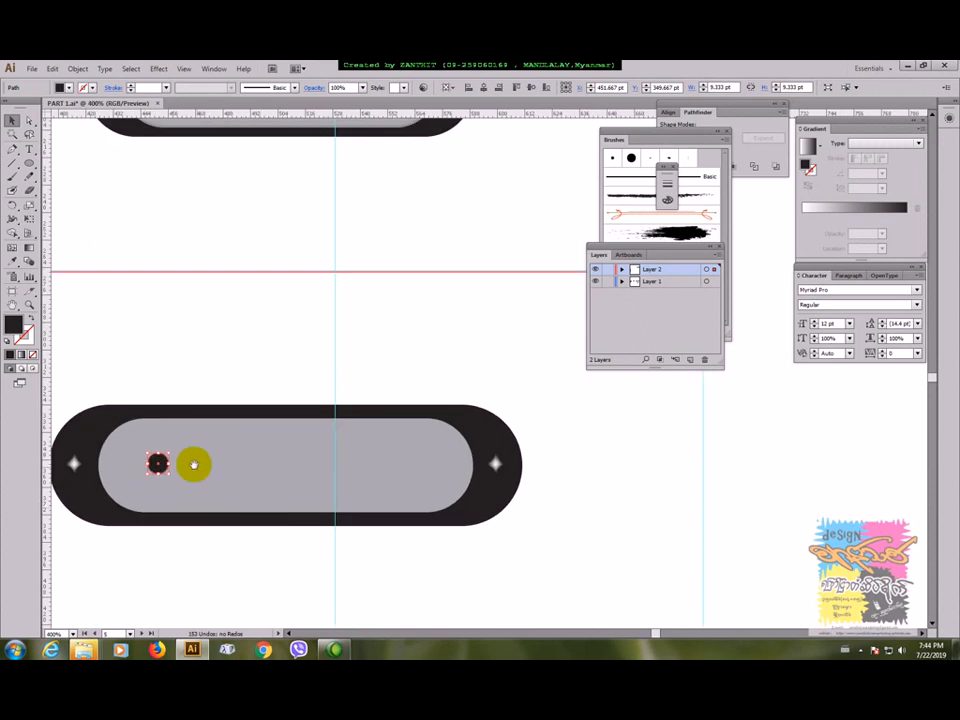
drag(191, 465, 306, 398)
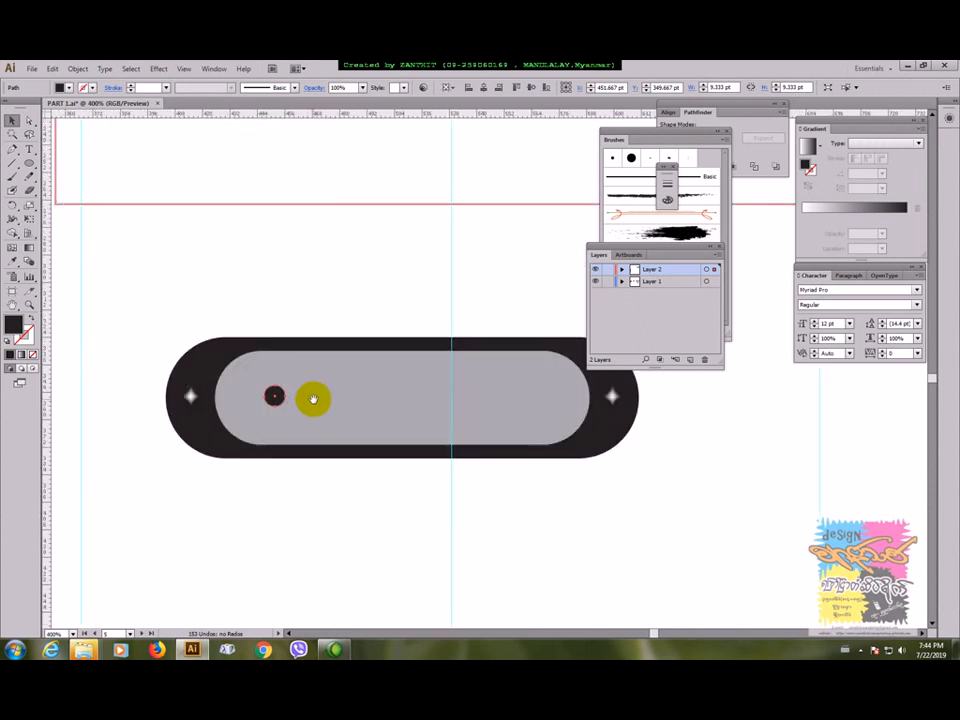
click(64, 87)
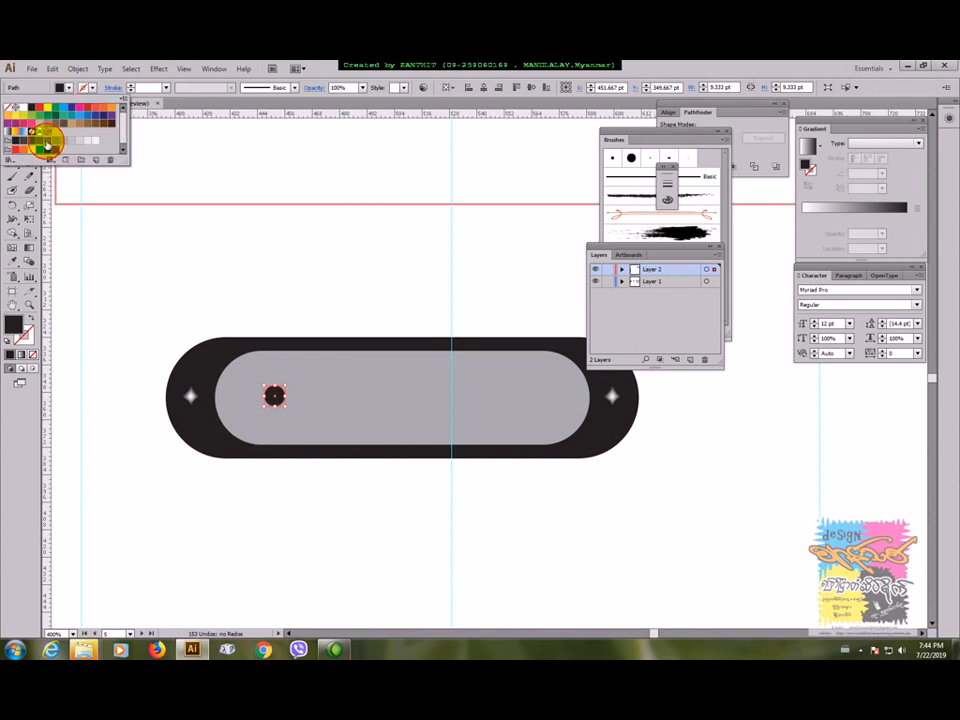
click(45, 146)
click(316, 309)
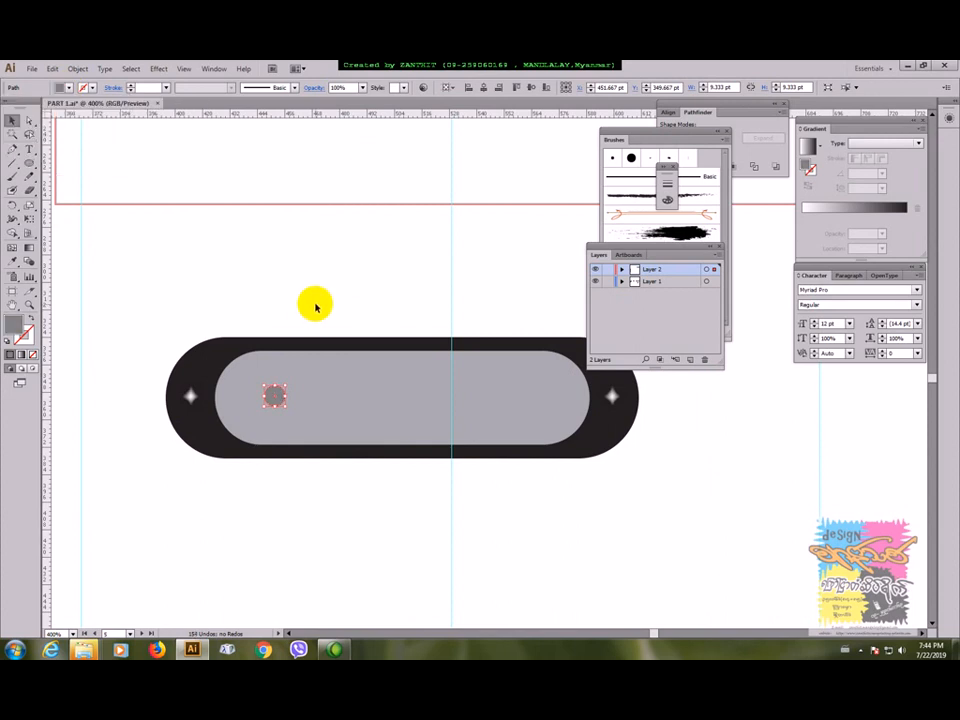
Add gradient mesh points across the small gray circle with the Mesh tool, placing the lines closer together toward its left side
key(ctrl+plus)
drag(225, 379, 285, 343)
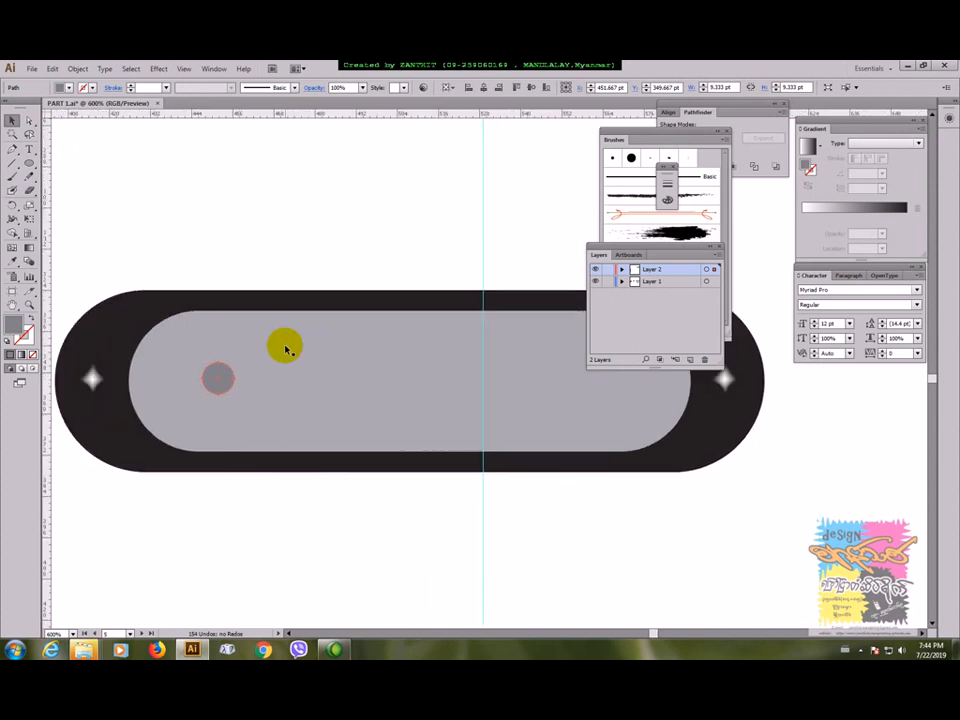
click(12, 247)
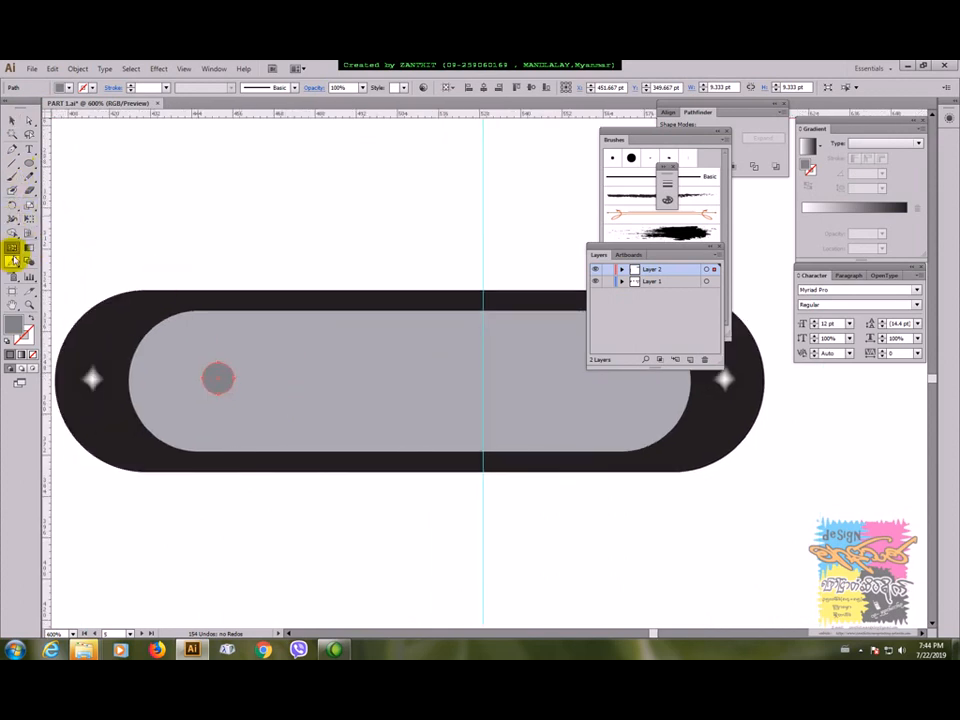
click(212, 379)
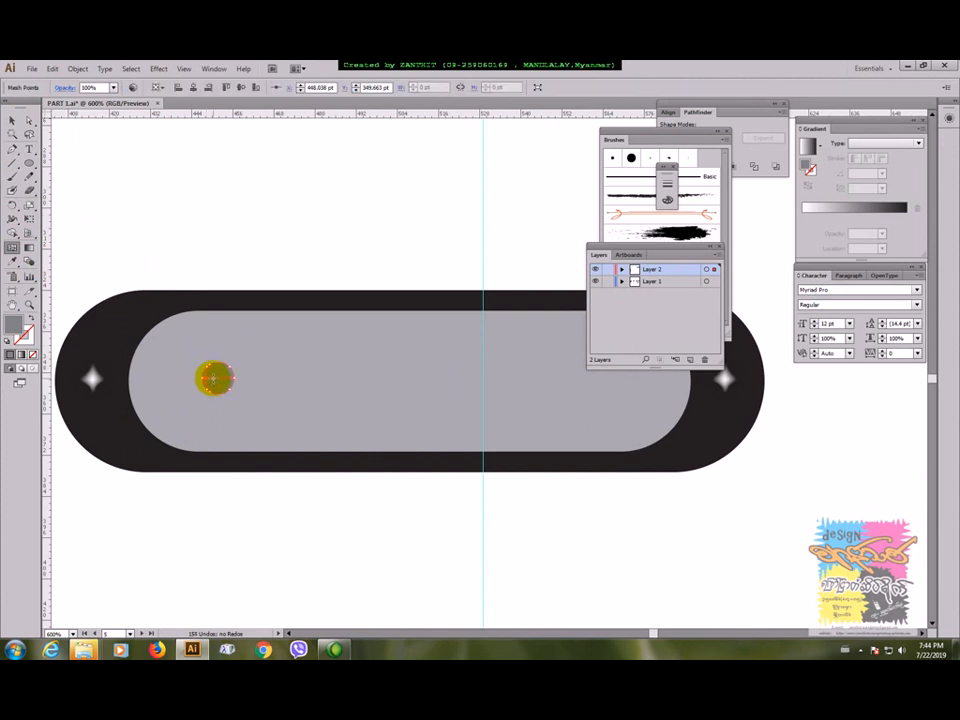
drag(215, 377, 224, 400)
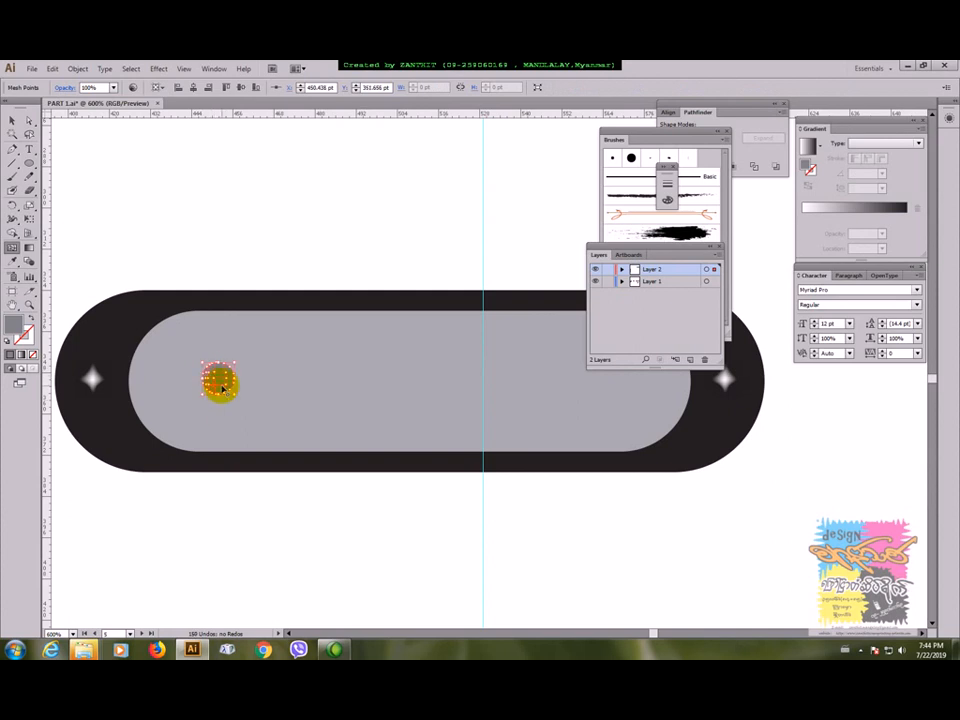
key(ctrl+plus)
key(ctrl+plus)
drag(175, 375, 370, 398)
mouse_move(277, 404)
mouse_down()
mouse_move(276, 413)
mouse_move(267, 406)
mouse_move(268, 386)
mouse_move(255, 399)
mouse_move(226, 393)
mouse_move(264, 413)
mouse_up()
Color one upper-left mesh point of the gray circle near-white (F4F6F9) to create a highlight
click(29, 120)
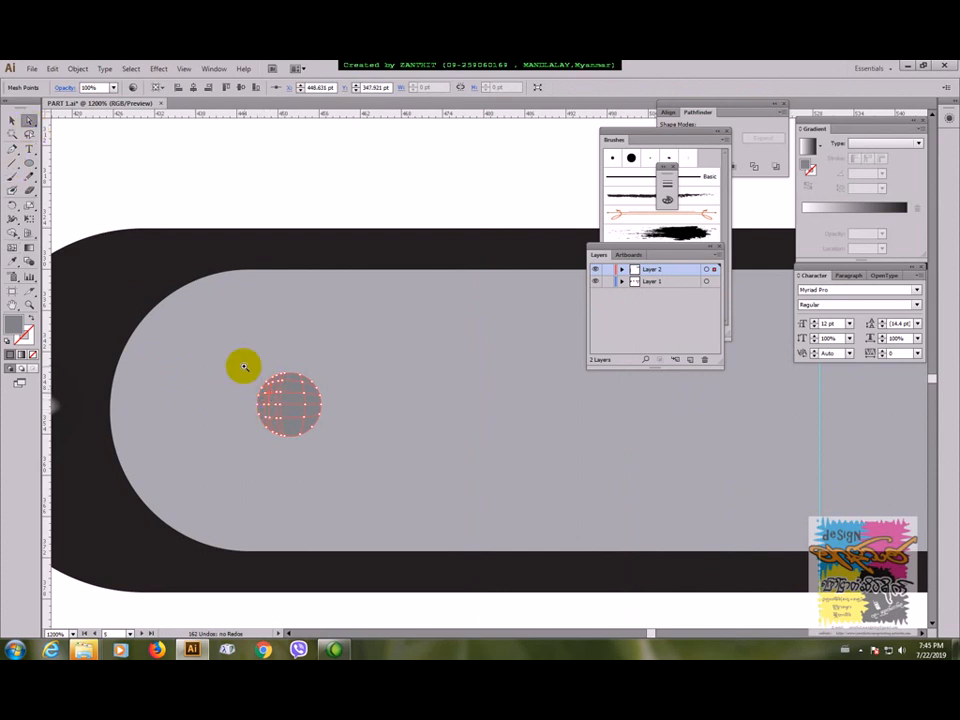
drag(242, 364, 334, 446)
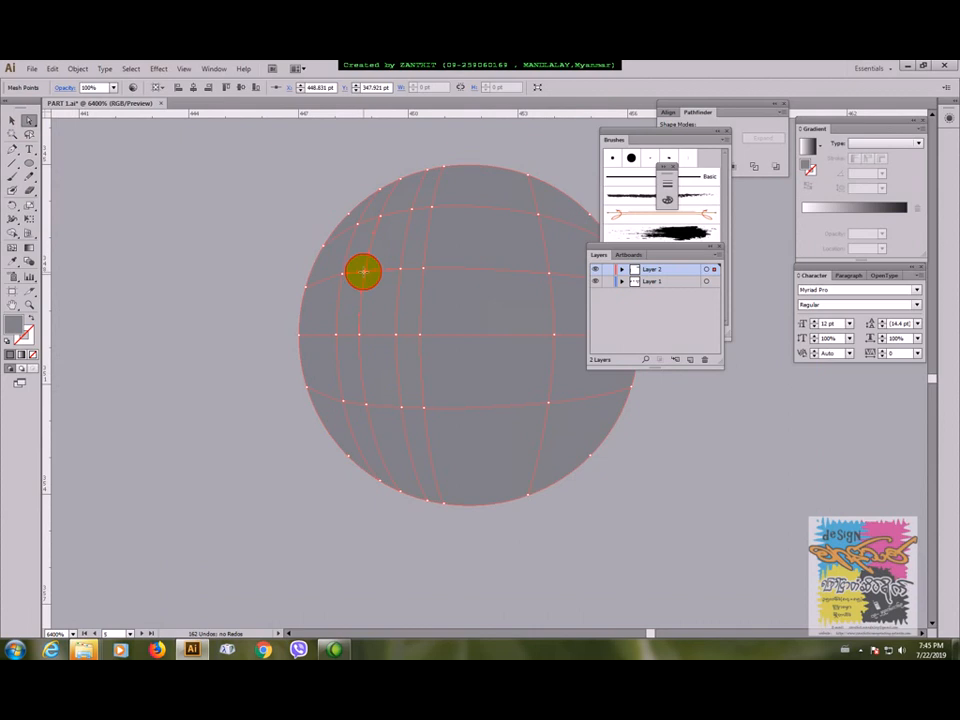
double_click(15, 325)
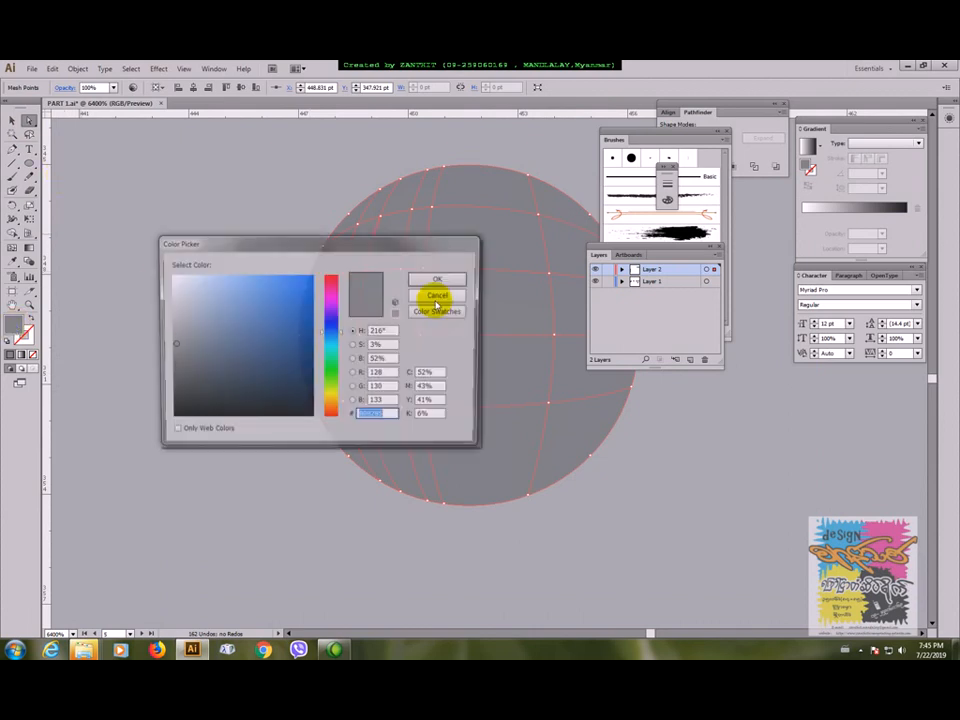
click(171, 278)
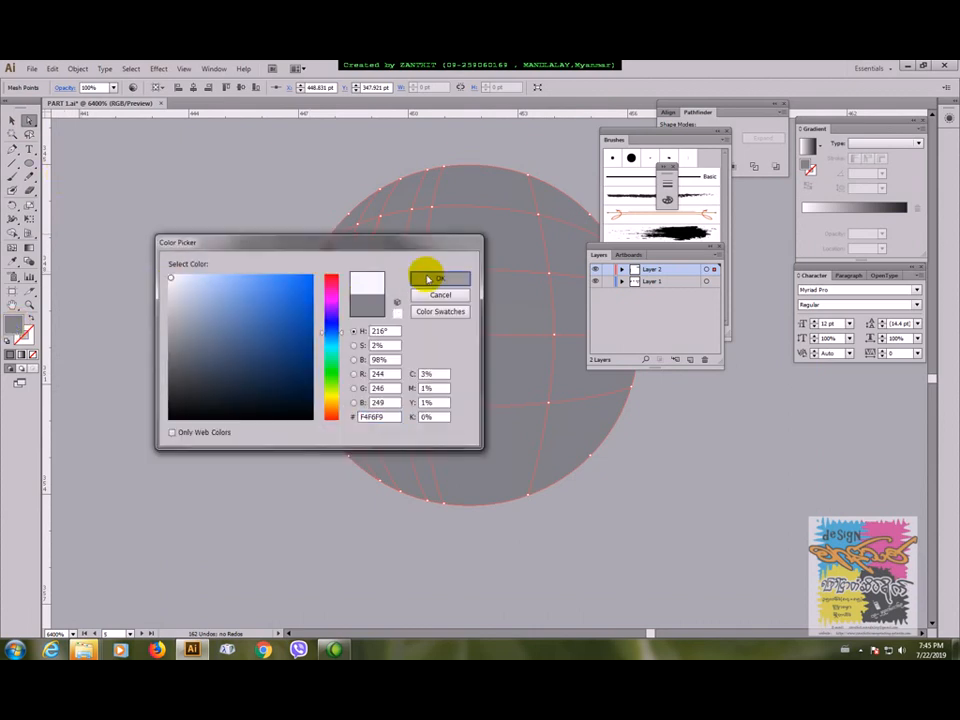
click(426, 279)
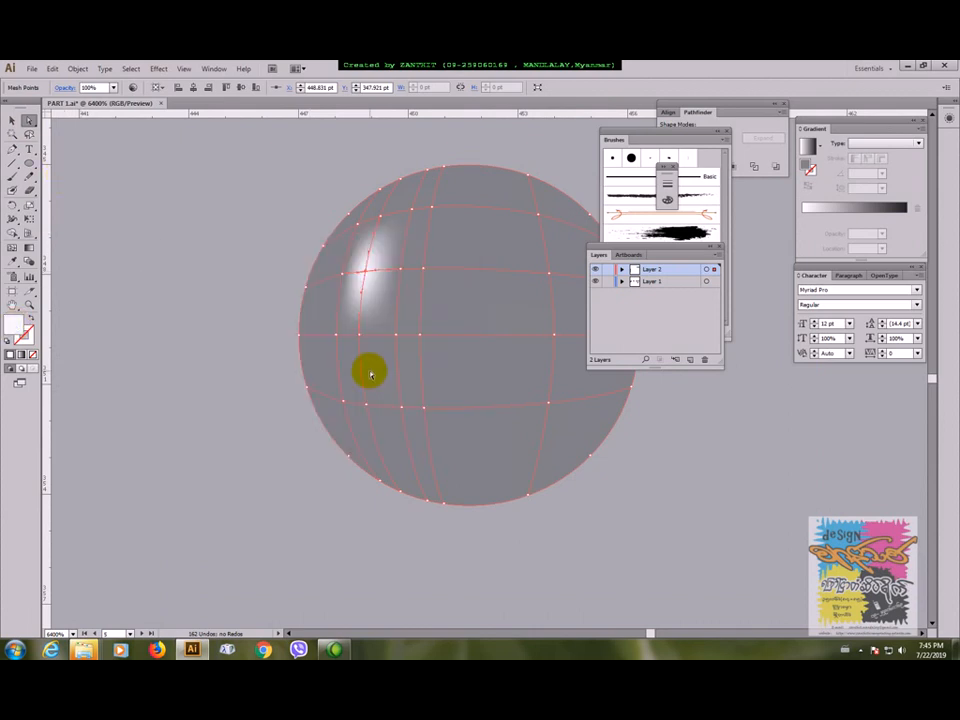
Reposition the mesh points surrounding the gray circle's upper-left highlight to make it wider and rounder
click(342, 277)
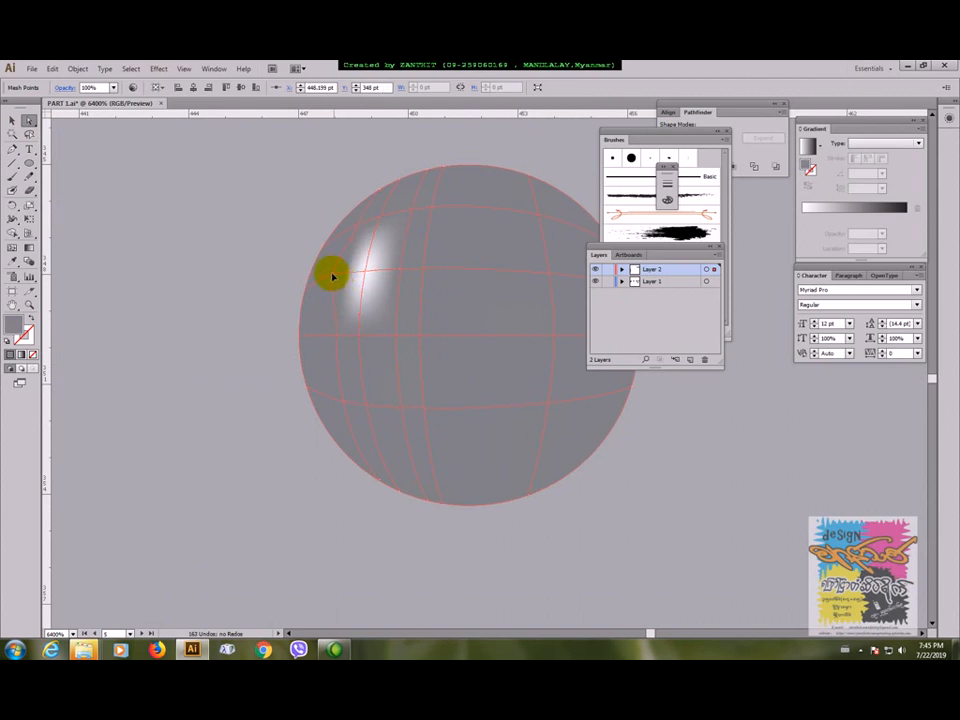
click(333, 277)
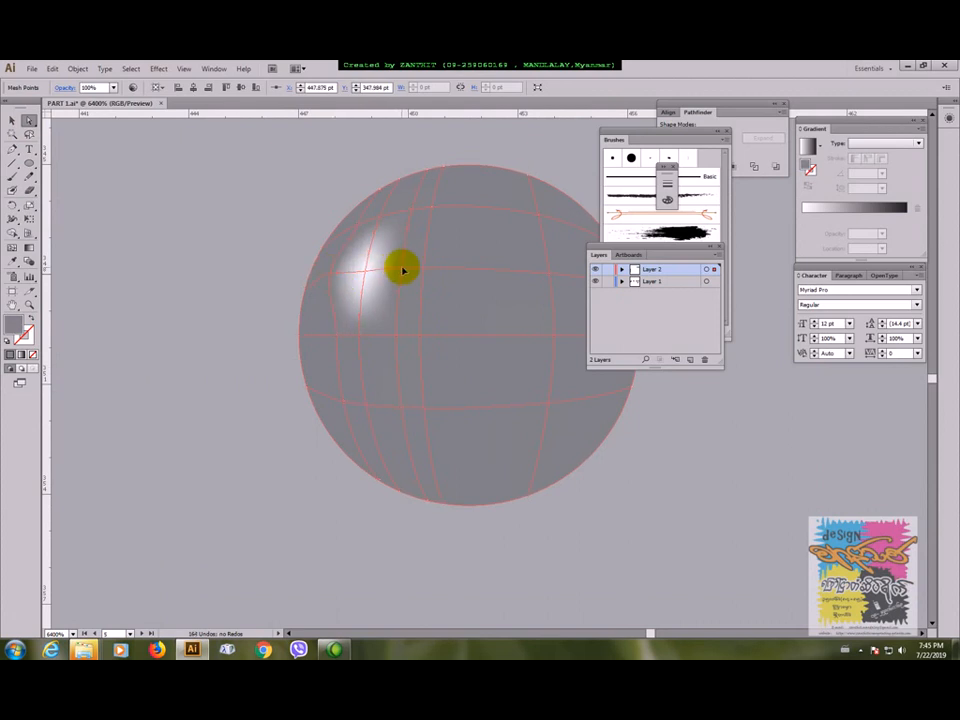
drag(411, 272, 363, 331)
click(379, 222)
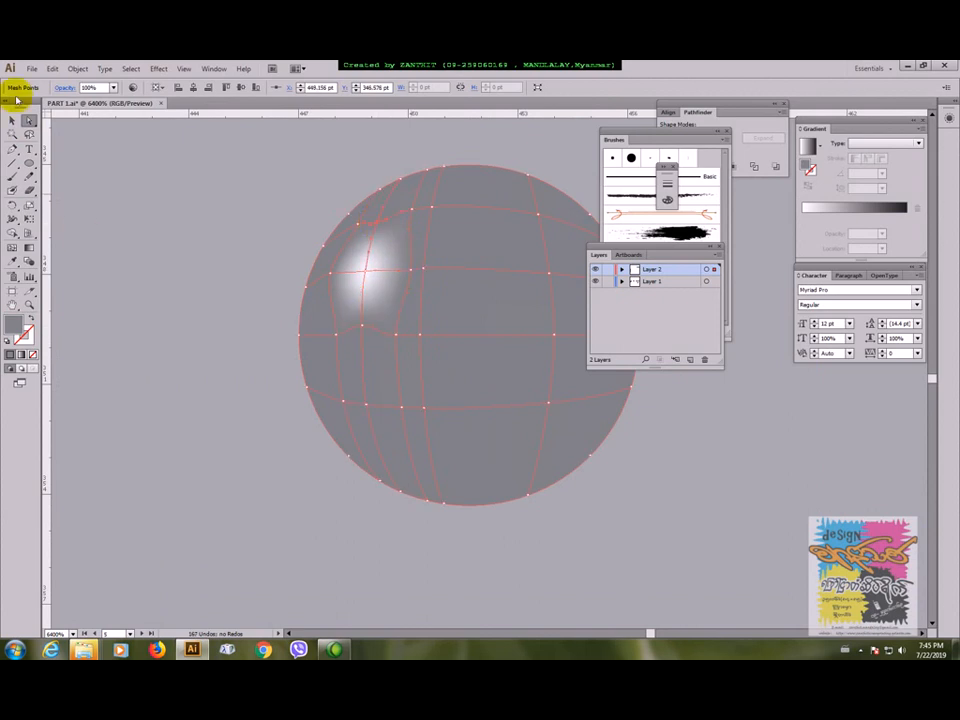
Duplicate the highlighted gray circle sideways at equal spacing across the gray pickup shape to form a row of six
click(12, 120)
key(ctrl+minus)
key(ctrl+minus)
key(ctrl+minus)
key(ctrl+minus)
key(ctrl+minus)
key(ctrl+minus)
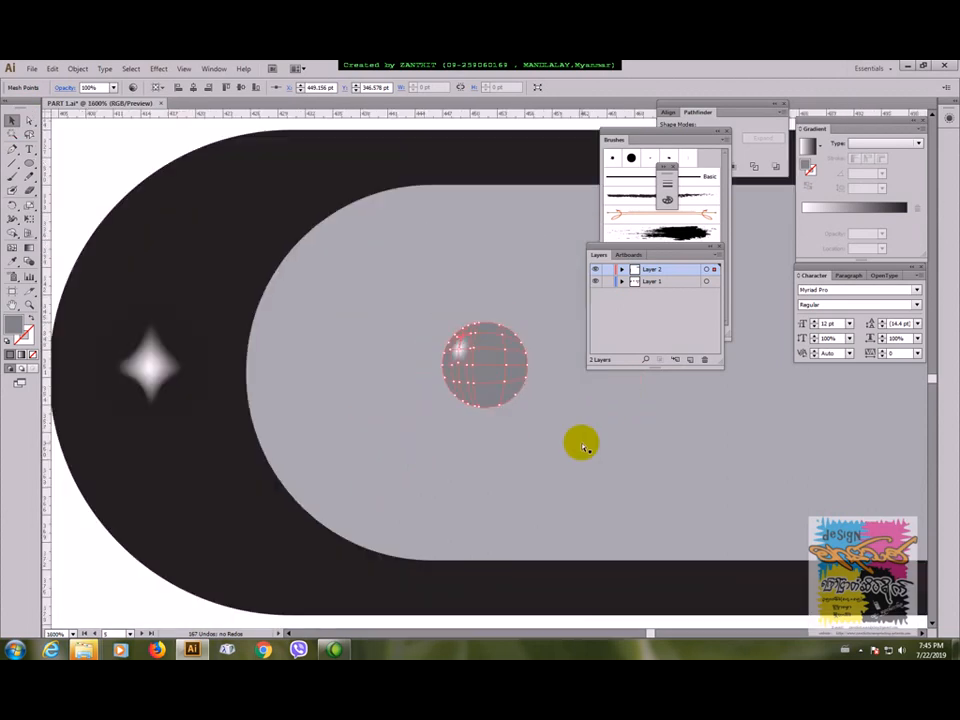
click(261, 241)
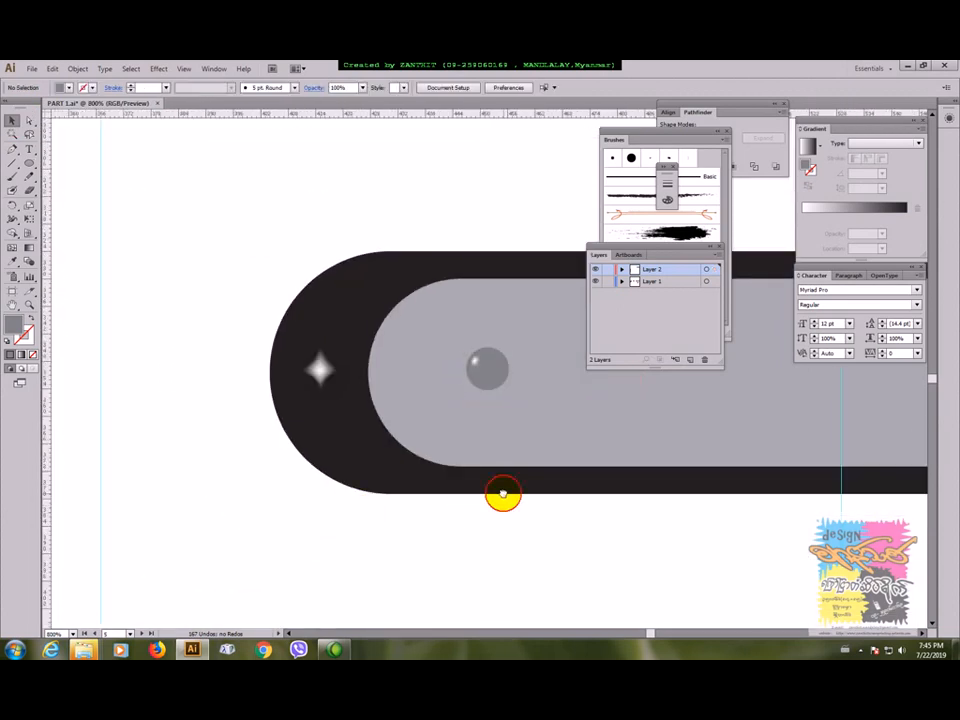
drag(503, 495, 300, 456)
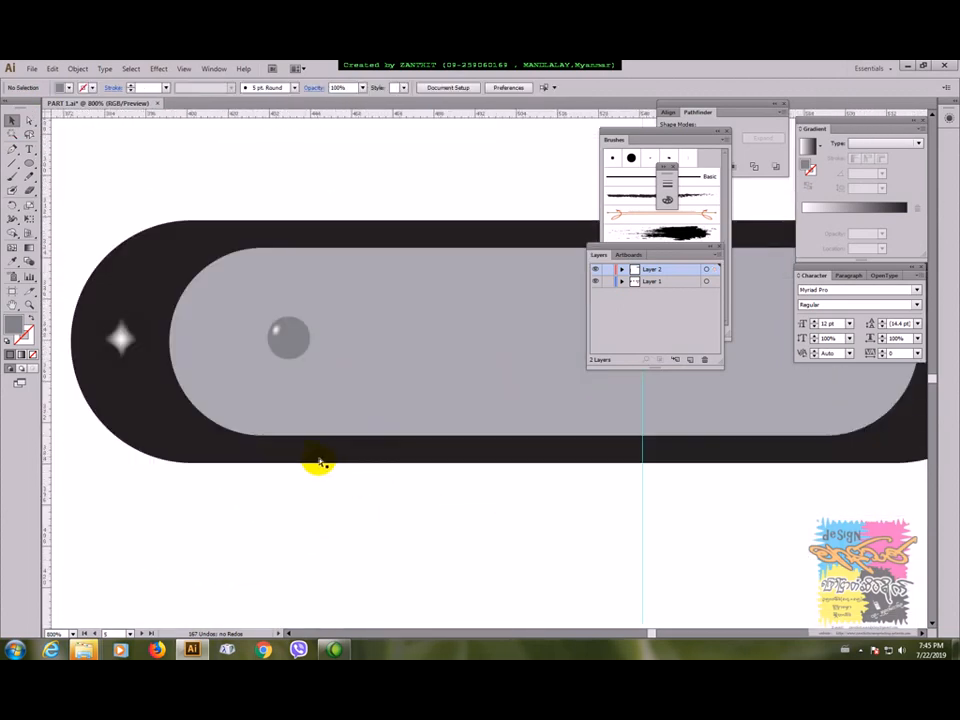
key(ctrl+minus)
key(ctrl+minus)
drag(388, 448, 250, 451)
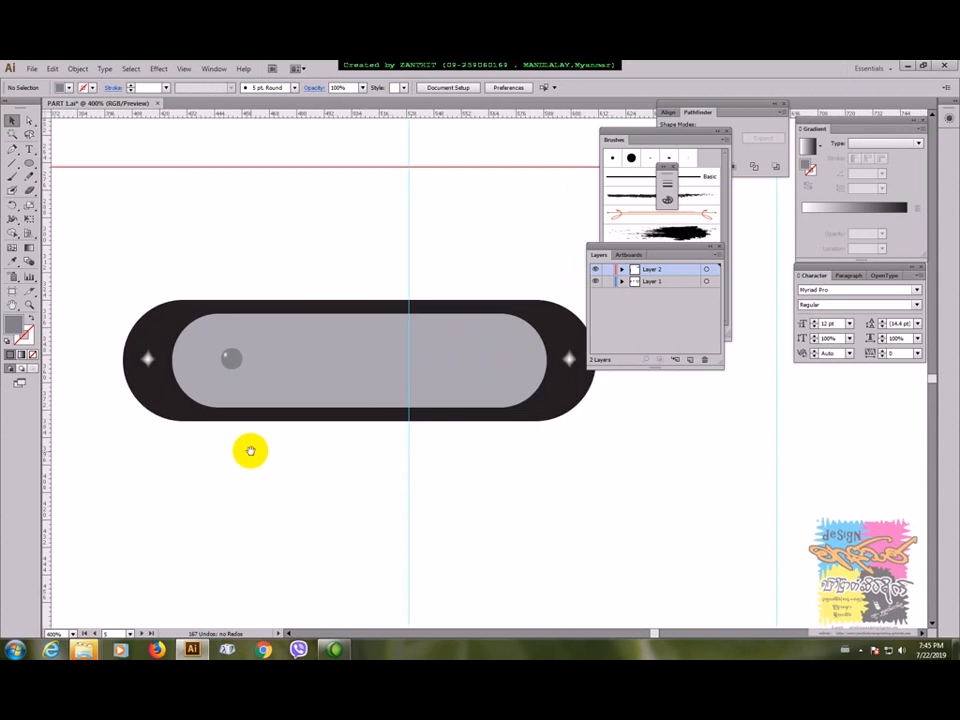
click(232, 358)
drag(237, 360, 274, 362)
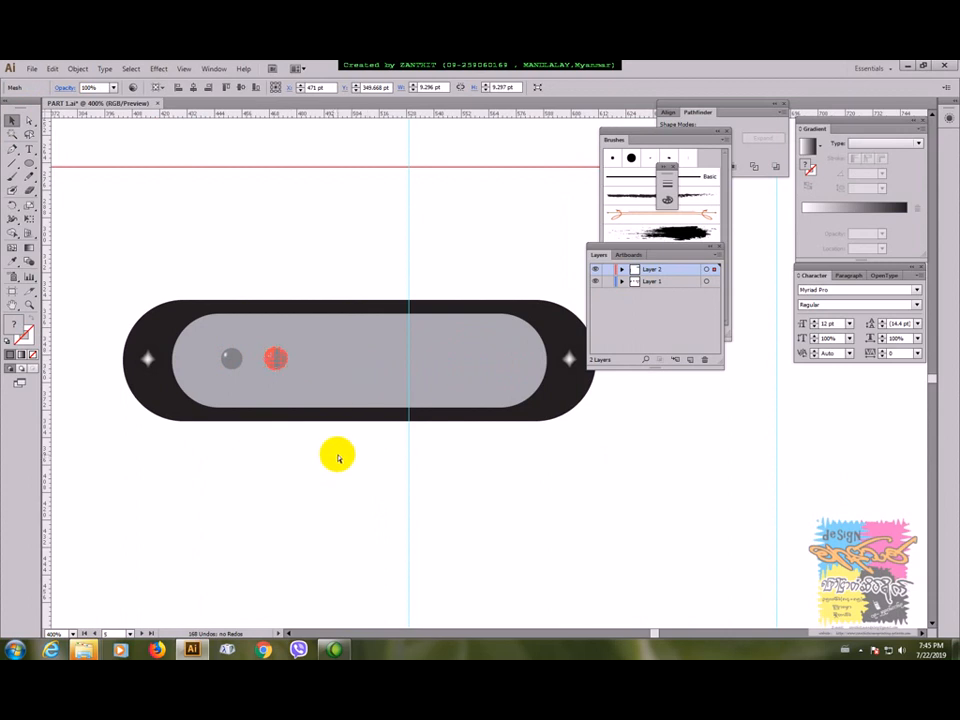
key(ctrl+d)
key(ctrl+d)
key(ctrl+d)
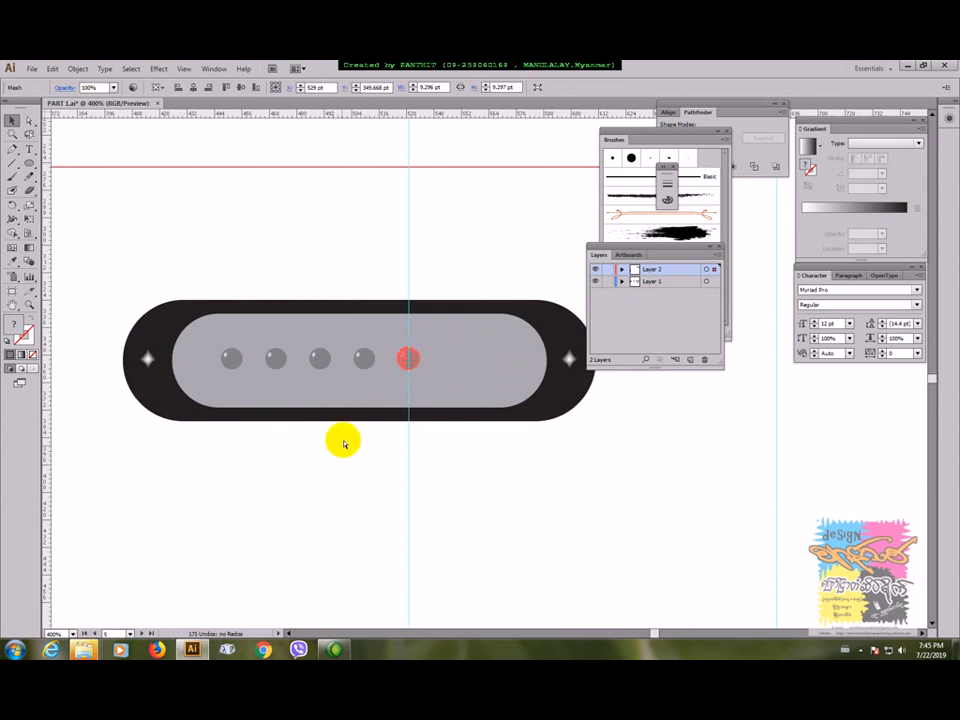
key(ctrl+d)
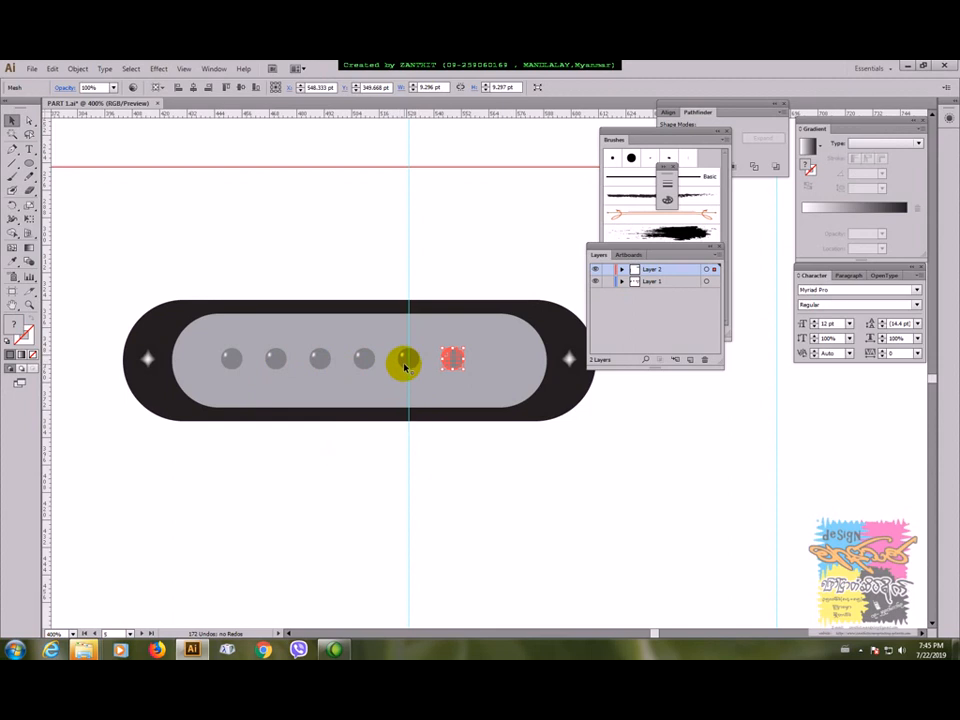
Group the six circles and center the row horizontally on the gray inner shape of the pickup
shift+click(405, 366)
shift+click(364, 360)
shift+click(319, 361)
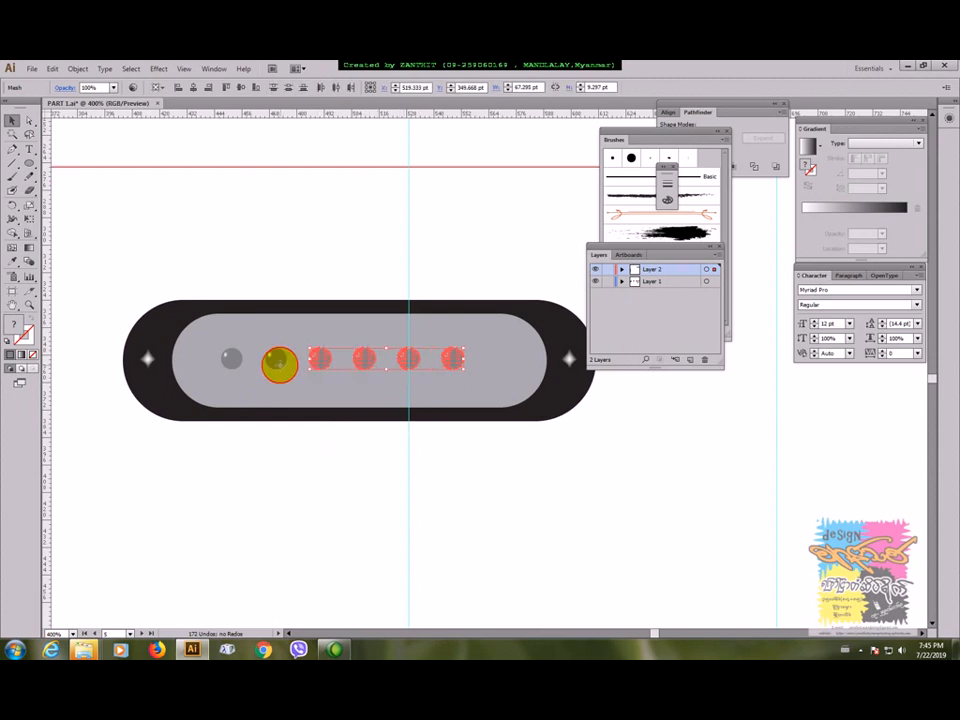
shift+click(277, 362)
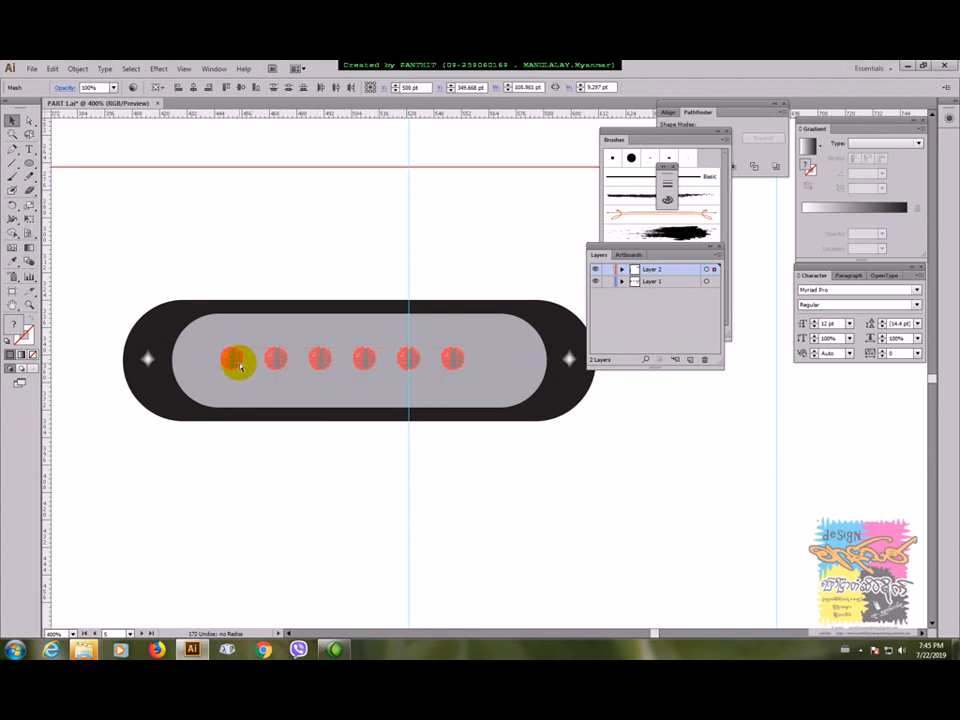
click(499, 360)
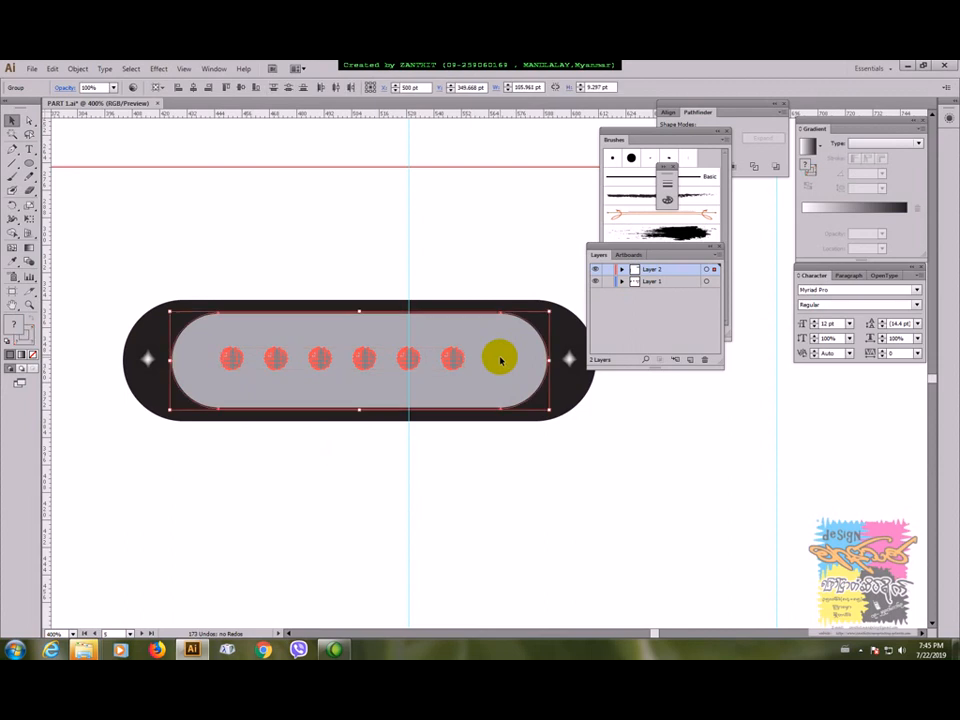
click(194, 87)
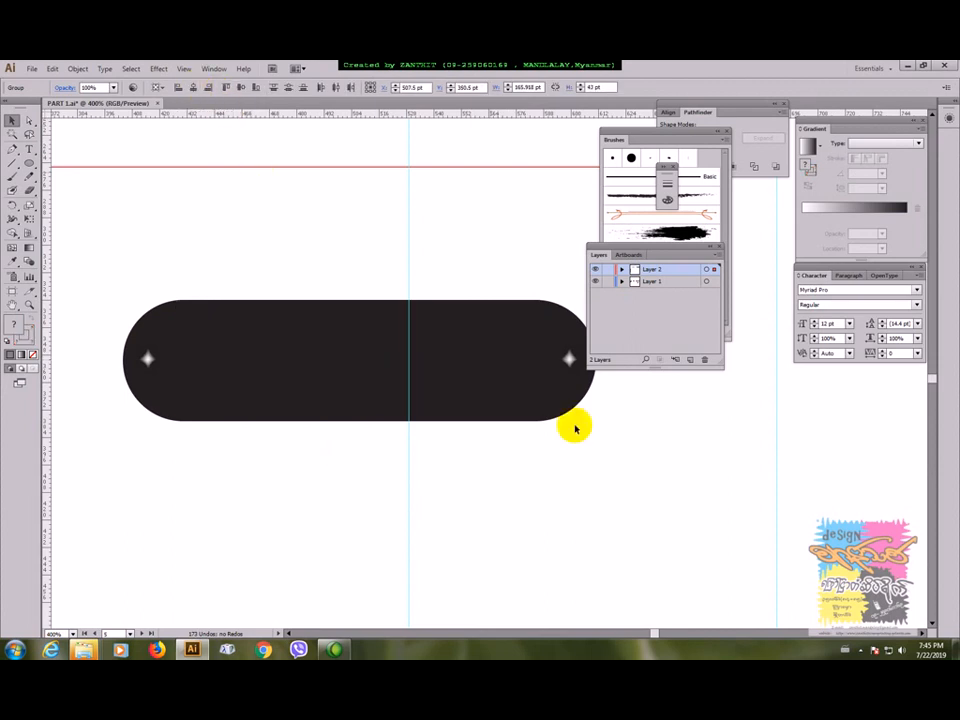
key(ctrl+z)
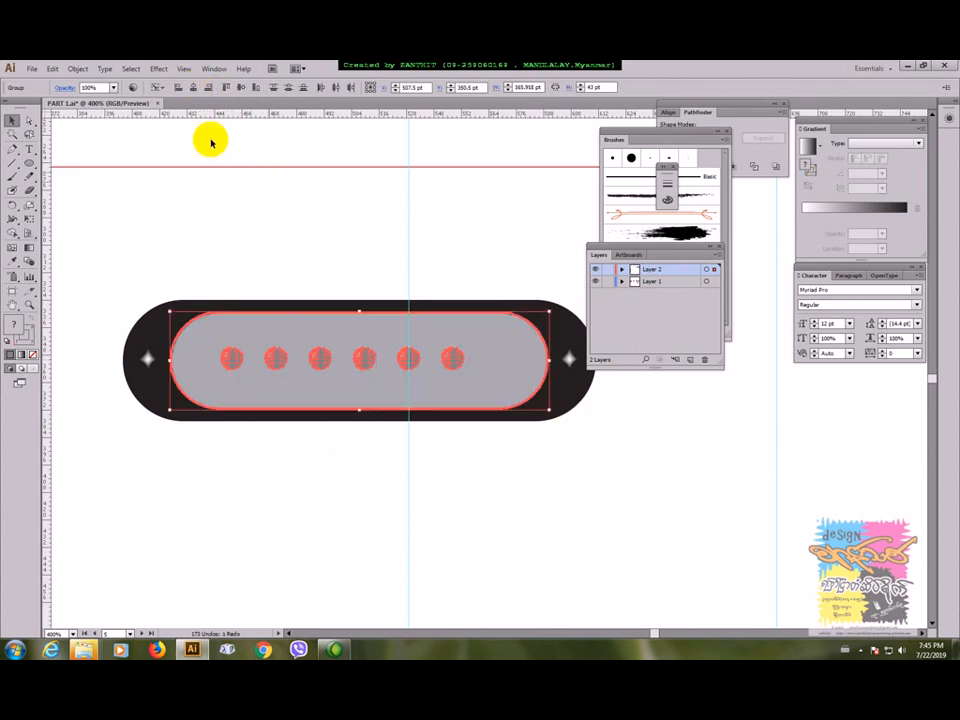
click(176, 88)
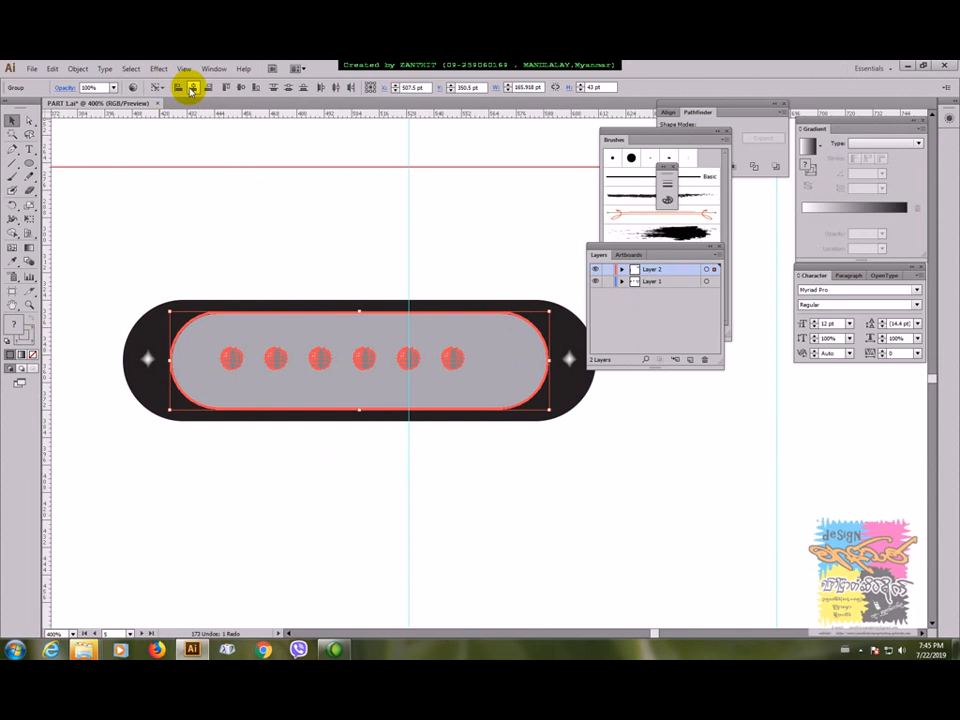
click(599, 521)
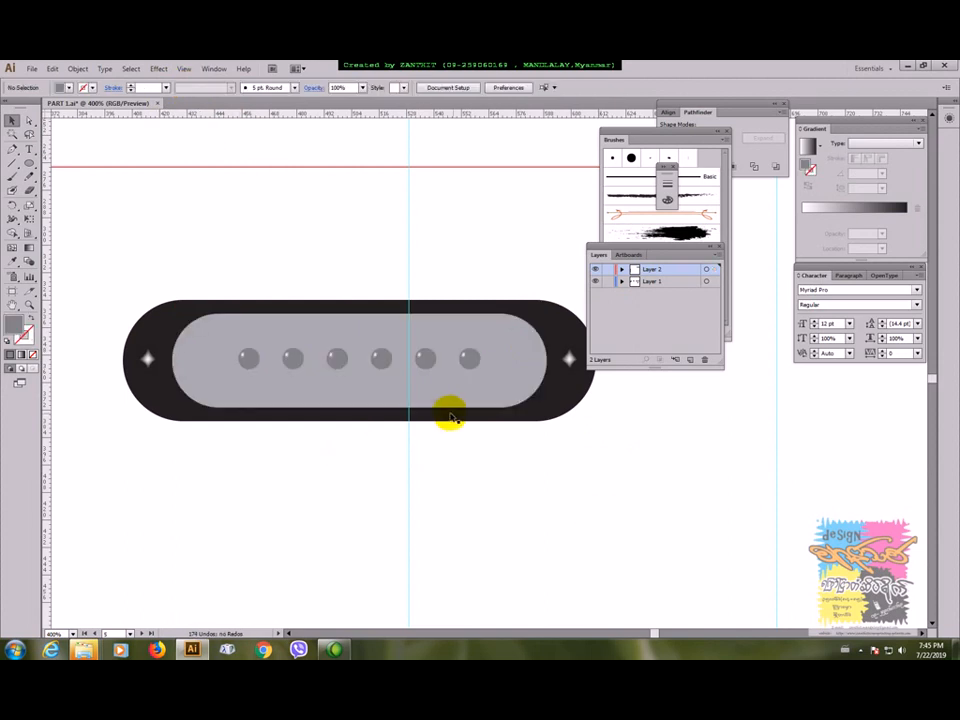
Group the large pickup's black base, gray inner shape, star screws and circle row into one object
scroll(450, 418, down, 4)
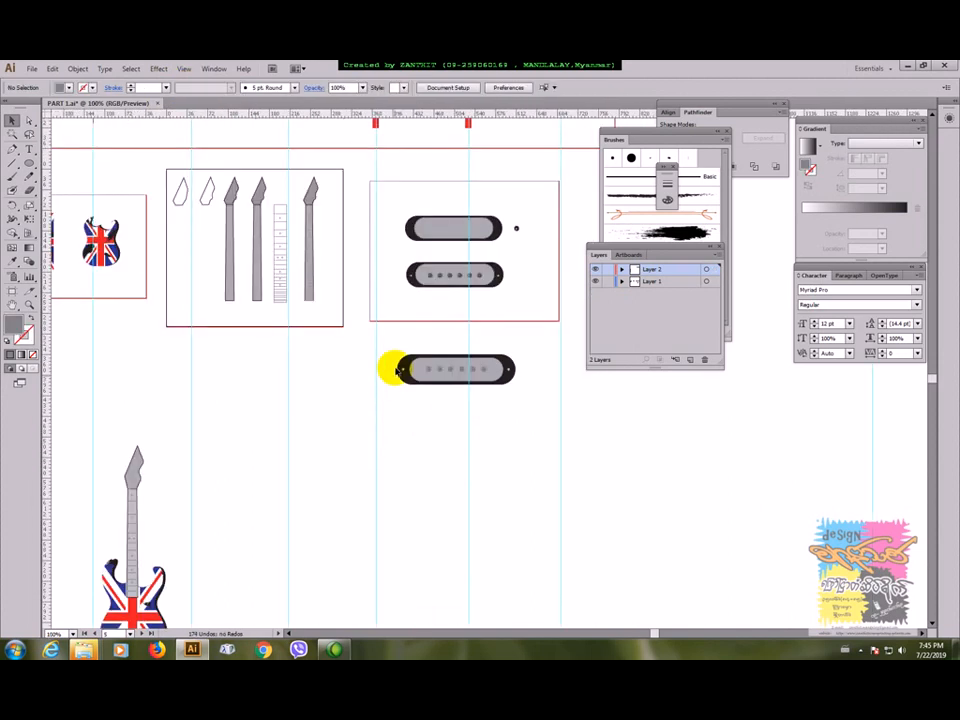
drag(422, 385, 514, 395)
shift+click(469, 415)
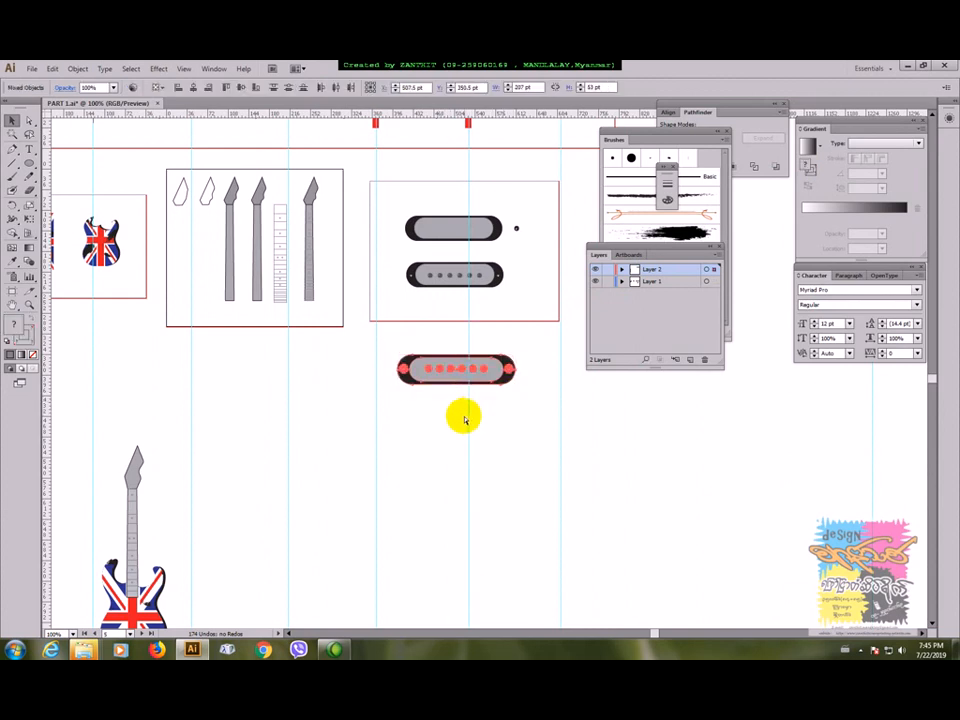
key(ctrl+g)
Move the grouped pickup onto the Union Jack guitar body and scale it down to about 67 × 18 pt
drag(400, 480, 489, 360)
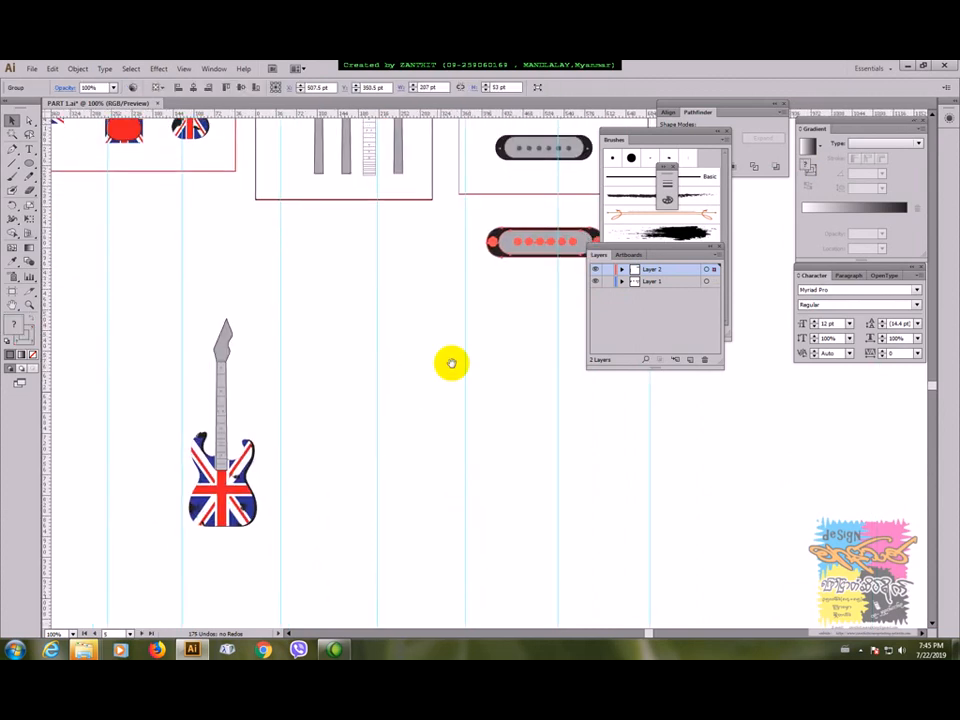
drag(521, 249, 206, 493)
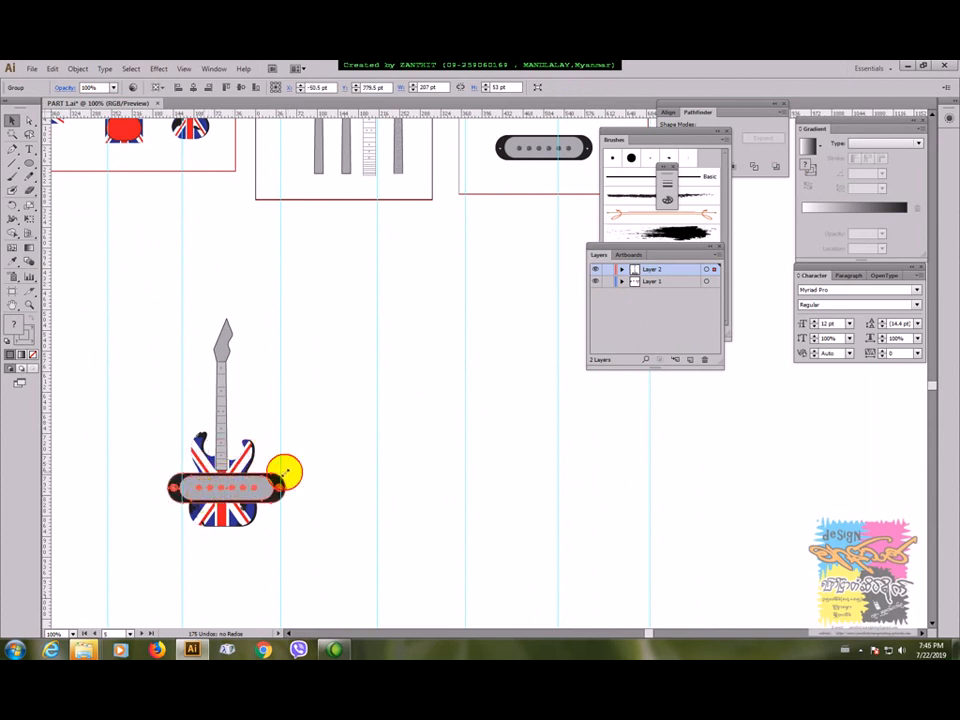
drag(286, 472, 253, 489)
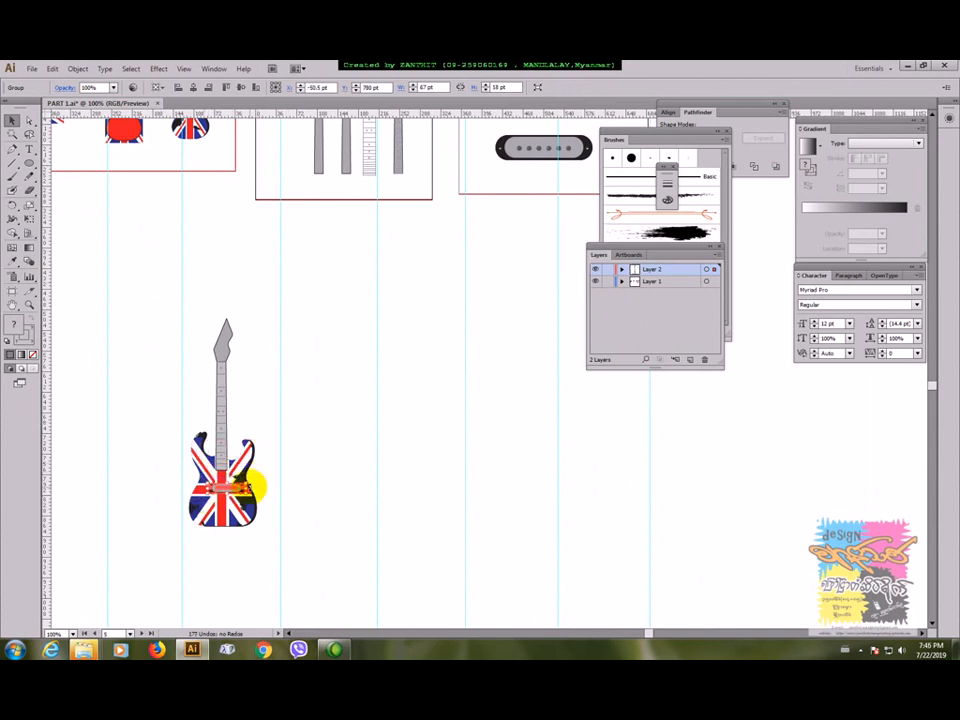
Shrink the pickup further to about 34 × 10 pt and place it just below the end of the guitar neck
key(ctrl+plus)
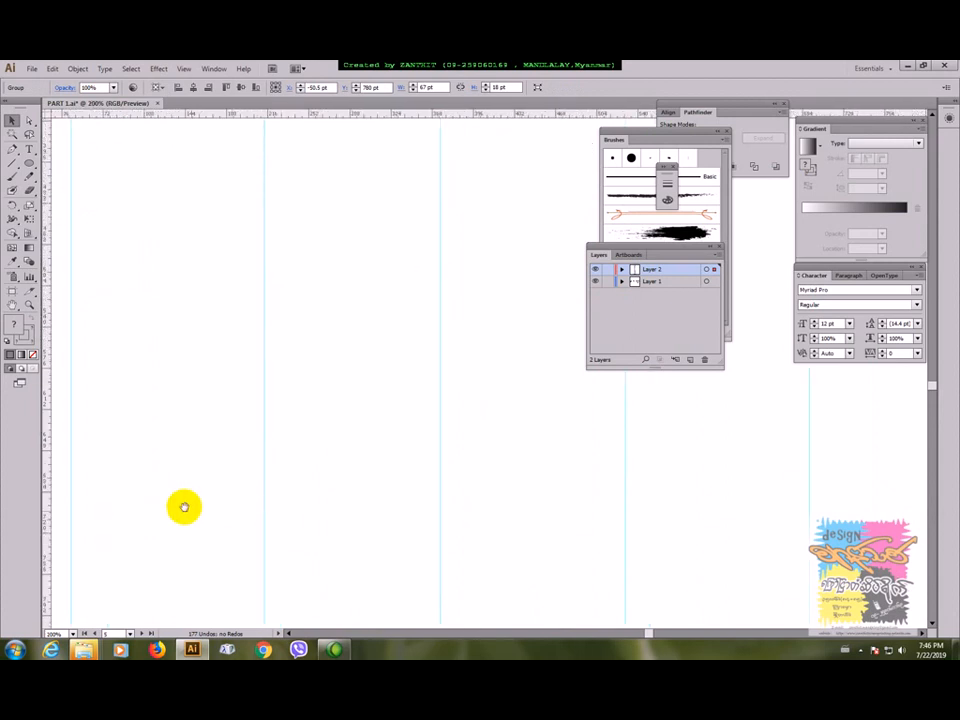
drag(184, 506, 531, 416)
drag(369, 508, 418, 424)
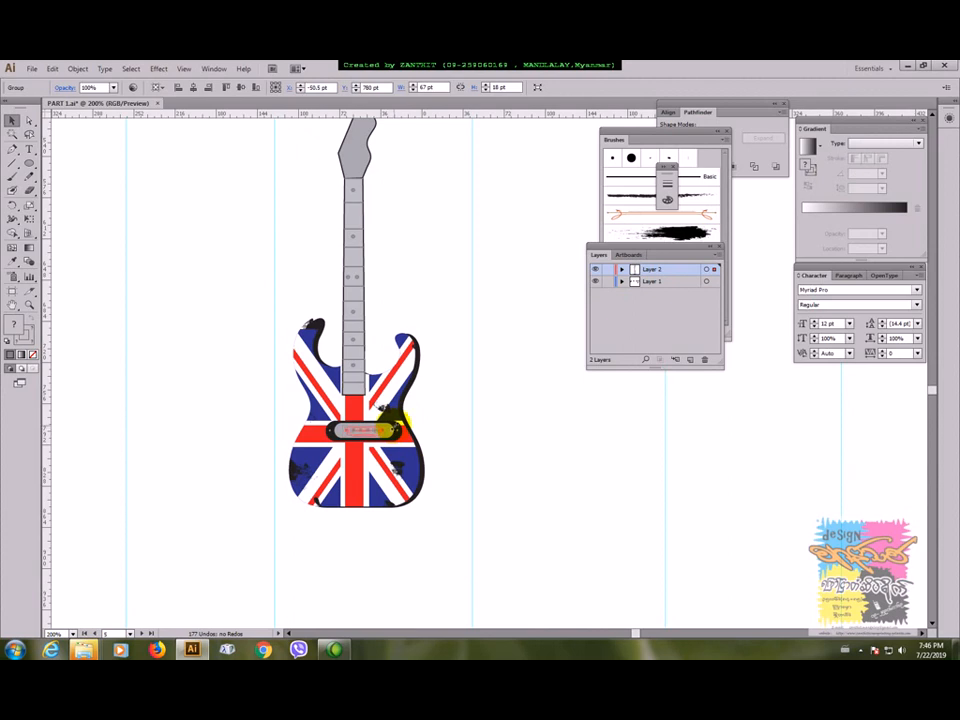
drag(402, 426, 364, 423)
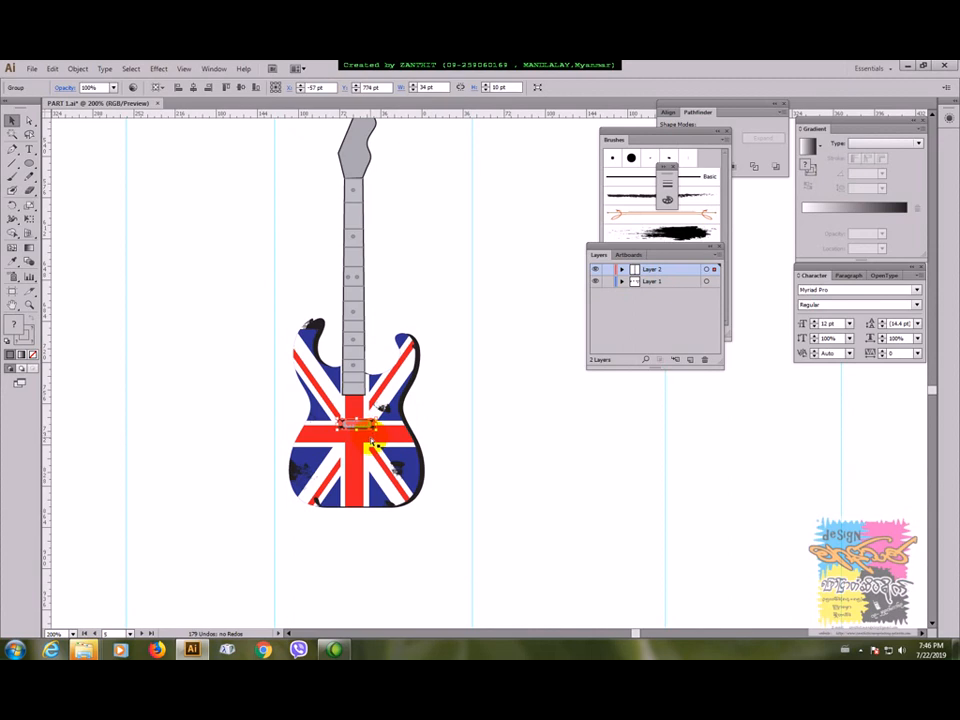
click(516, 456)
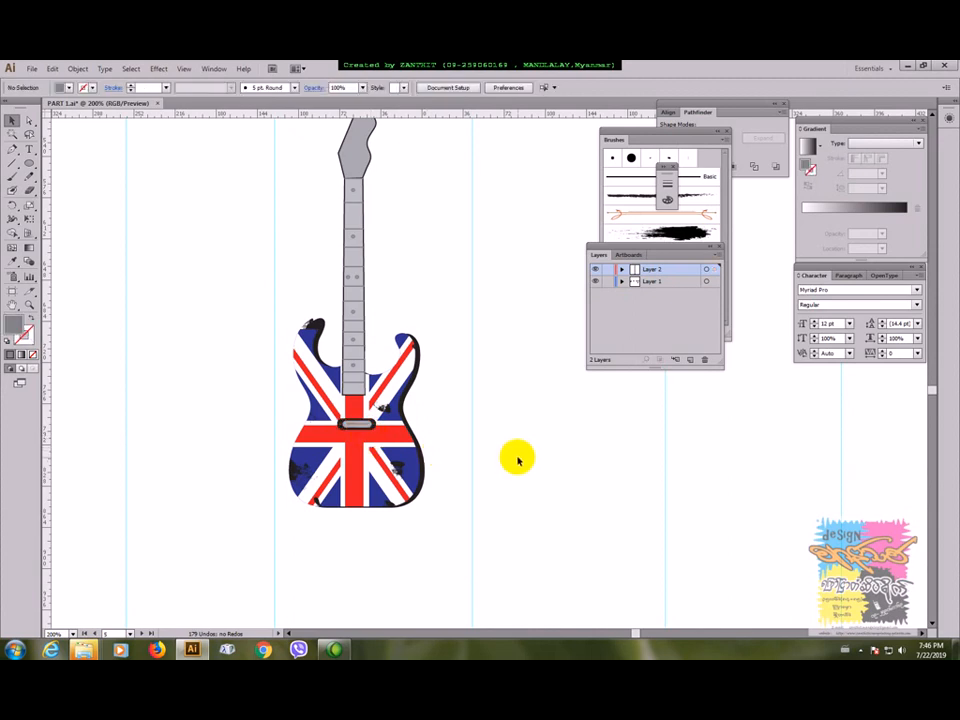
Examine the pickup and hardware layout on the guitar in the finished ROCK Radio T-shirt design
click(349, 427)
key(ctrl+minus)
key(ctrl+minus)
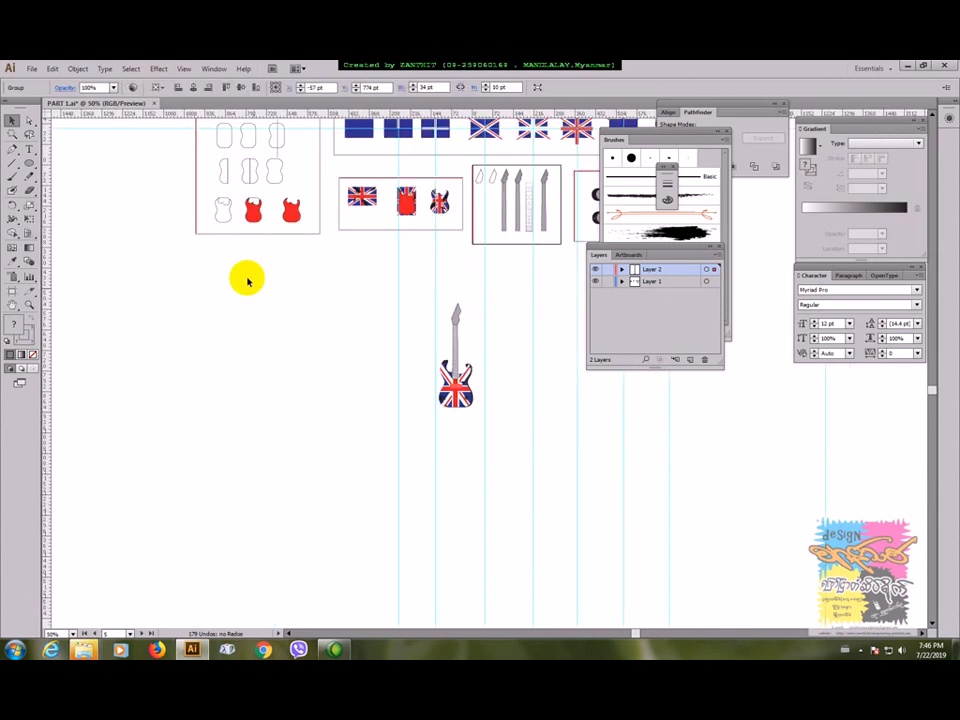
drag(268, 438, 262, 470)
drag(228, 366, 599, 403)
drag(160, 298, 274, 401)
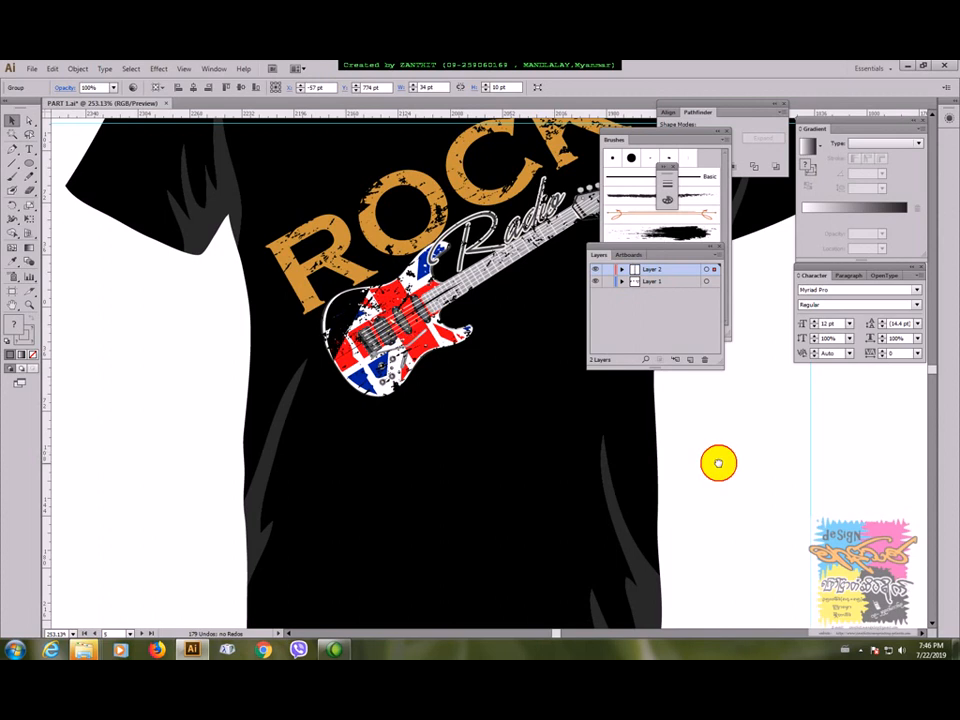
drag(718, 463, 618, 458)
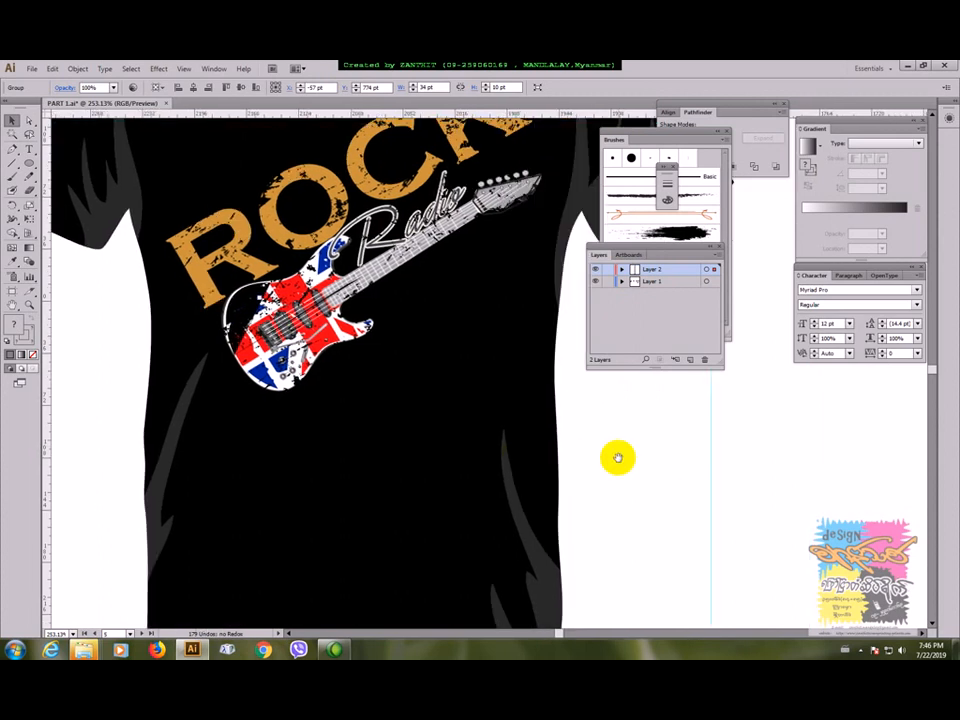
key(ctrl+minus)
key(ctrl+minus)
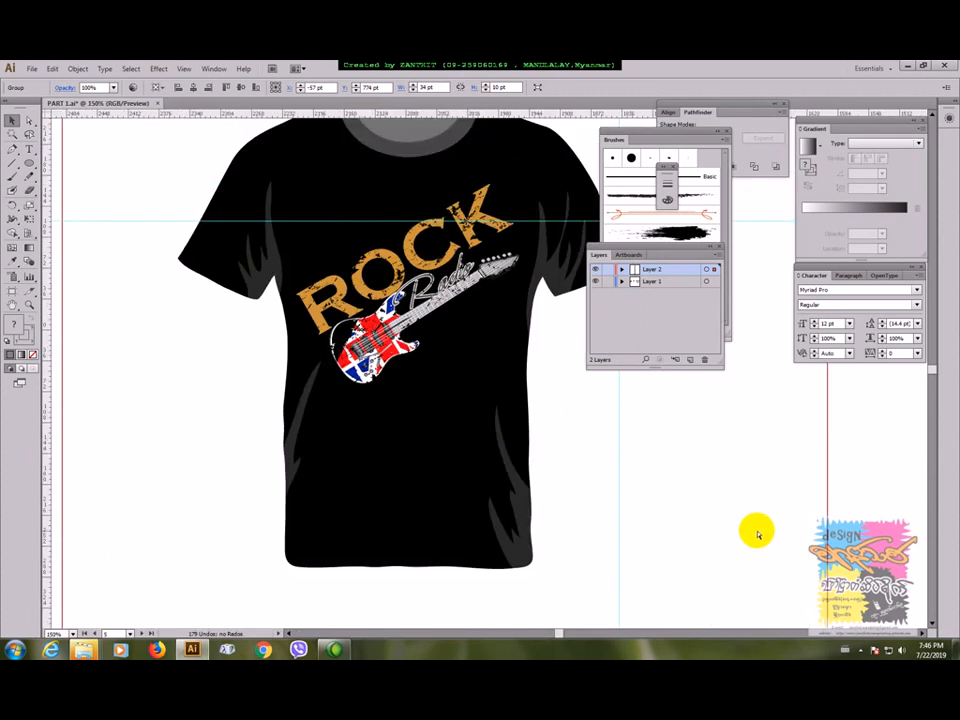
key(ctrl+minus)
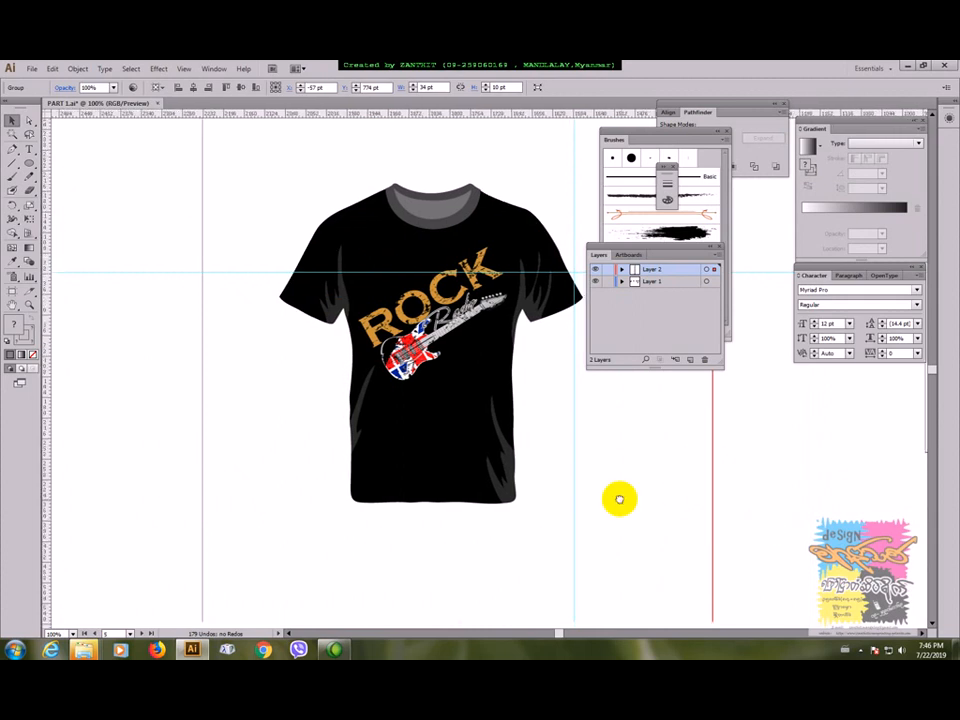
Align the small pickup and the neck of the Union Jack guitar on their horizontal centers
drag(782, 536, 439, 460)
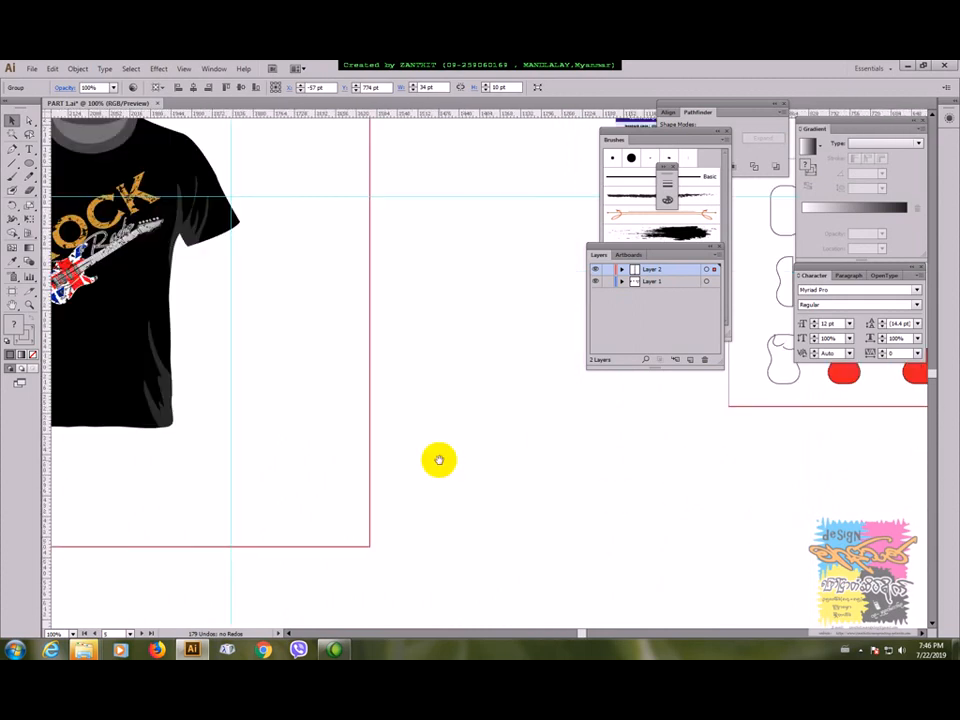
drag(862, 490, 623, 494)
drag(800, 548, 542, 471)
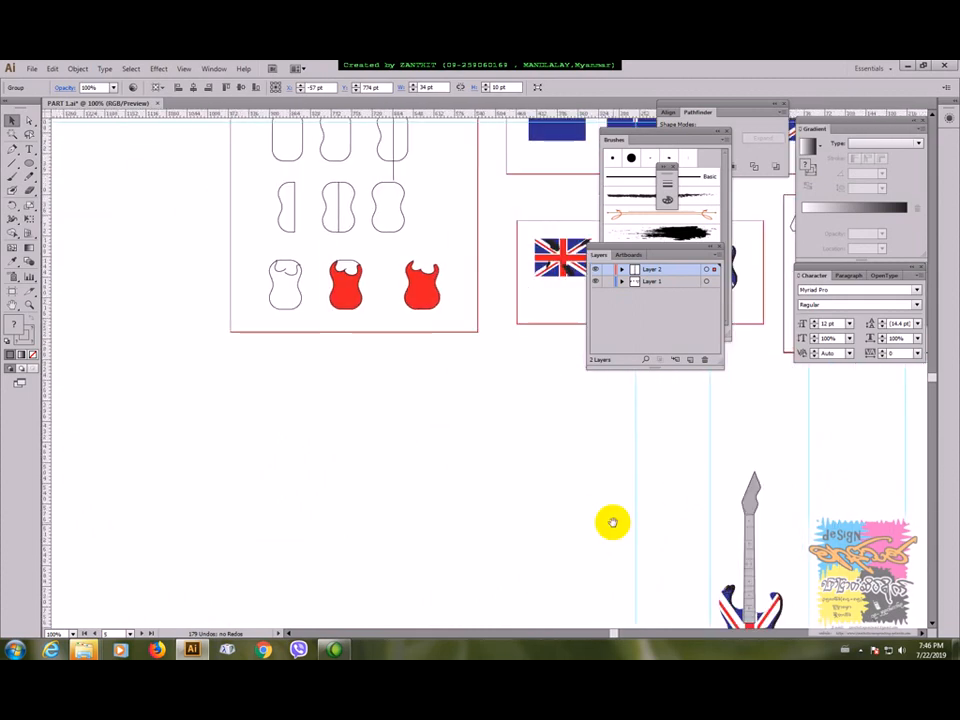
drag(748, 596, 549, 504)
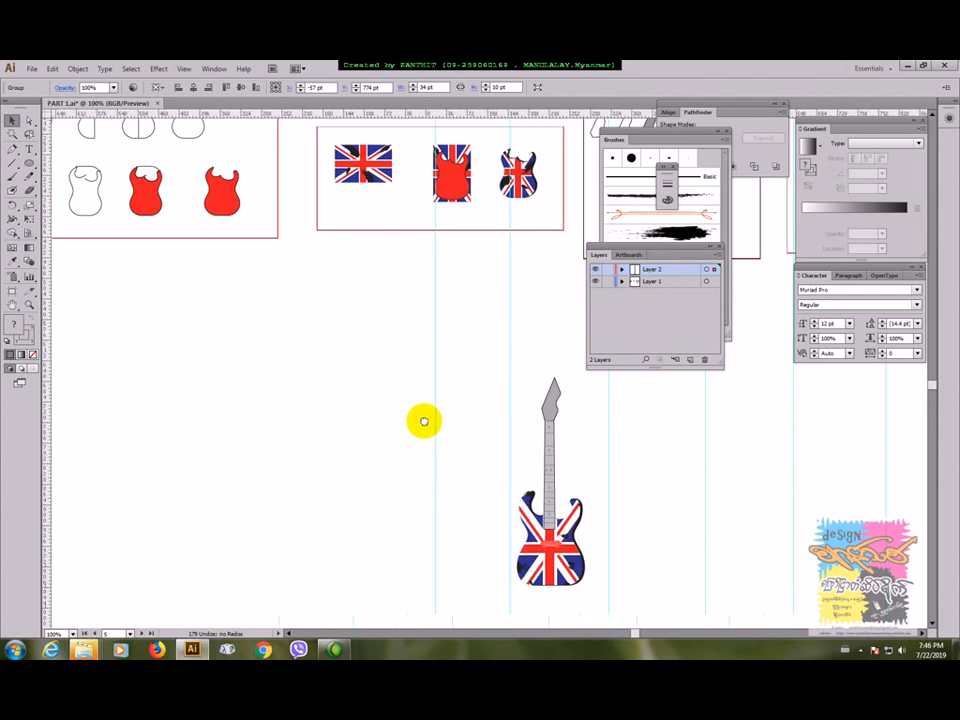
drag(659, 564, 499, 467)
drag(422, 452, 413, 410)
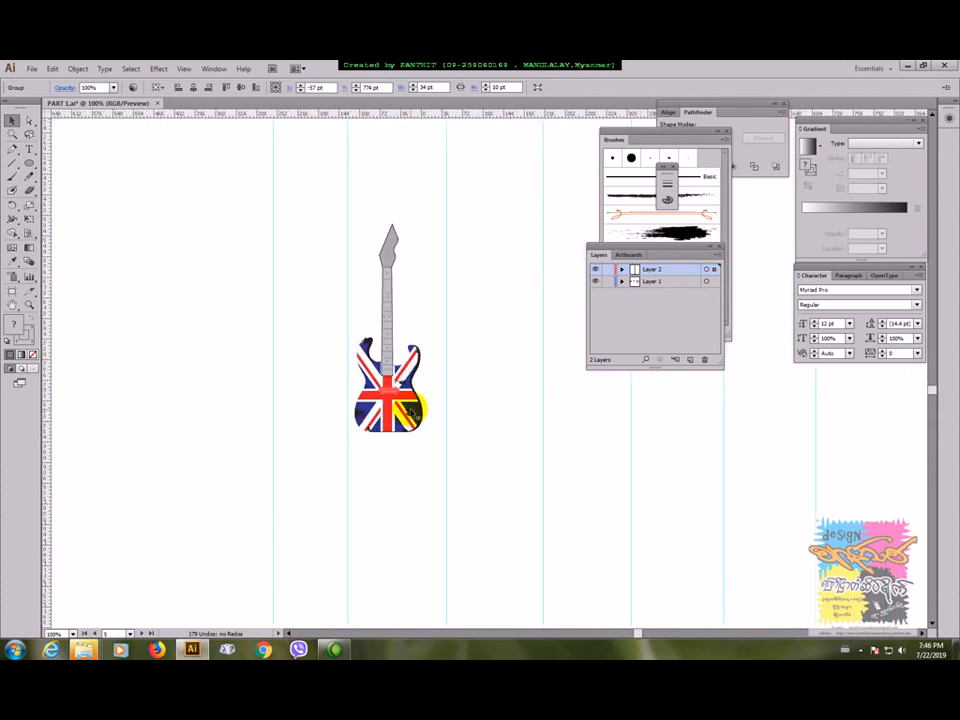
key(ctrl+plus)
key(ctrl+plus)
key(ctrl+plus)
key(ctrl+plus)
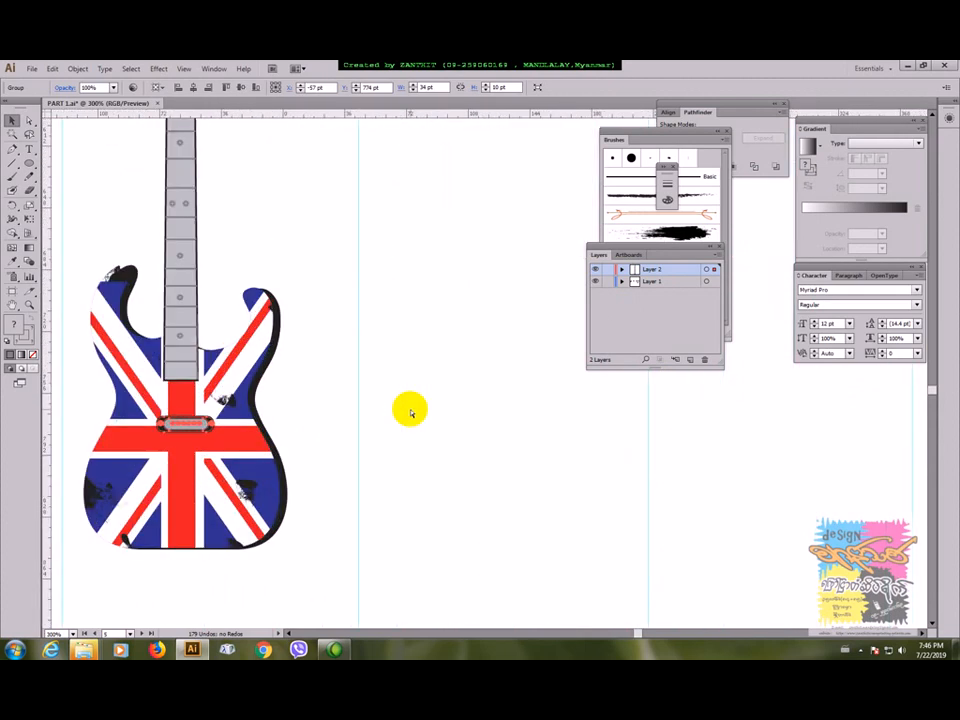
drag(235, 439, 429, 422)
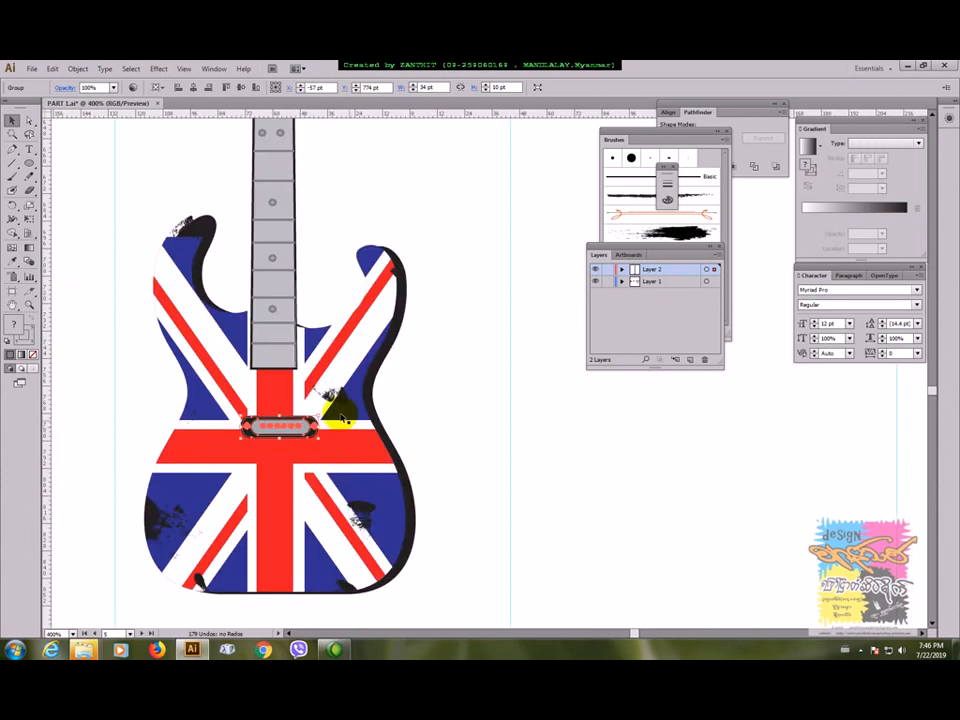
shift+click(289, 352)
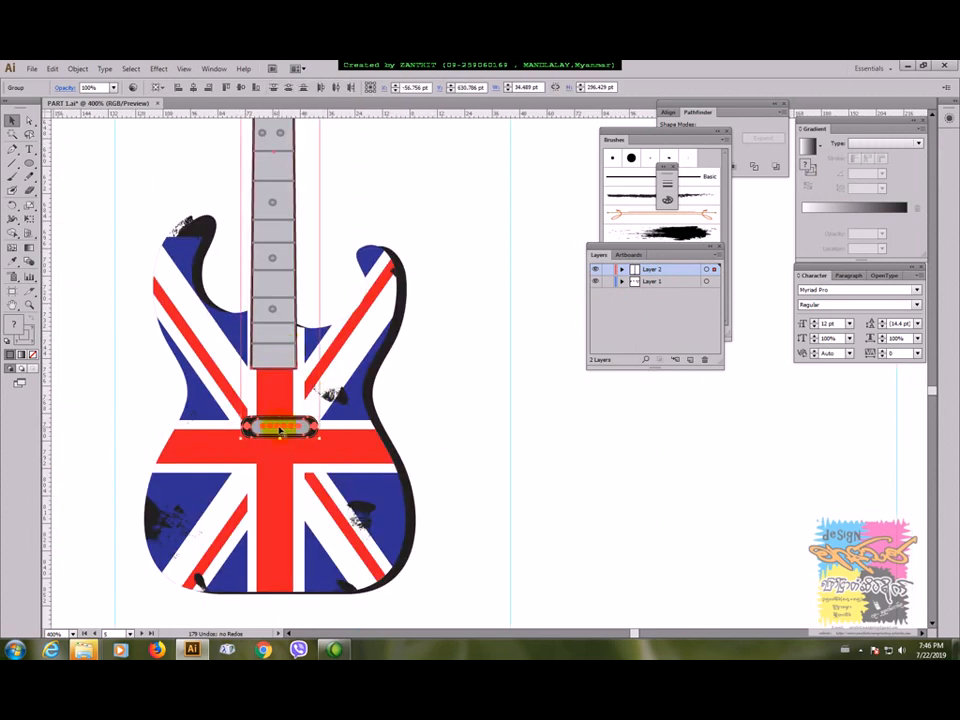
click(280, 343)
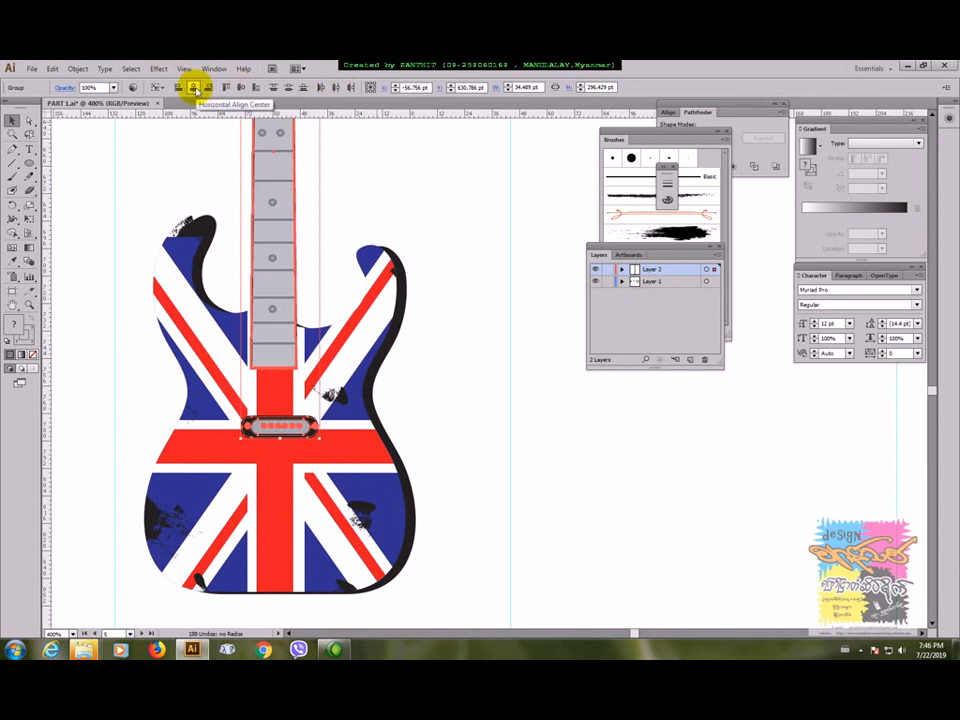
click(530, 356)
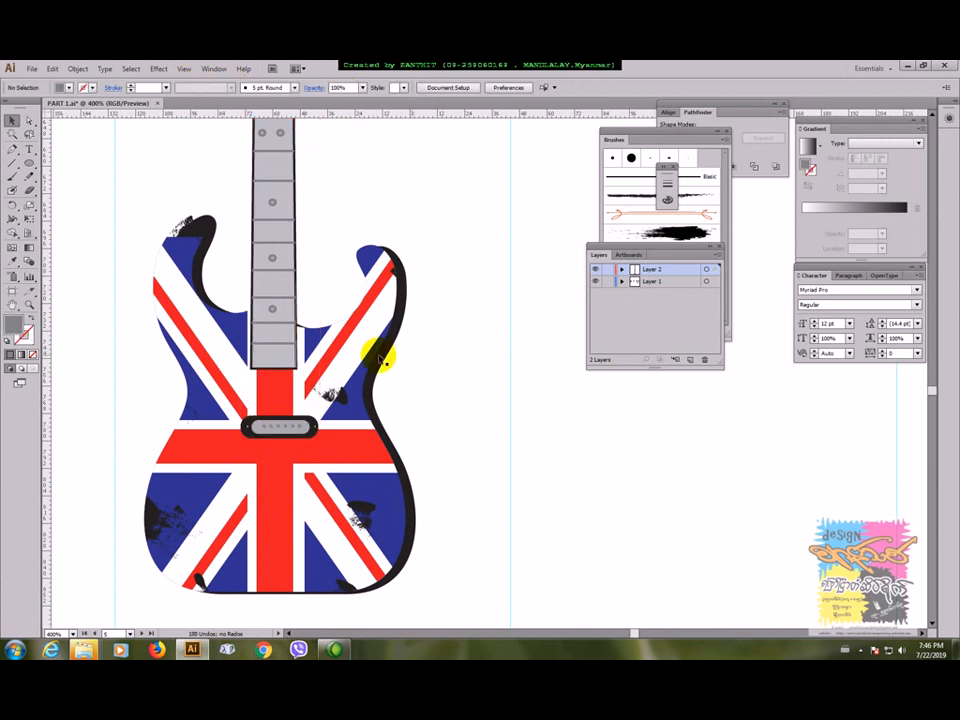
Shift the pickup left on the guitar body to about X -62 pt, beneath the end of the fretboard
click(274, 357)
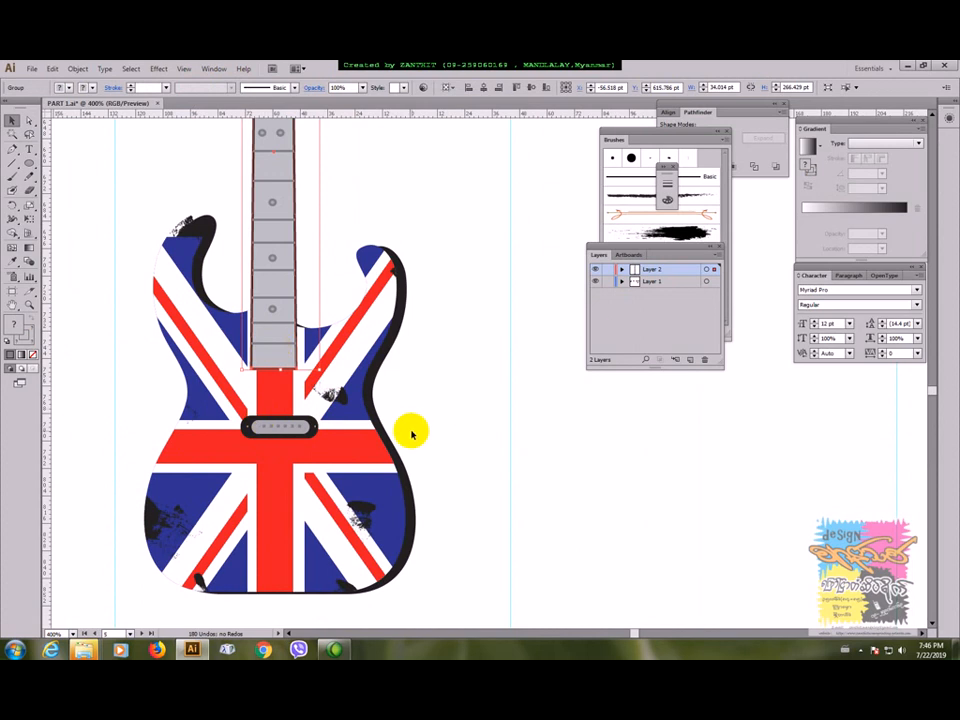
click(301, 426)
drag(301, 426, 297, 427)
key(Left)
key(Left)
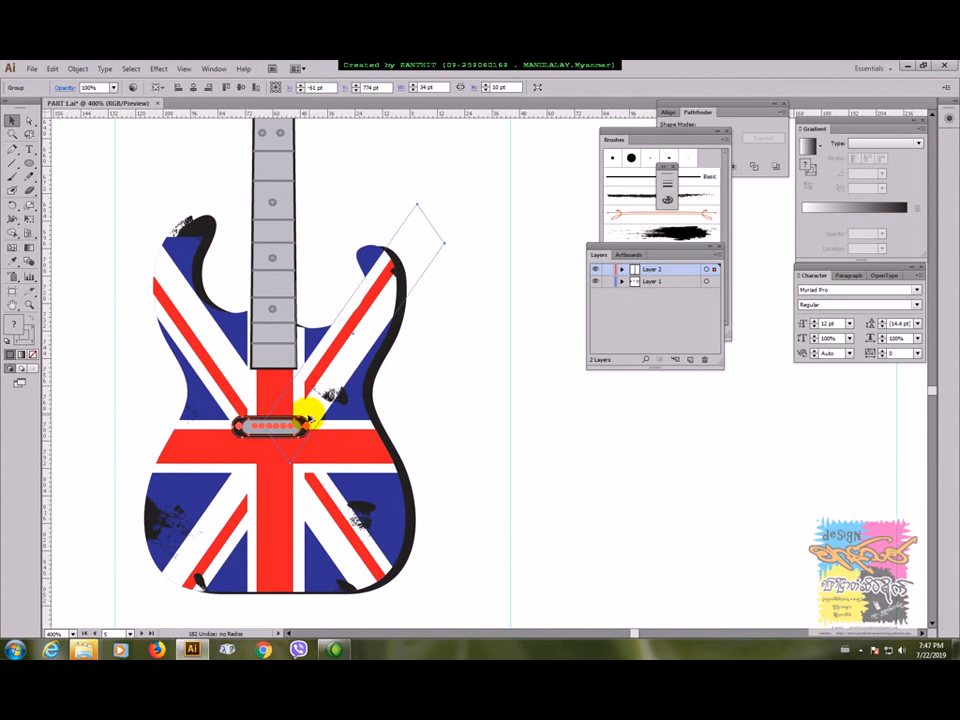
shift+click(310, 416)
click(462, 408)
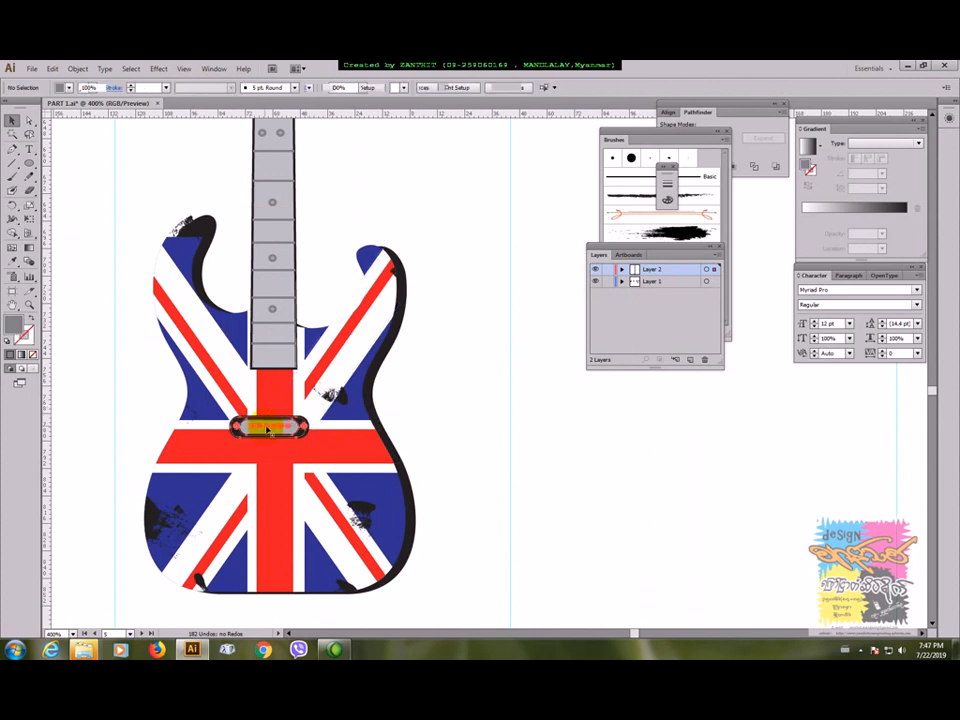
Try to shrink the pickup to about 30 × 9 pt, and undo the resizing
click(293, 425)
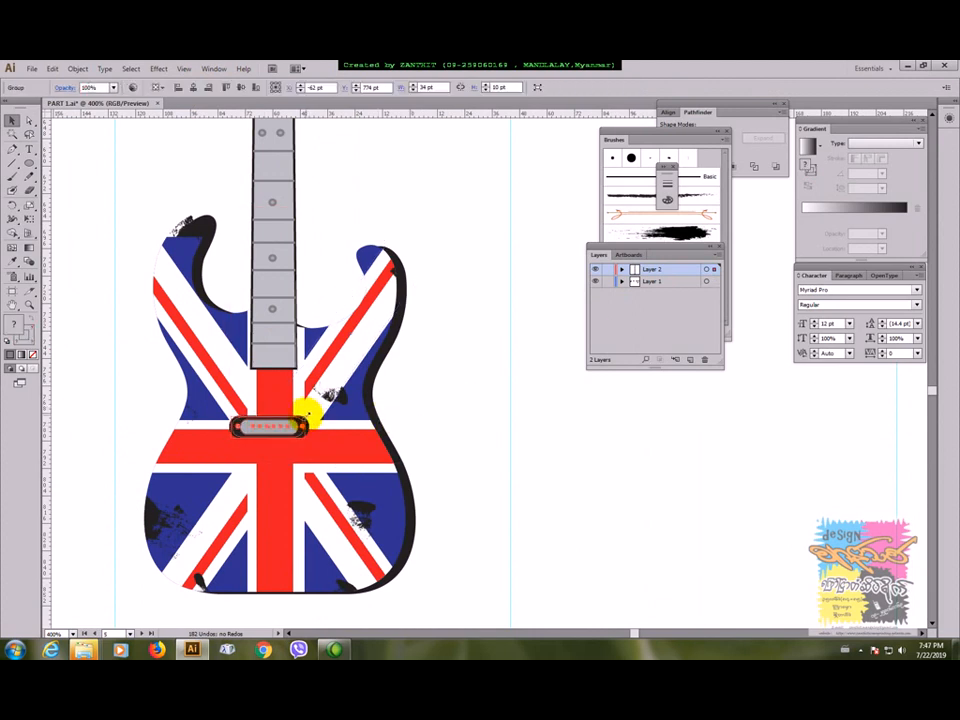
key(ctrl+z)
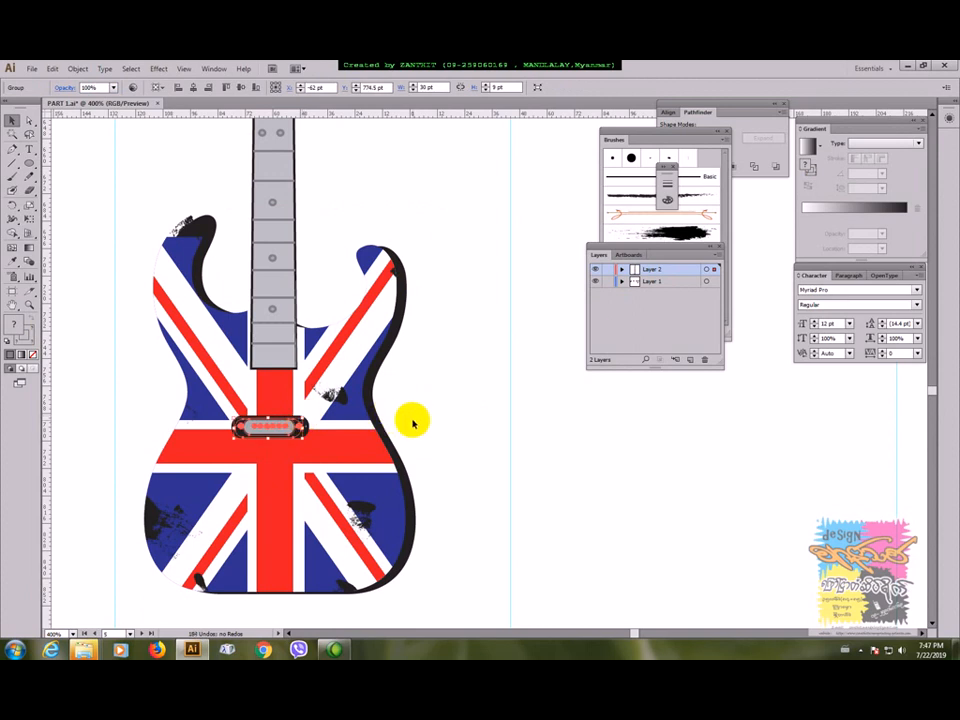
click(426, 430)
click(293, 426)
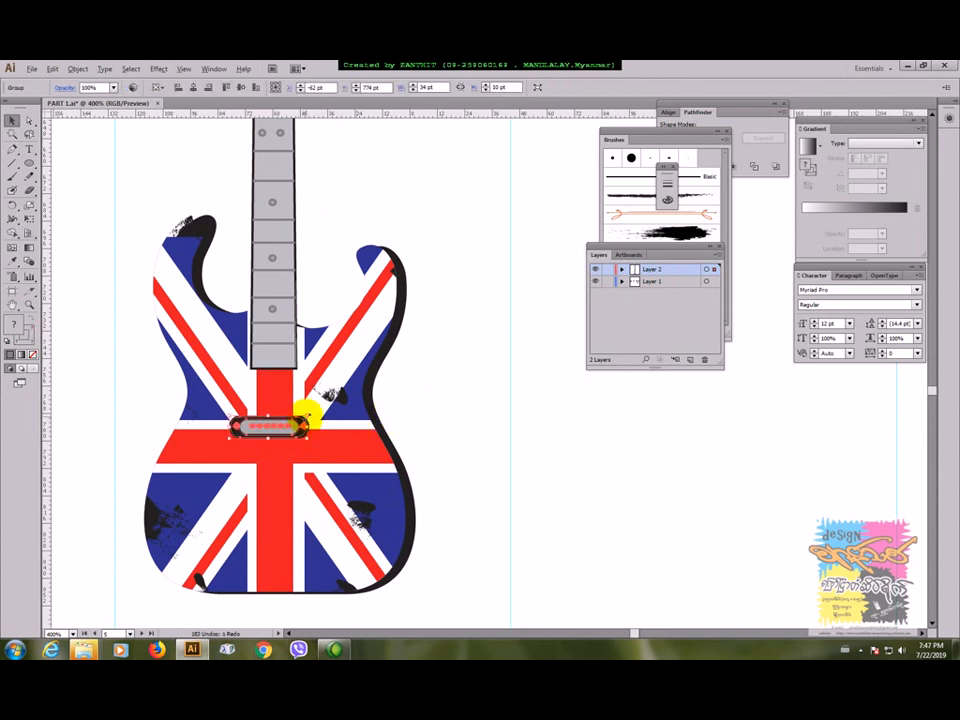
drag(306, 416, 302, 443)
key(ctrl+z)
Nudge the pickup in small increments to fine-tune its position beneath the fretboard
key(Down)
key(Down)
key(Down)
key(Left)
key(Up)
key(Up)
key(Up)
key(Up)
key(Right)
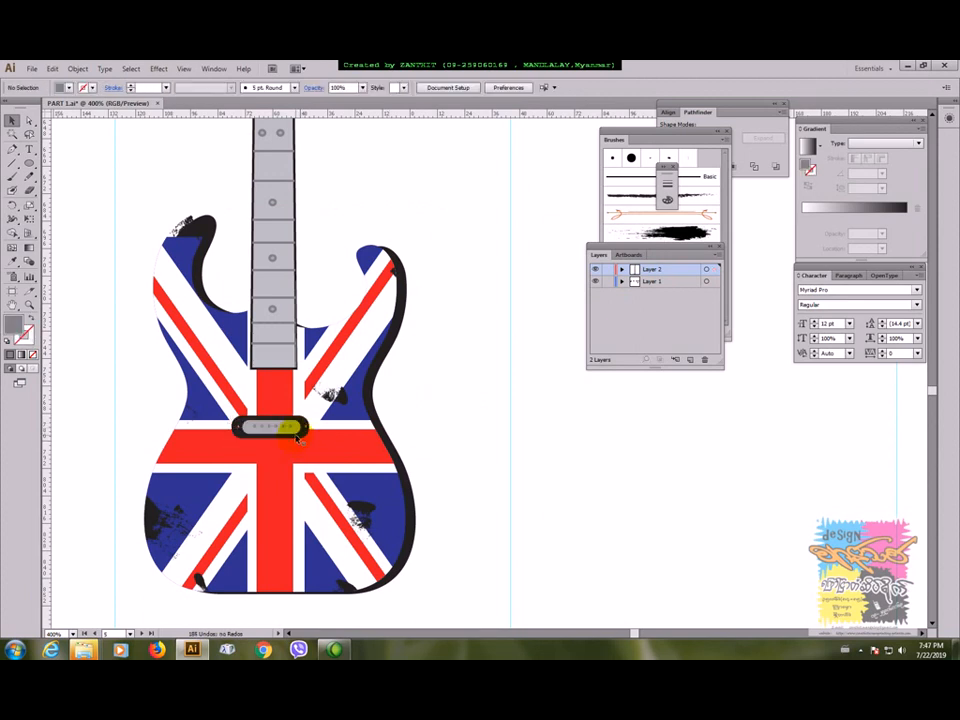
Shrink the pickup slightly, center it just below the neck, and place a copy lower down on the flag's red cross
drag(310, 415, 290, 460)
click(412, 440)
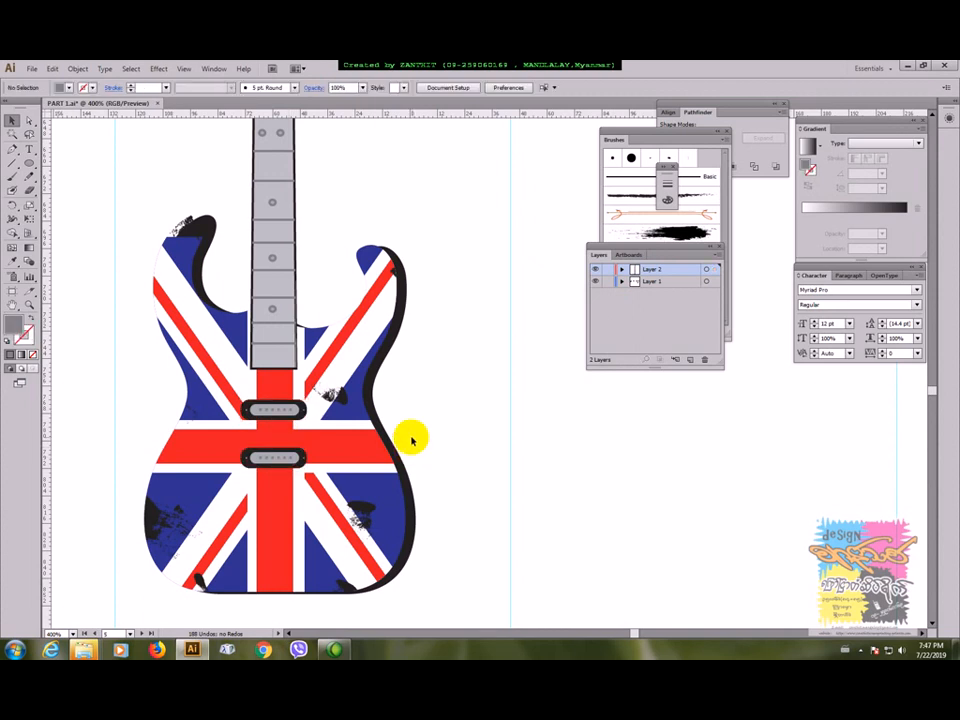
key(ctrl+minus)
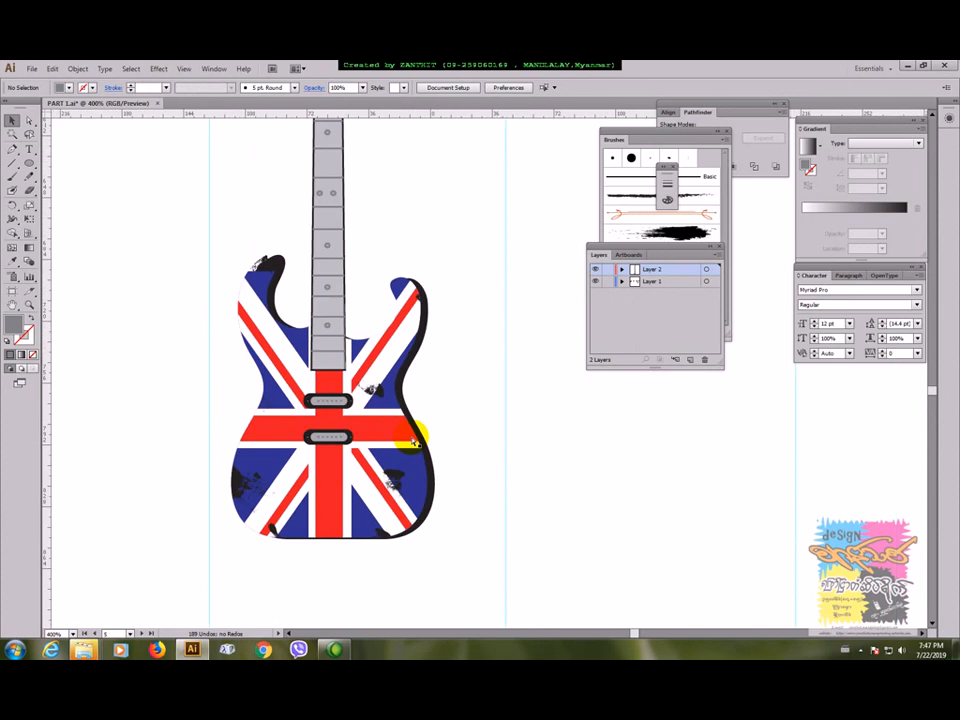
key(ctrl+minus)
key(ctrl+minus)
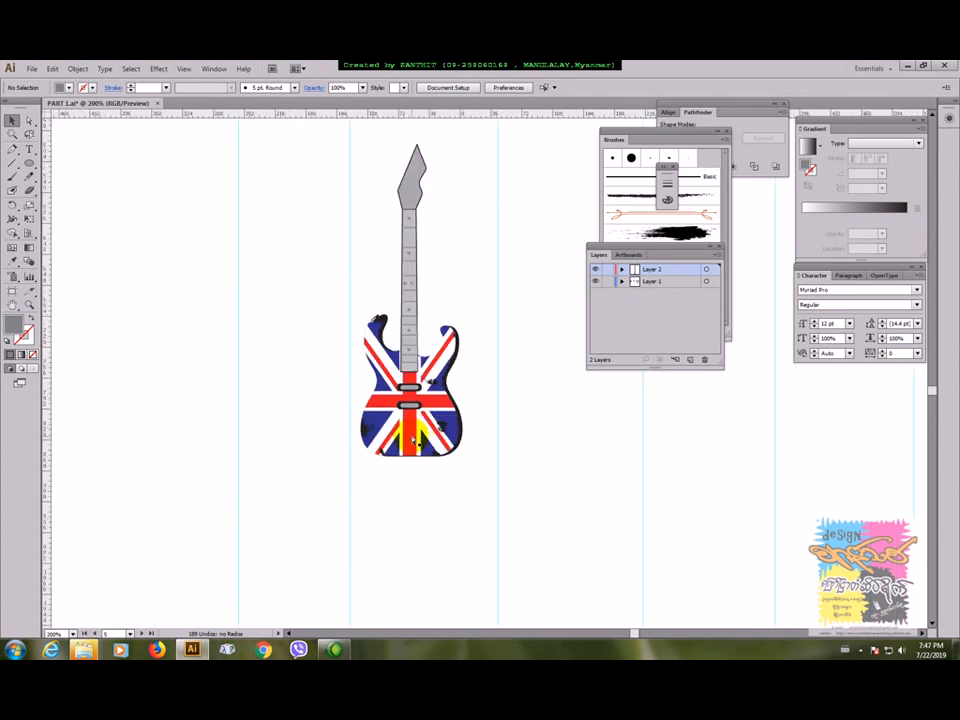
drag(508, 435, 494, 459)
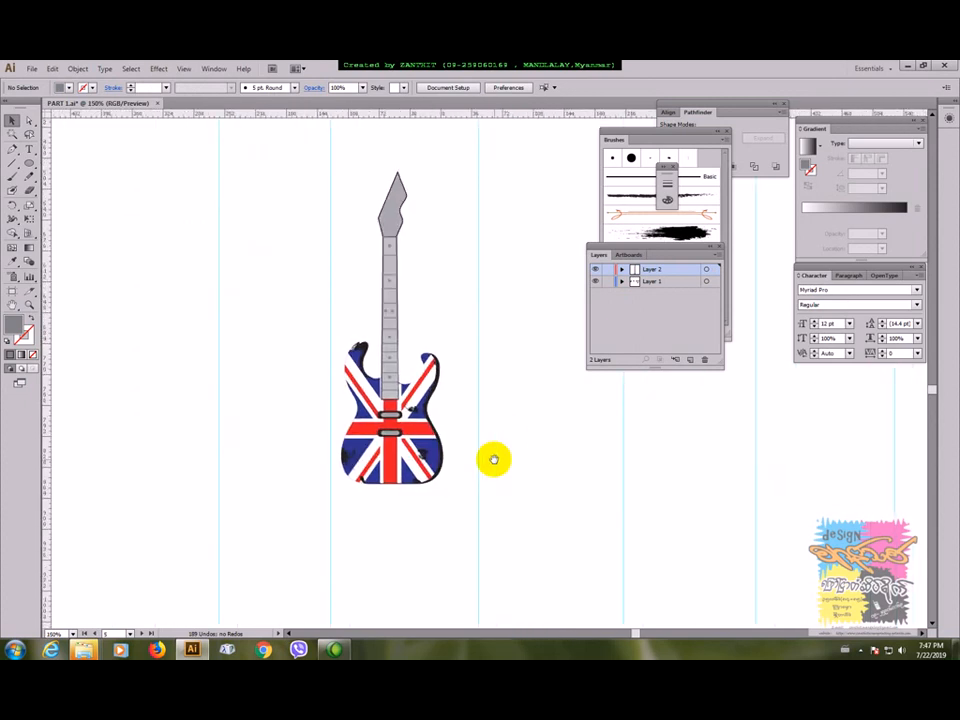
key(ctrl+plus)
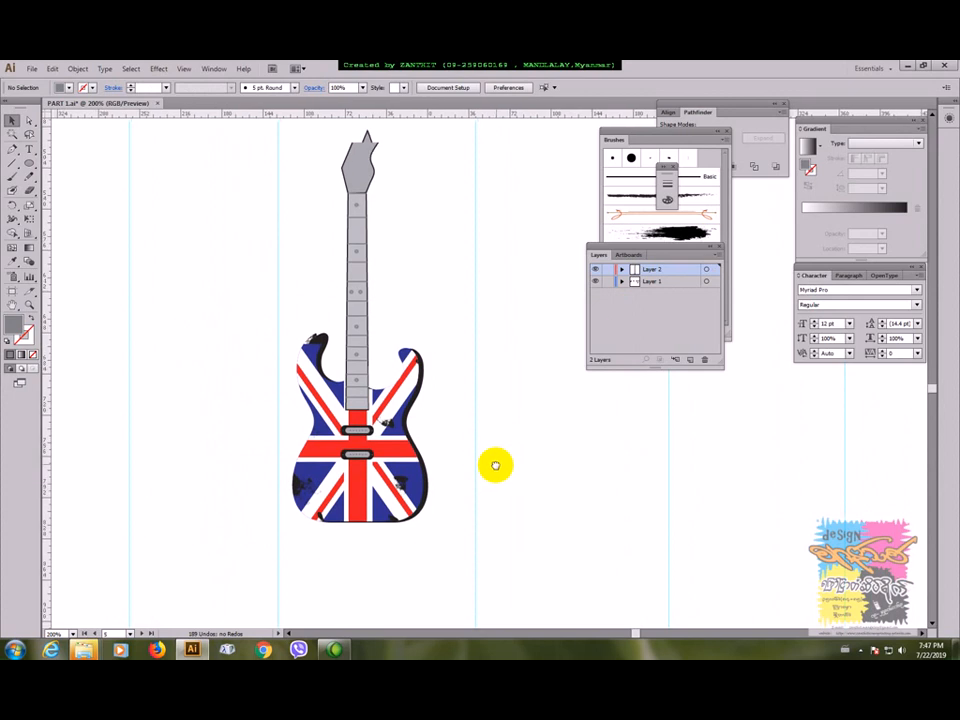
drag(495, 463, 495, 482)
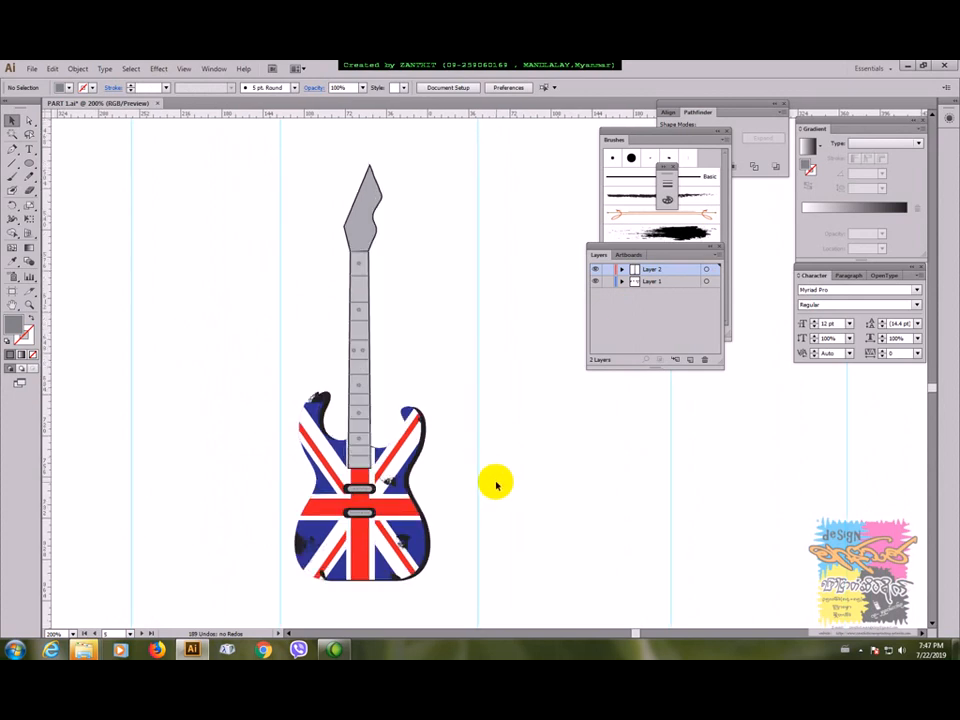